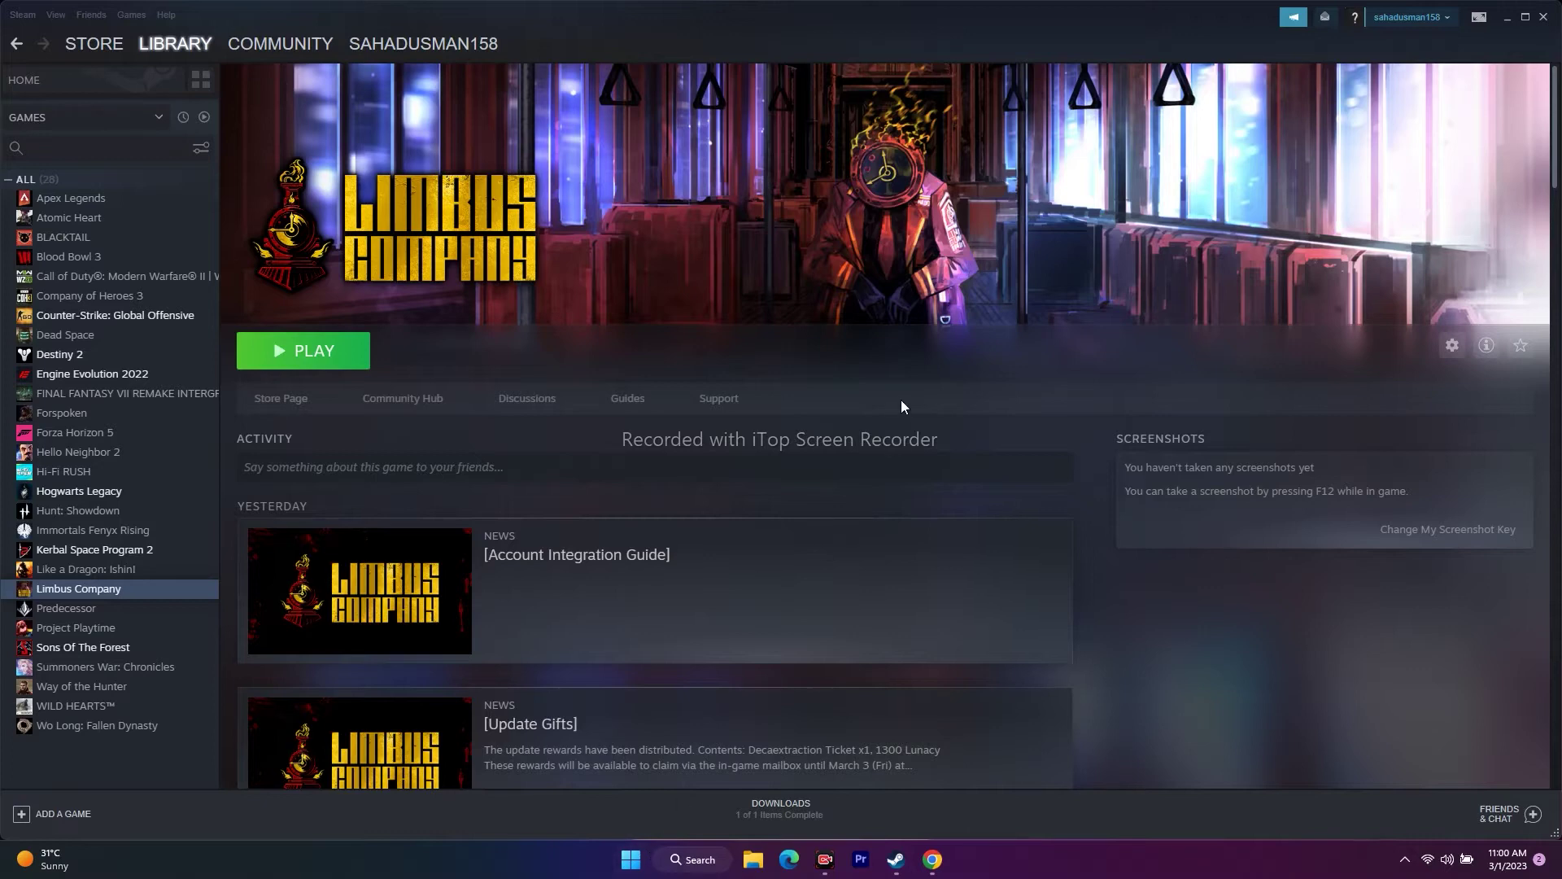
pyautogui.click(630, 861)
pyautogui.click(982, 806)
pyautogui.click(261, 122)
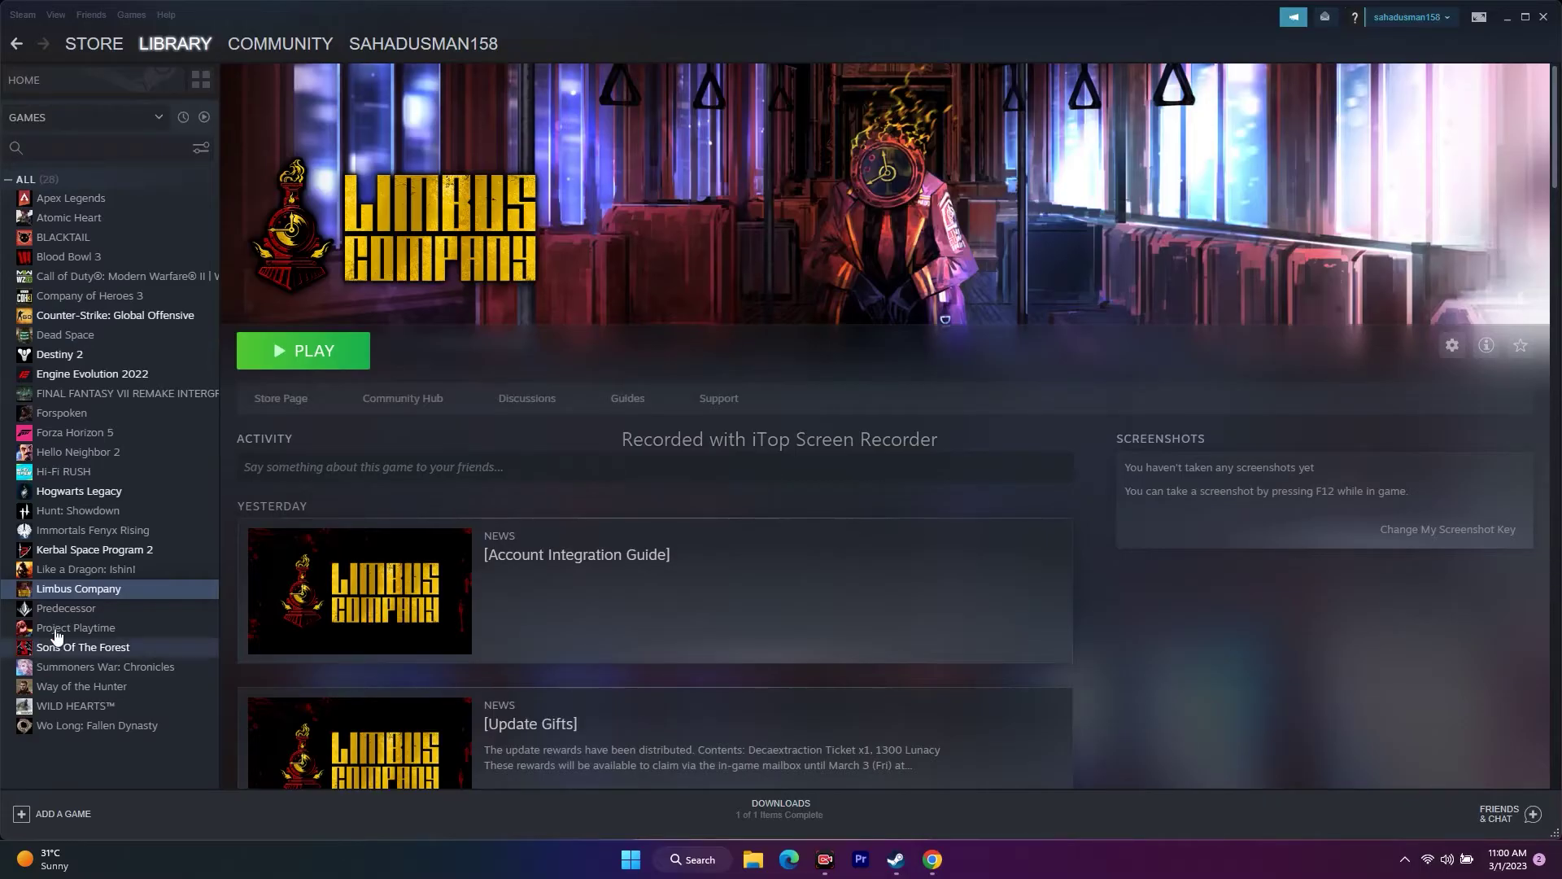
# Verify the integrity of Limbus Company's local game files and close the game's properties
pyautogui.rightClick(119, 594)
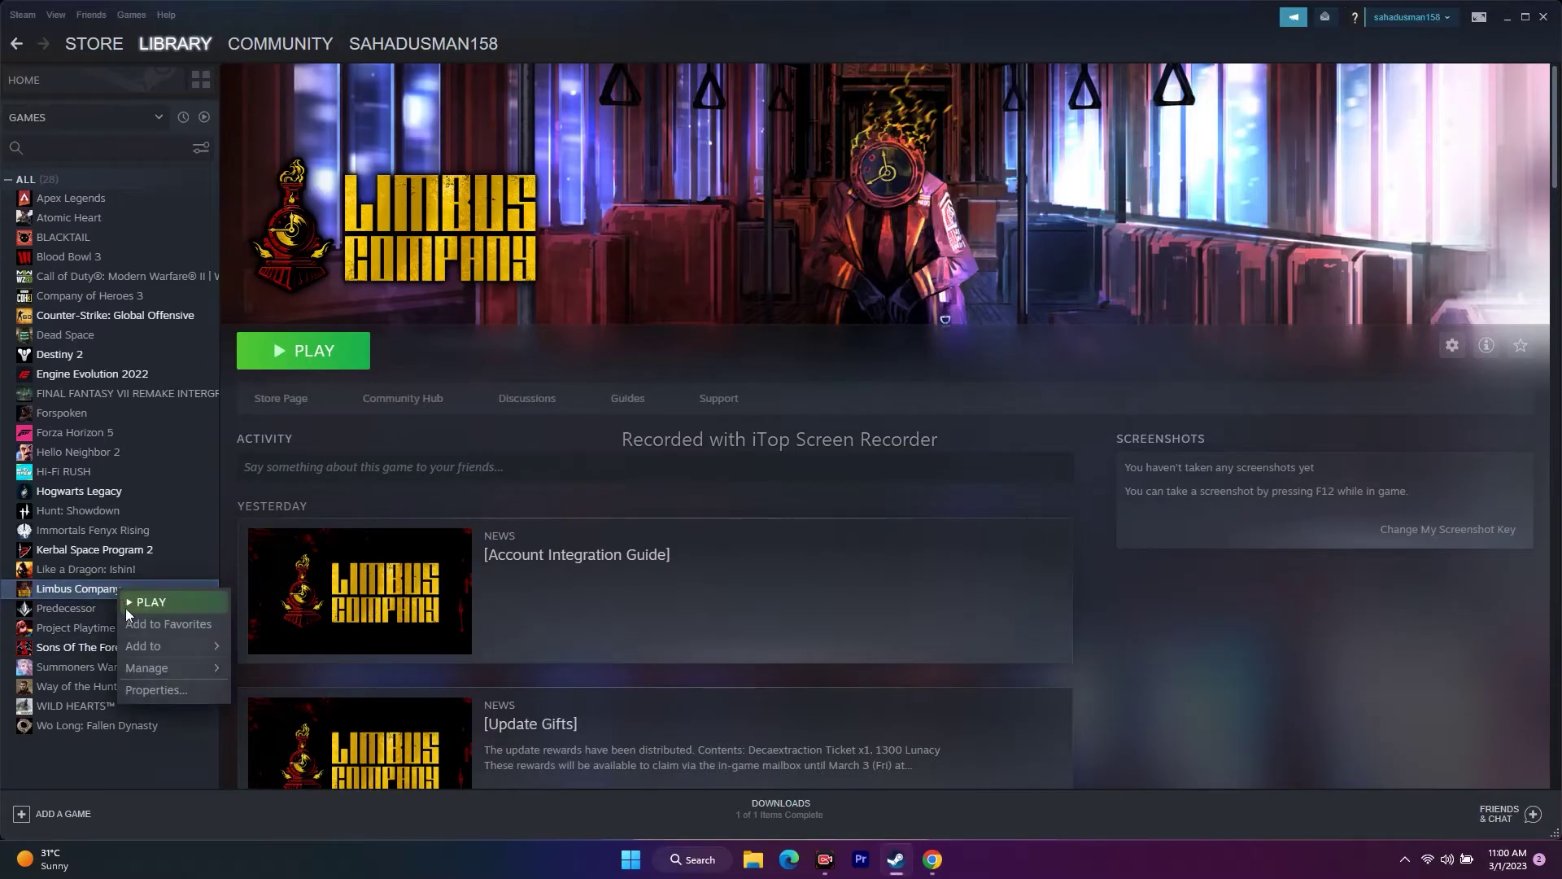
pyautogui.click(151, 720)
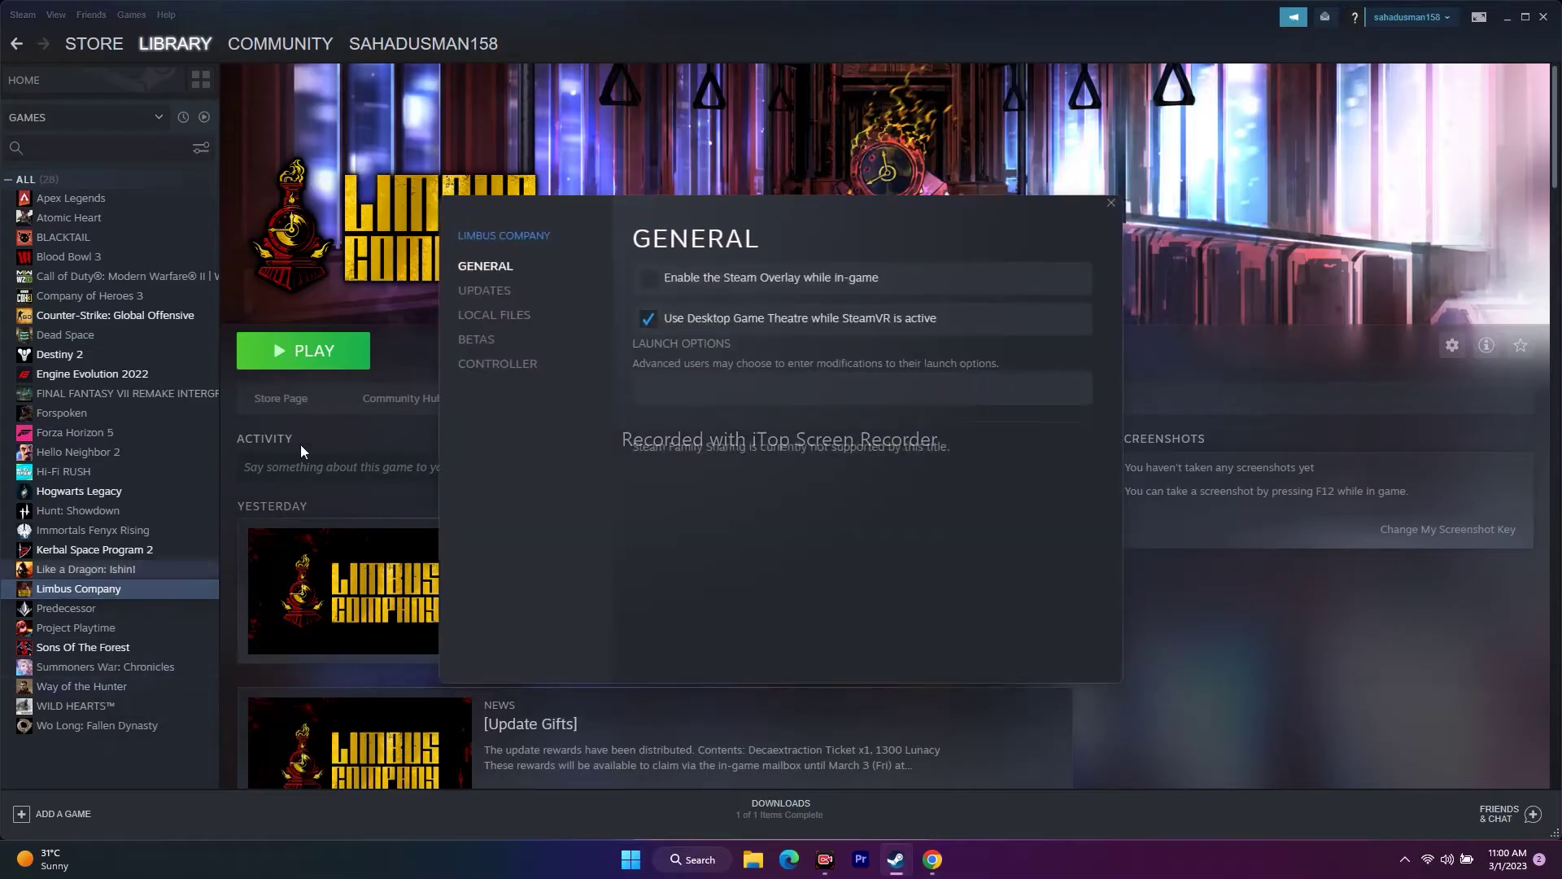
pyautogui.click(493, 314)
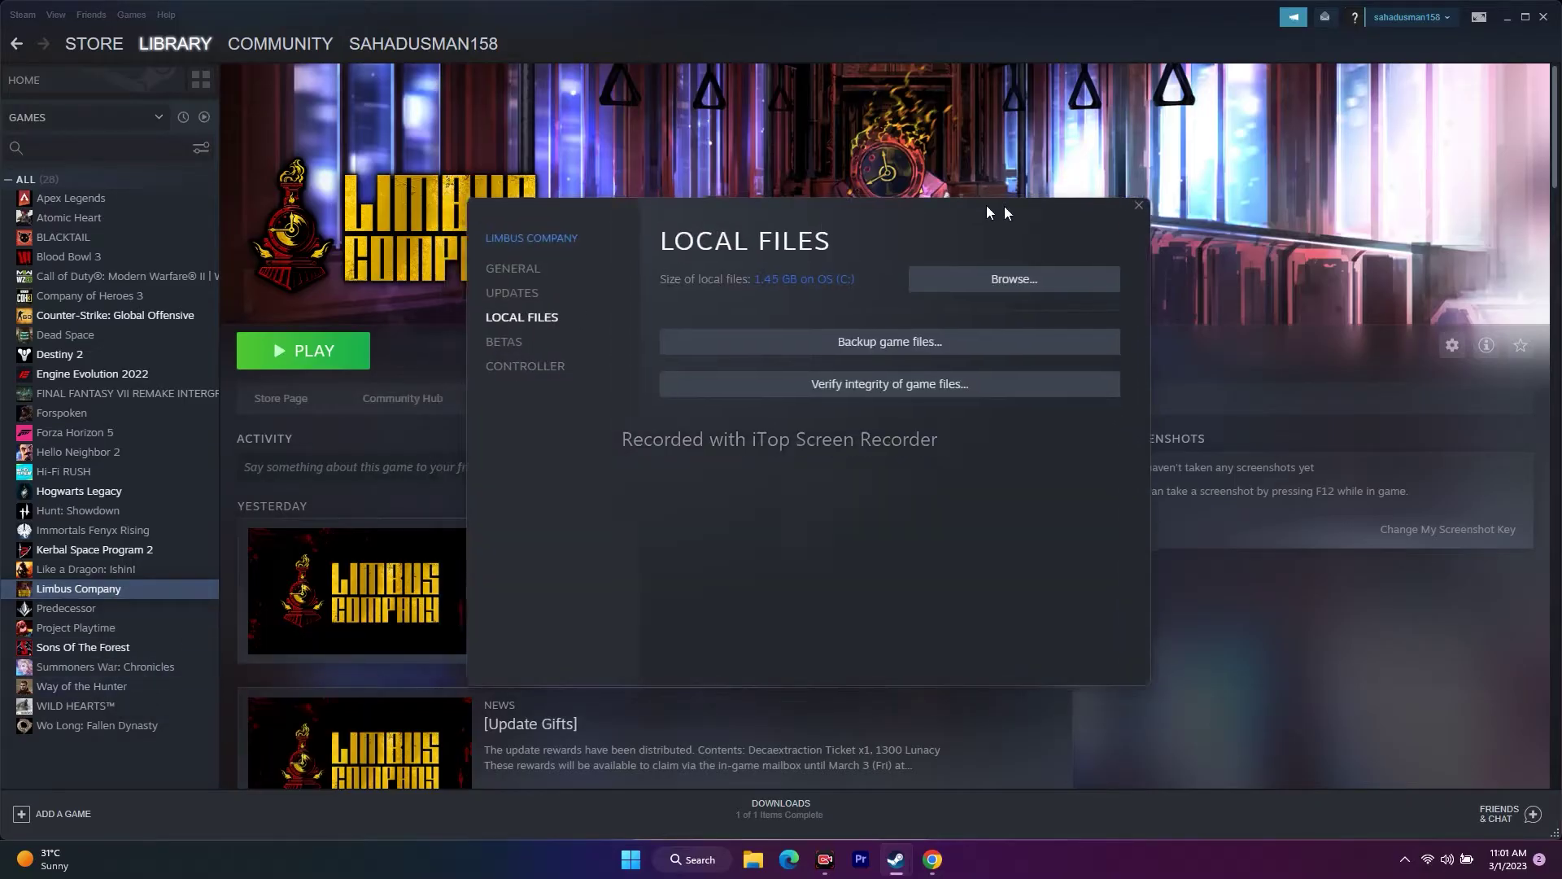
pyautogui.moveTo(965, 204); pyautogui.dragTo(1164, 155)
pyautogui.click(1074, 331)
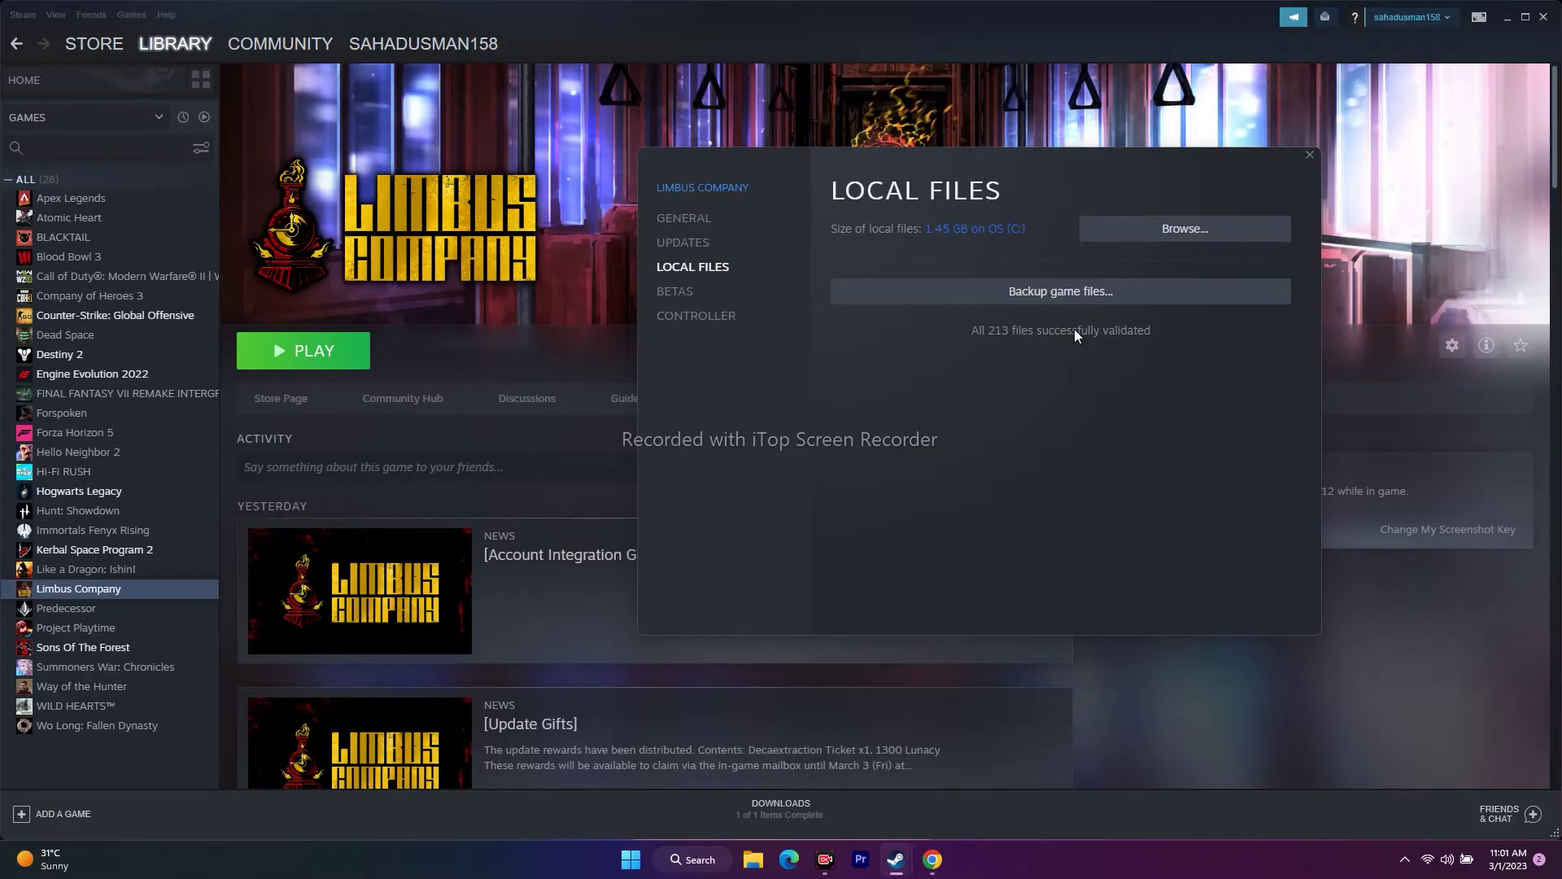
pyautogui.click(1309, 155)
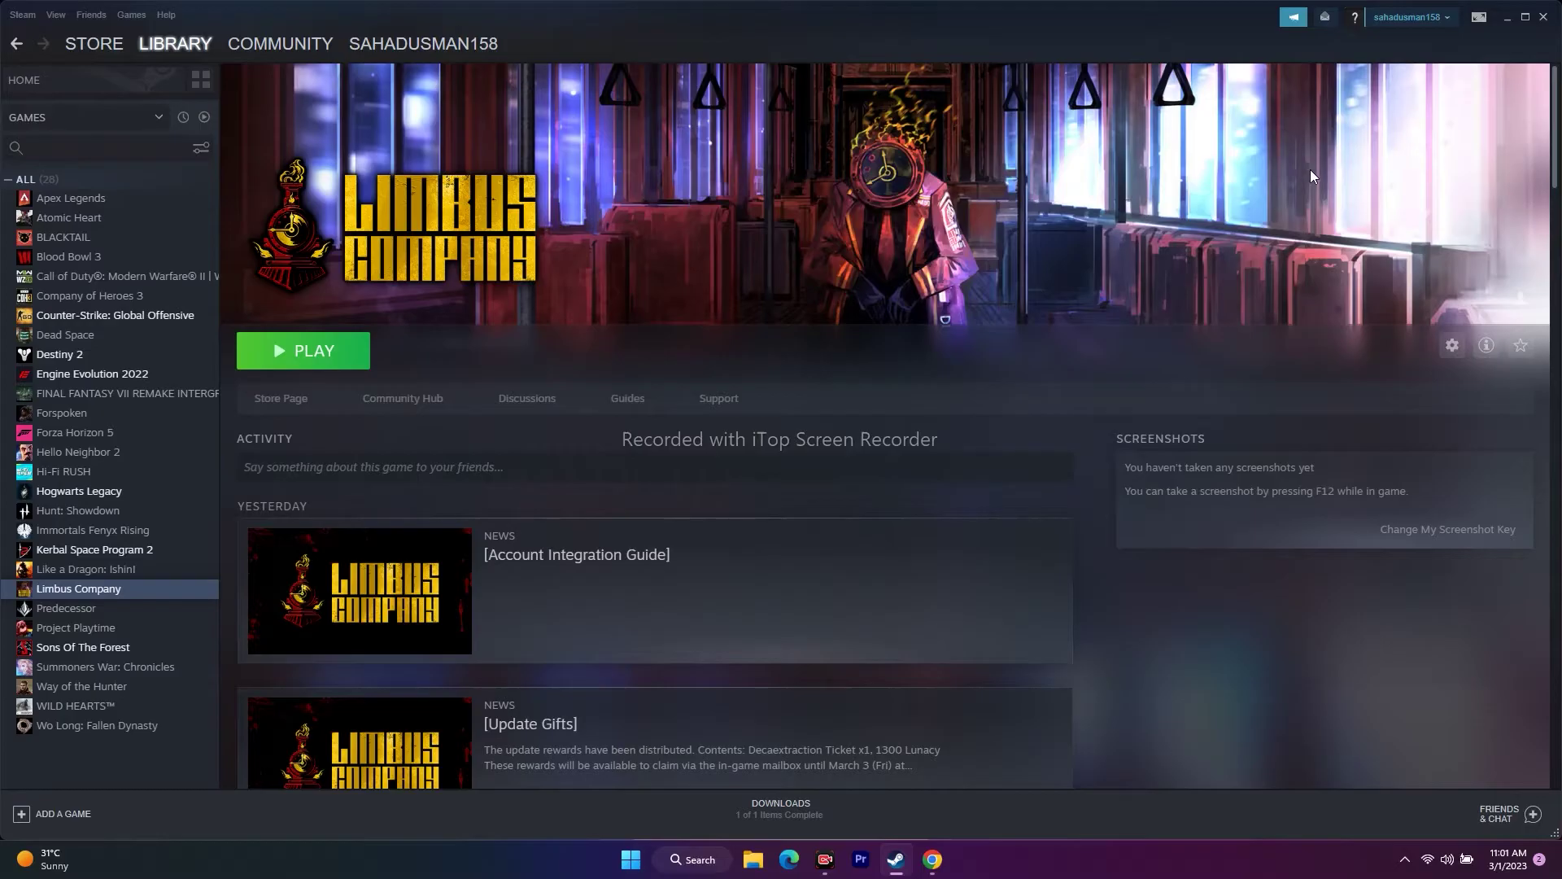
# Look up the LimbusCompany application in the game's installation folder via its local files, then close the folder and the properties
pyautogui.rightClick(110, 598)
pyautogui.click(154, 679)
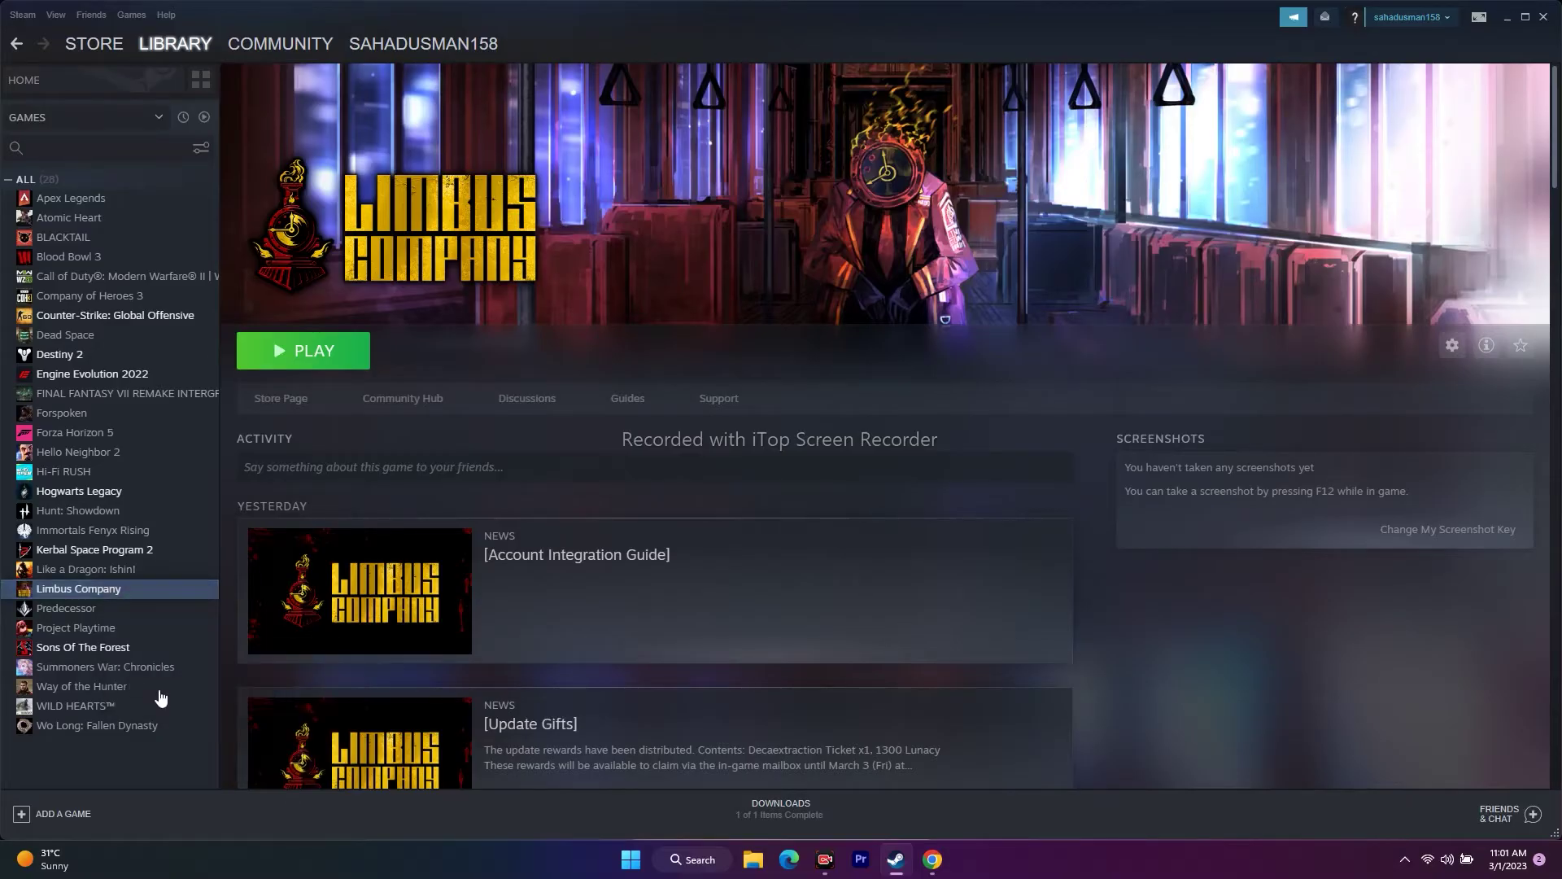
pyautogui.click(513, 322)
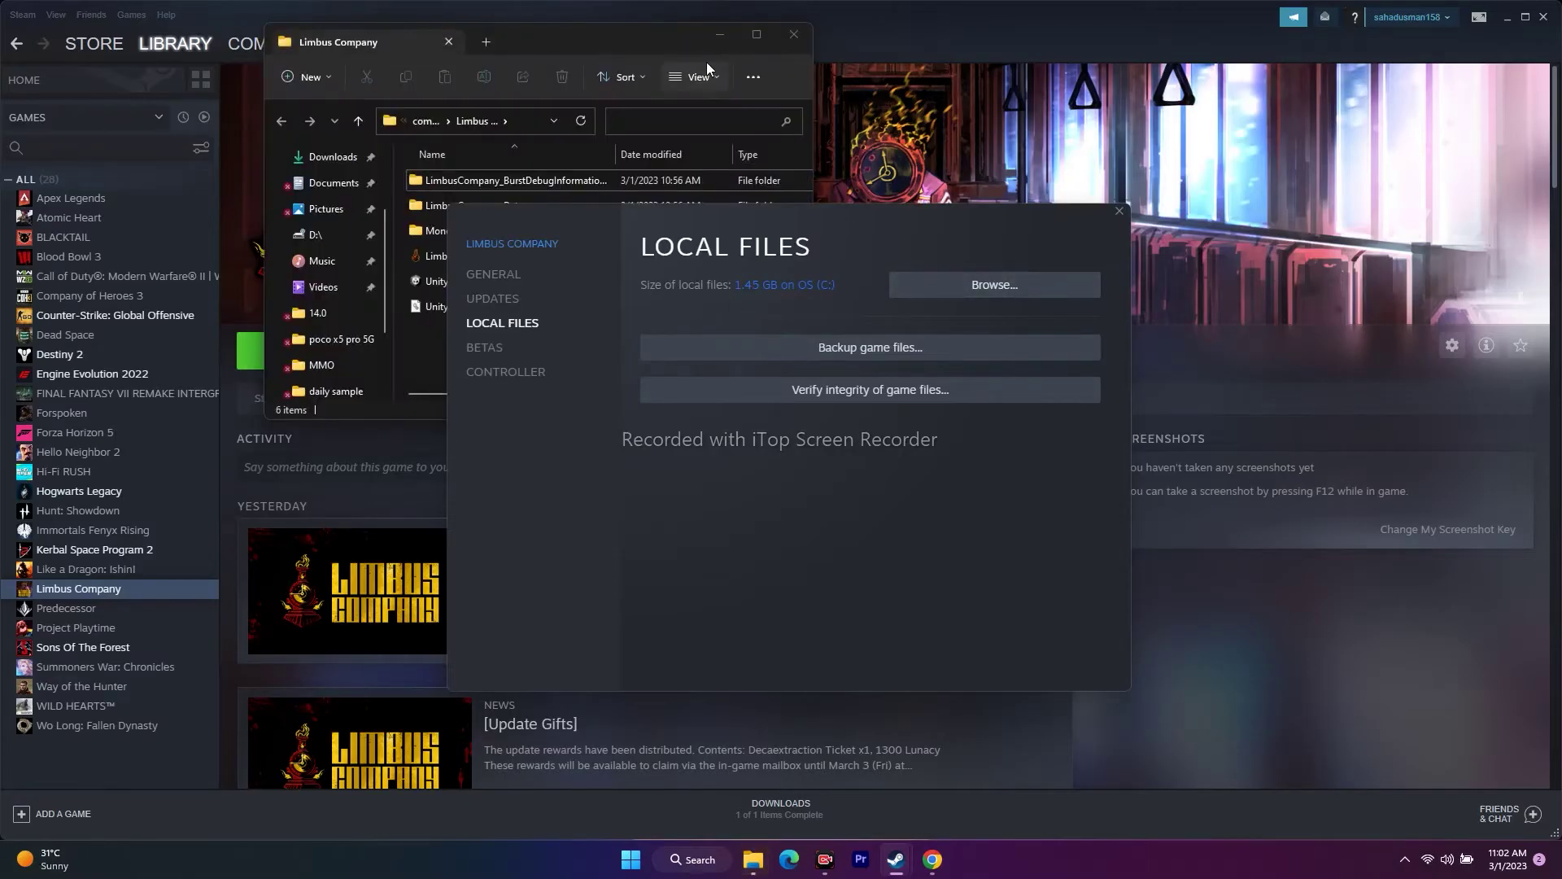
pyautogui.click(761, 32)
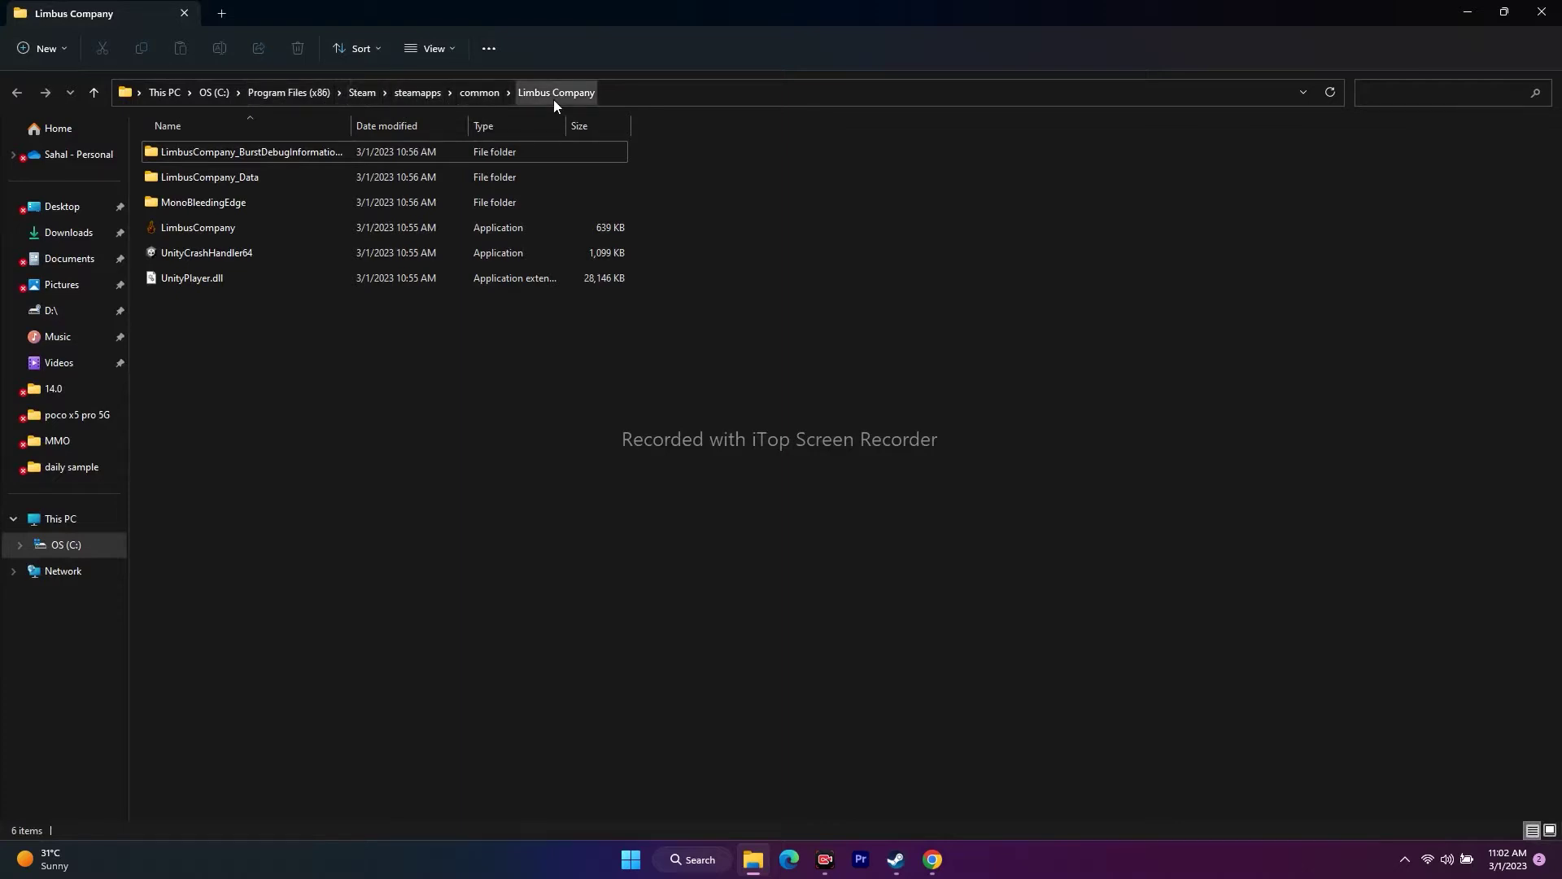
pyautogui.click(277, 234)
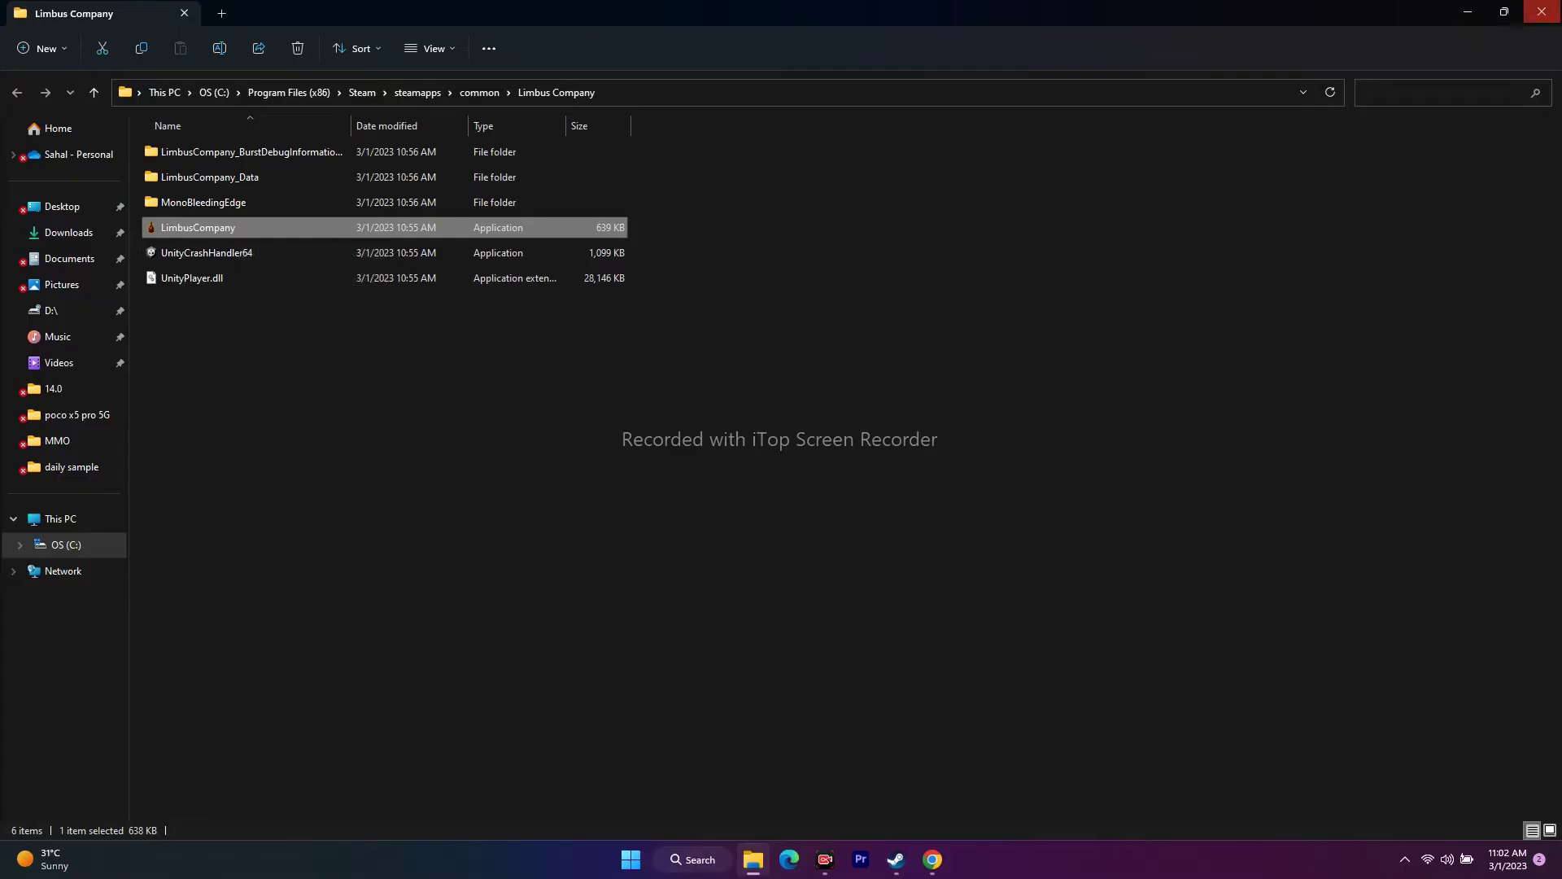
pyautogui.click(1542, 12)
pyautogui.click(1119, 211)
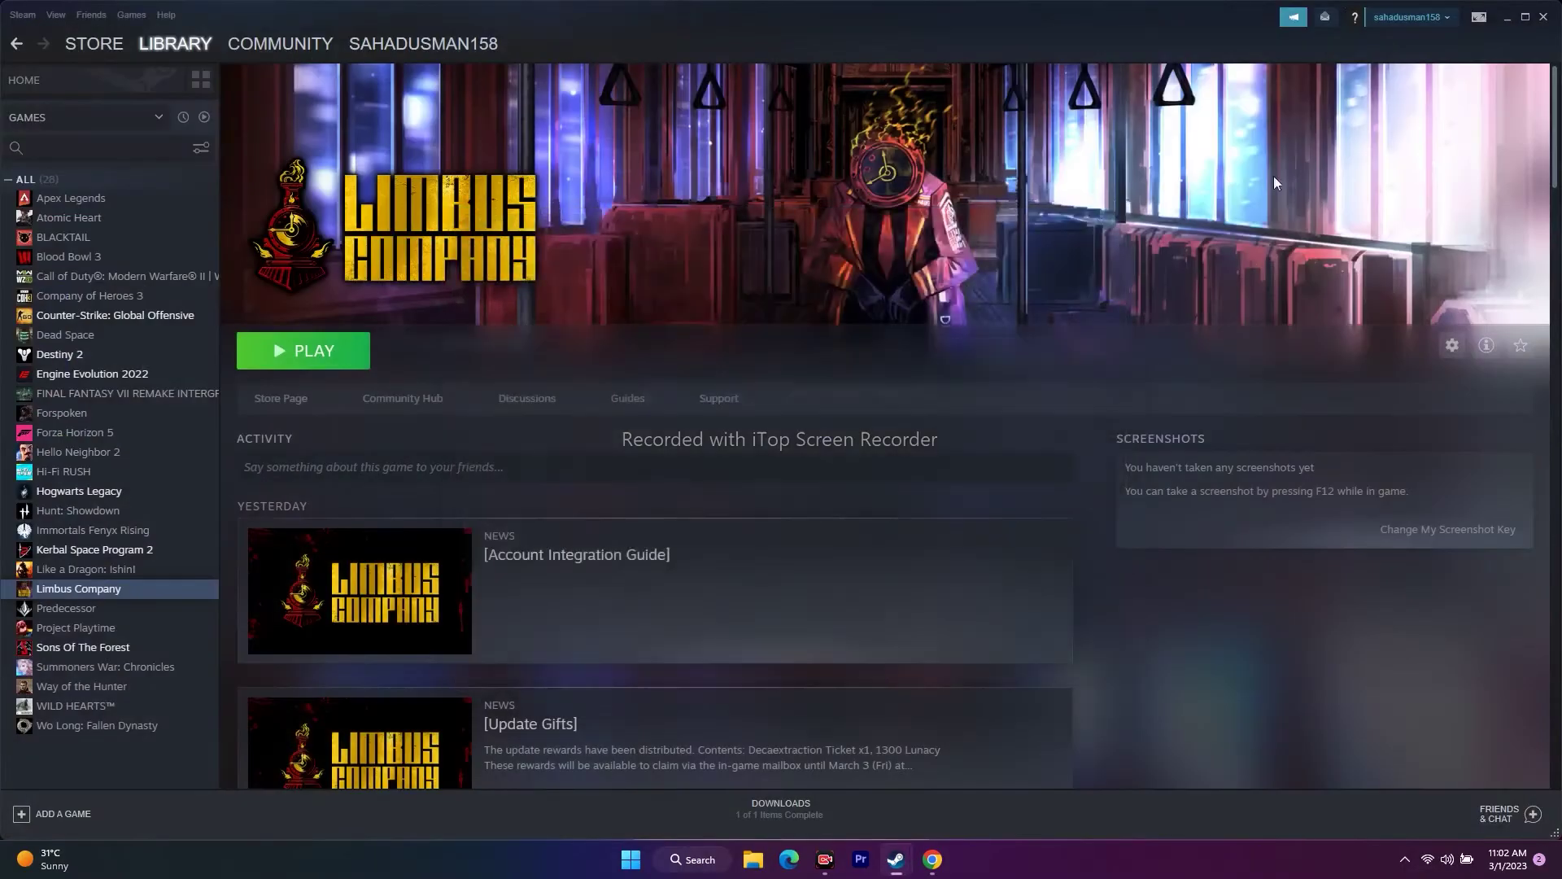
# Minimize Steam and go to C:\Program Files (x86)\Steam\steamapps\common\Limbus Company in File Explorer
pyautogui.click(1504, 19)
pyautogui.click(763, 863)
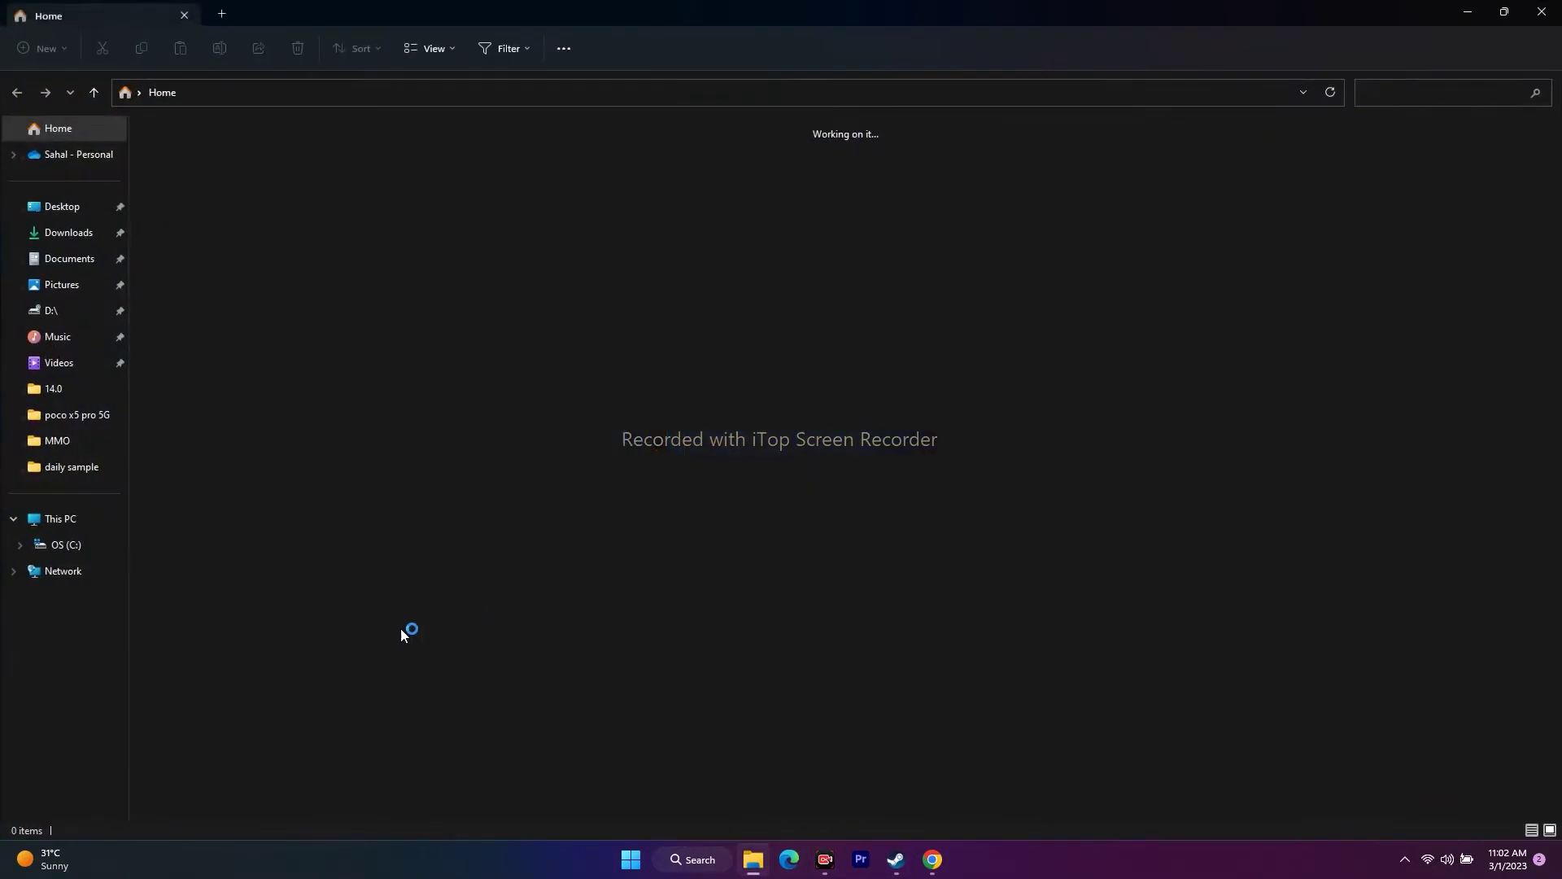
pyautogui.click(80, 519)
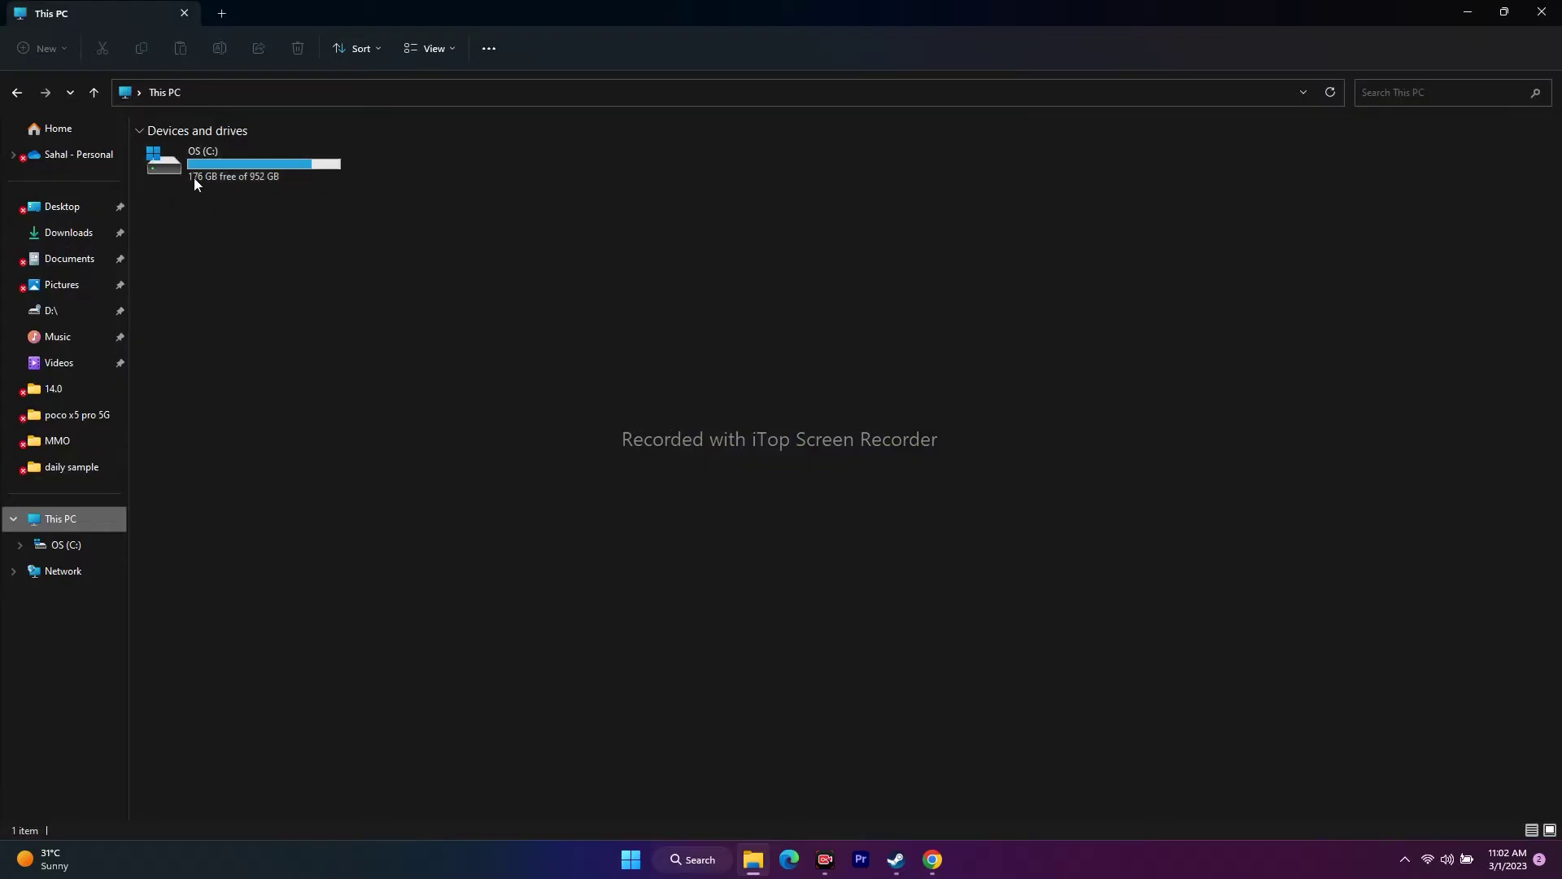
pyautogui.doubleClick(255, 176)
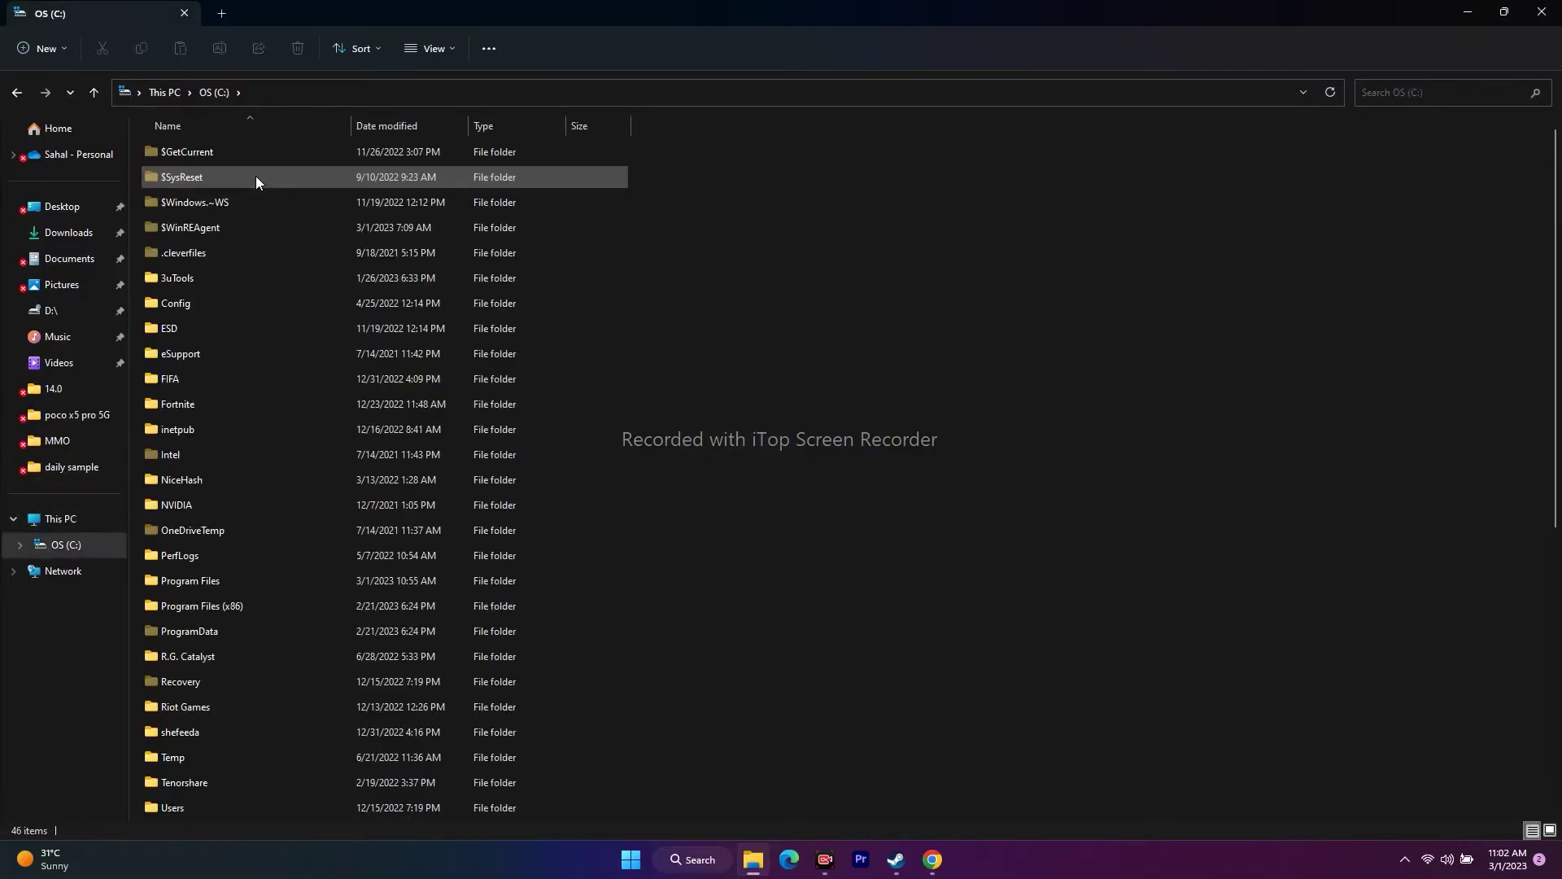
pyautogui.doubleClick(236, 607)
pyautogui.scroll(-9, 254, 338)
pyautogui.scroll(-2, 252, 334)
pyautogui.doubleClick(202, 477)
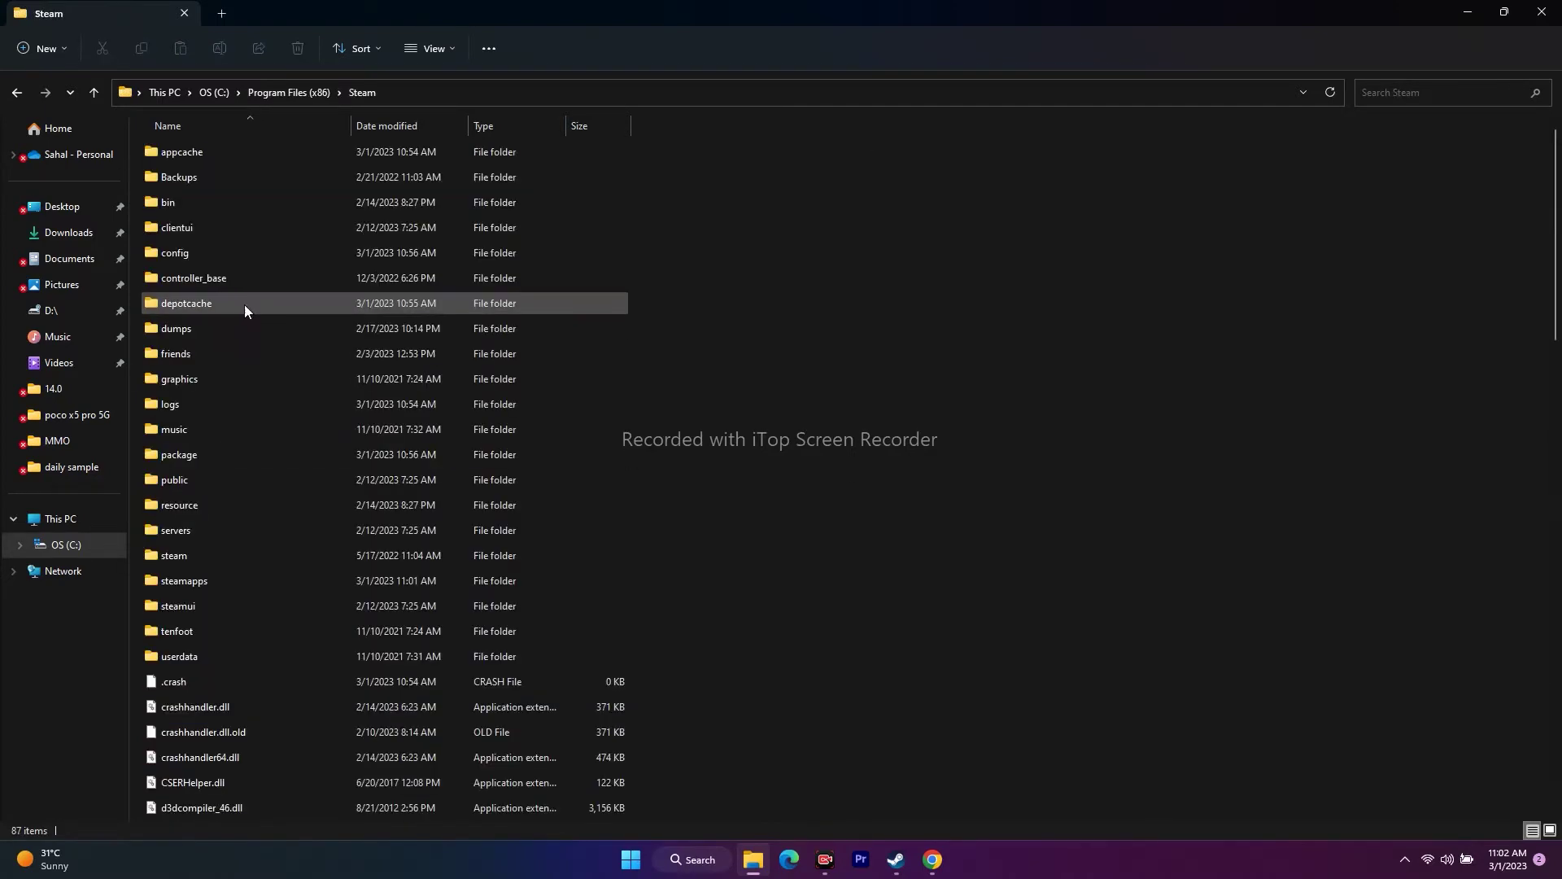
pyautogui.doubleClick(226, 583)
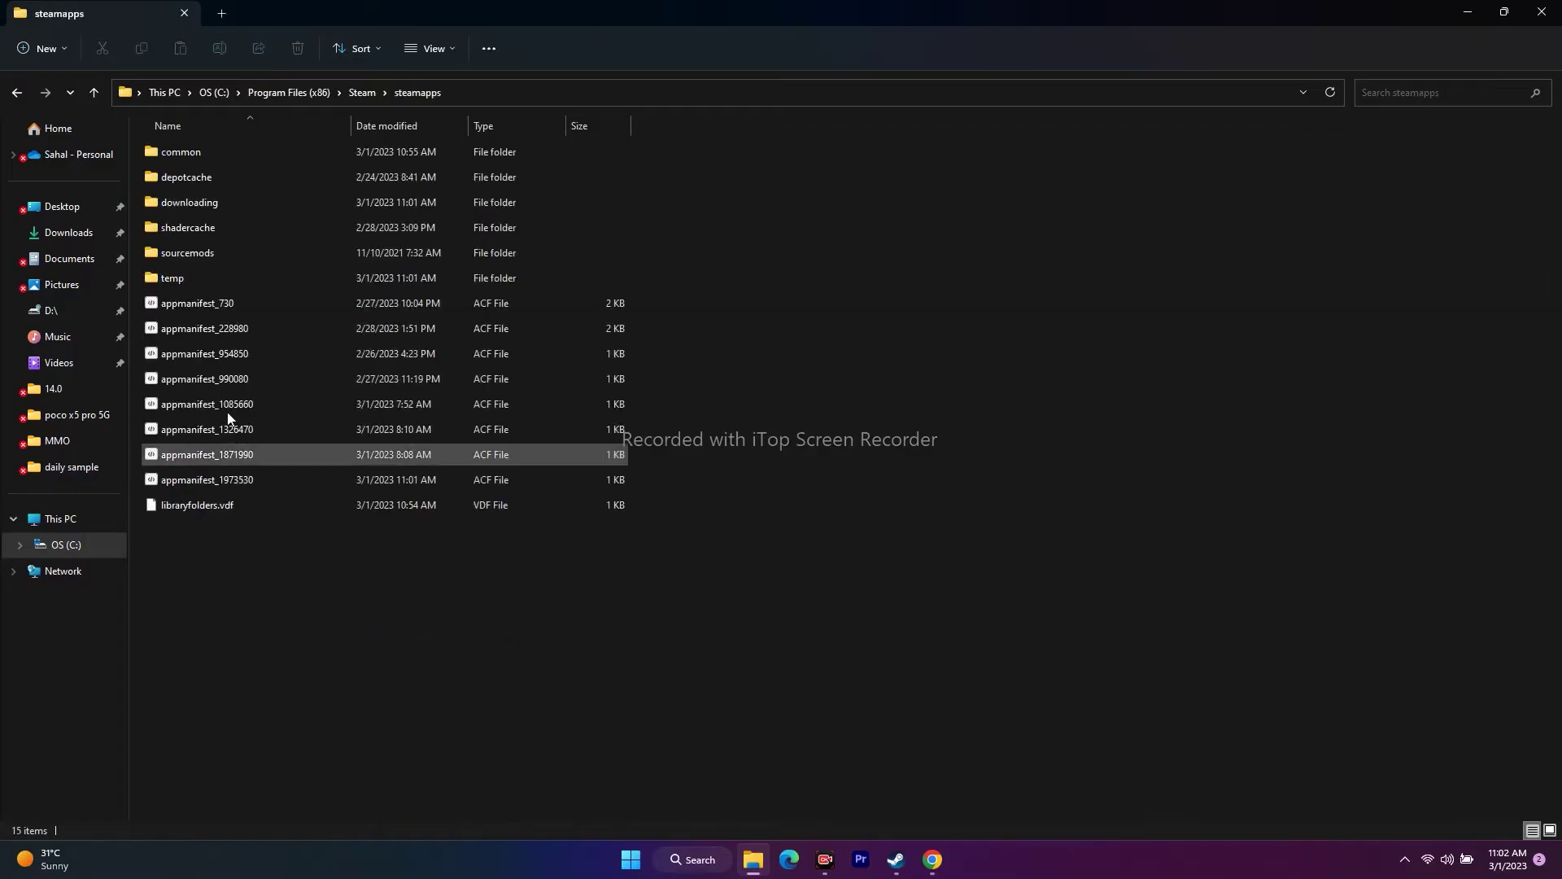
pyautogui.doubleClick(215, 154)
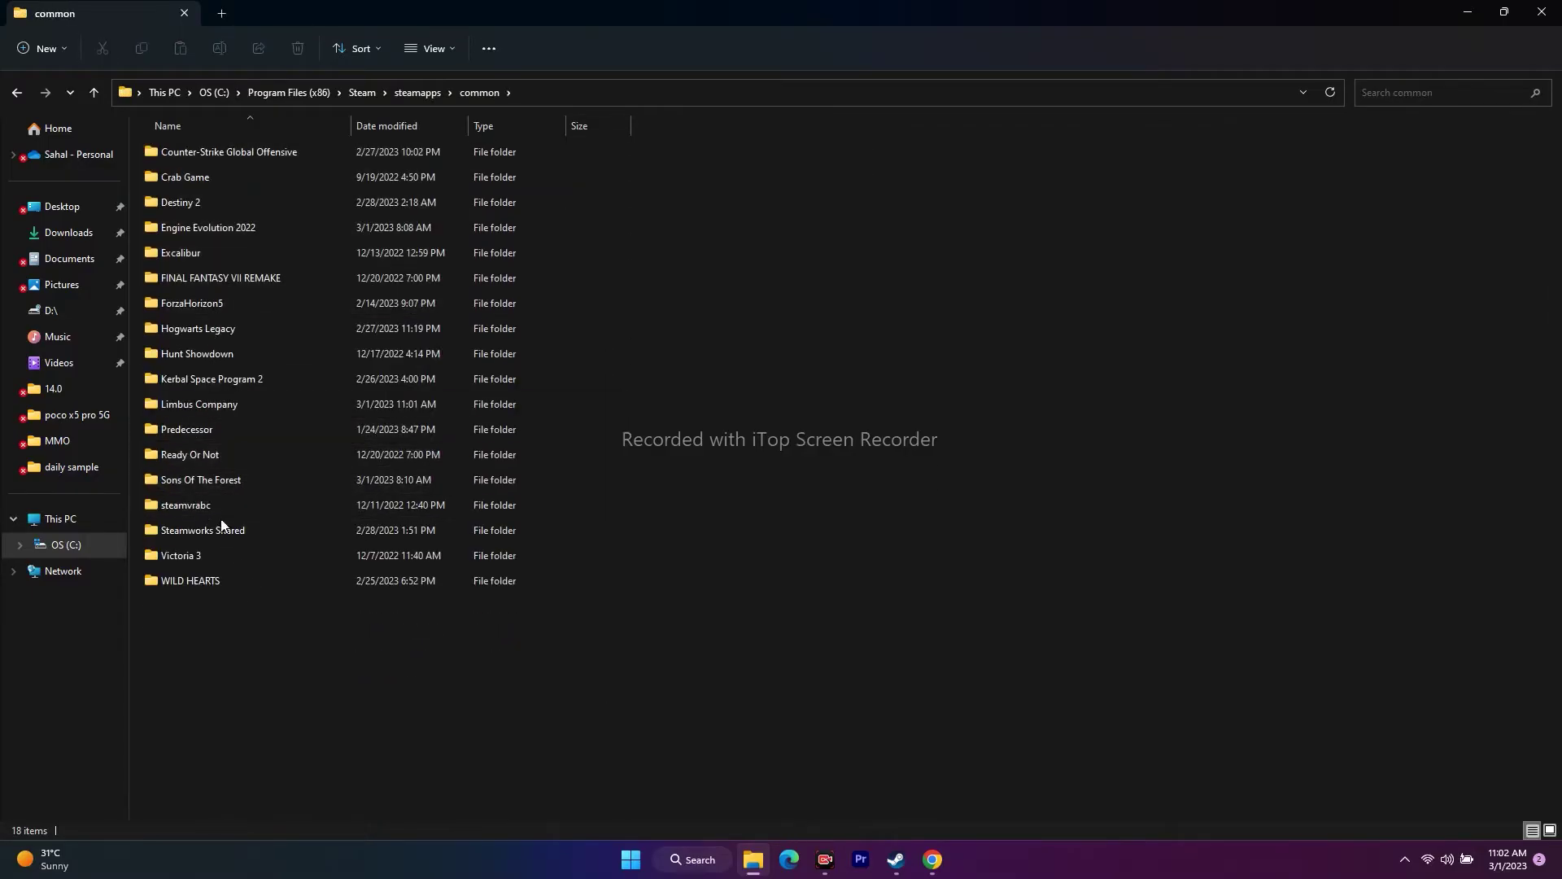
pyautogui.doubleClick(217, 405)
# Set the LimbusCompany application to run as an administrator in its compatibility properties and apply the change
pyautogui.click(245, 231)
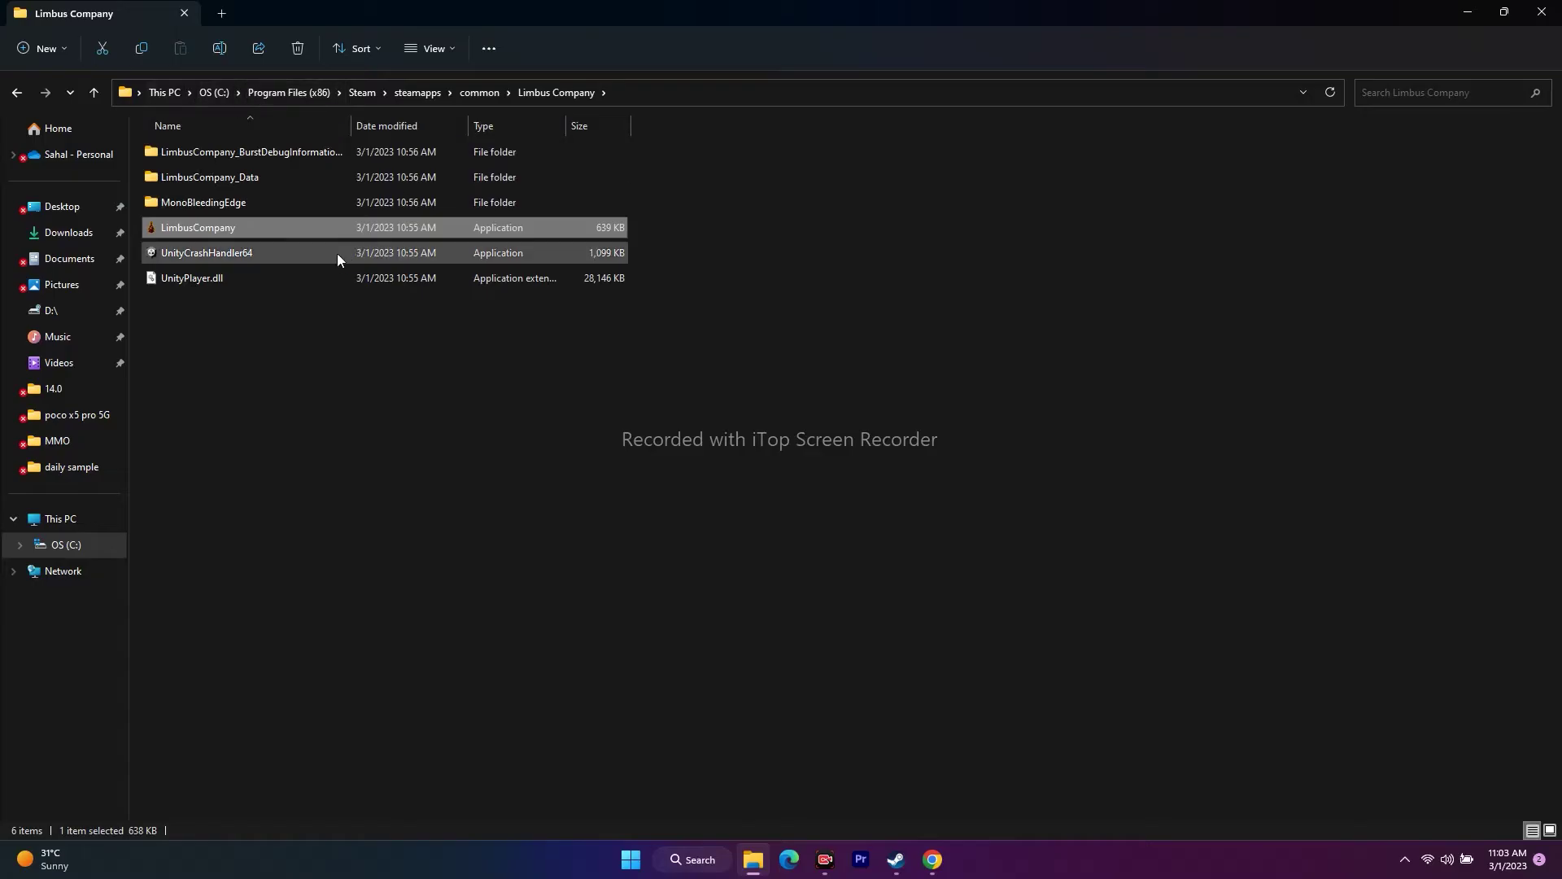
pyautogui.rightClick(411, 236)
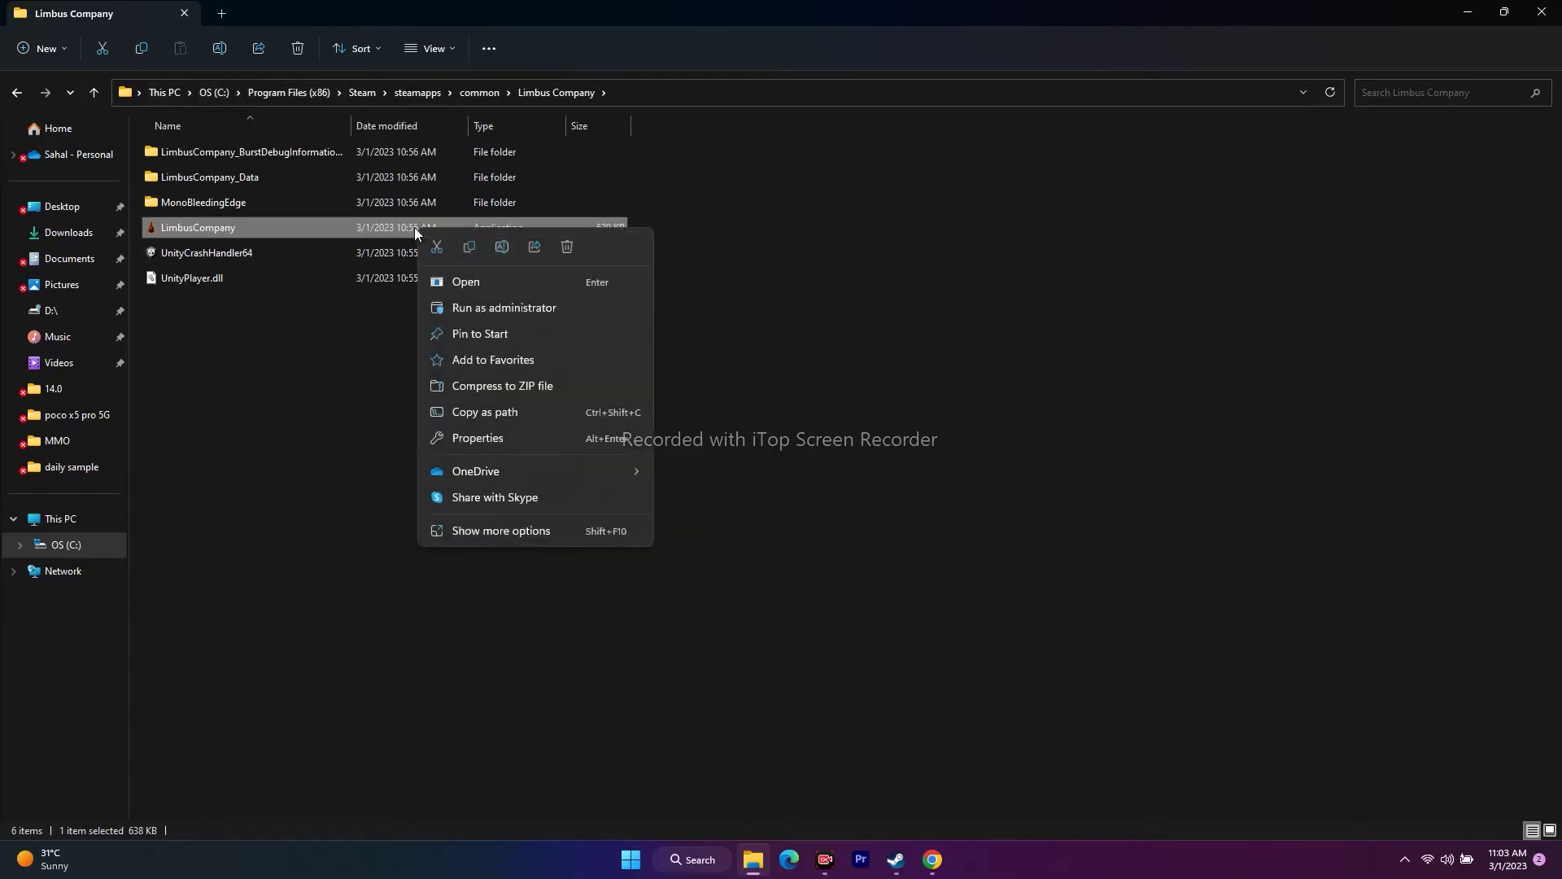
pyautogui.click(499, 530)
pyautogui.click(562, 514)
pyautogui.click(579, 424)
pyautogui.moveTo(682, 394); pyautogui.dragTo(874, 137)
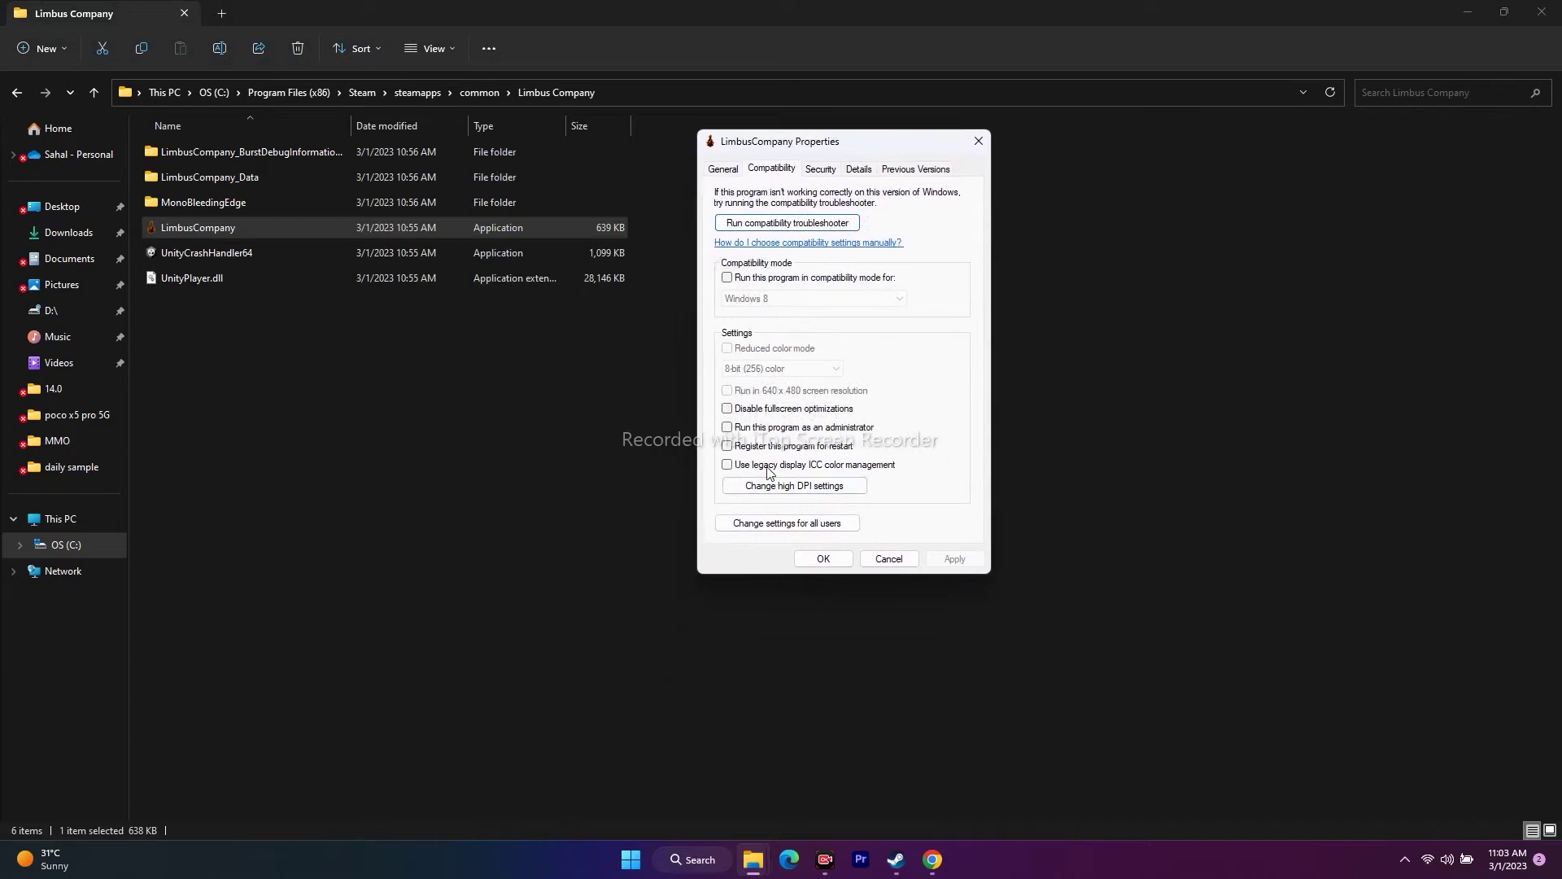
pyautogui.click(728, 427)
pyautogui.click(954, 559)
pyautogui.click(823, 559)
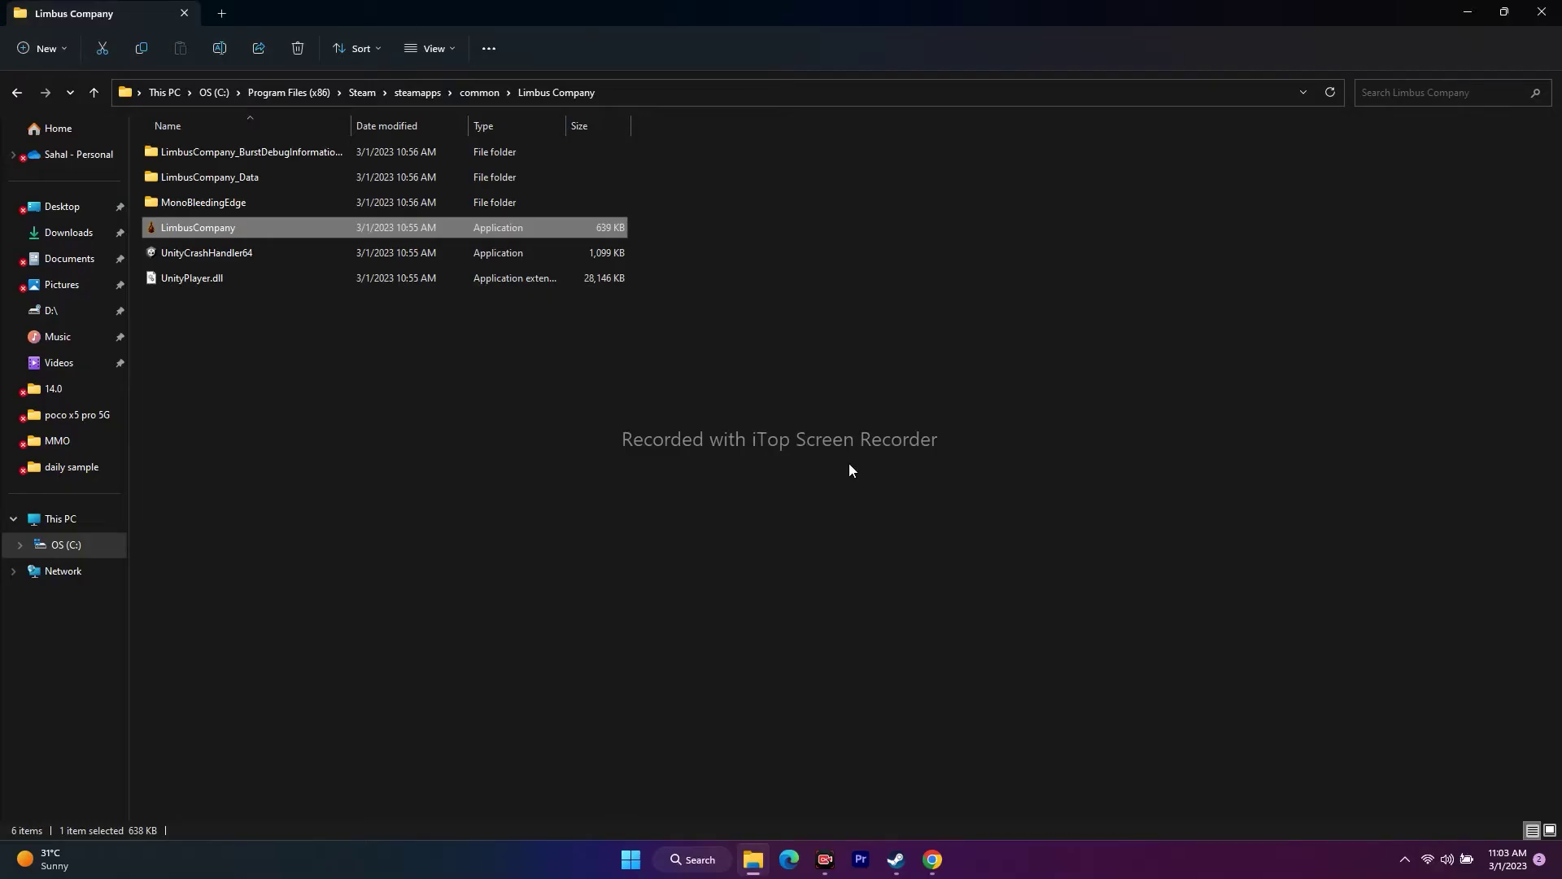
# Enable Disable fullscreen optimizations for the LimbusCompany application and apply the change
pyautogui.rightClick(226, 231)
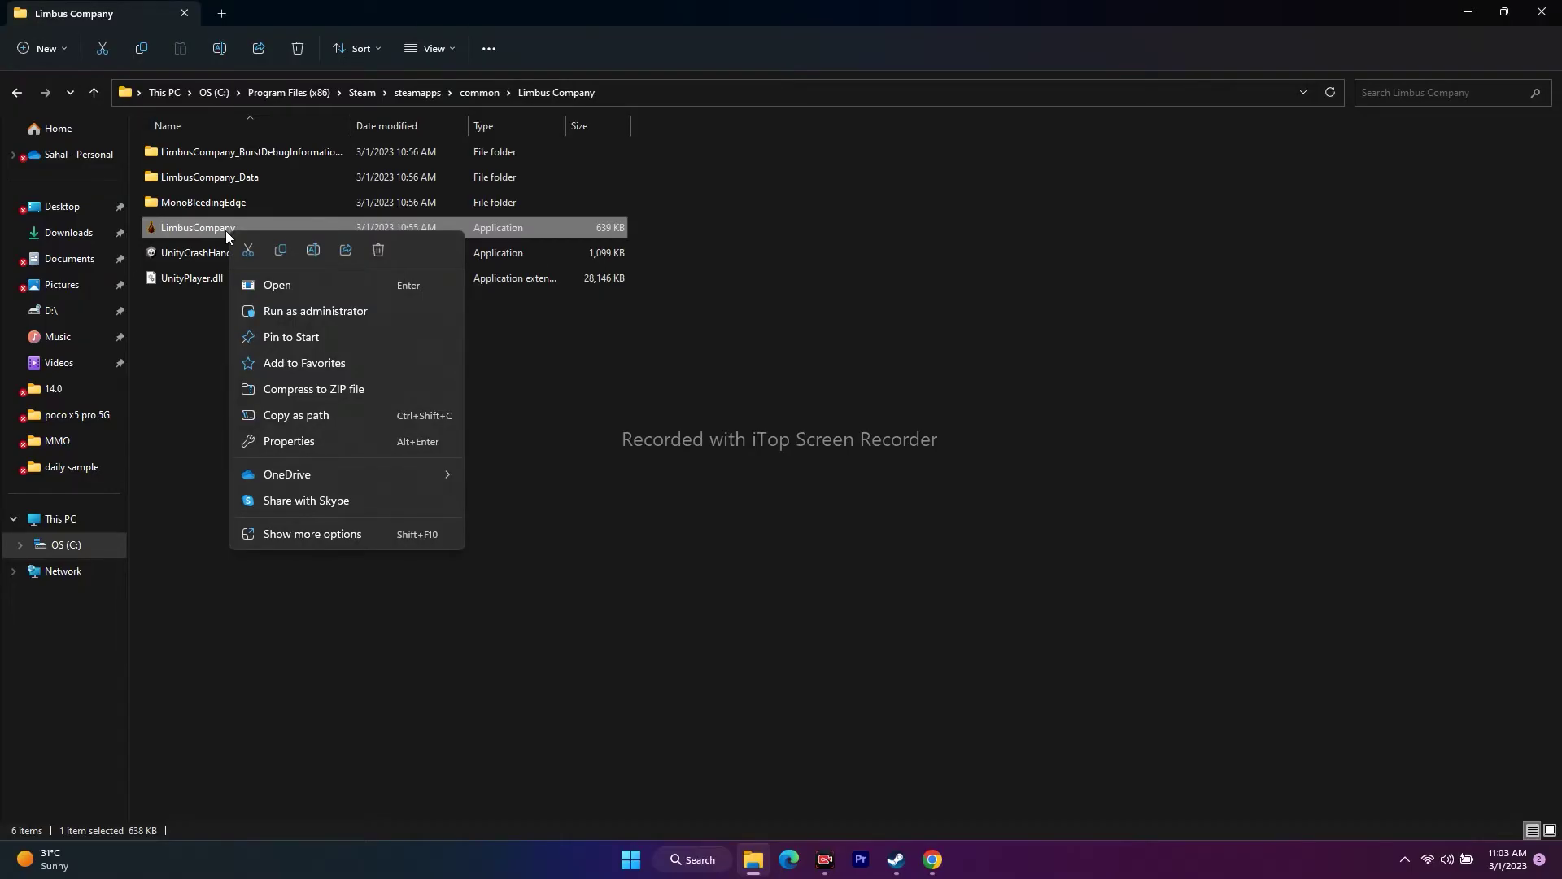
pyautogui.click(358, 535)
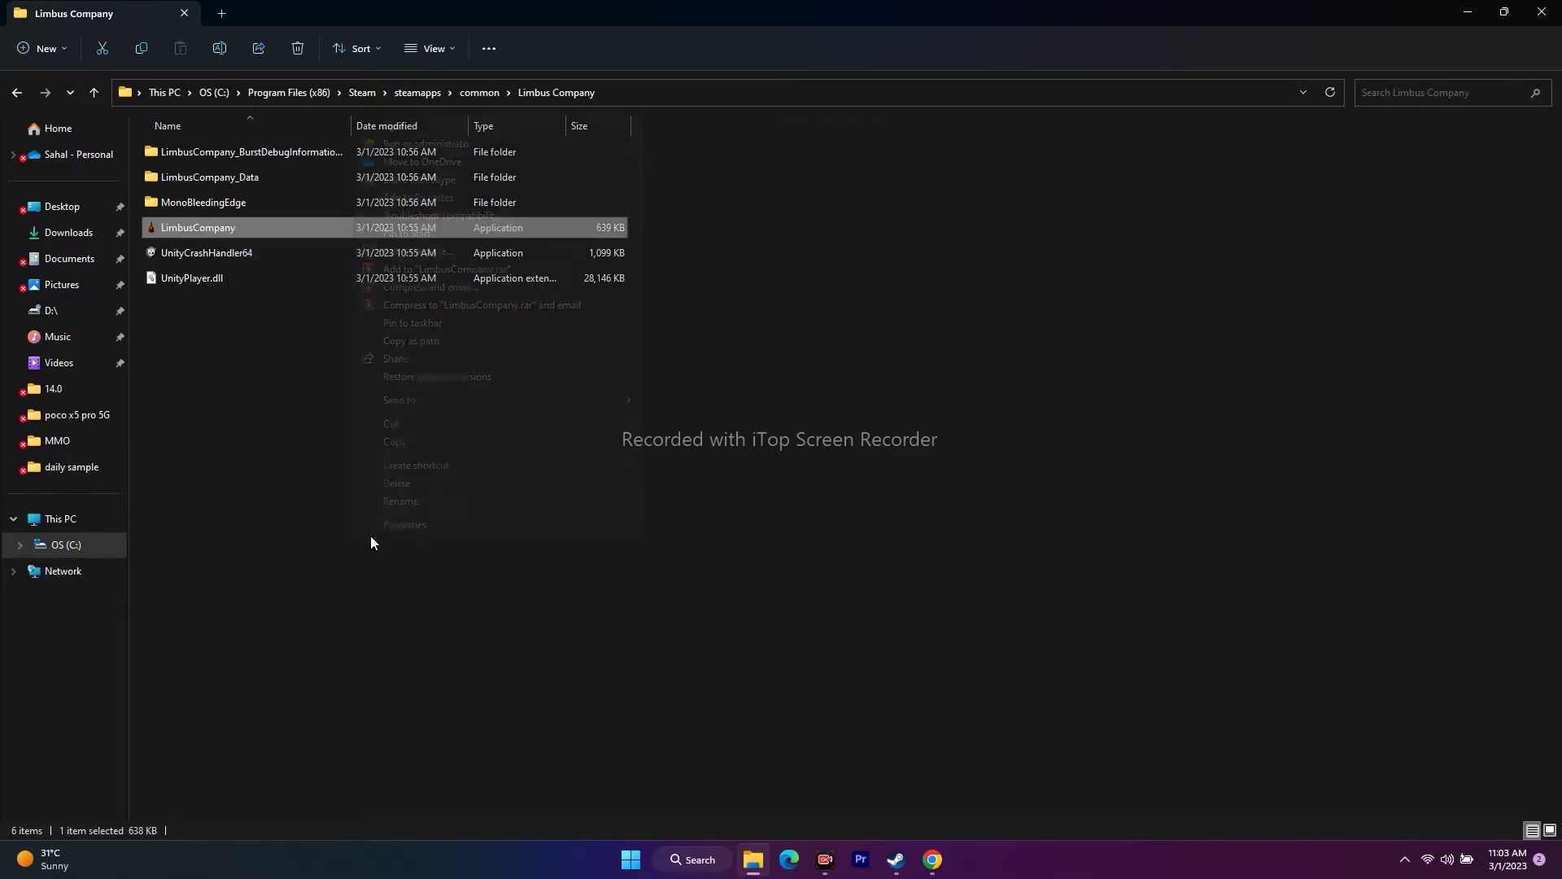
pyautogui.click(415, 529)
pyautogui.moveTo(530, 411); pyautogui.dragTo(932, 159)
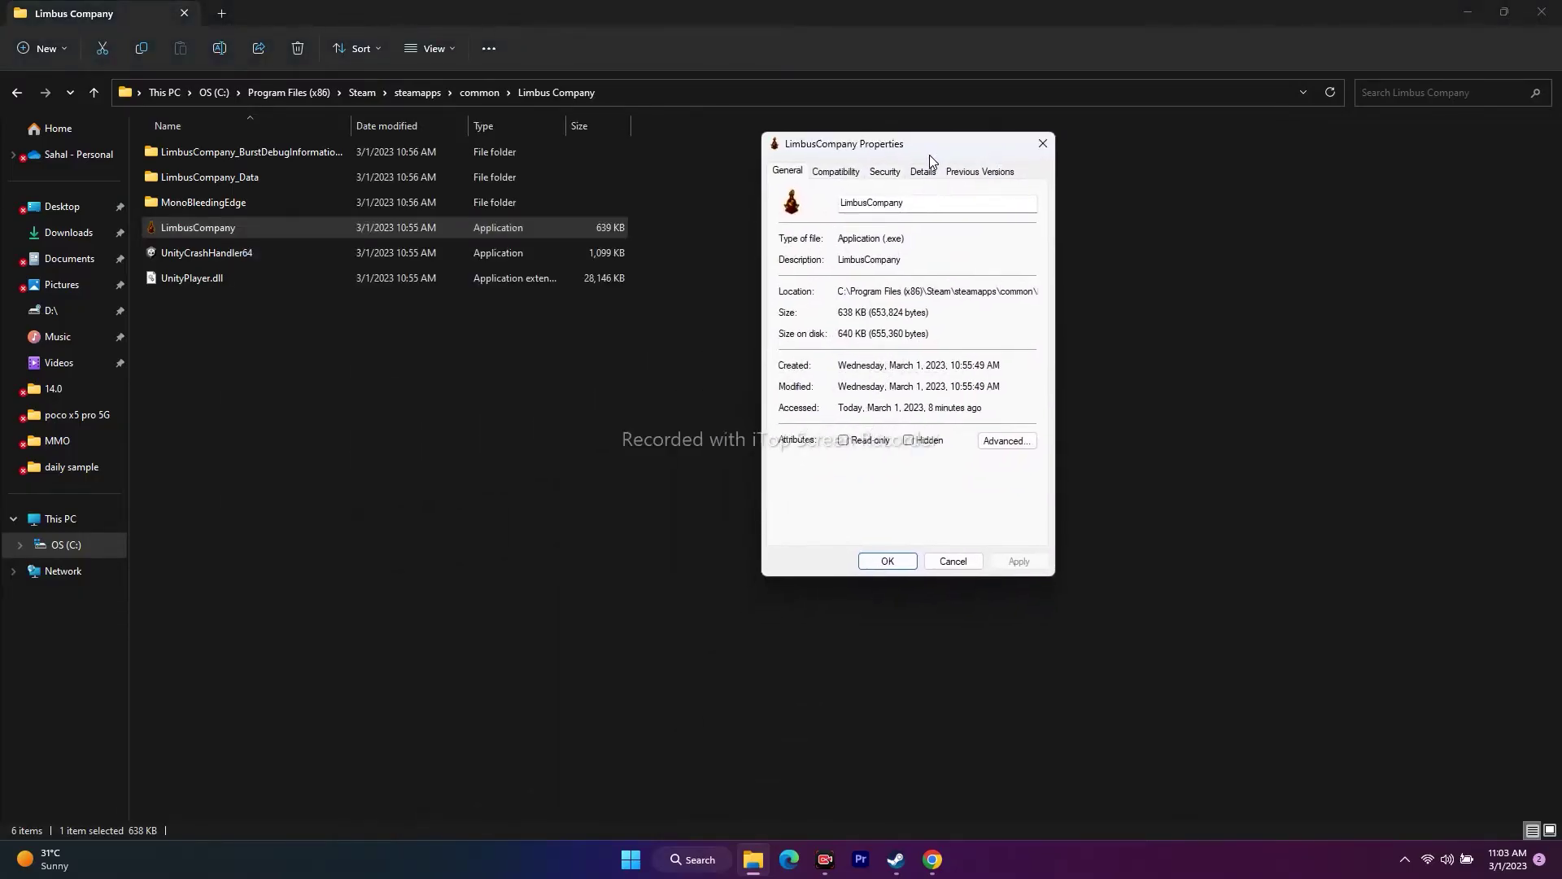
pyautogui.click(836, 173)
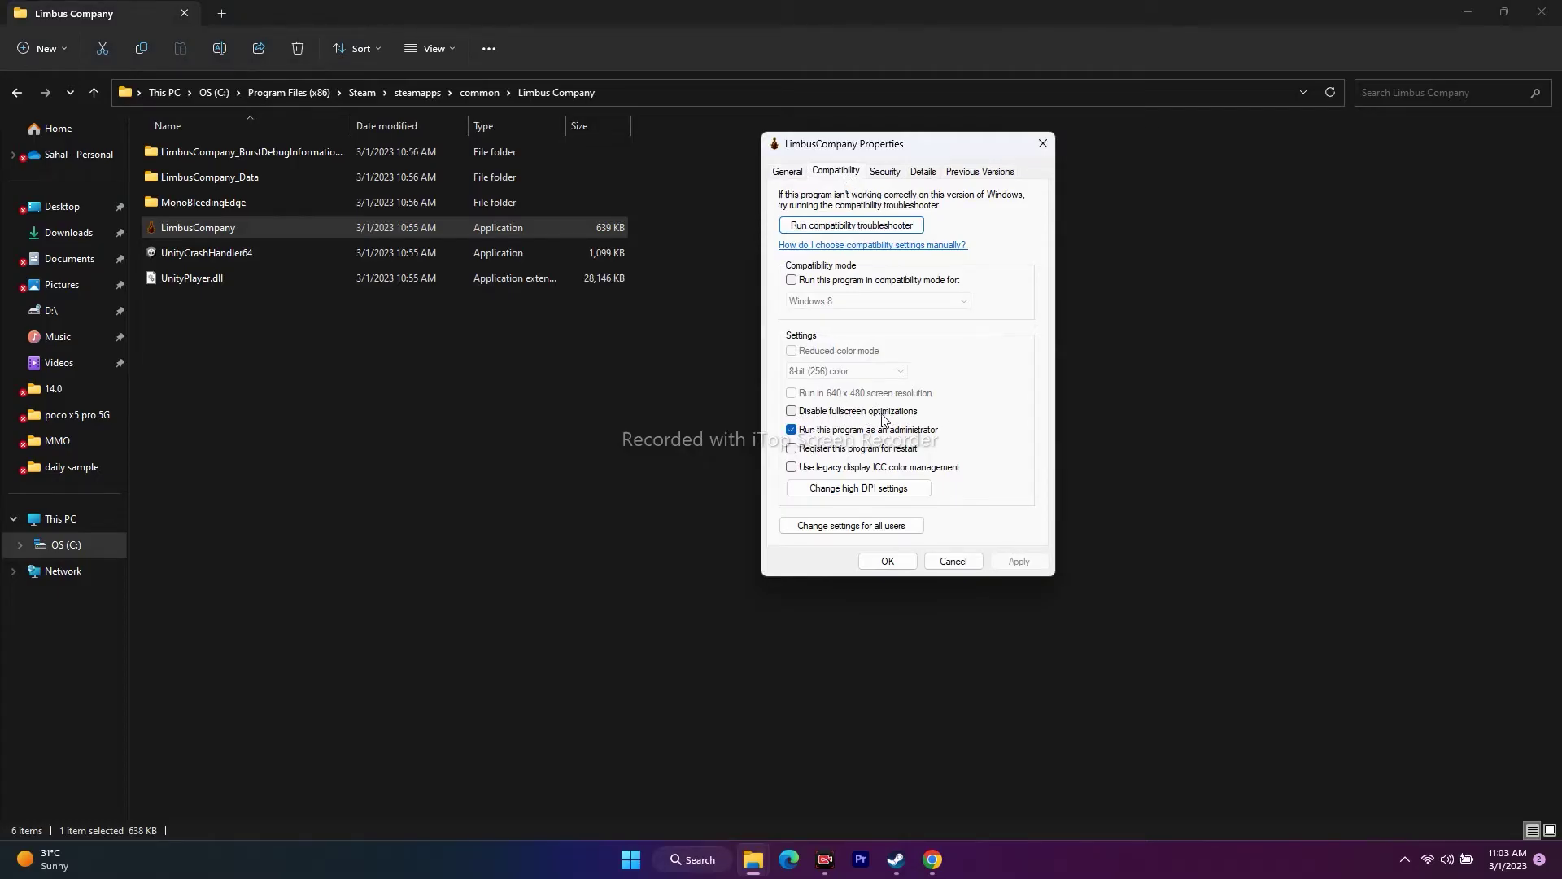
pyautogui.click(793, 415)
pyautogui.click(1017, 562)
pyautogui.click(887, 561)
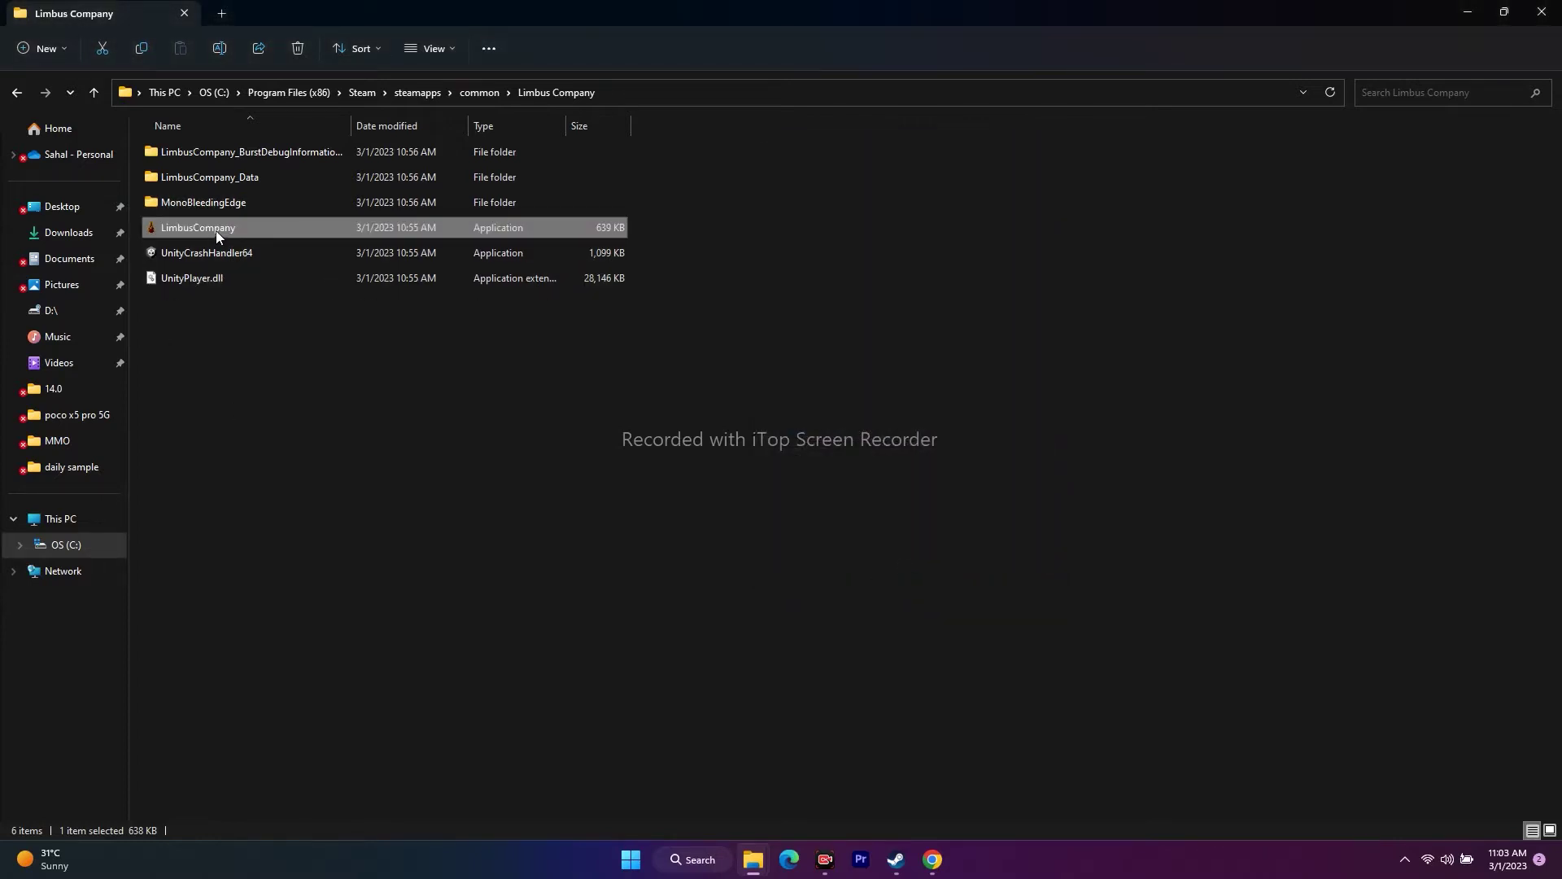
# Reopen the LimbusCompany application's compatibility properties and turn off Disable fullscreen optimizations
pyautogui.rightClick(256, 231)
pyautogui.click(350, 529)
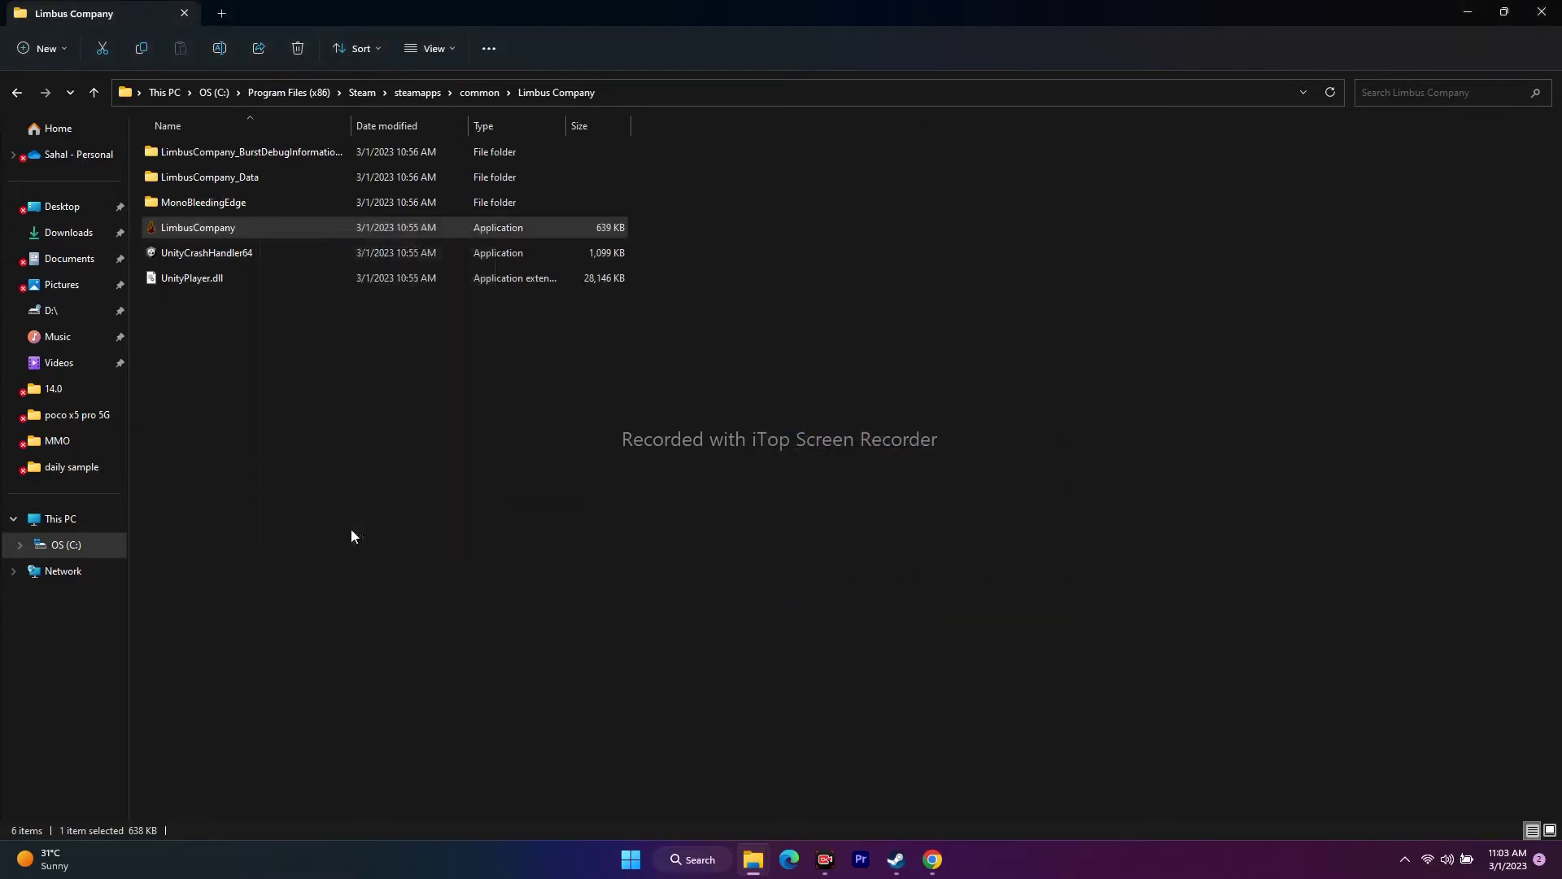
pyautogui.click(485, 513)
pyautogui.moveTo(559, 403); pyautogui.dragTo(949, 207)
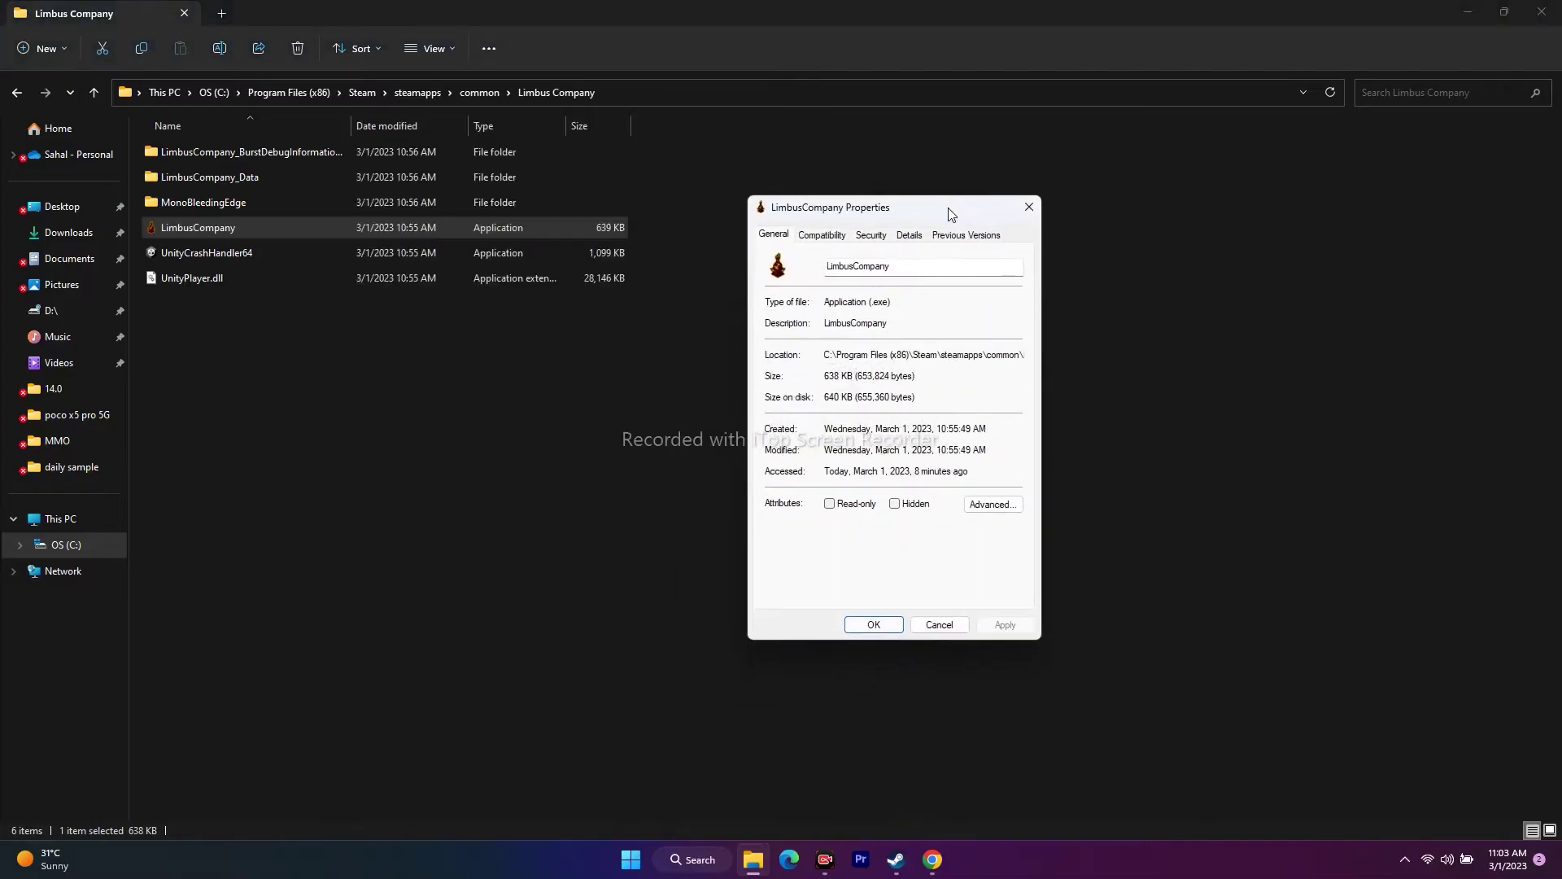
pyautogui.click(819, 235)
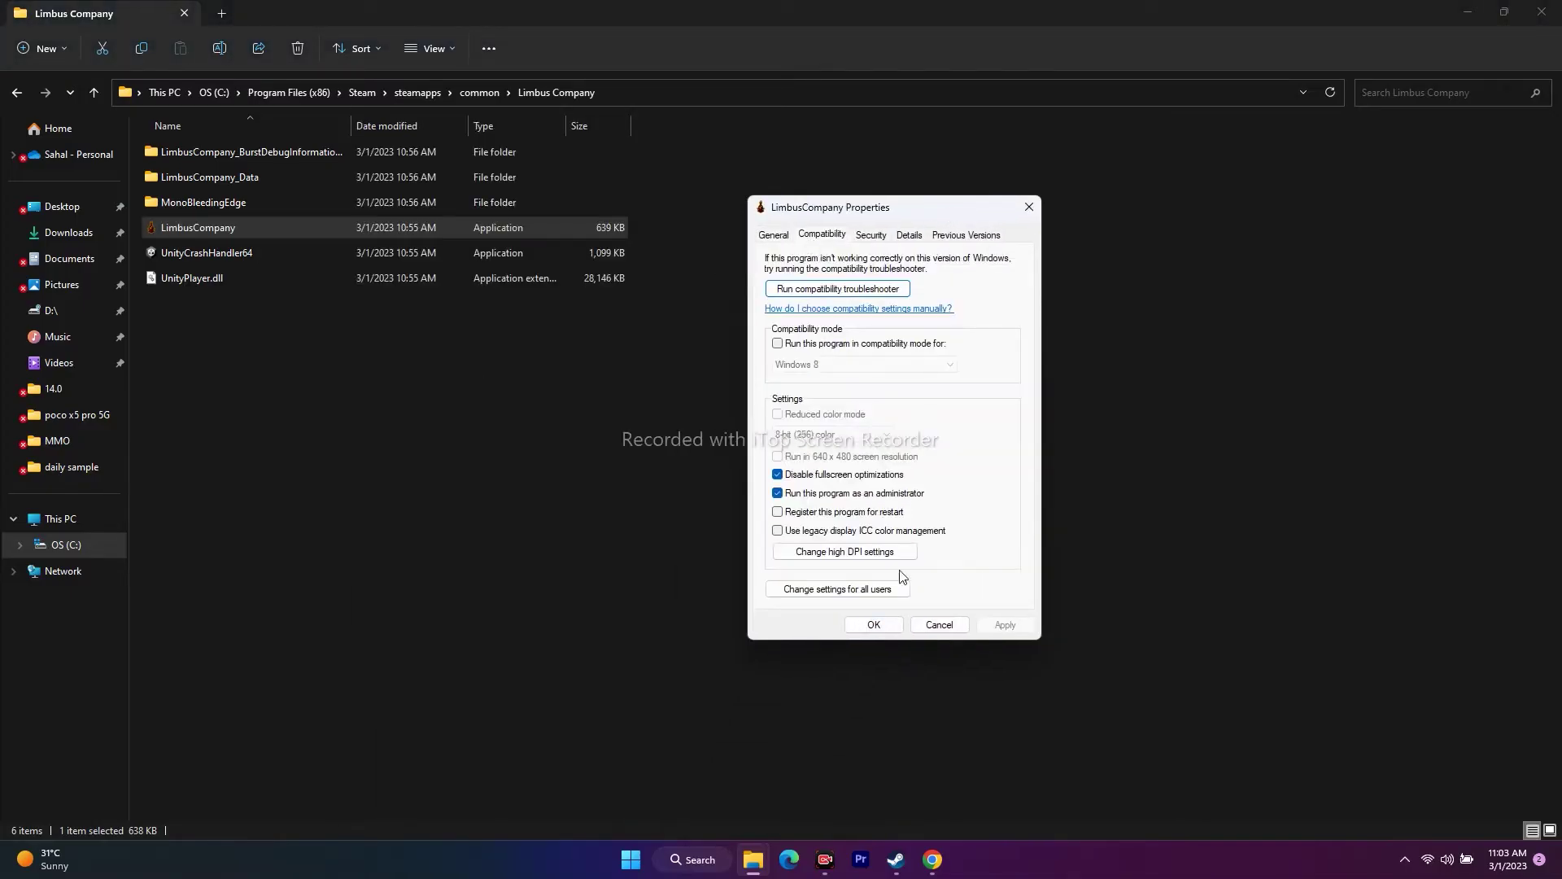
pyautogui.click(779, 479)
# Try compatibility mode for Windows 7 on the LimbusCompany application and turn the mode off again
pyautogui.click(778, 344)
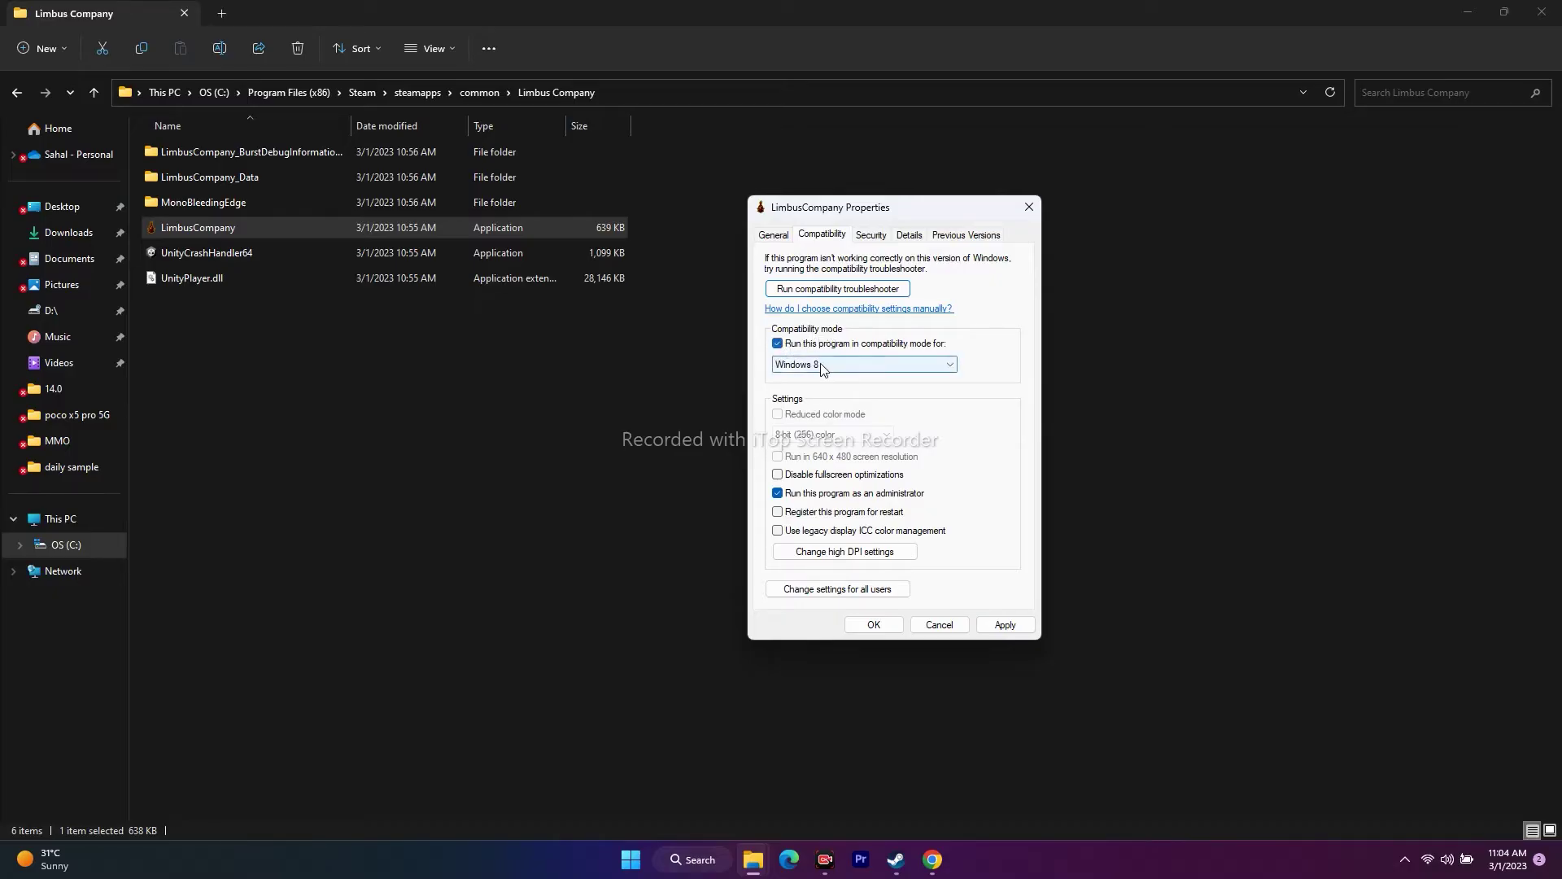
pyautogui.click(822, 368)
pyautogui.click(823, 417)
pyautogui.click(822, 366)
pyautogui.click(821, 417)
pyautogui.click(823, 365)
pyautogui.click(837, 417)
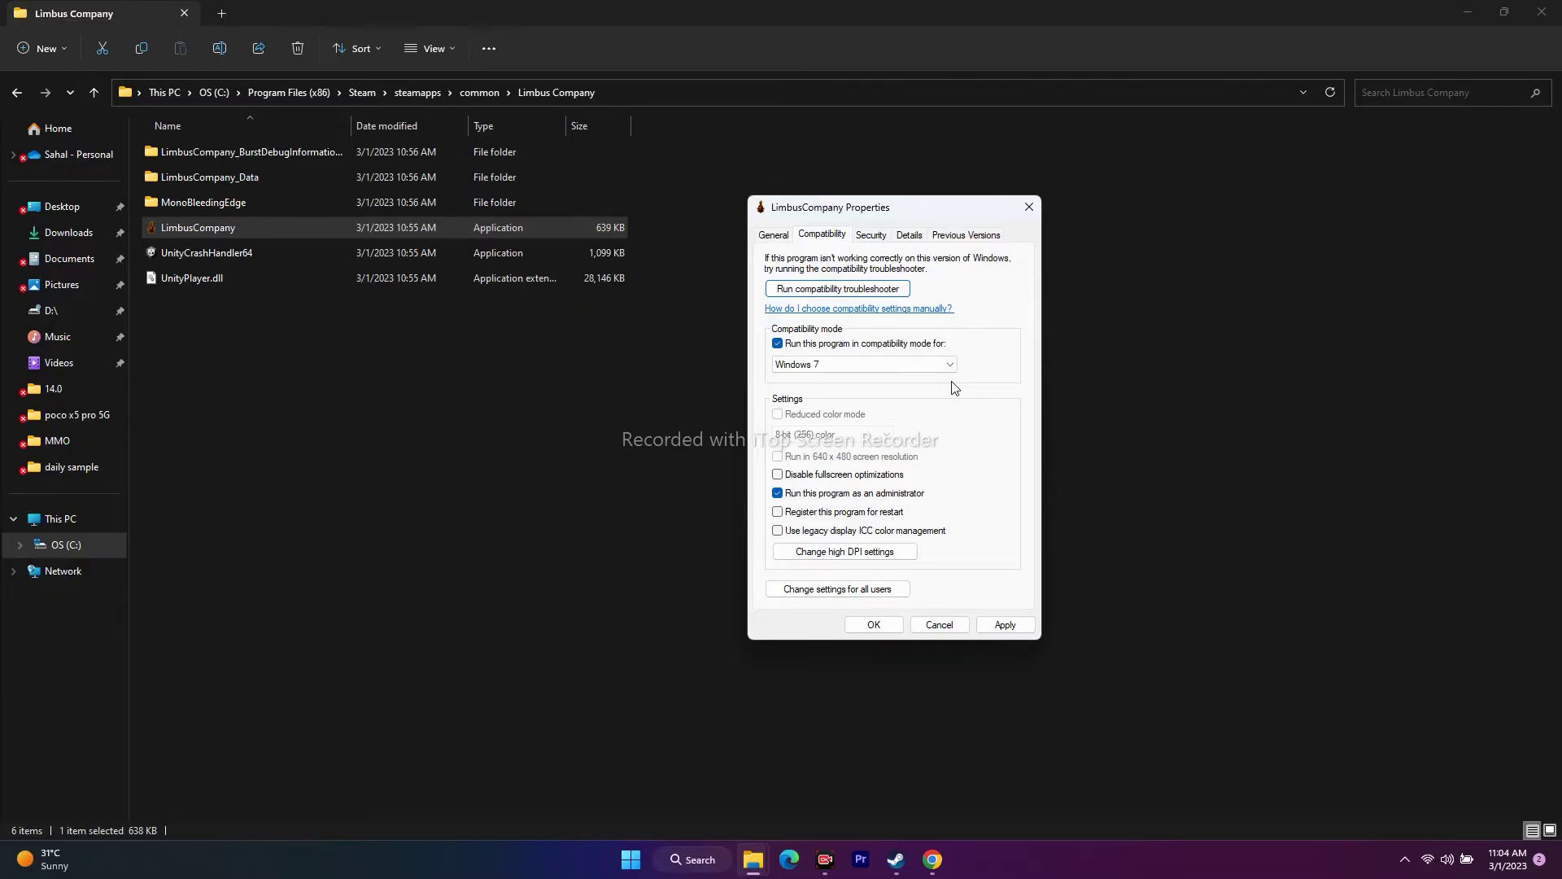
pyautogui.click(777, 344)
# Apply the LimbusCompany compatibility settings, confirm the properties and close the game folder window
pyautogui.click(1005, 625)
pyautogui.click(874, 625)
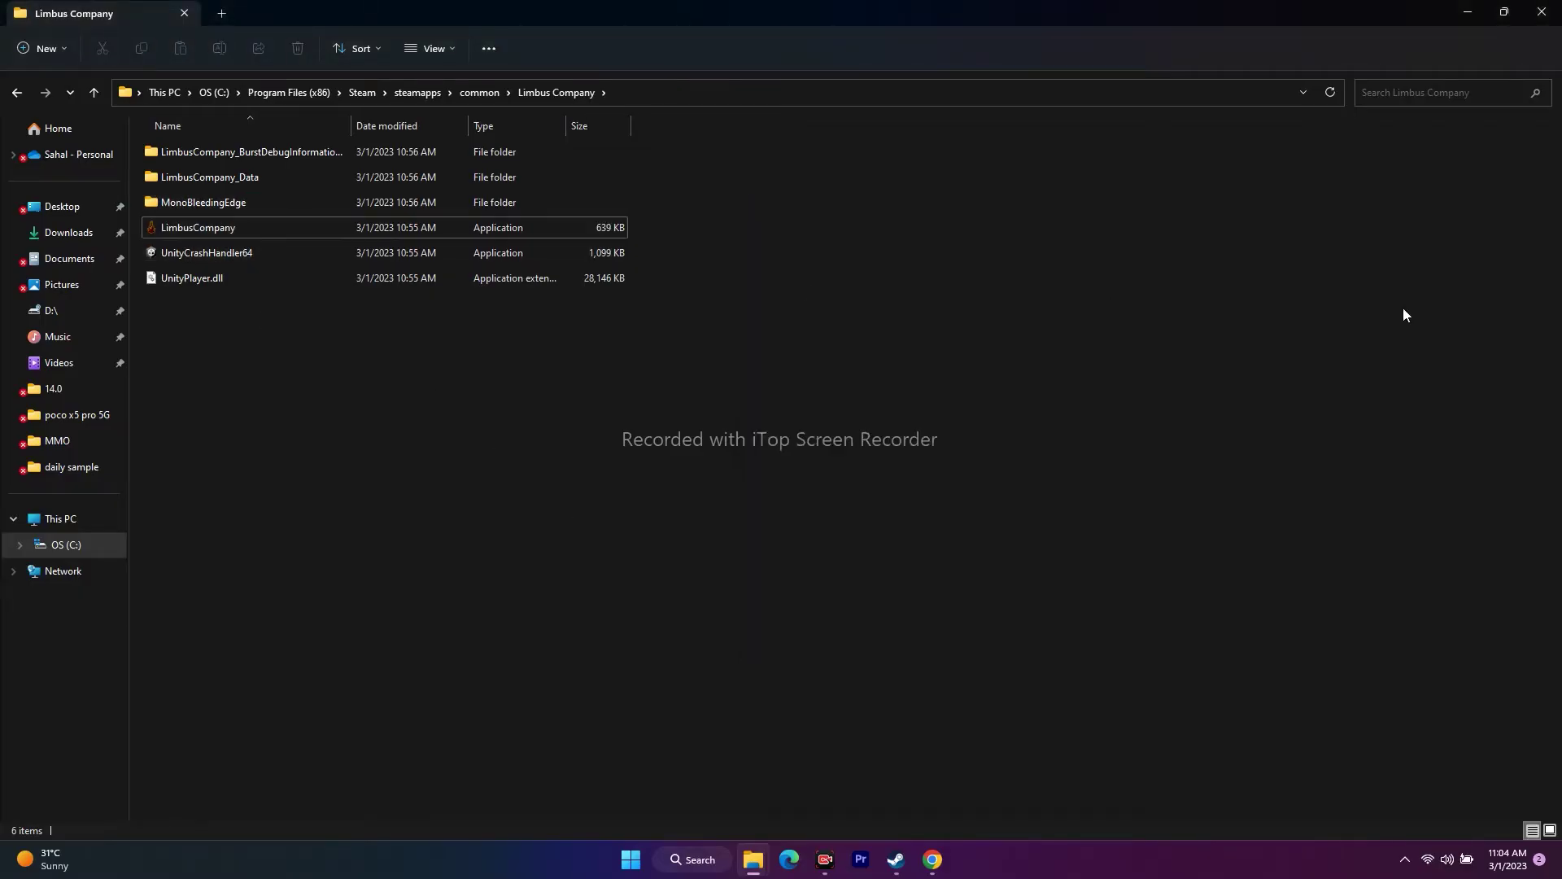
pyautogui.click(1542, 12)
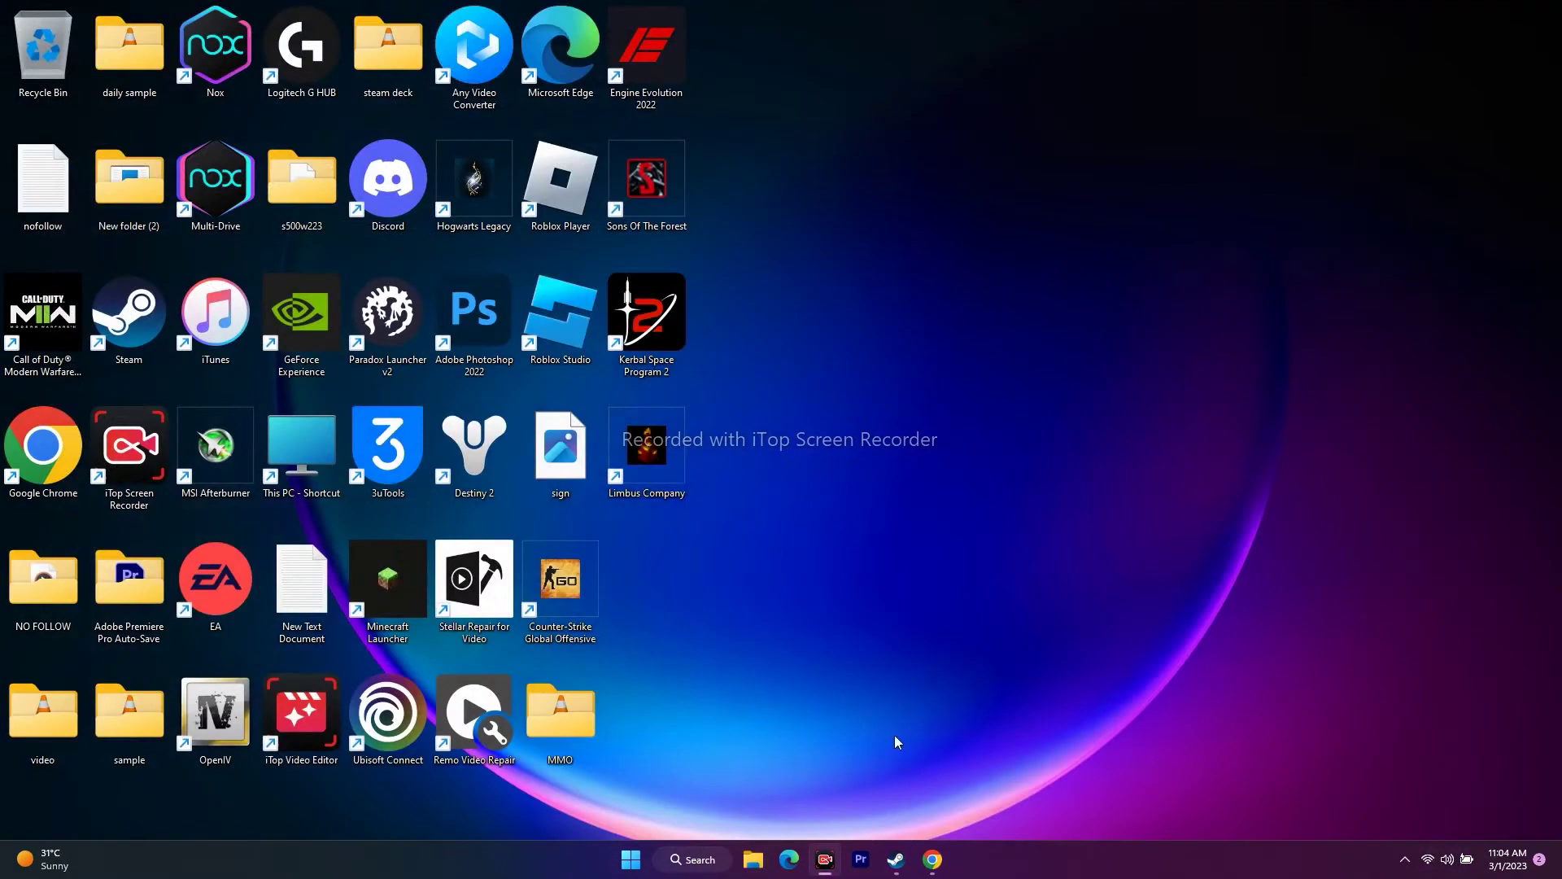
pyautogui.click(896, 859)
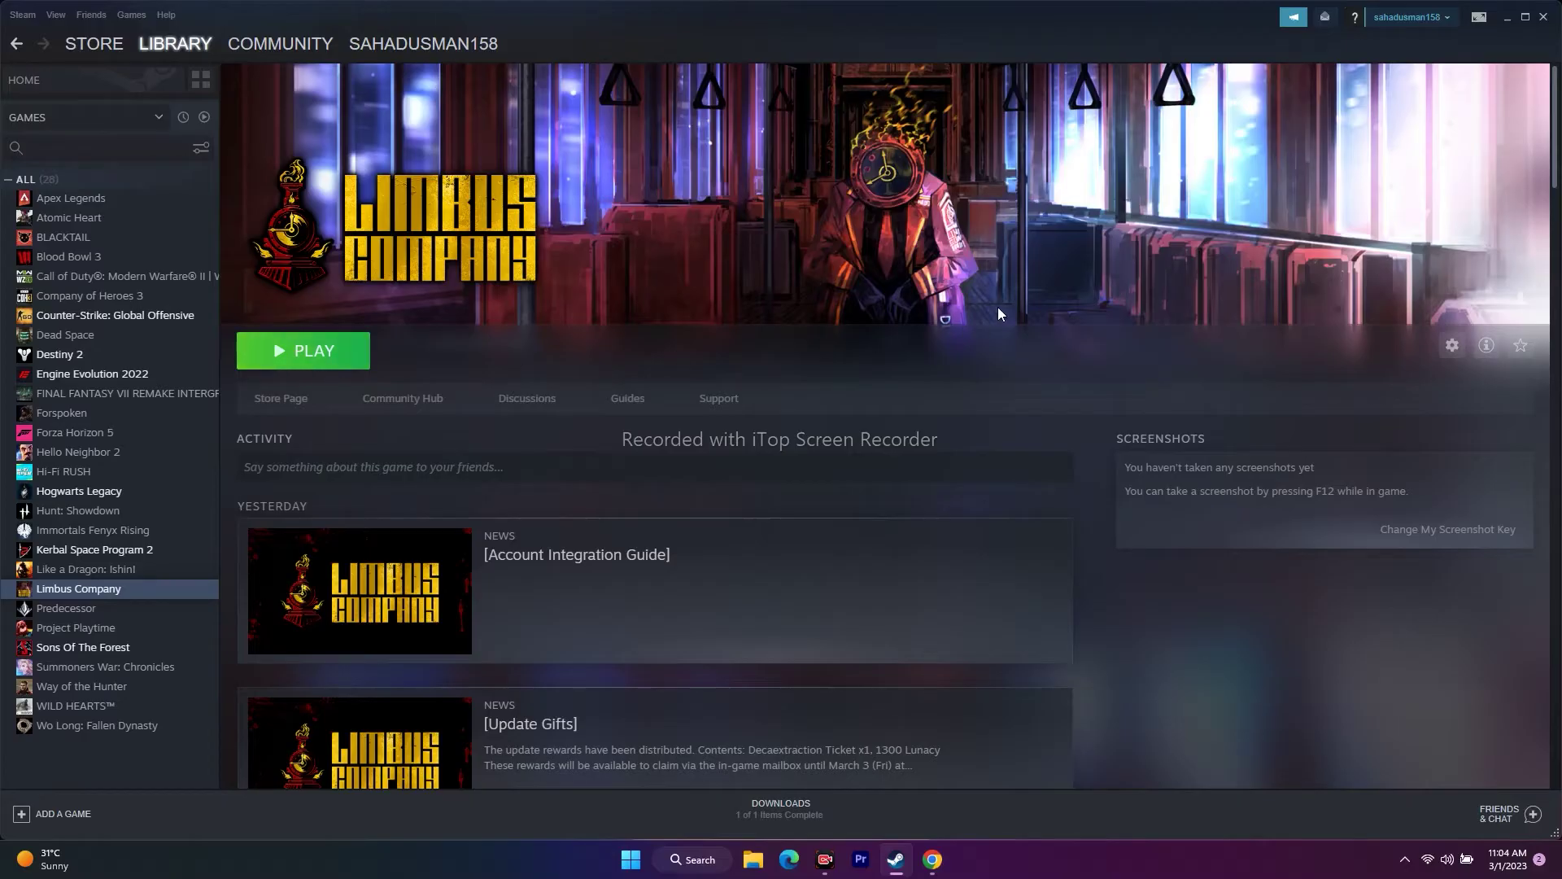
pyautogui.click(1507, 18)
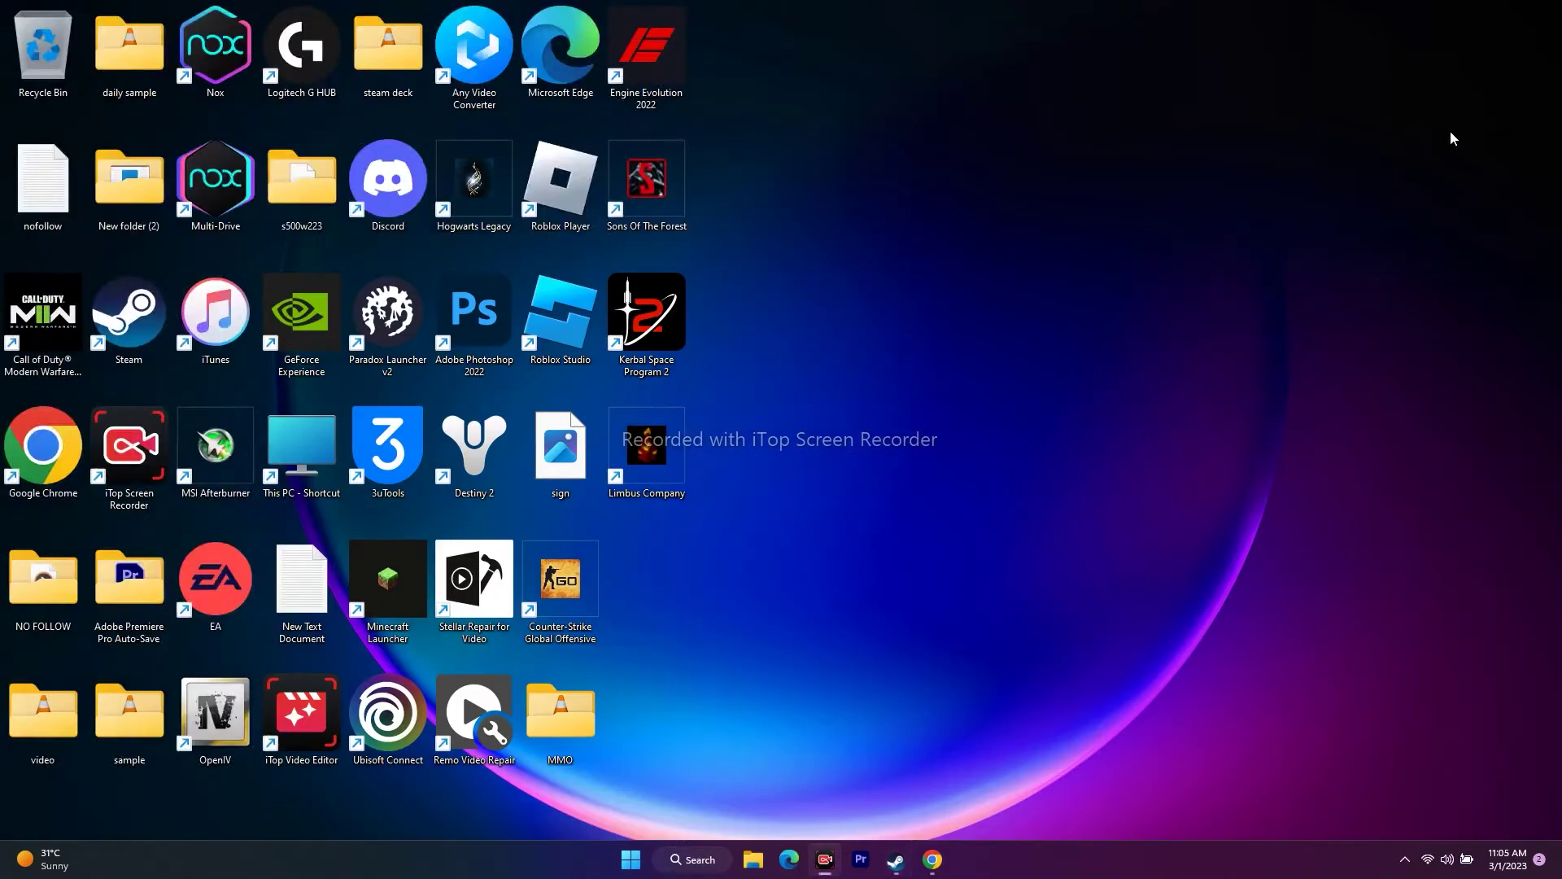
# Open the Language & region page under Time & language in Windows Settings
pyautogui.click(694, 859)
pyautogui.click(541, 583)
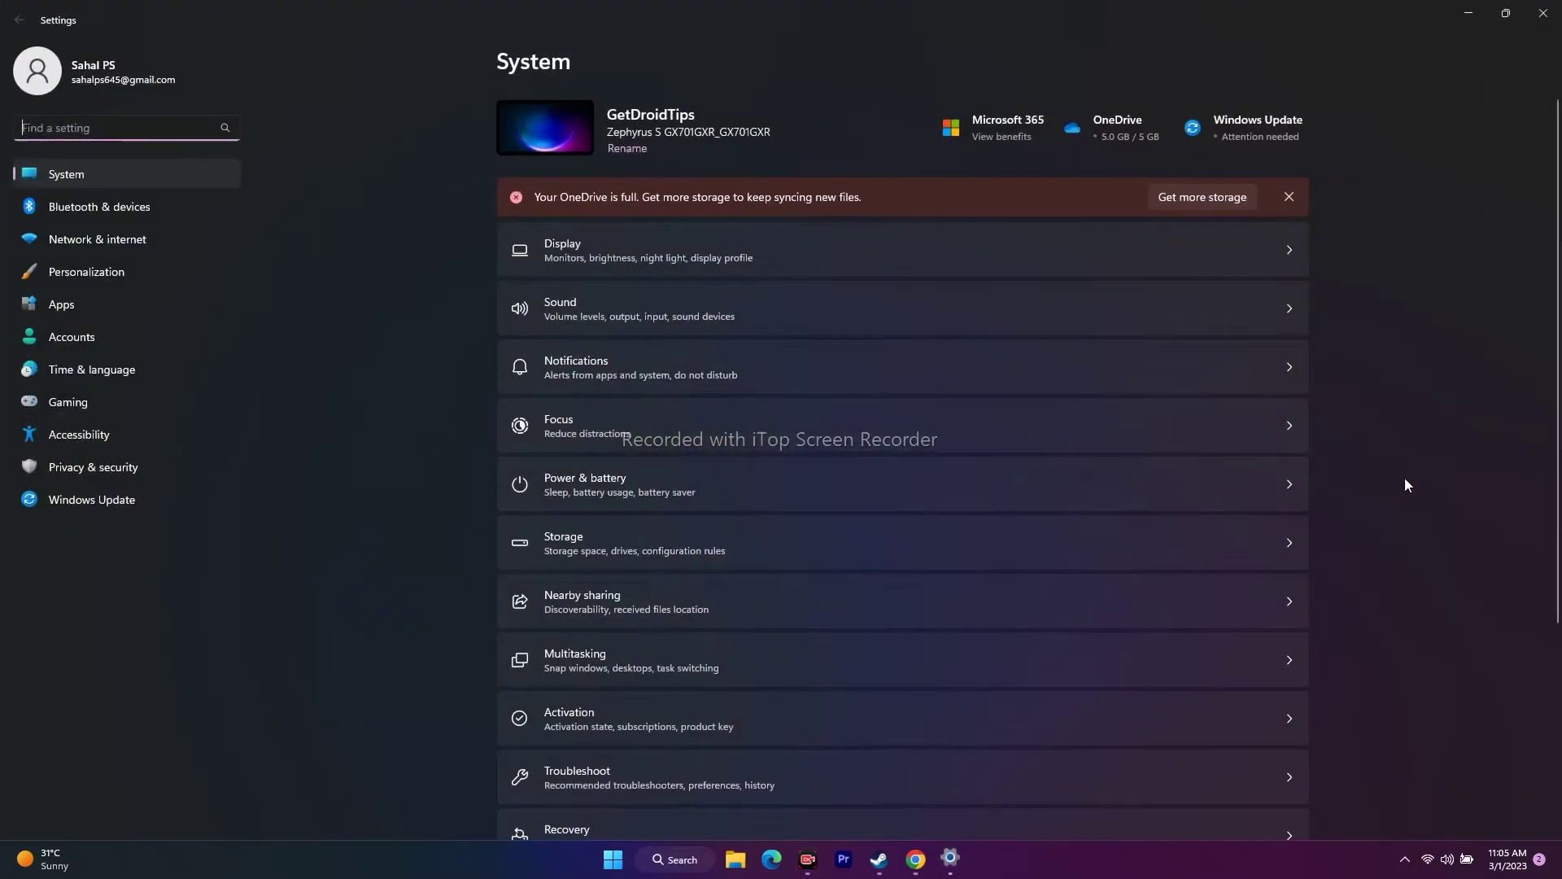
pyautogui.click(113, 375)
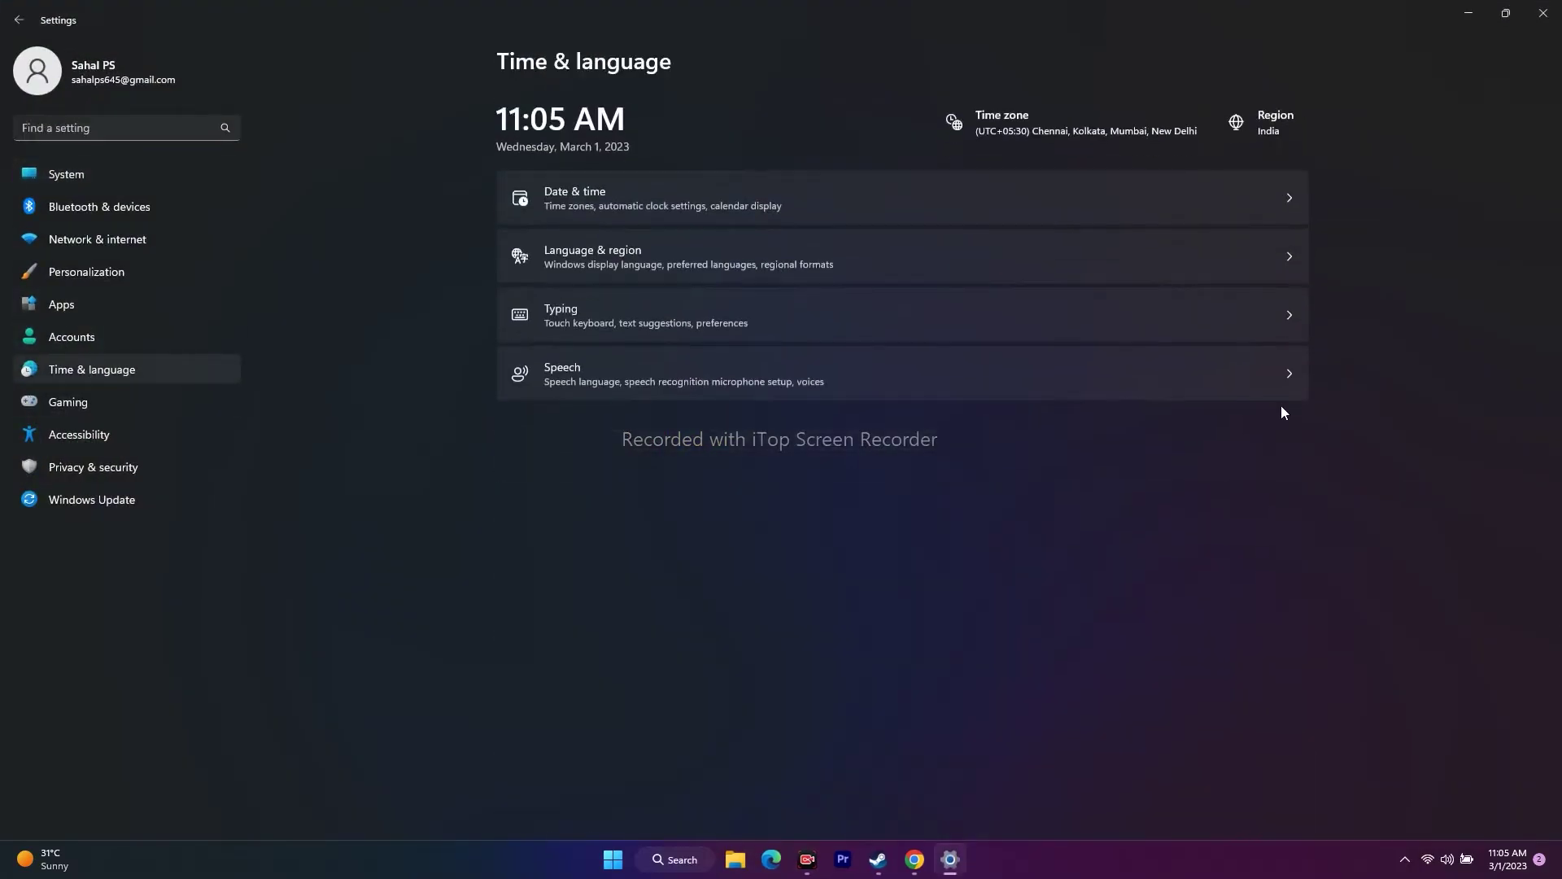
pyautogui.click(581, 267)
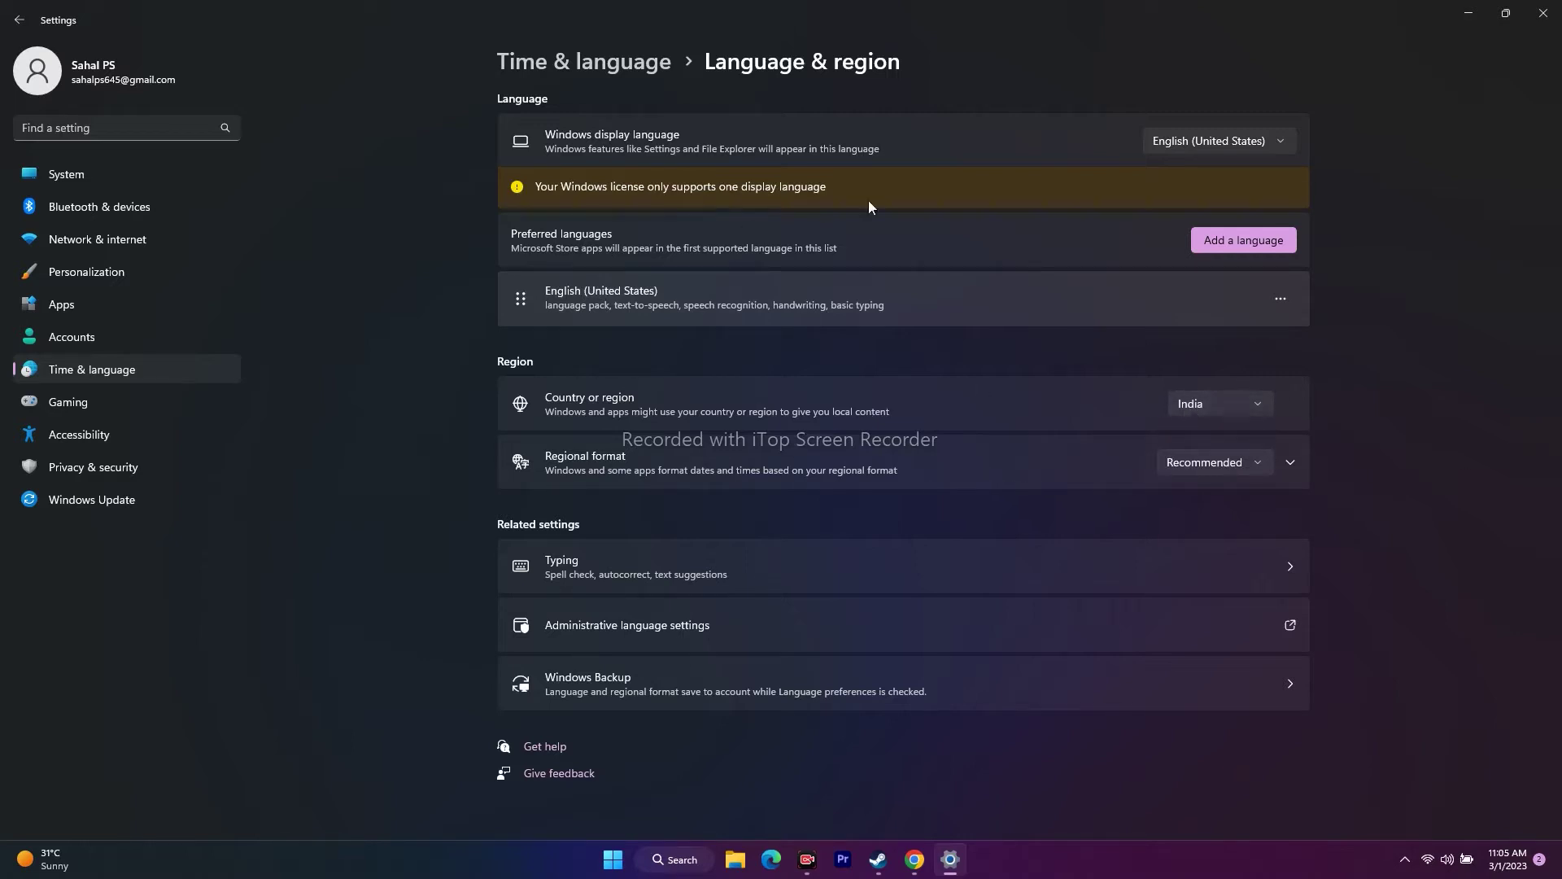
# Look through the languages available to install, cancel the language selection and close Settings
pyautogui.click(1221, 238)
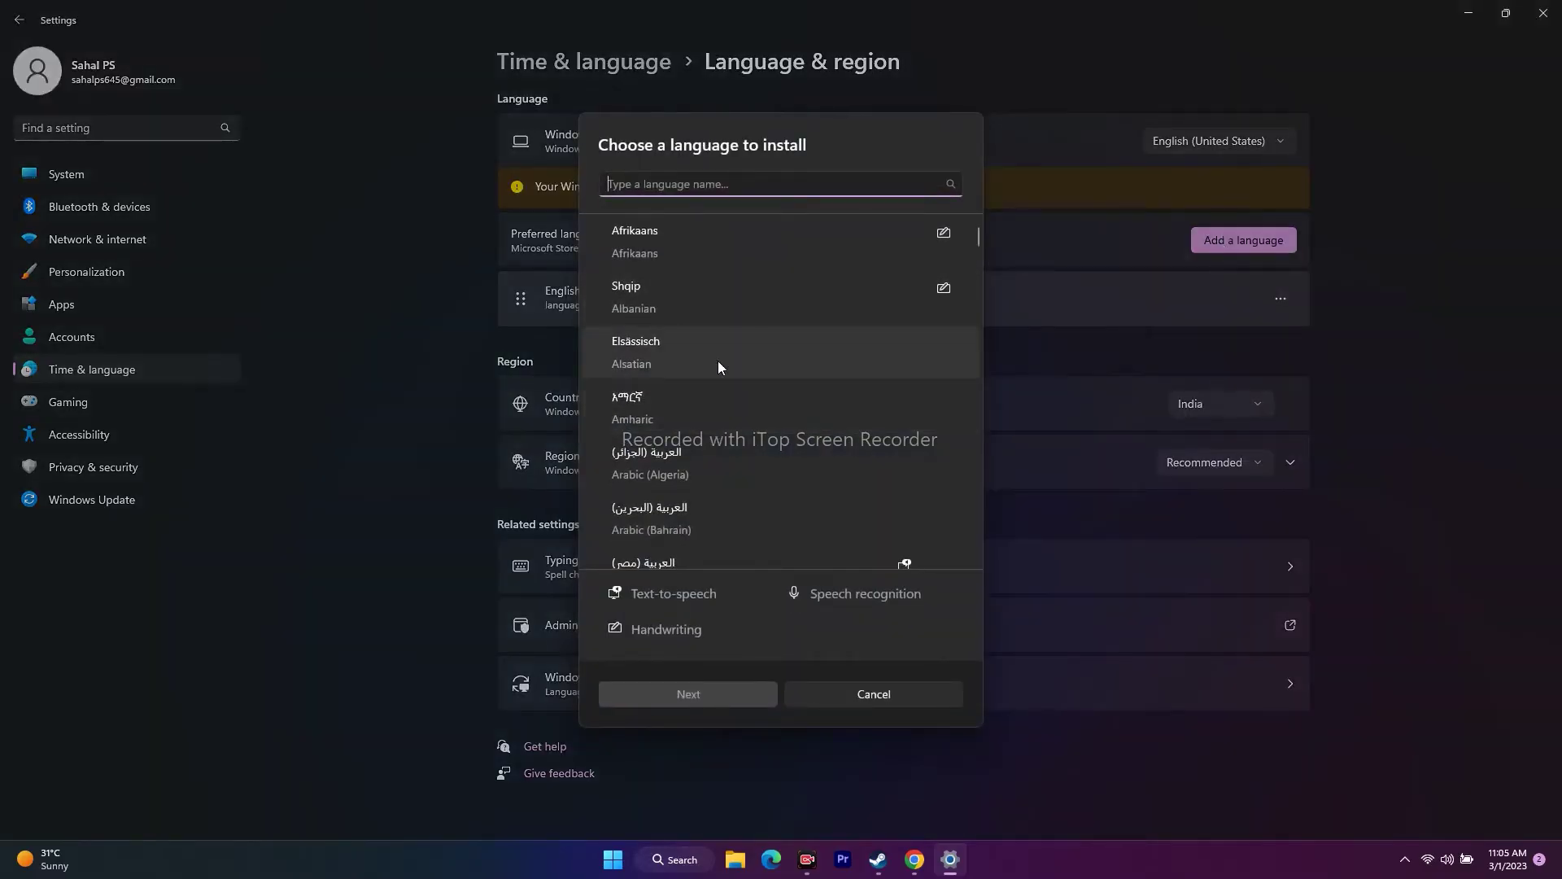
pyautogui.scroll(-3, 712, 355)
pyautogui.scroll(-10, 713, 356)
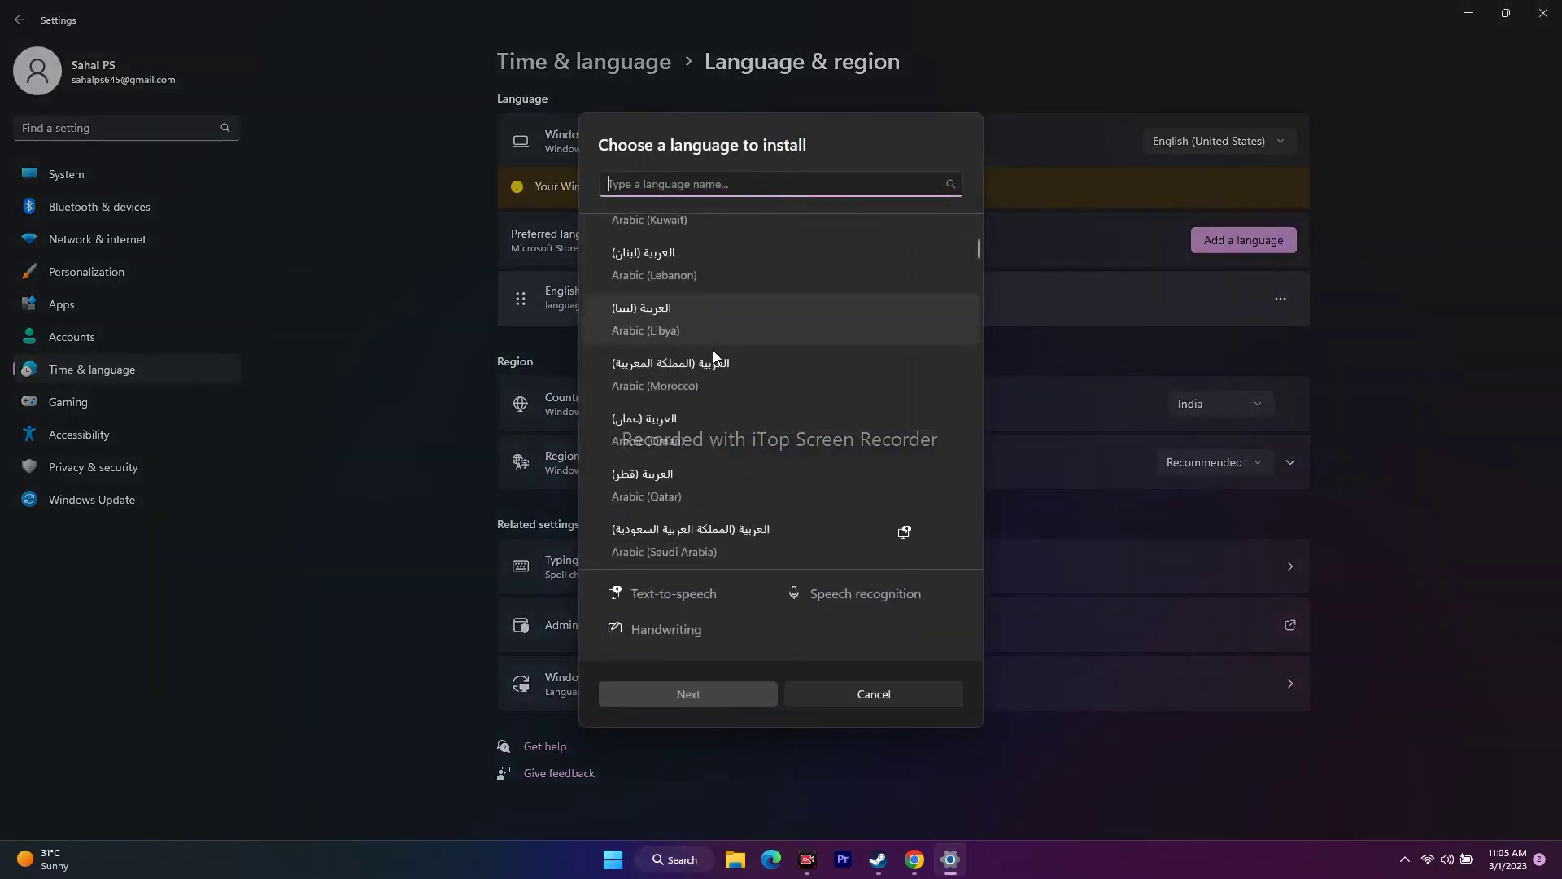
pyautogui.scroll(-15, 712, 355)
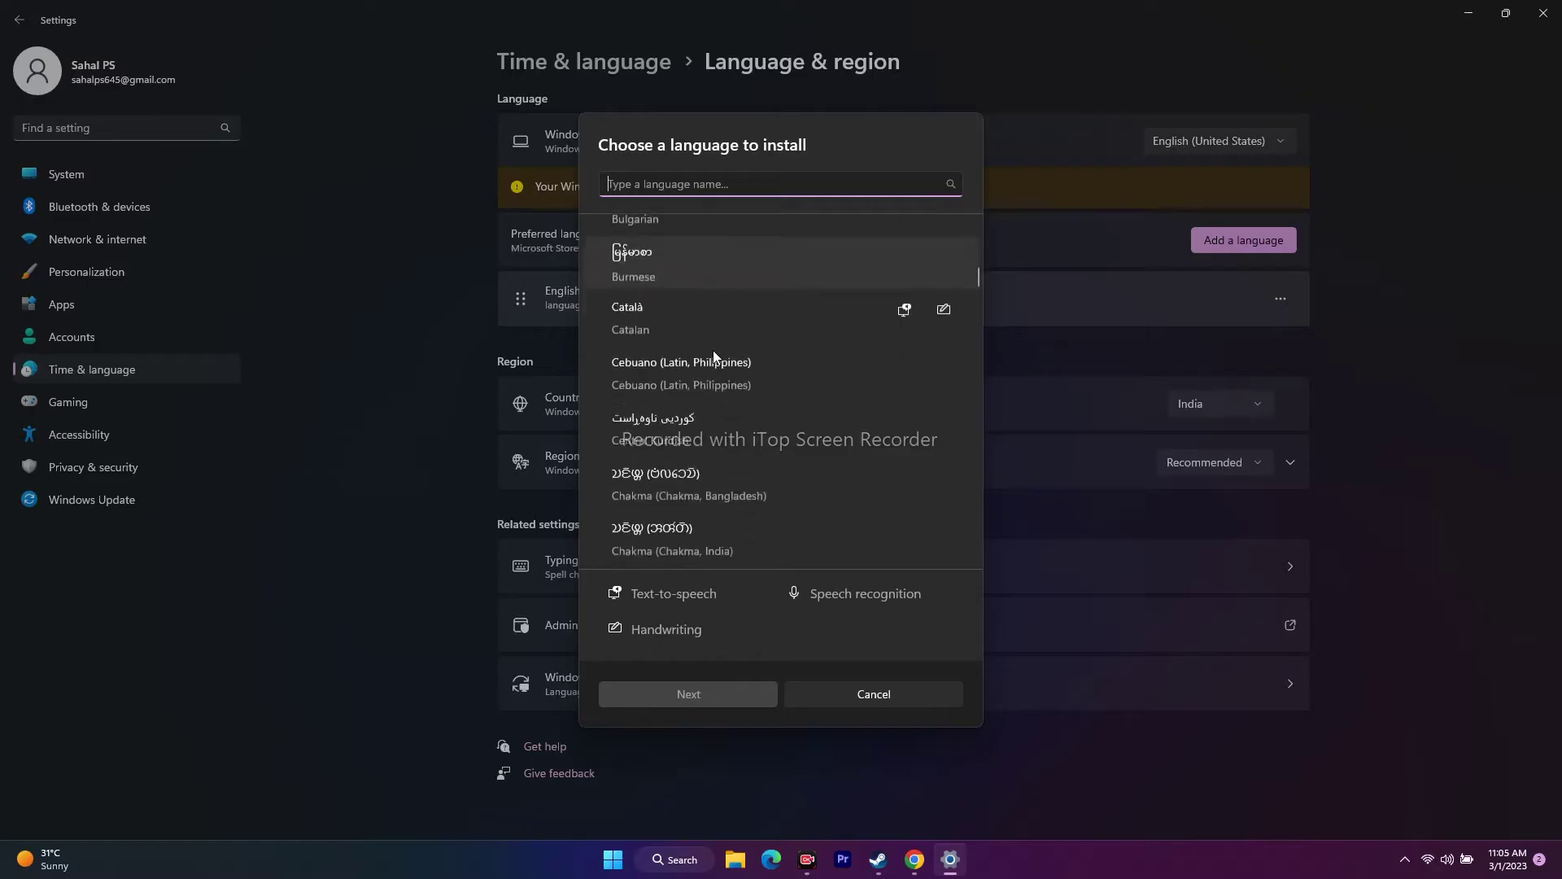
pyautogui.scroll(20, 714, 356)
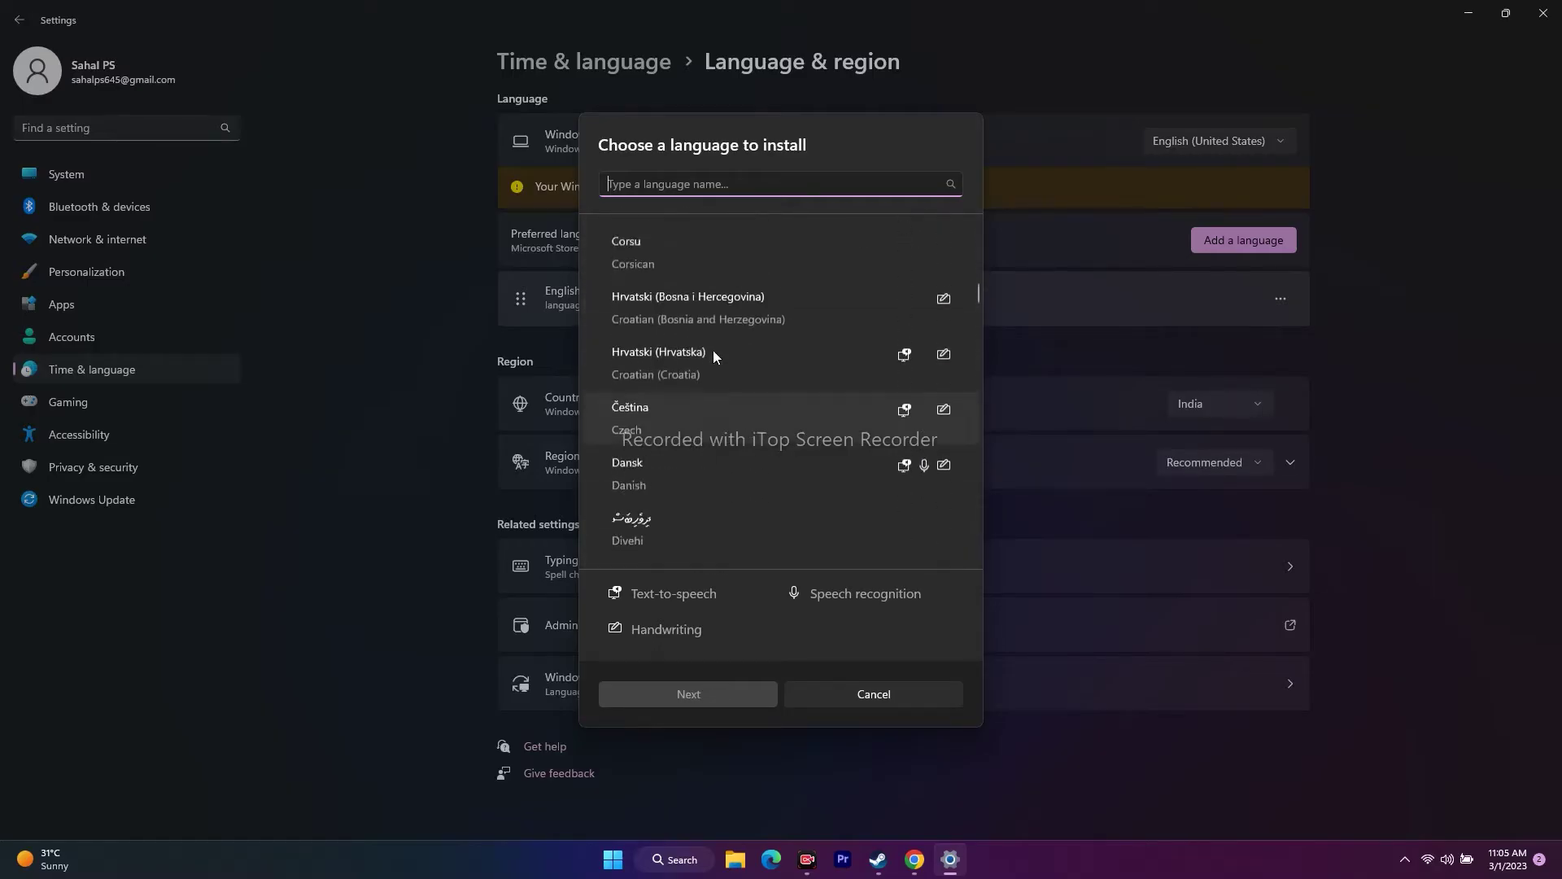
pyautogui.scroll(5, 713, 349)
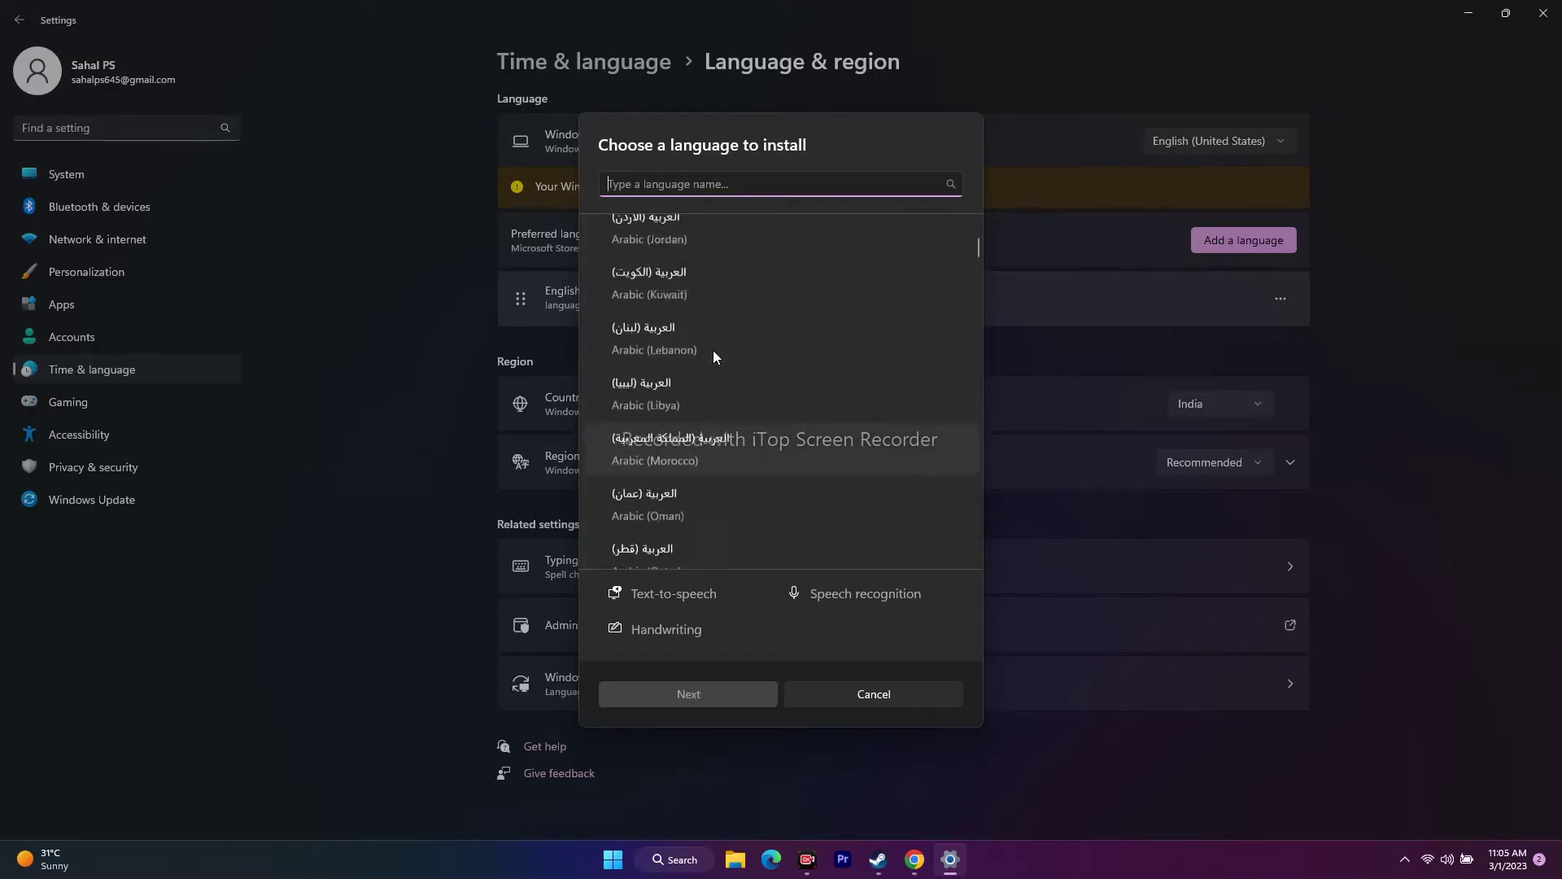
pyautogui.click(942, 695)
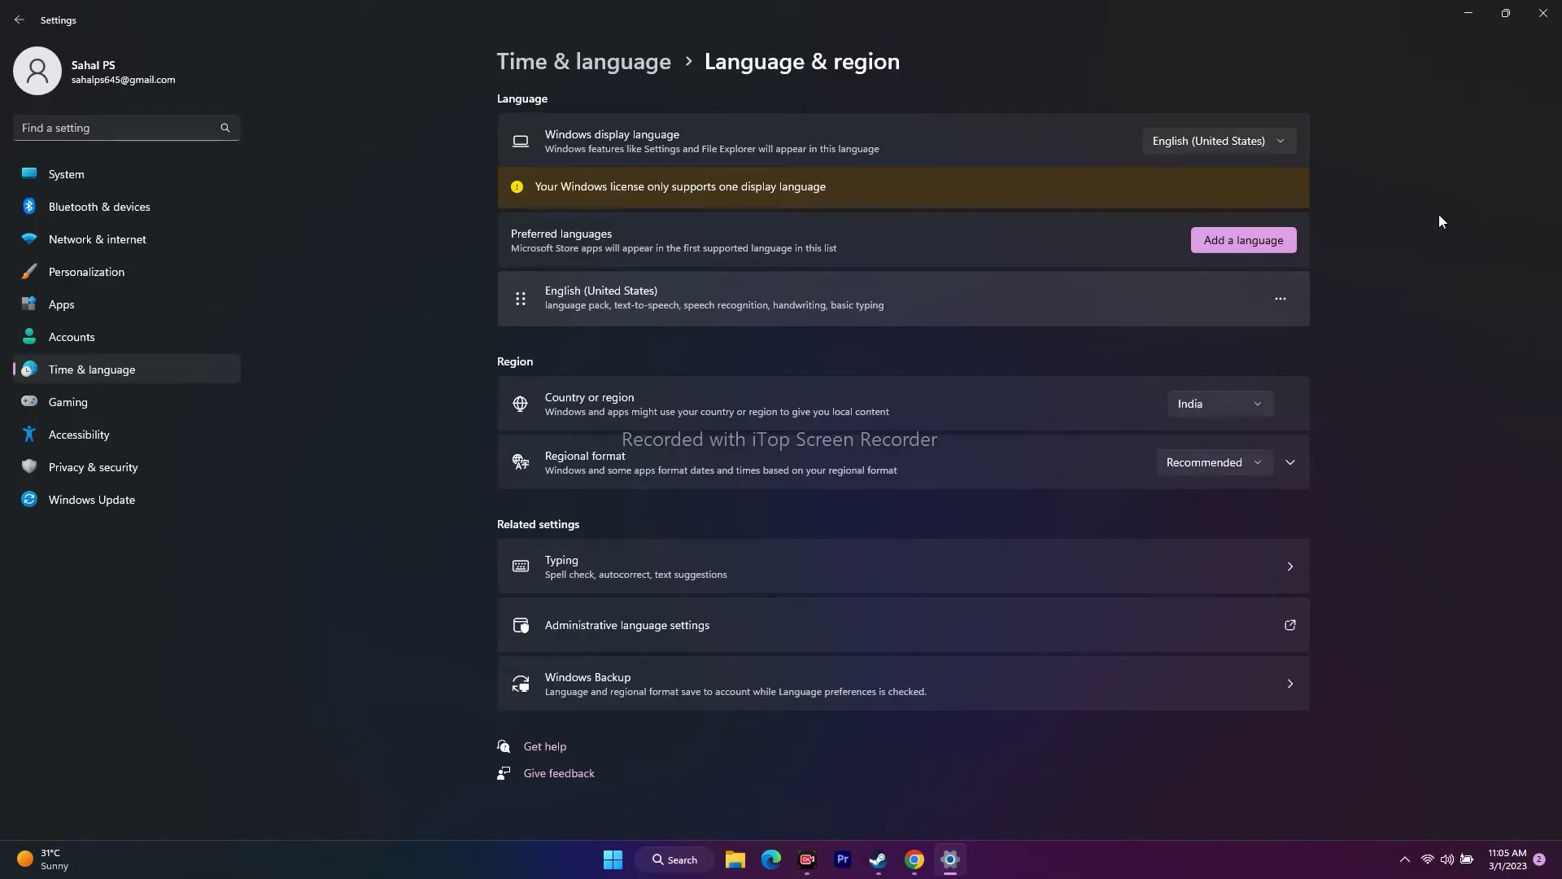
pyautogui.click(1543, 13)
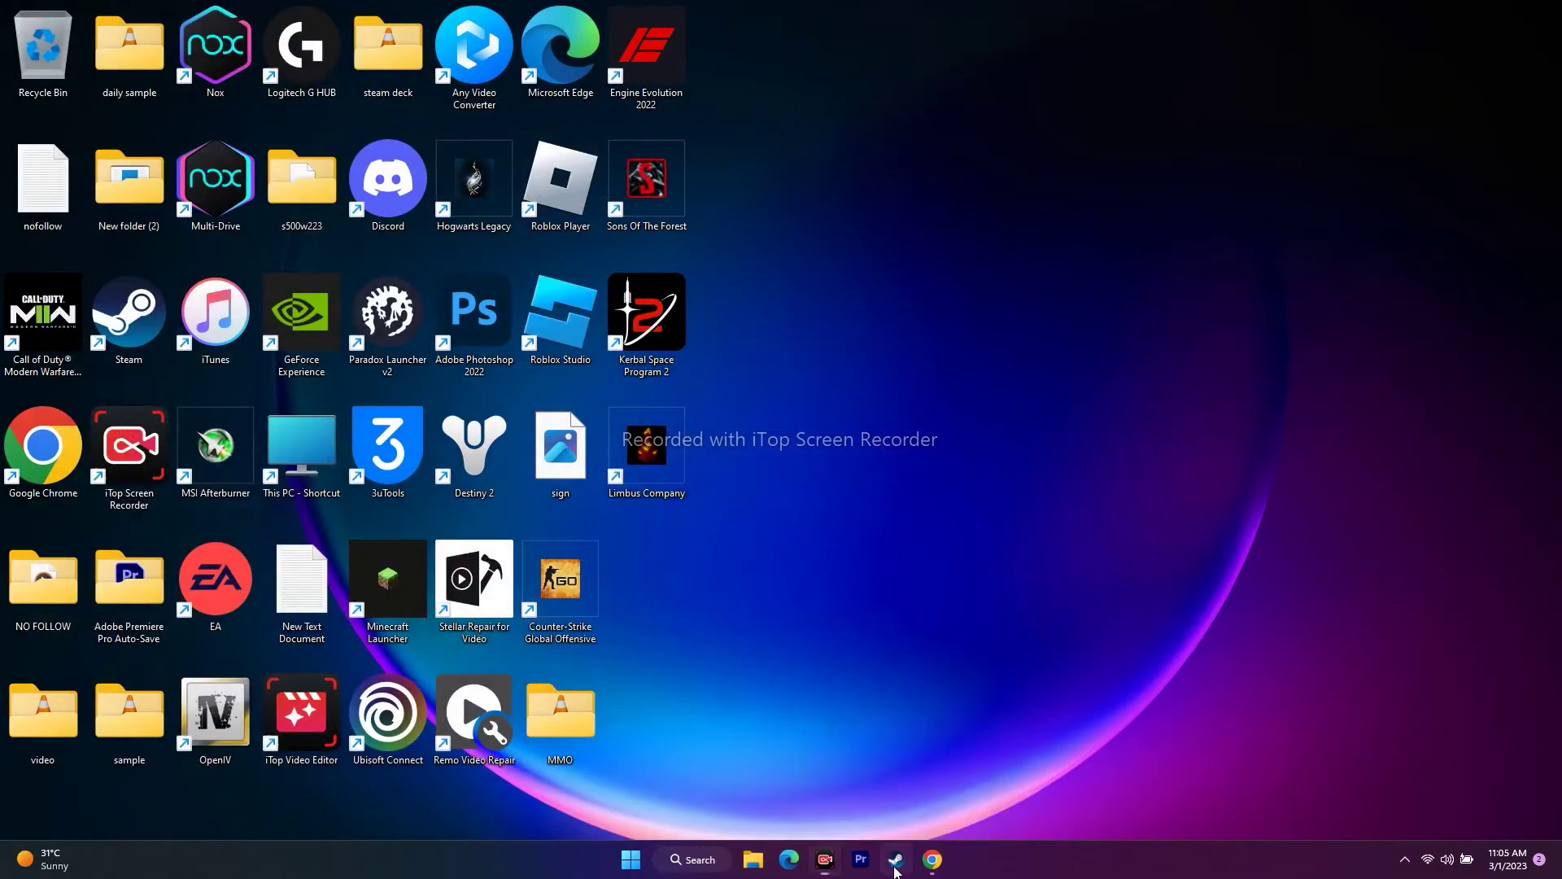
# View the Limbus Company library page in Steam and the Documents folder in File Explorer, leaving both windows closed or minimized
pyautogui.click(895, 862)
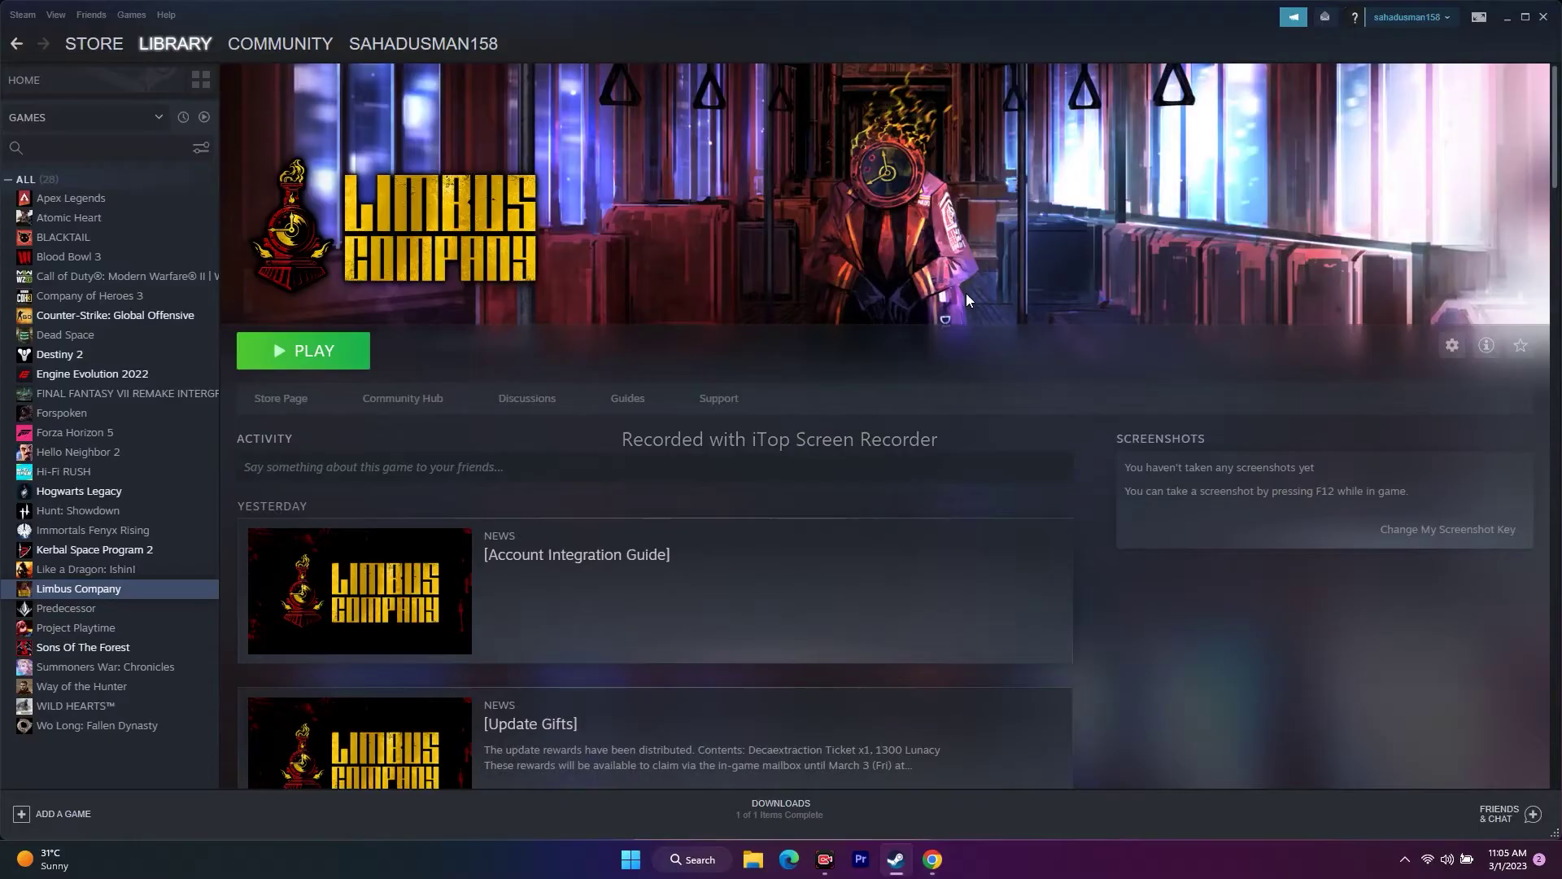
pyautogui.click(1510, 21)
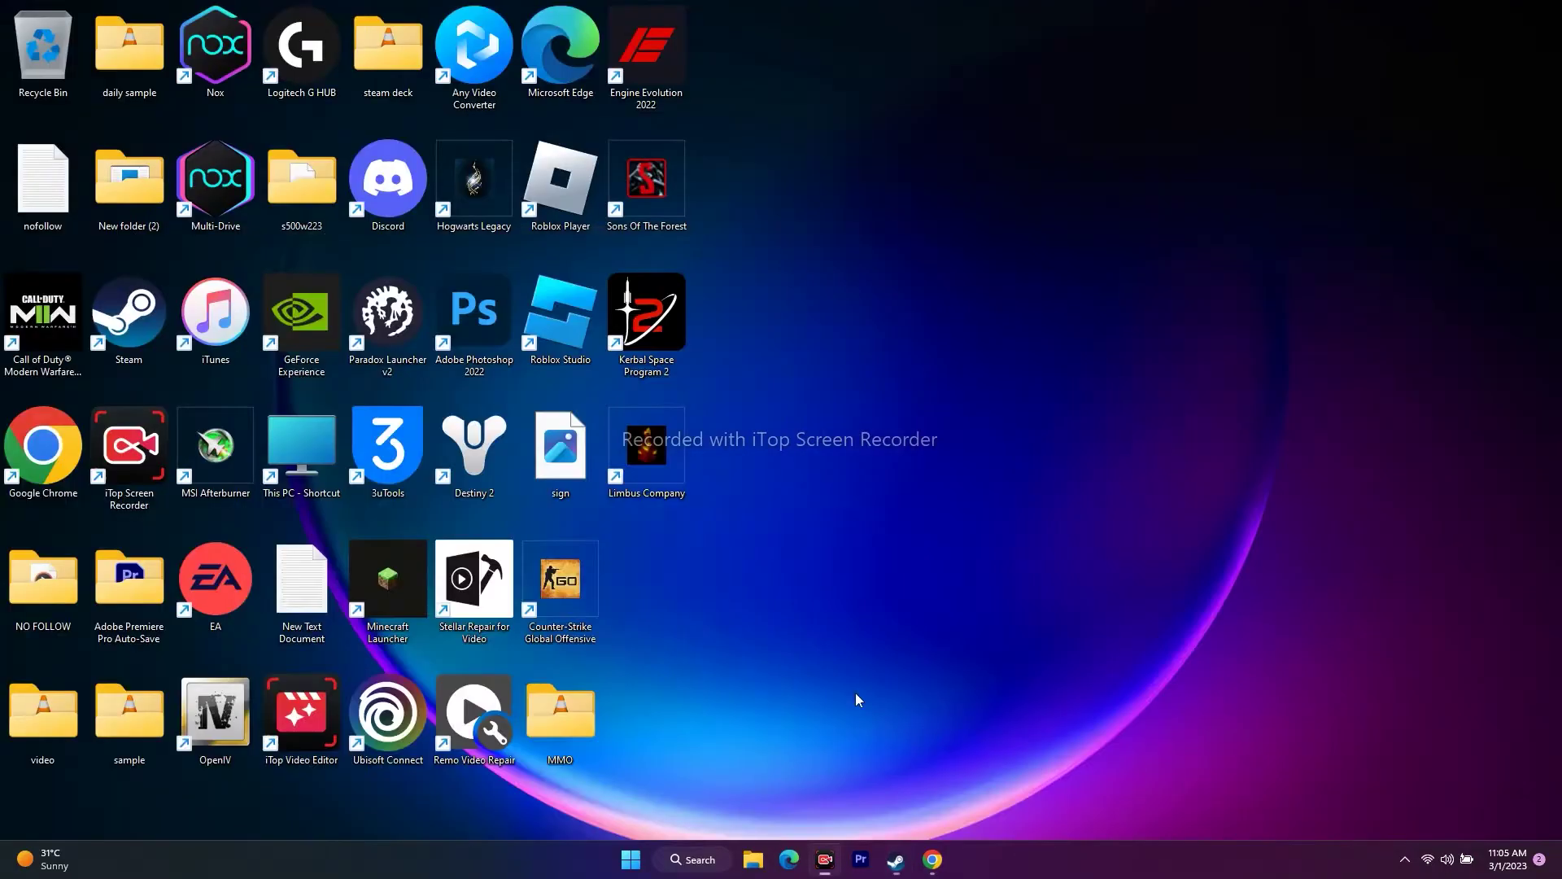
pyautogui.click(755, 860)
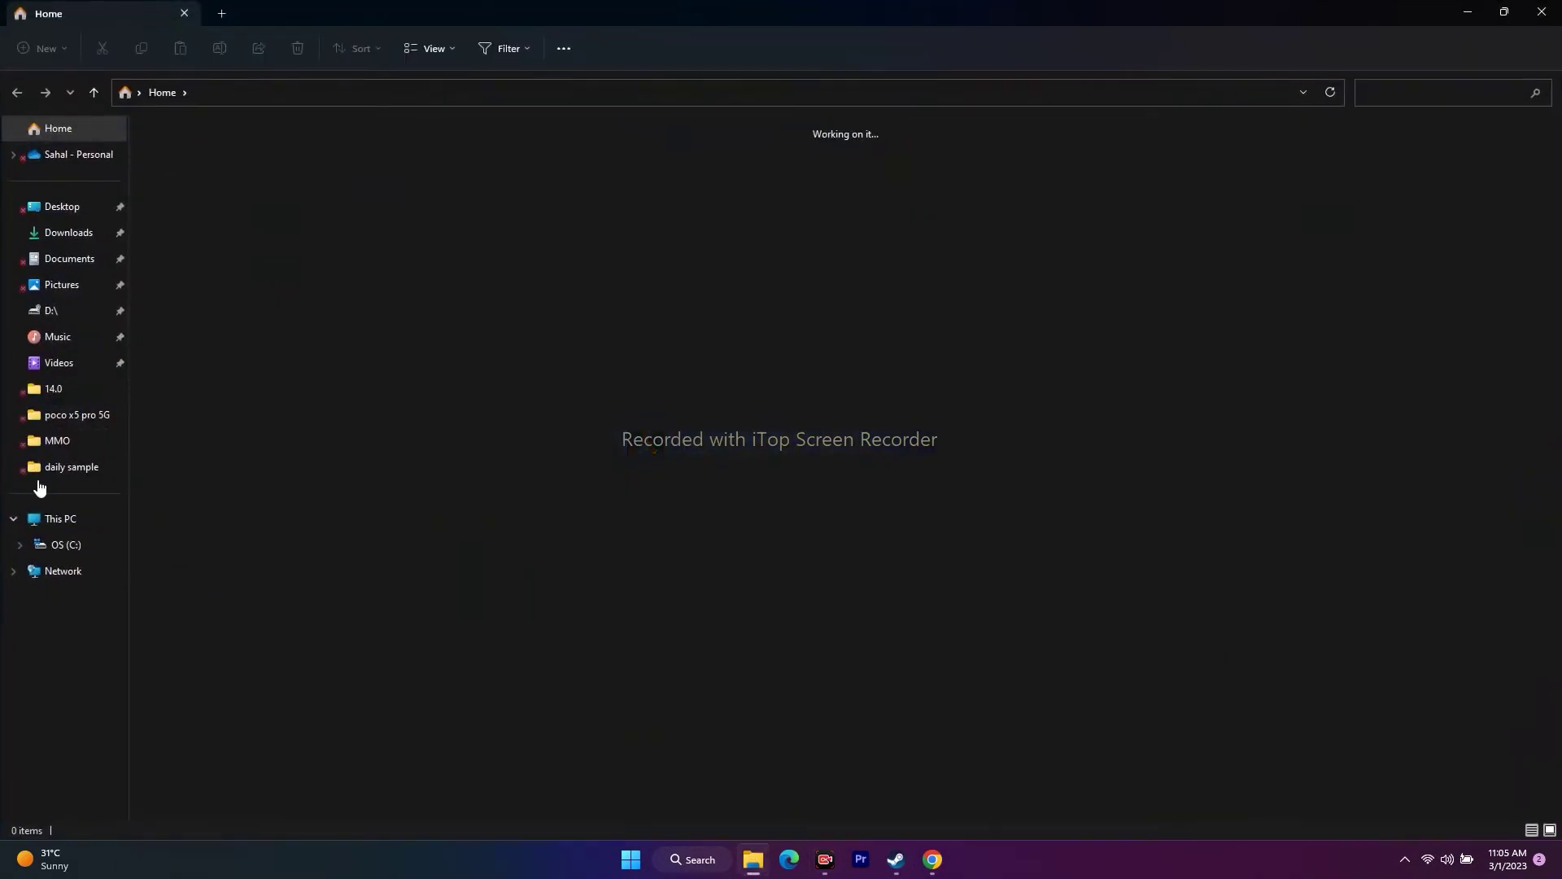
pyautogui.click(73, 233)
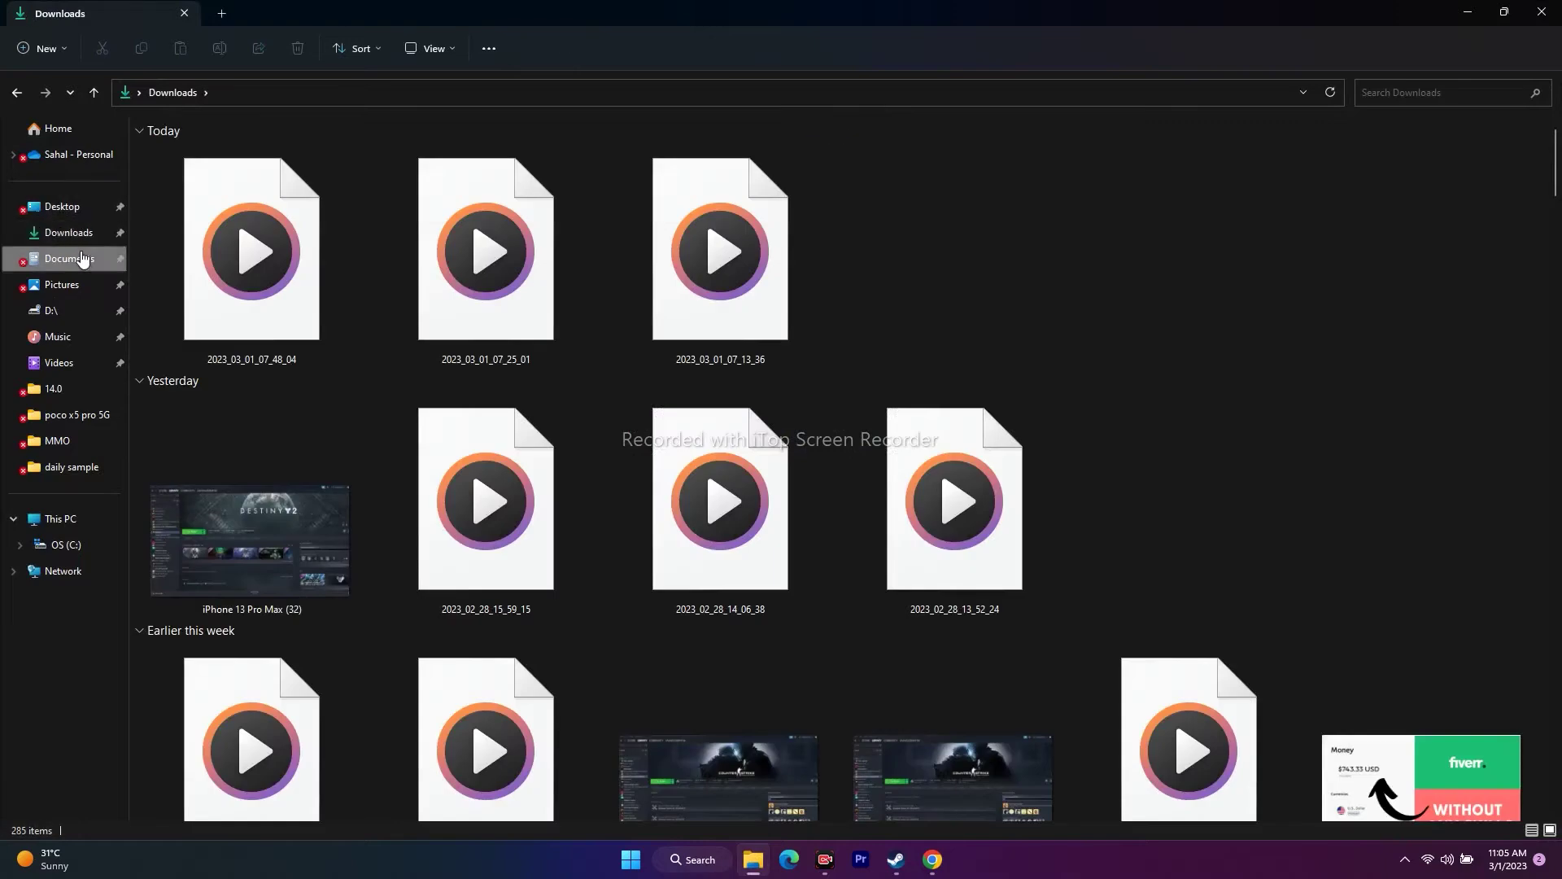
pyautogui.click(70, 259)
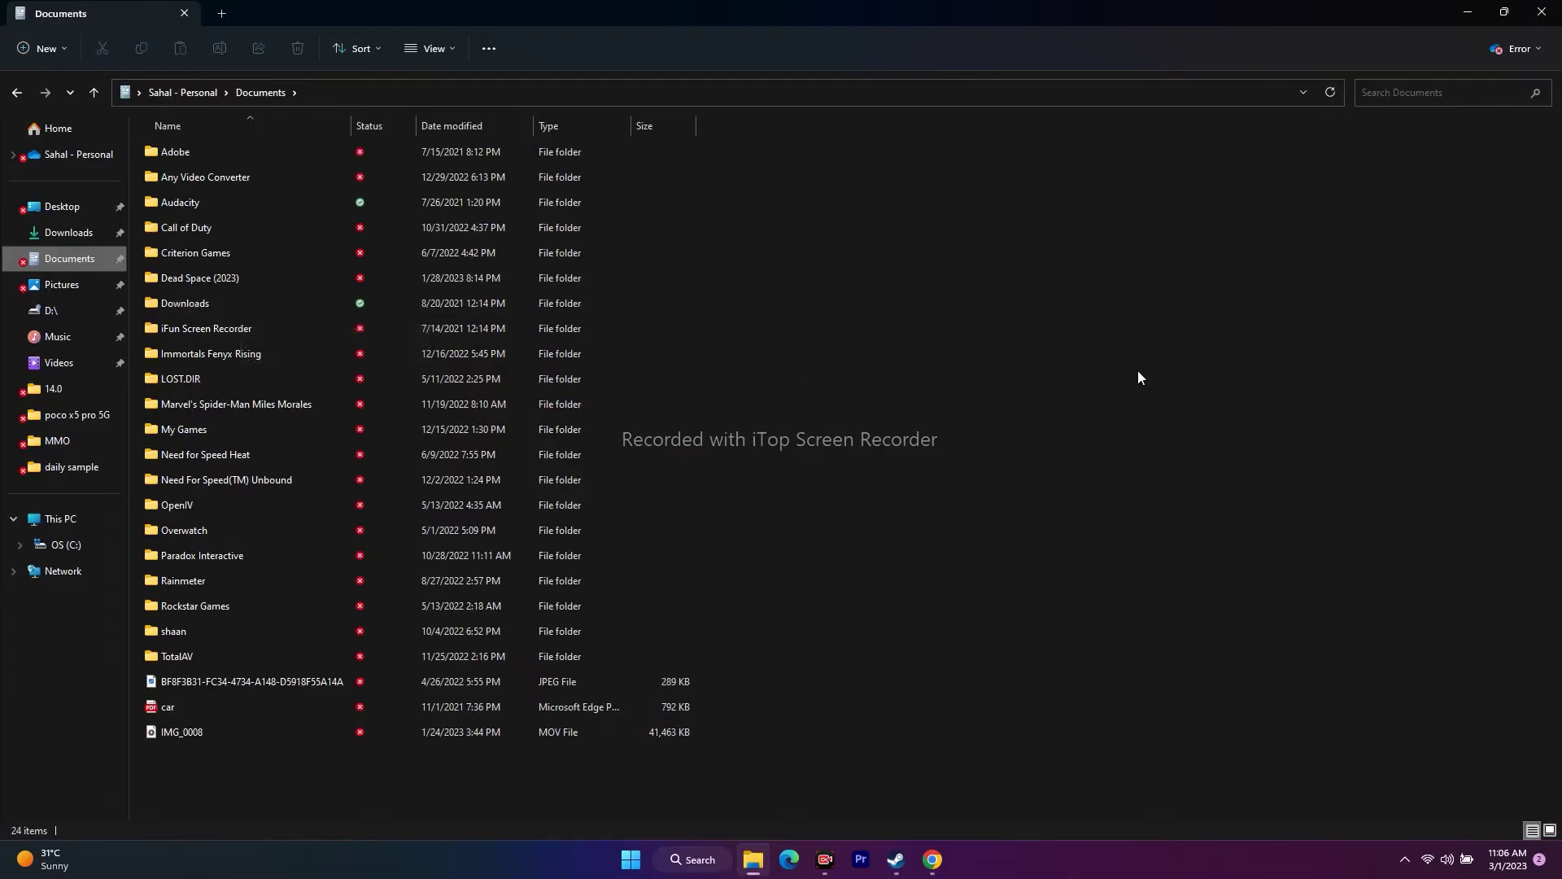
pyautogui.click(1542, 12)
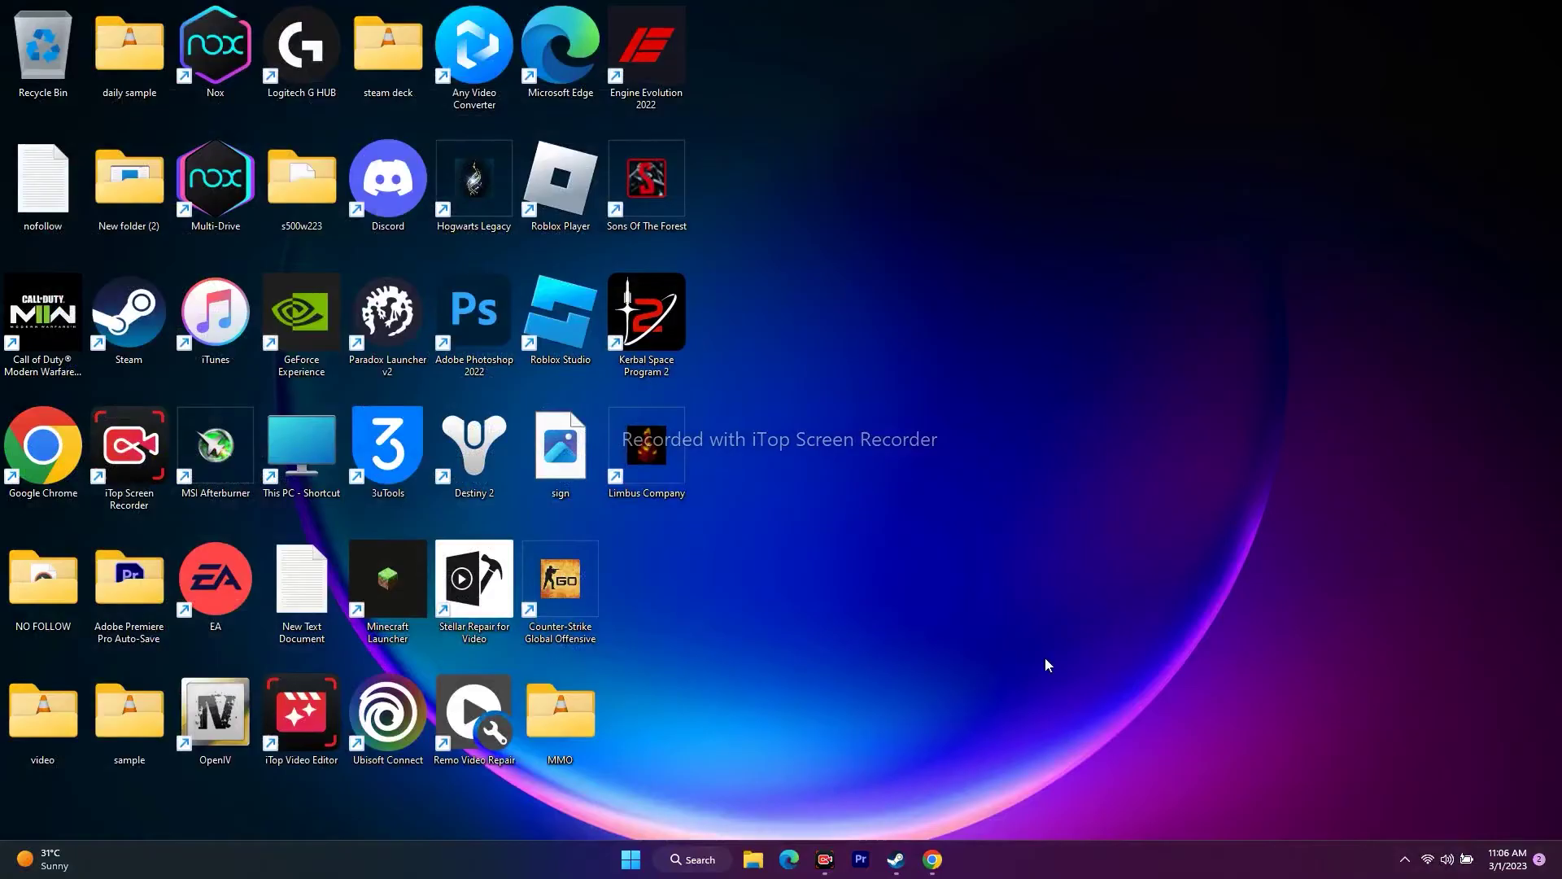
pyautogui.click(896, 859)
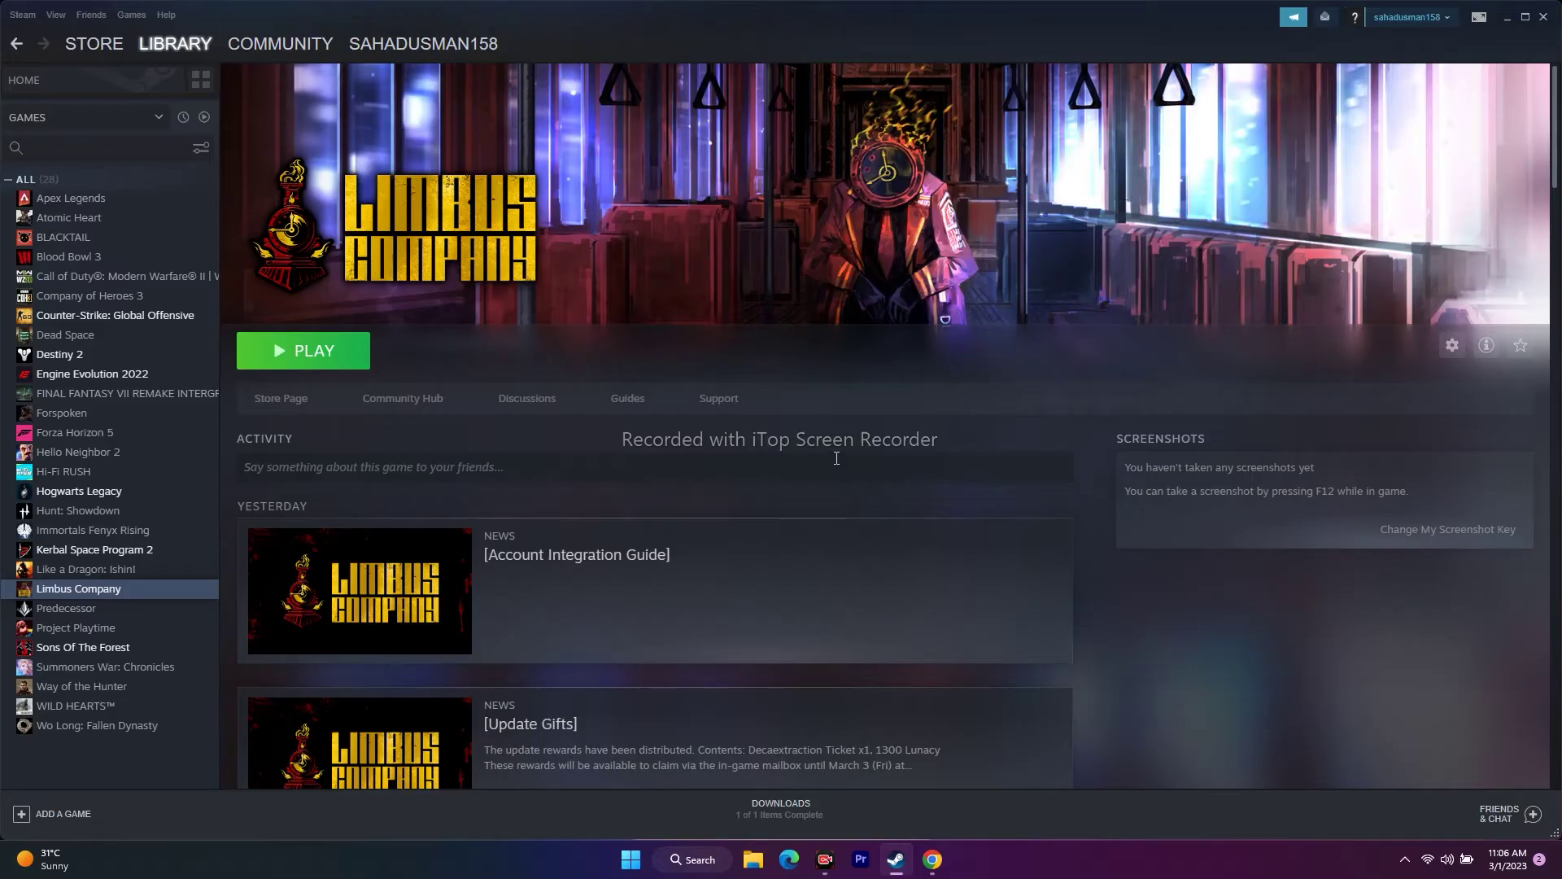
pyautogui.click(1507, 18)
# Open the Windows Defender Firewall allowed apps list from Control Panel and find the Limbus Company entry
pyautogui.click(693, 859)
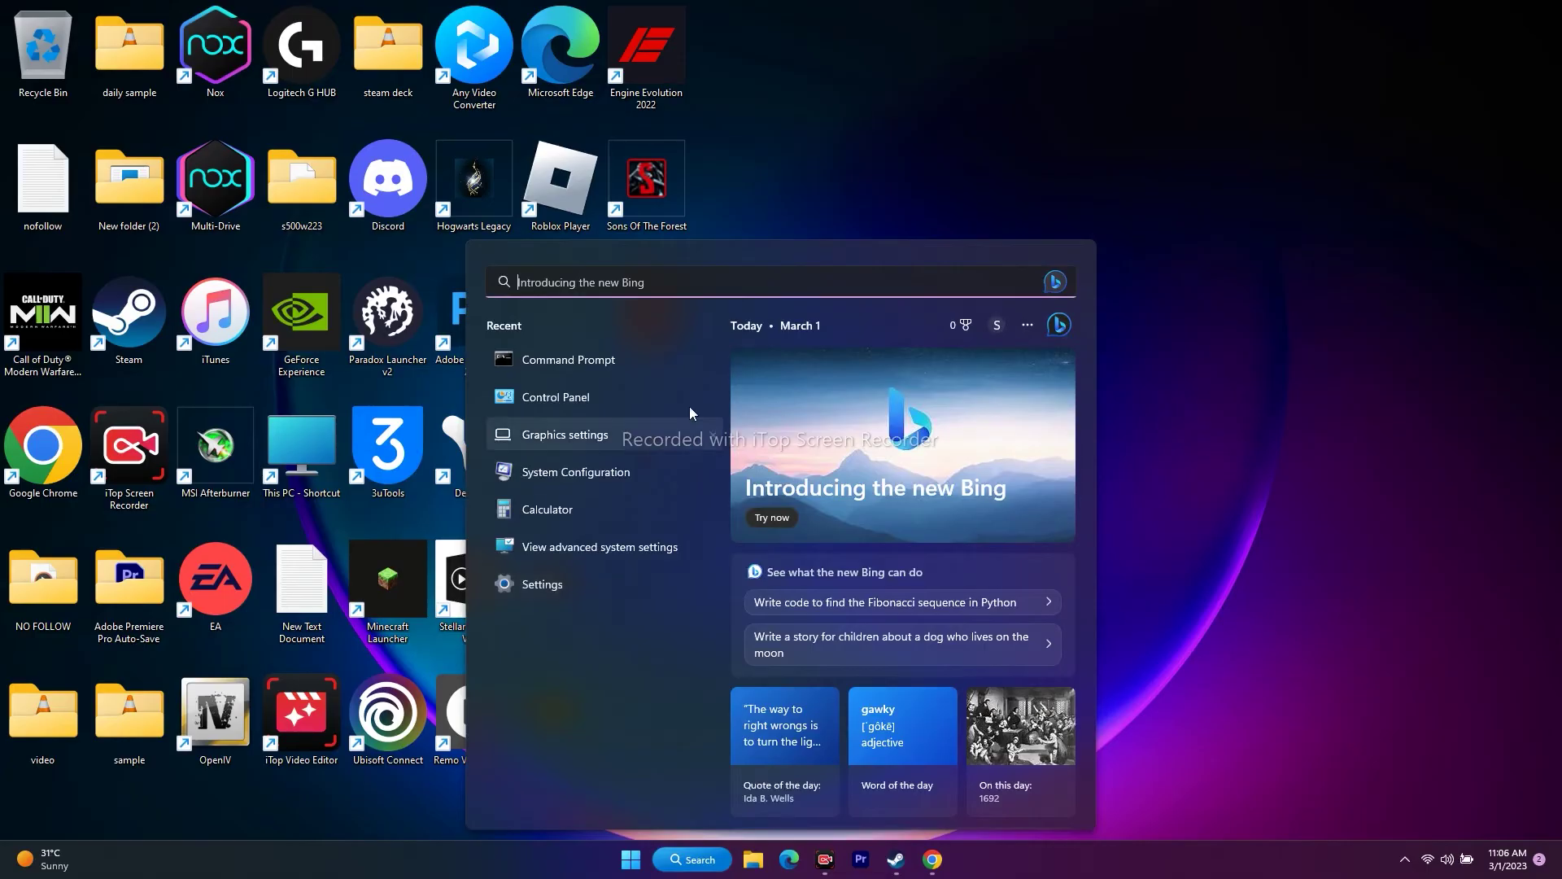
pyautogui.click(597, 399)
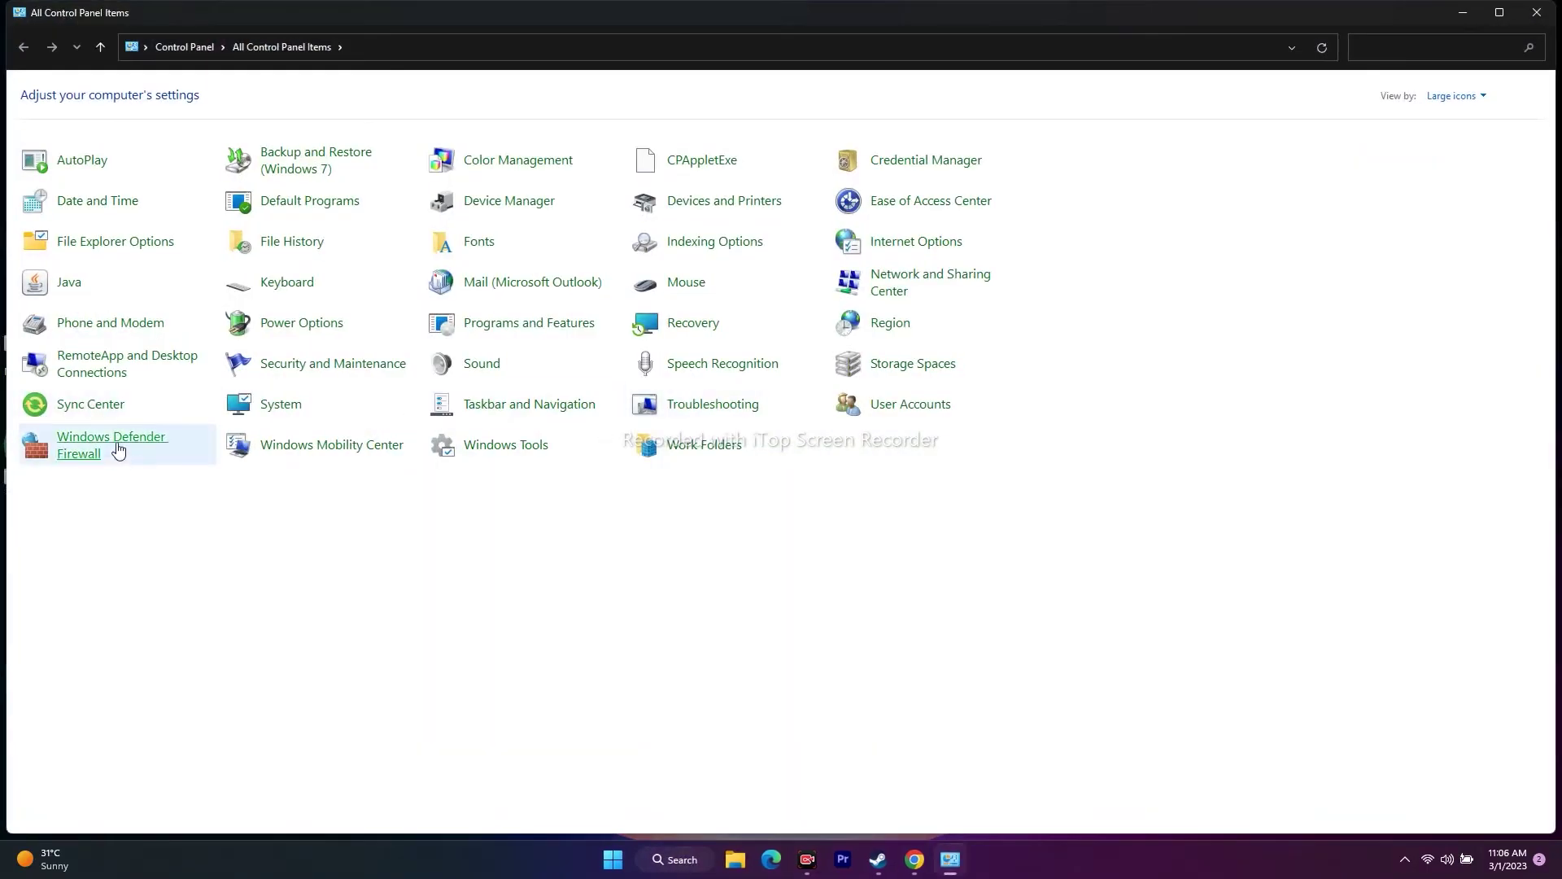
pyautogui.click(119, 452)
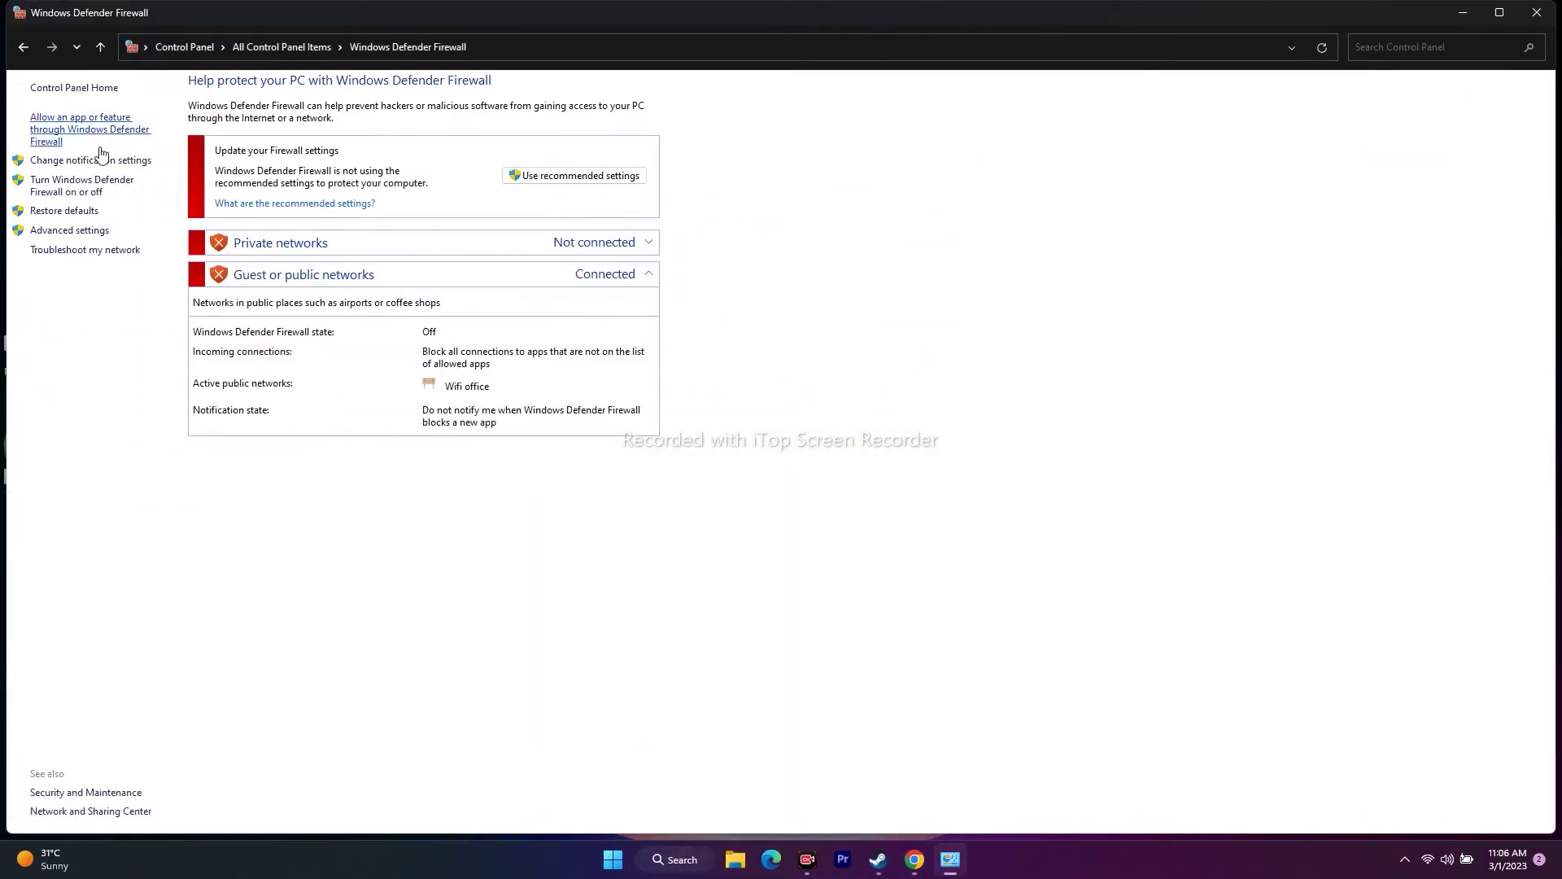
pyautogui.click(91, 131)
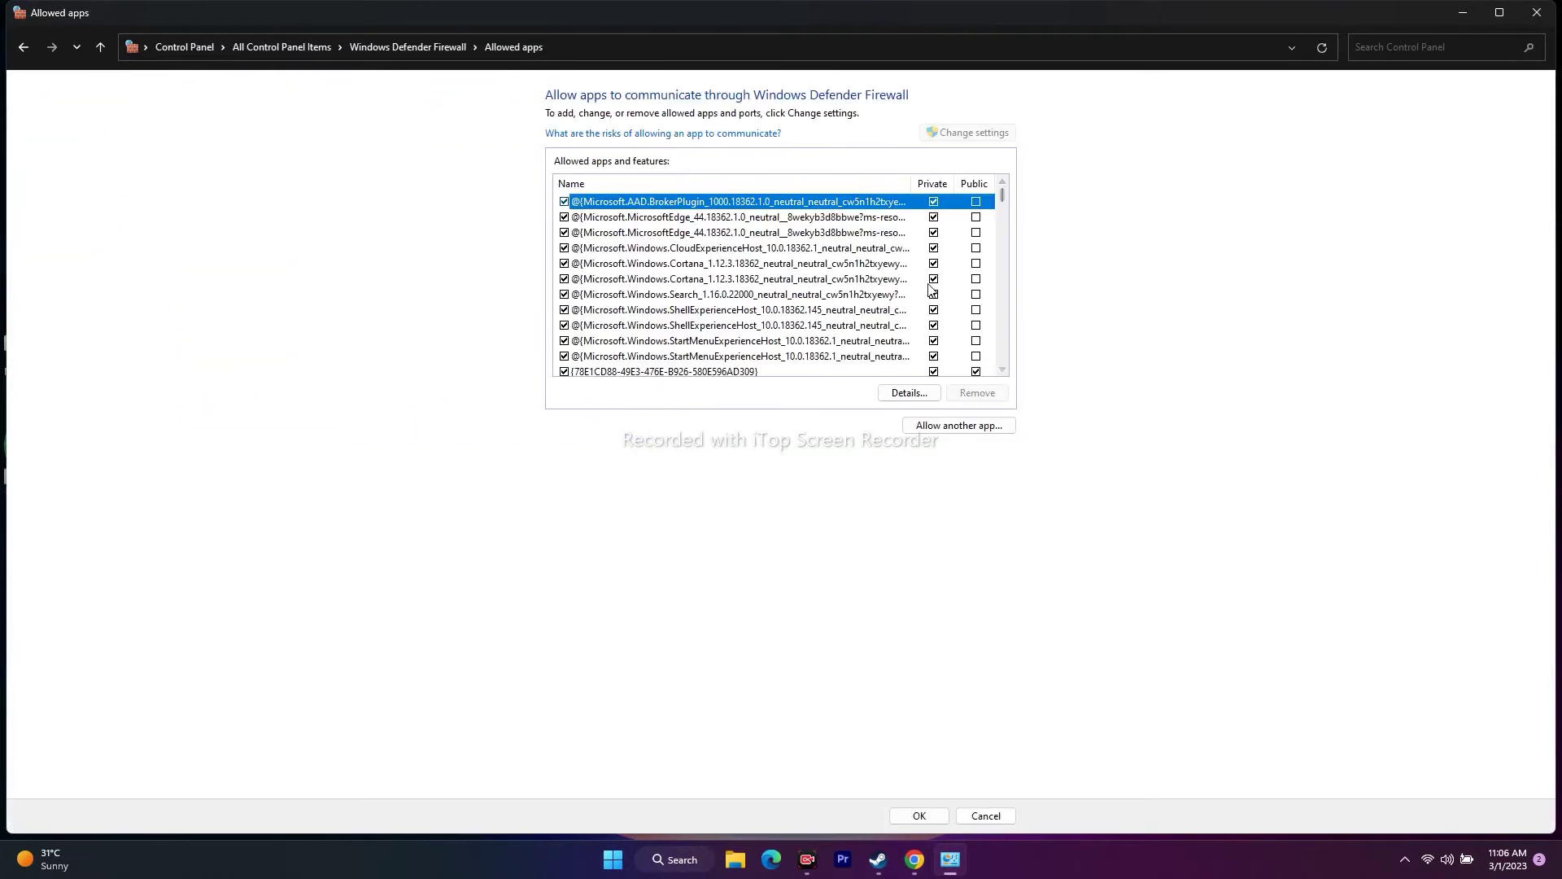
pyautogui.scroll(-12, 931, 289)
pyautogui.scroll(-12, 931, 289)
pyautogui.scroll(-1, 931, 289)
pyautogui.scroll(1, 931, 288)
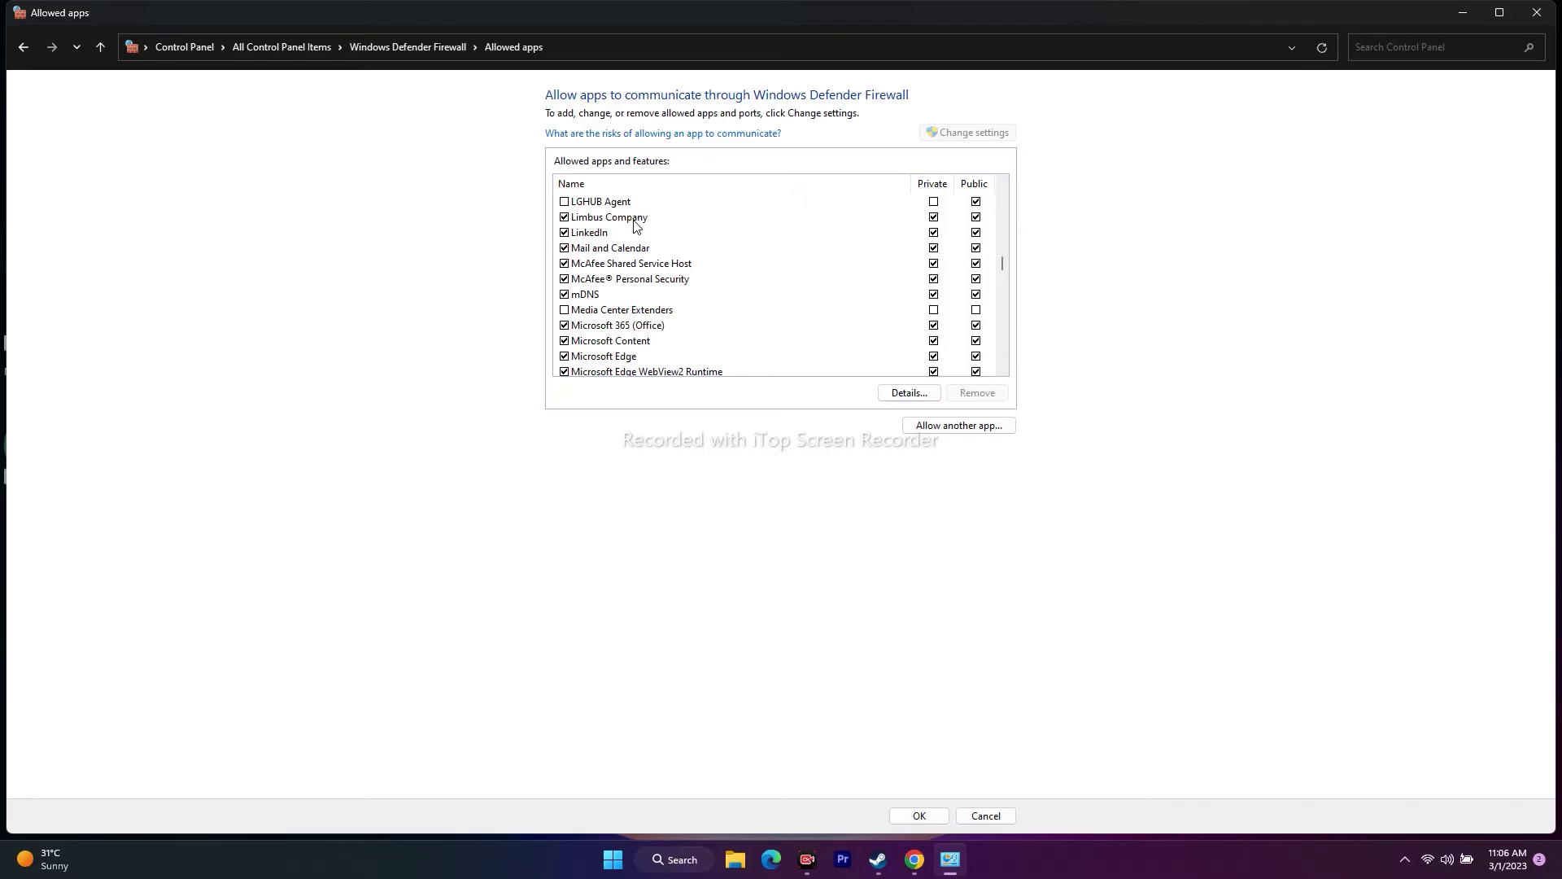
# Start allowing another app through the firewall and browse to the Steam folder in C:\Program Files (x86)
pyautogui.click(983, 431)
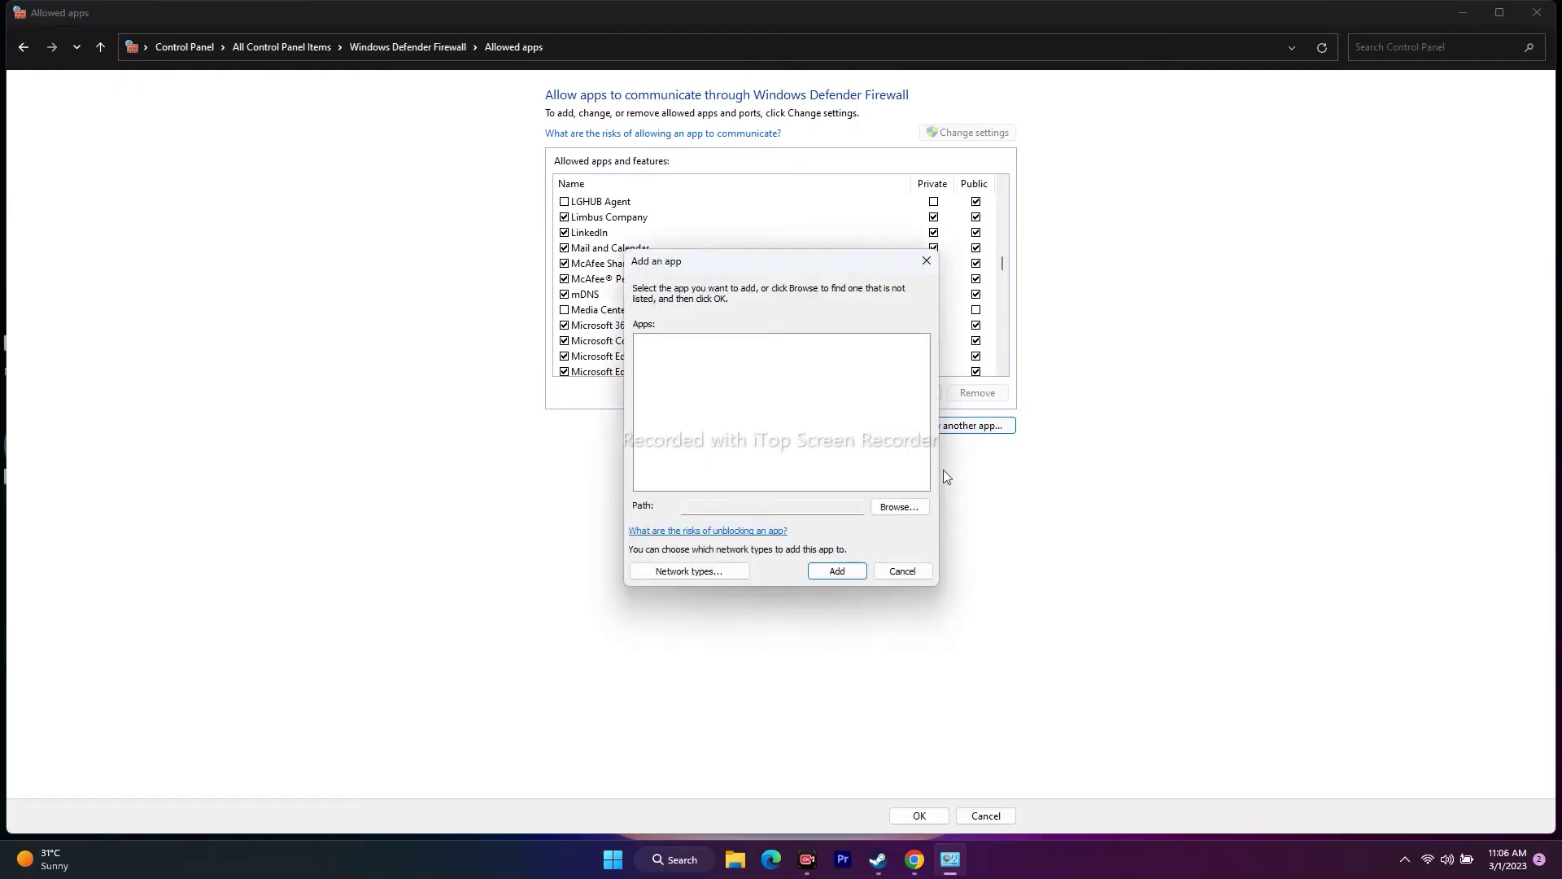
pyautogui.click(899, 506)
pyautogui.click(241, 480)
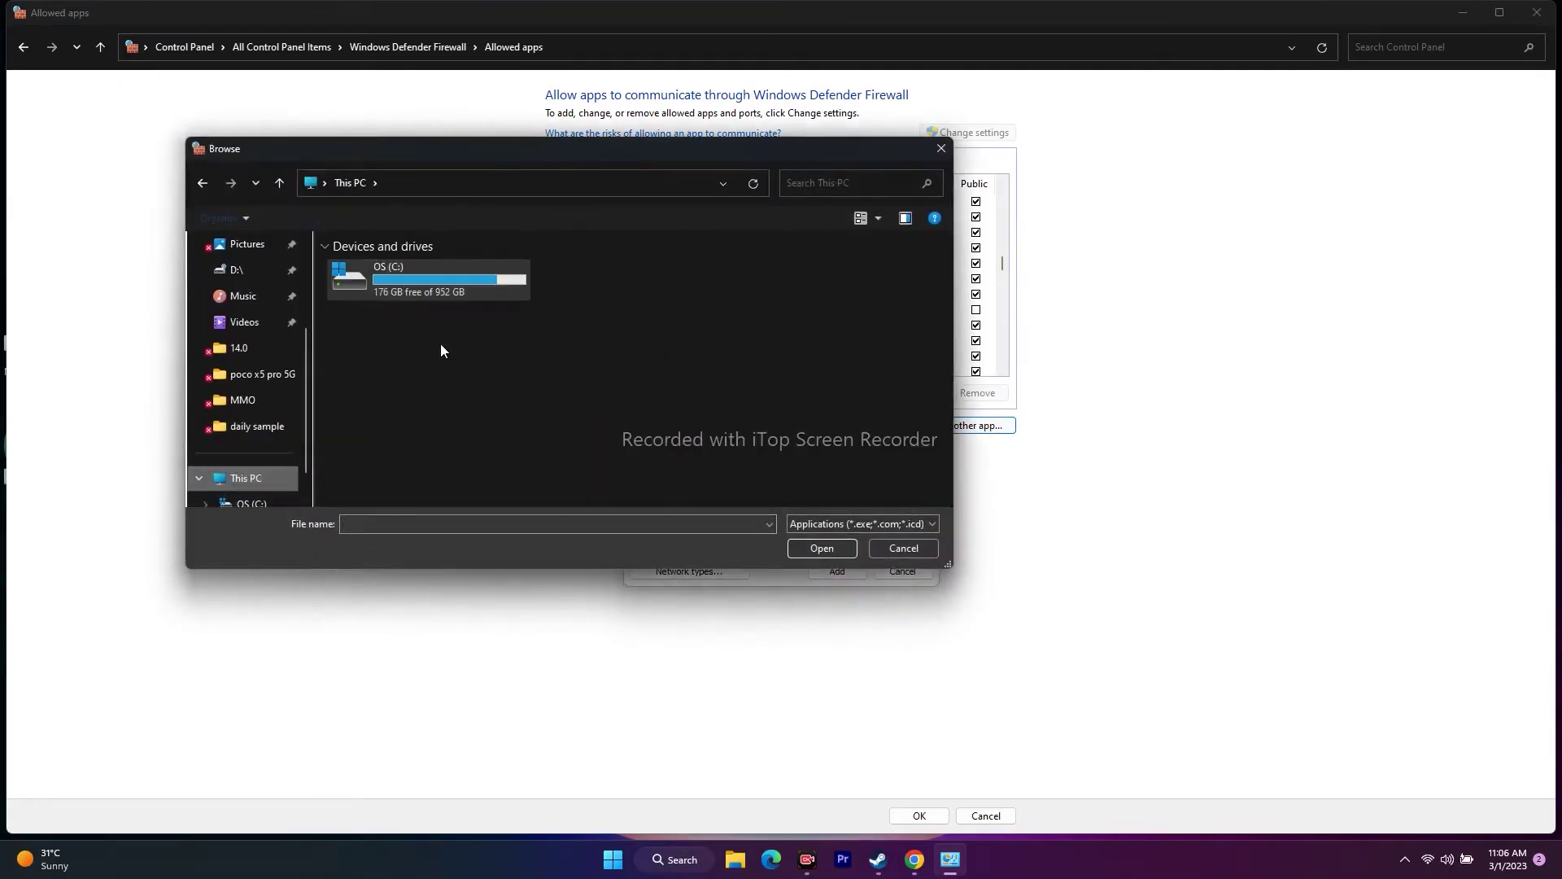
pyautogui.doubleClick(411, 277)
pyautogui.scroll(-4, 397, 369)
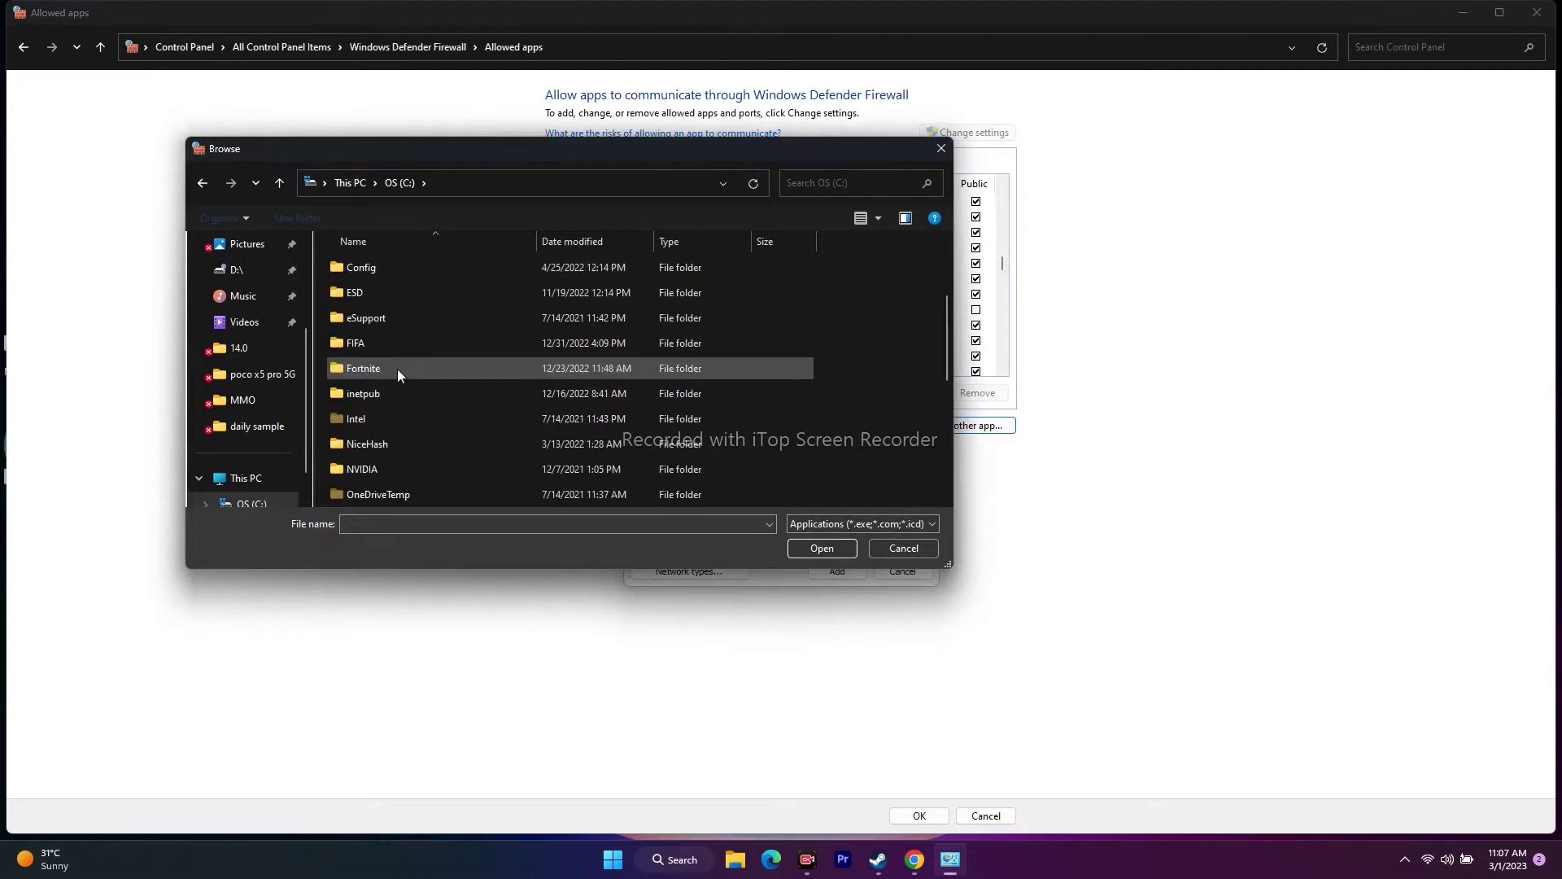
pyautogui.doubleClick(417, 418)
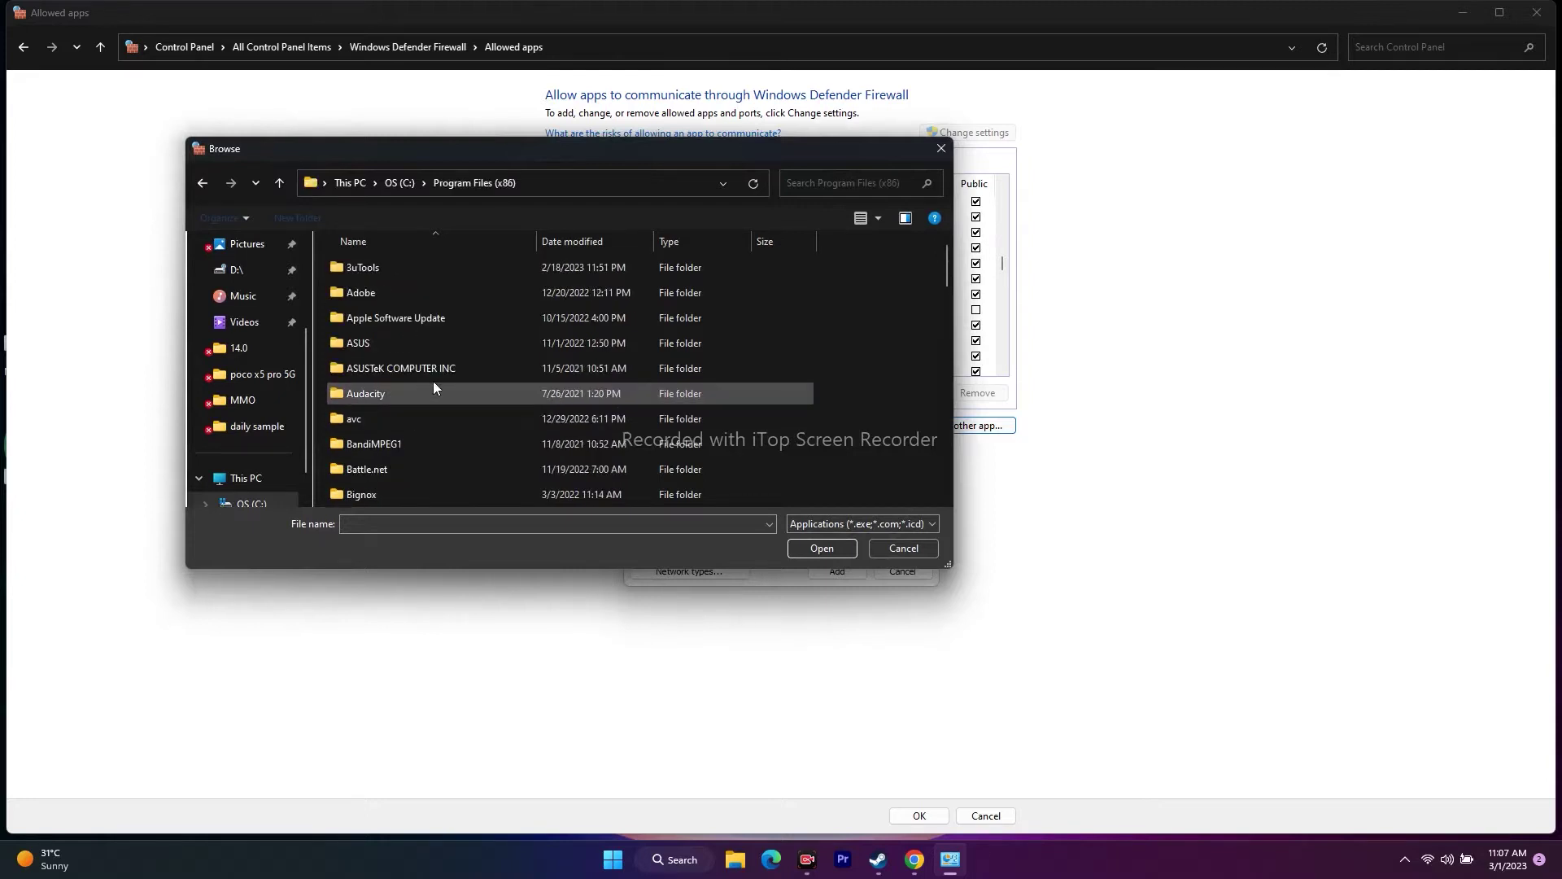
pyautogui.scroll(-5, 451, 300)
pyautogui.scroll(-10, 446, 340)
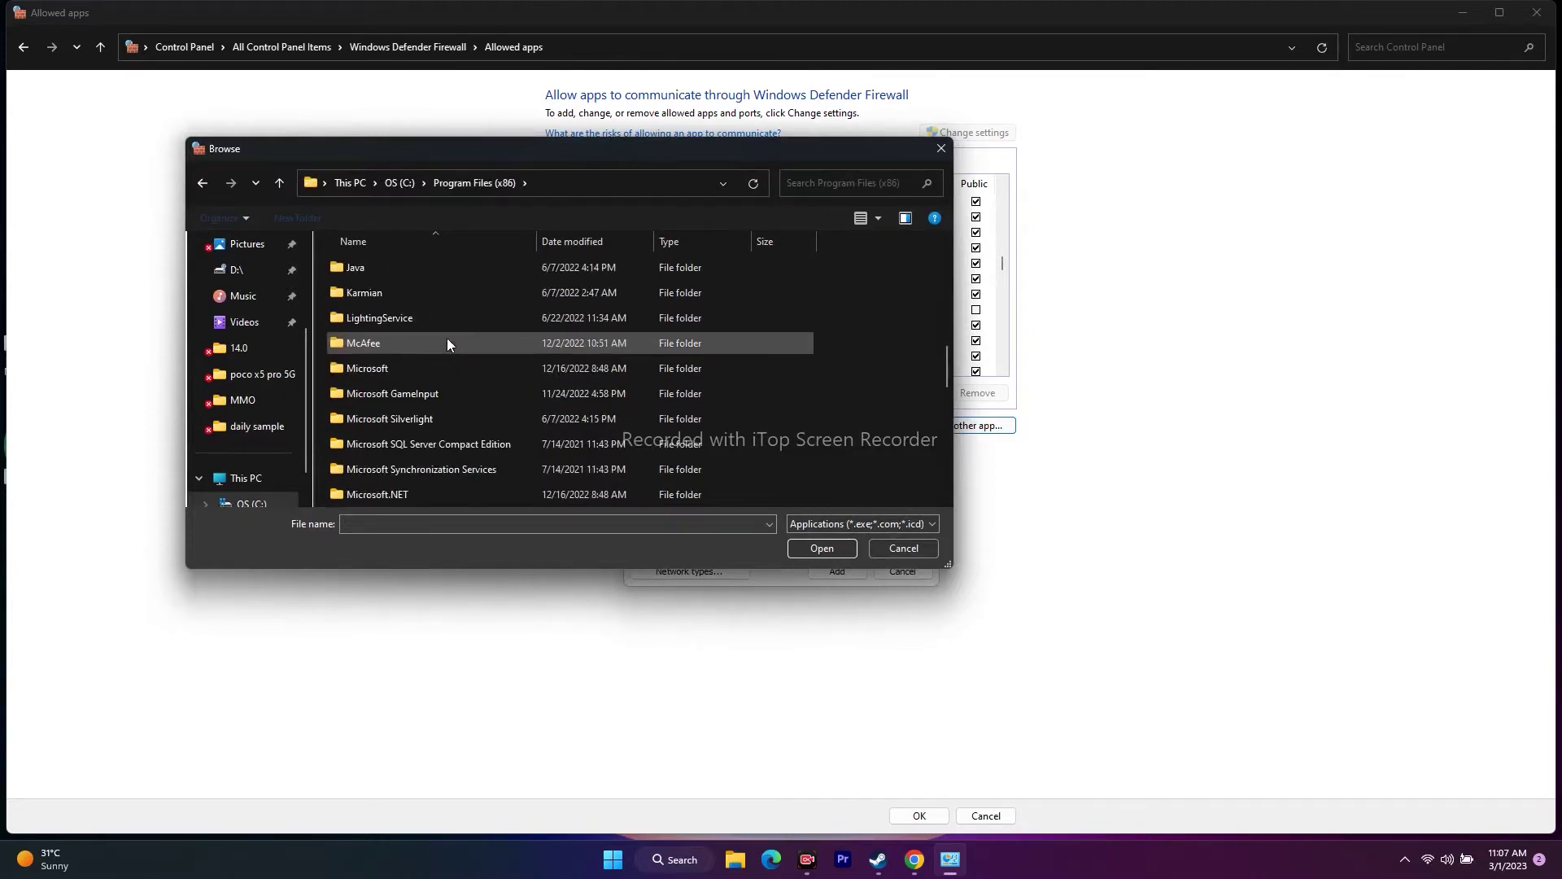
pyautogui.scroll(-2, 408, 350)
pyautogui.doubleClick(410, 346)
# Select the LimbusCompany application from steamapps\common\Limbus Company as the app to allow
pyautogui.scroll(-3, 417, 317)
pyautogui.scroll(-1, 418, 318)
pyautogui.doubleClick(418, 397)
pyautogui.doubleClick(409, 272)
pyautogui.scroll(-2, 427, 328)
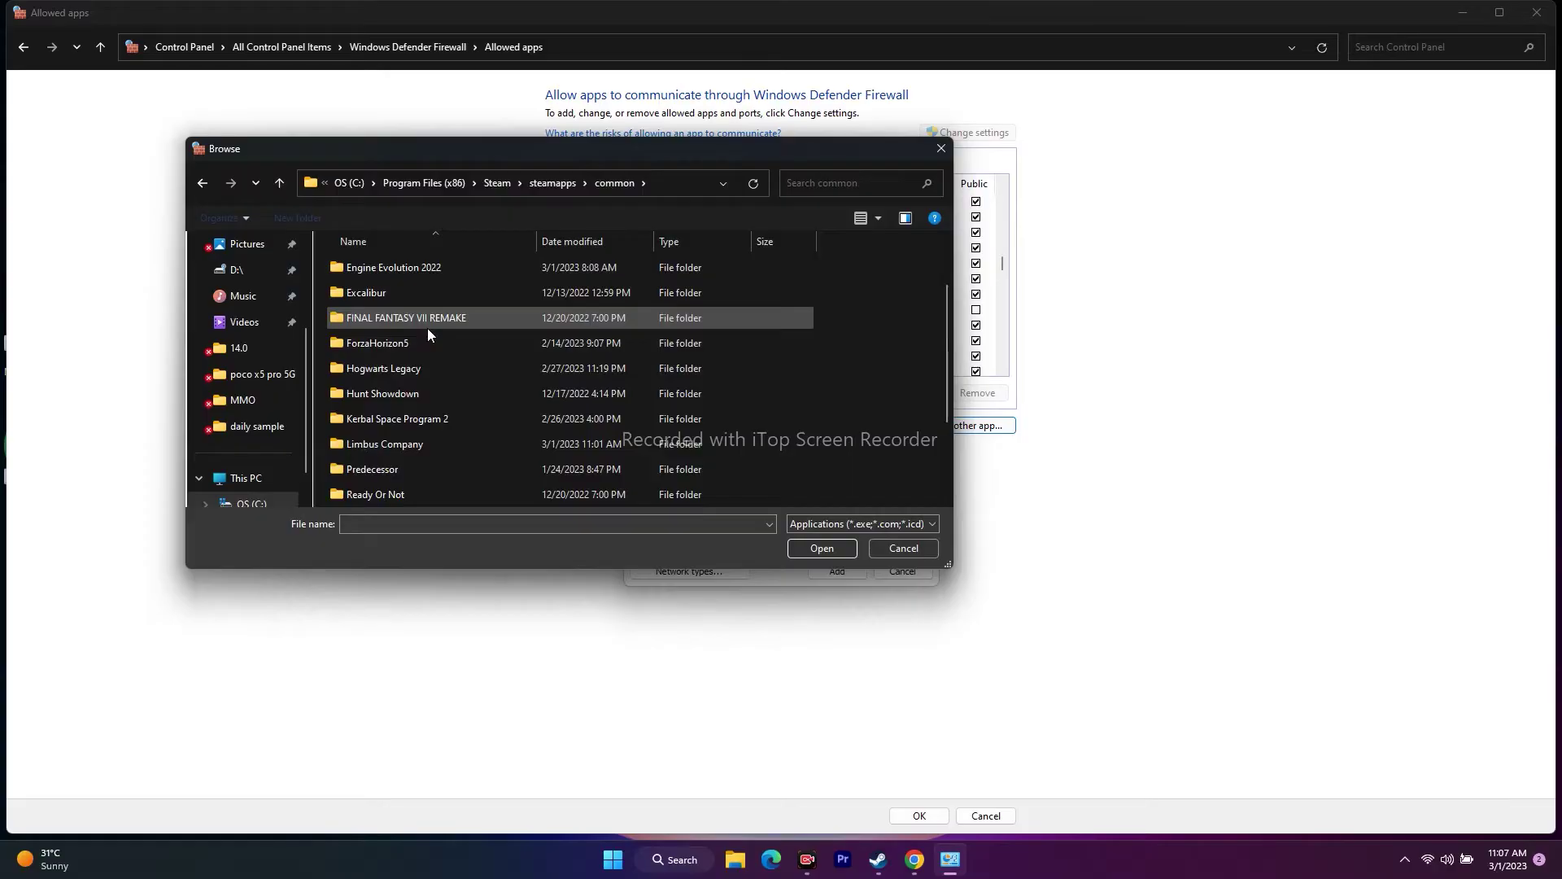
pyautogui.doubleClick(422, 370)
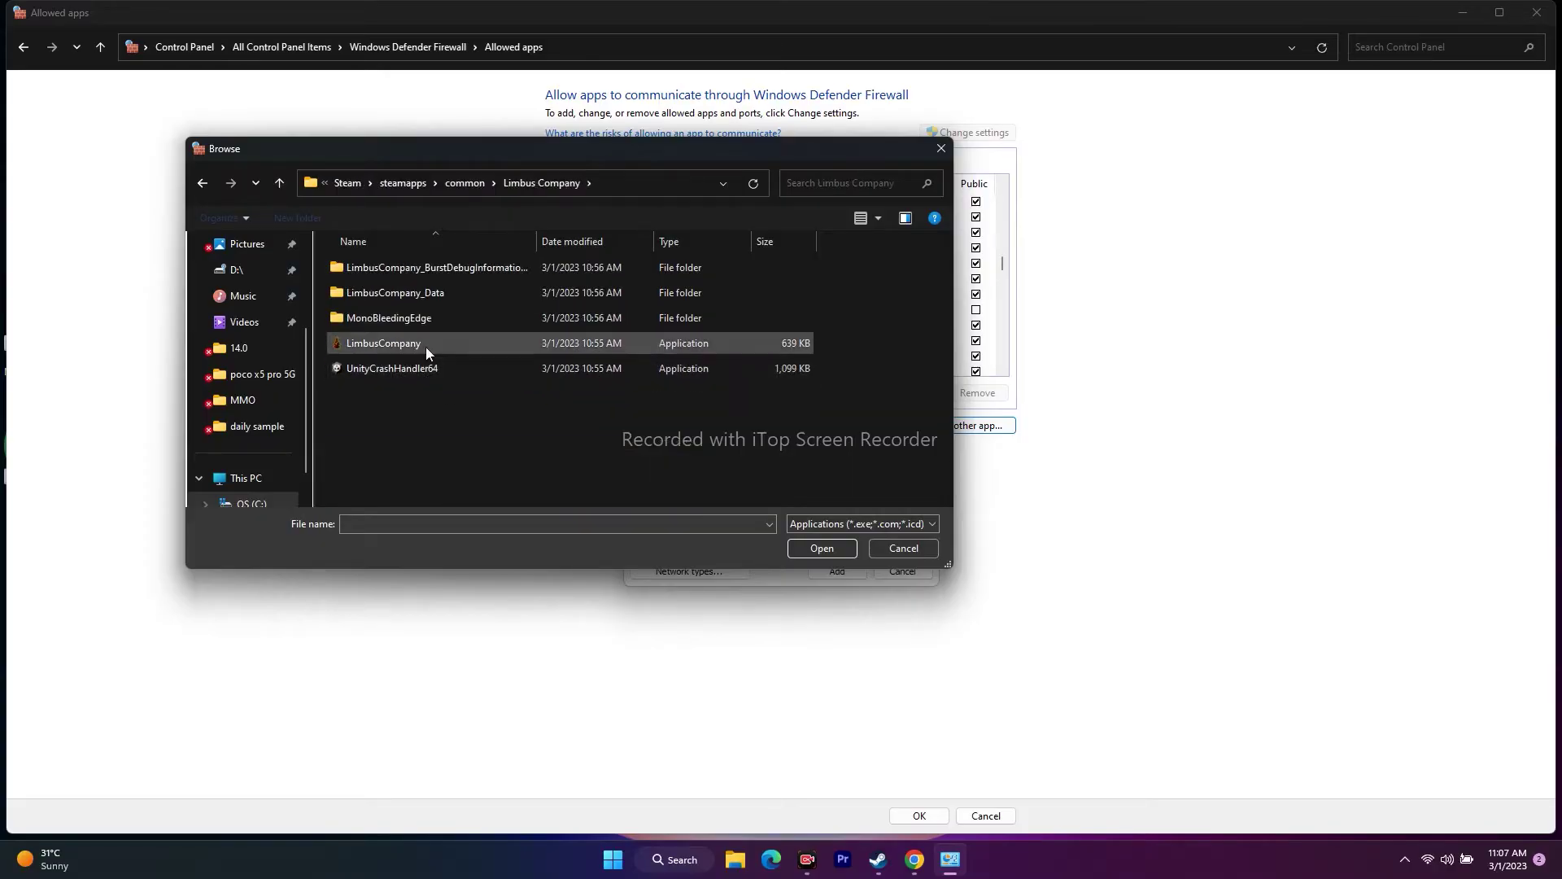
pyautogui.click(412, 350)
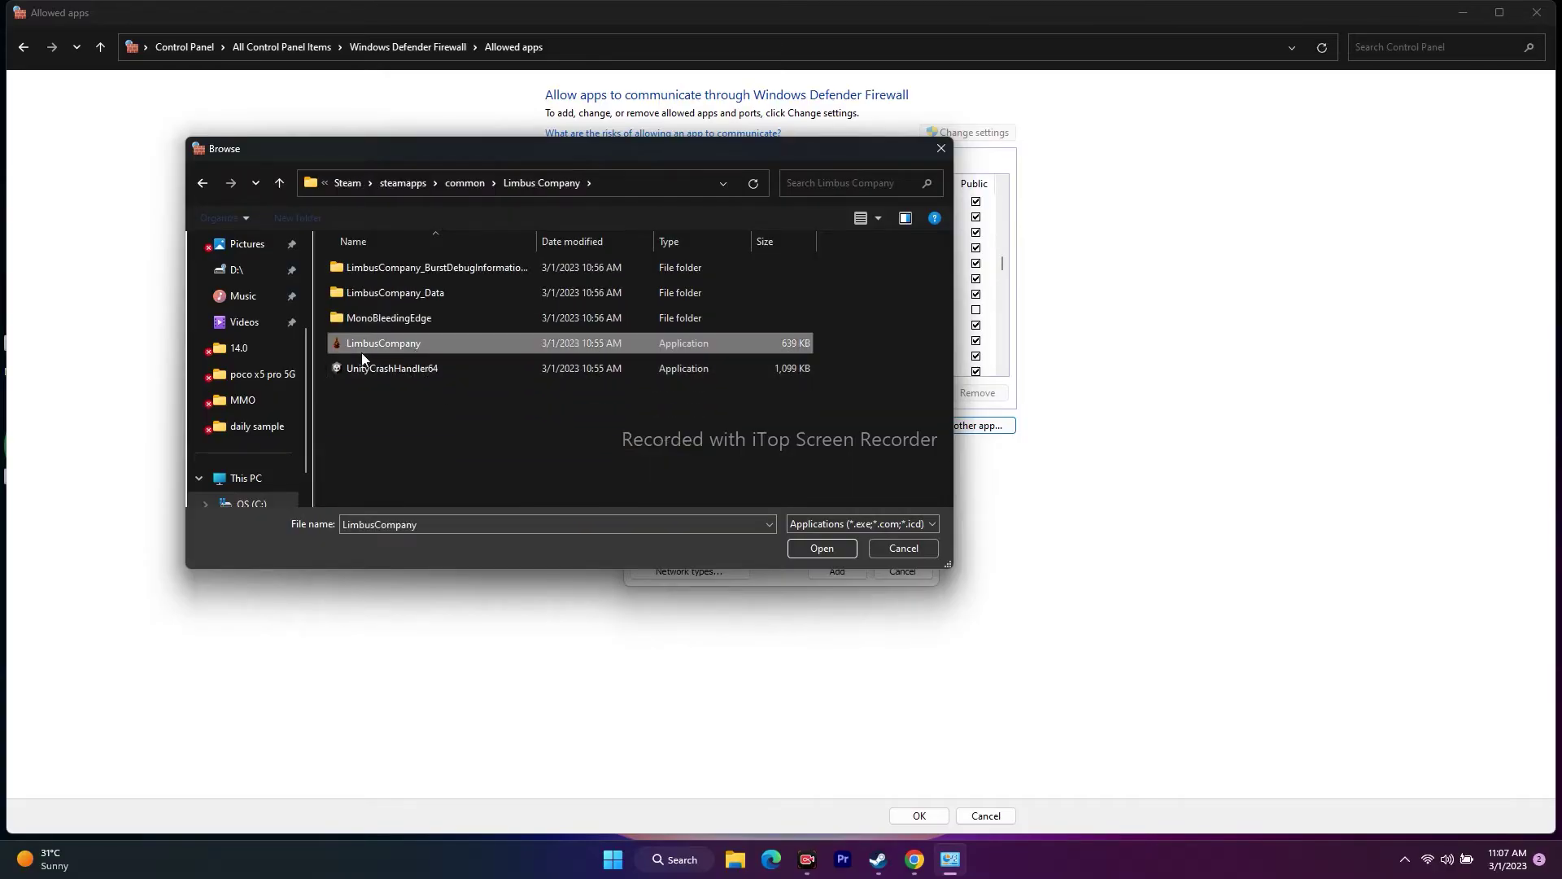
pyautogui.click(818, 549)
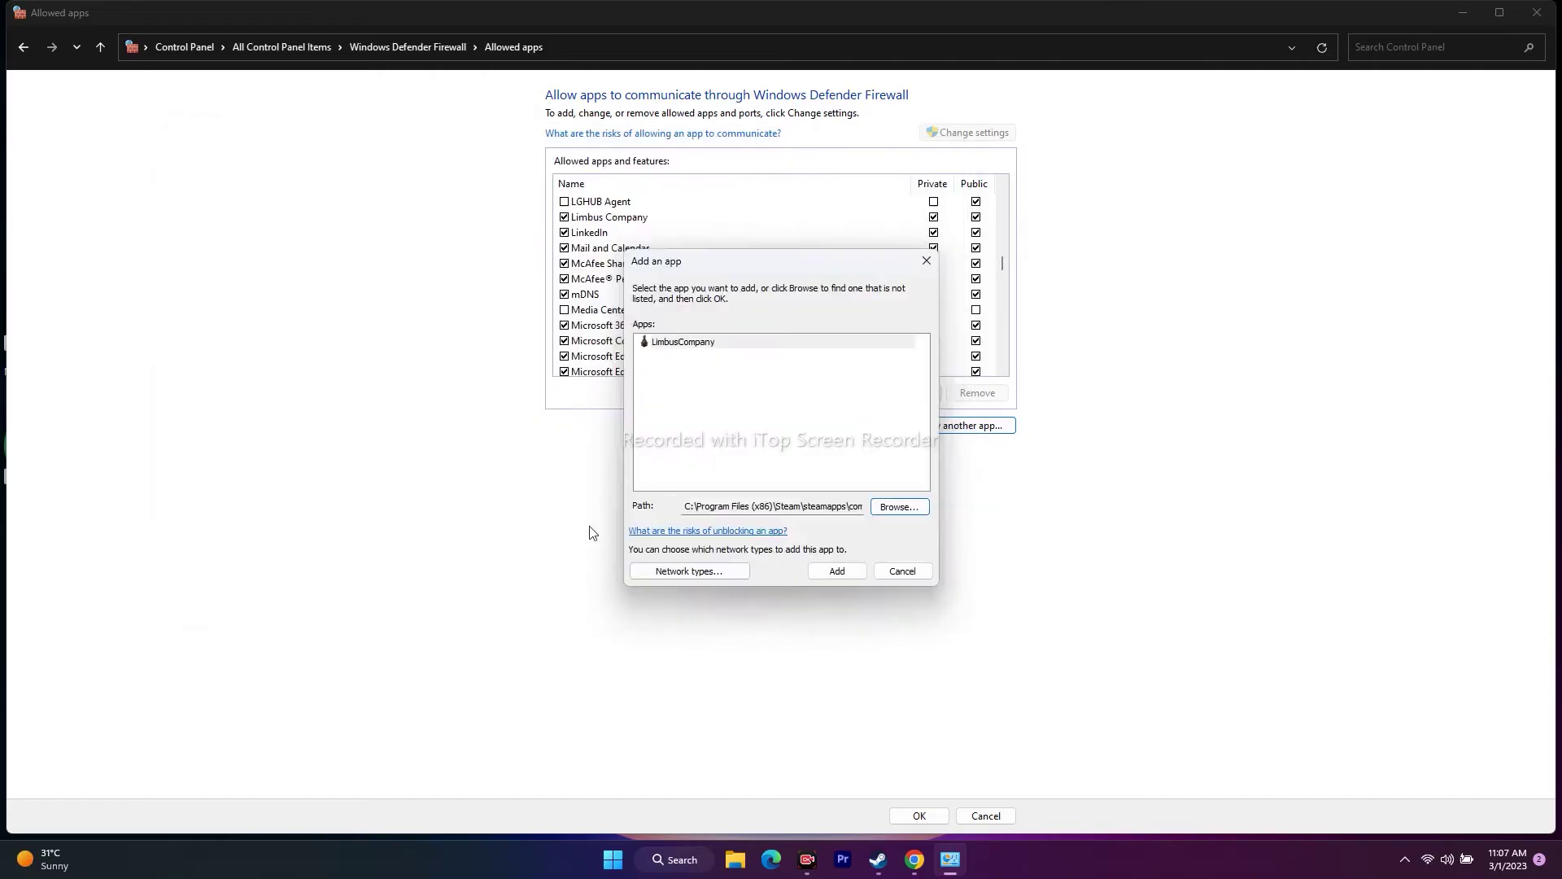
# Try to add LimbusCompany to the firewall's allowed apps, and close the Add an app dialog and Control Panel
pyautogui.click(822, 573)
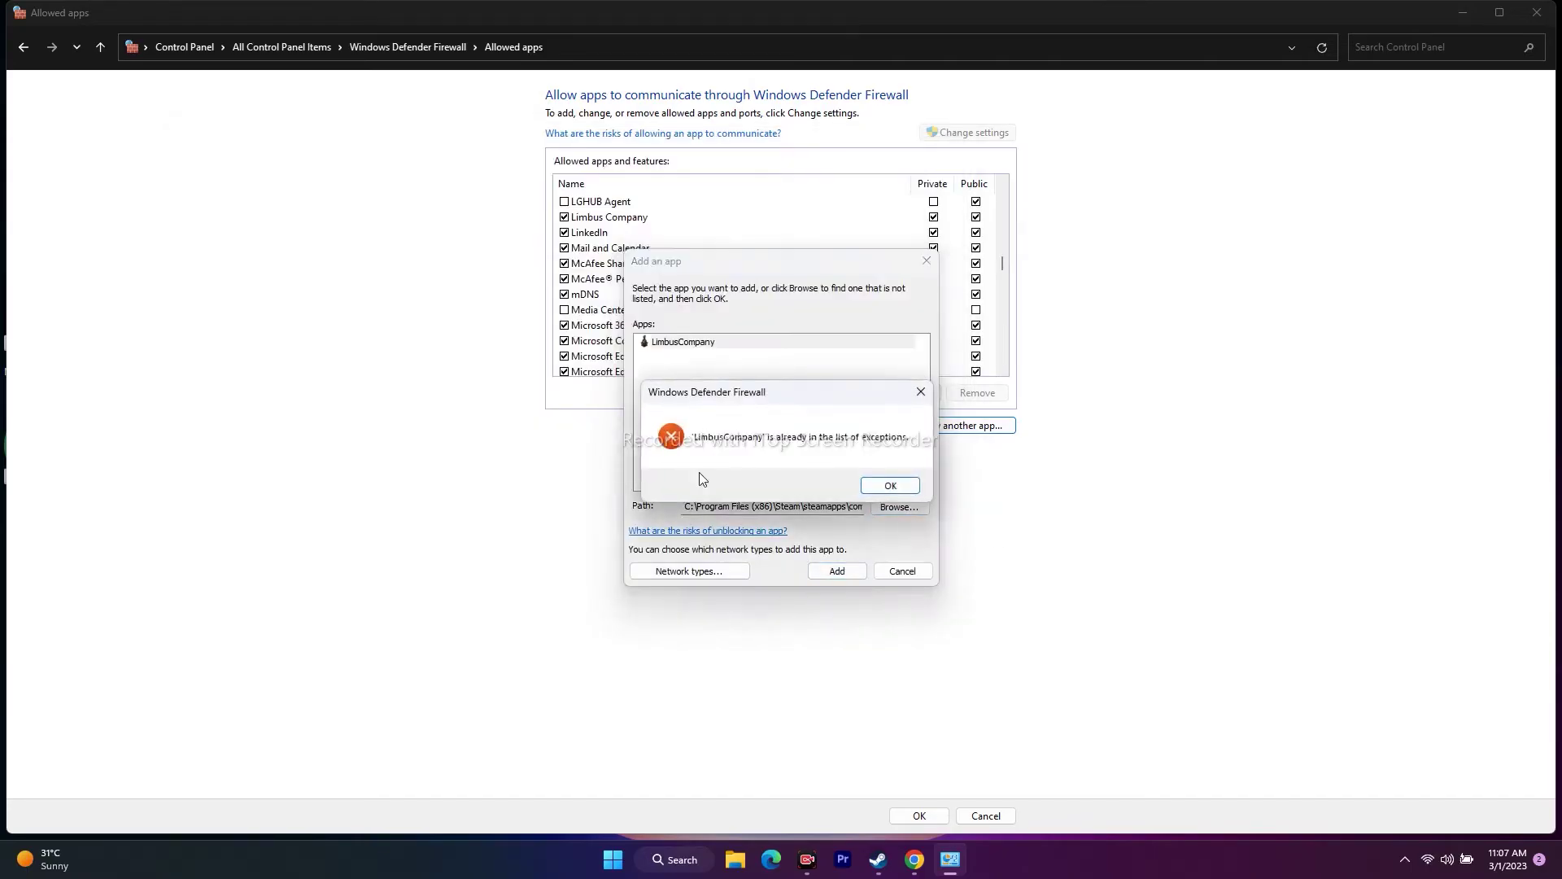
pyautogui.click(886, 488)
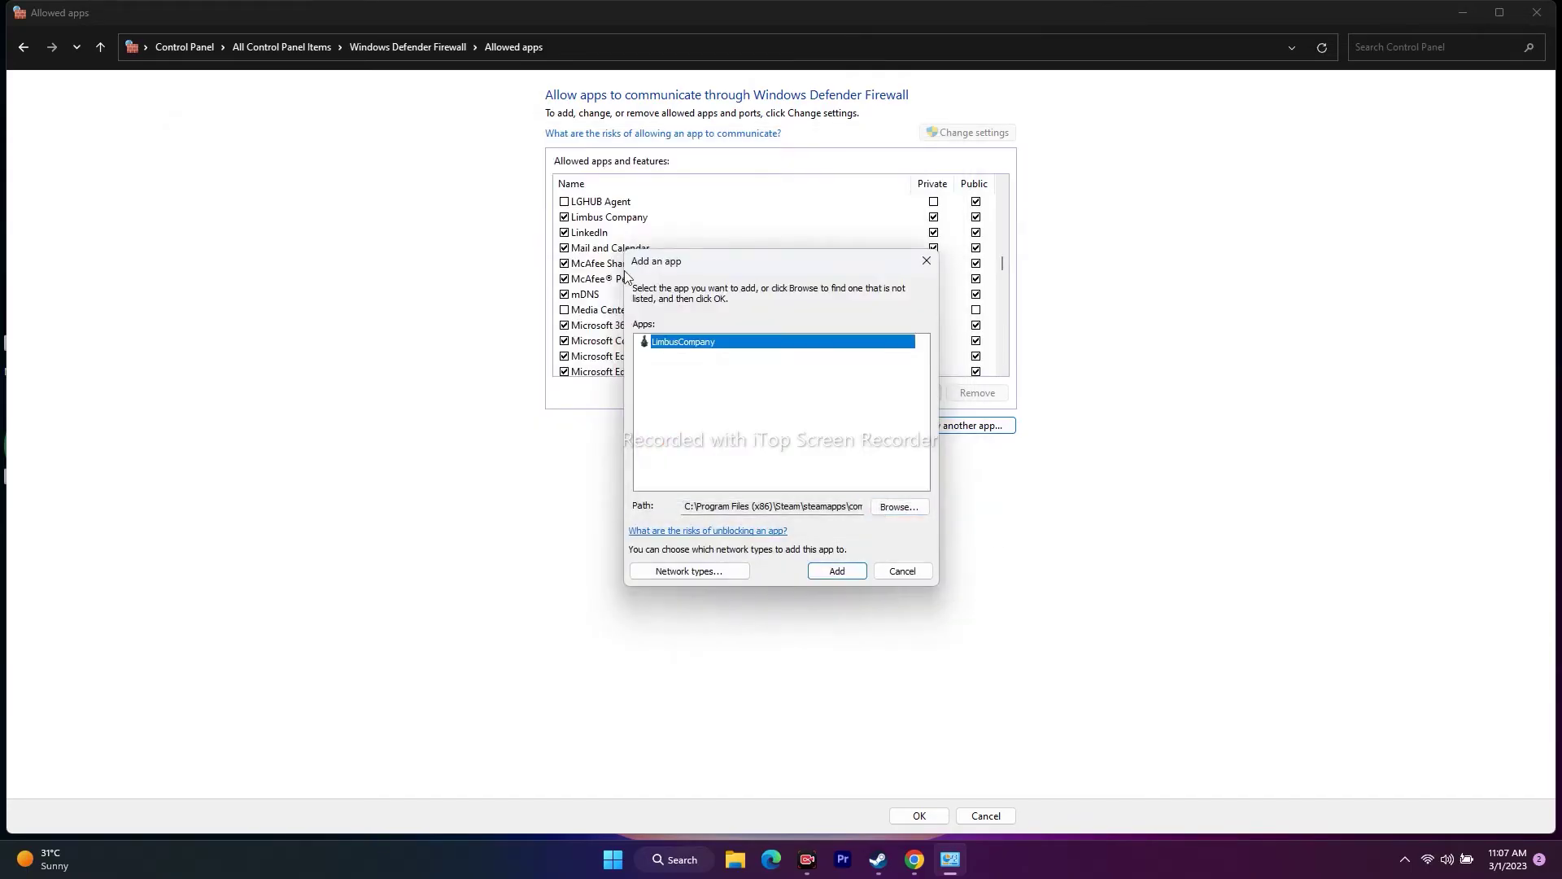
pyautogui.click(929, 260)
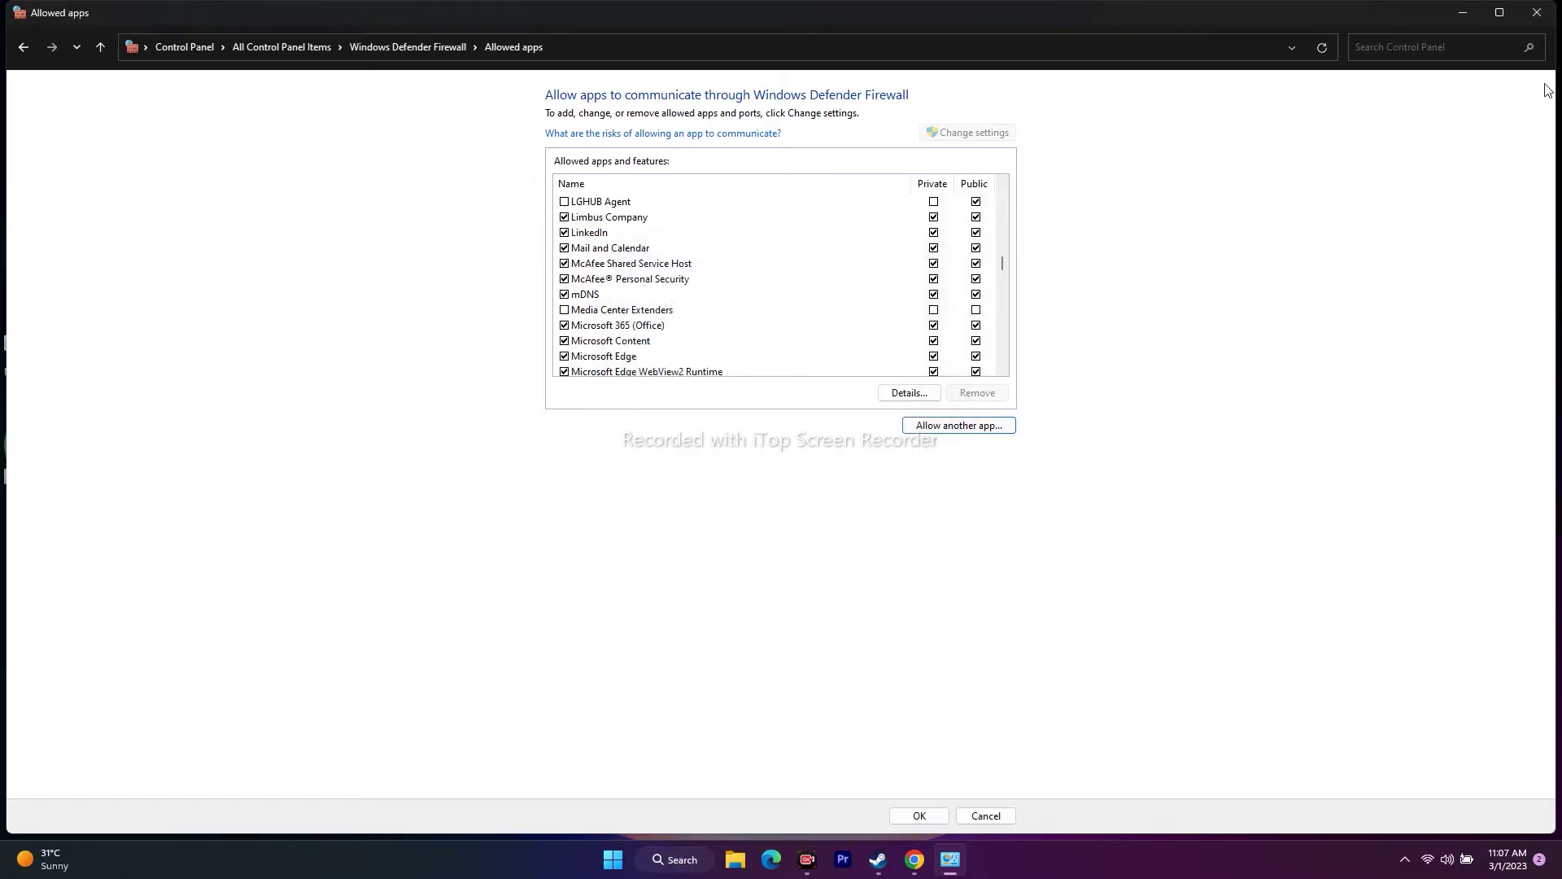
pyautogui.click(1537, 12)
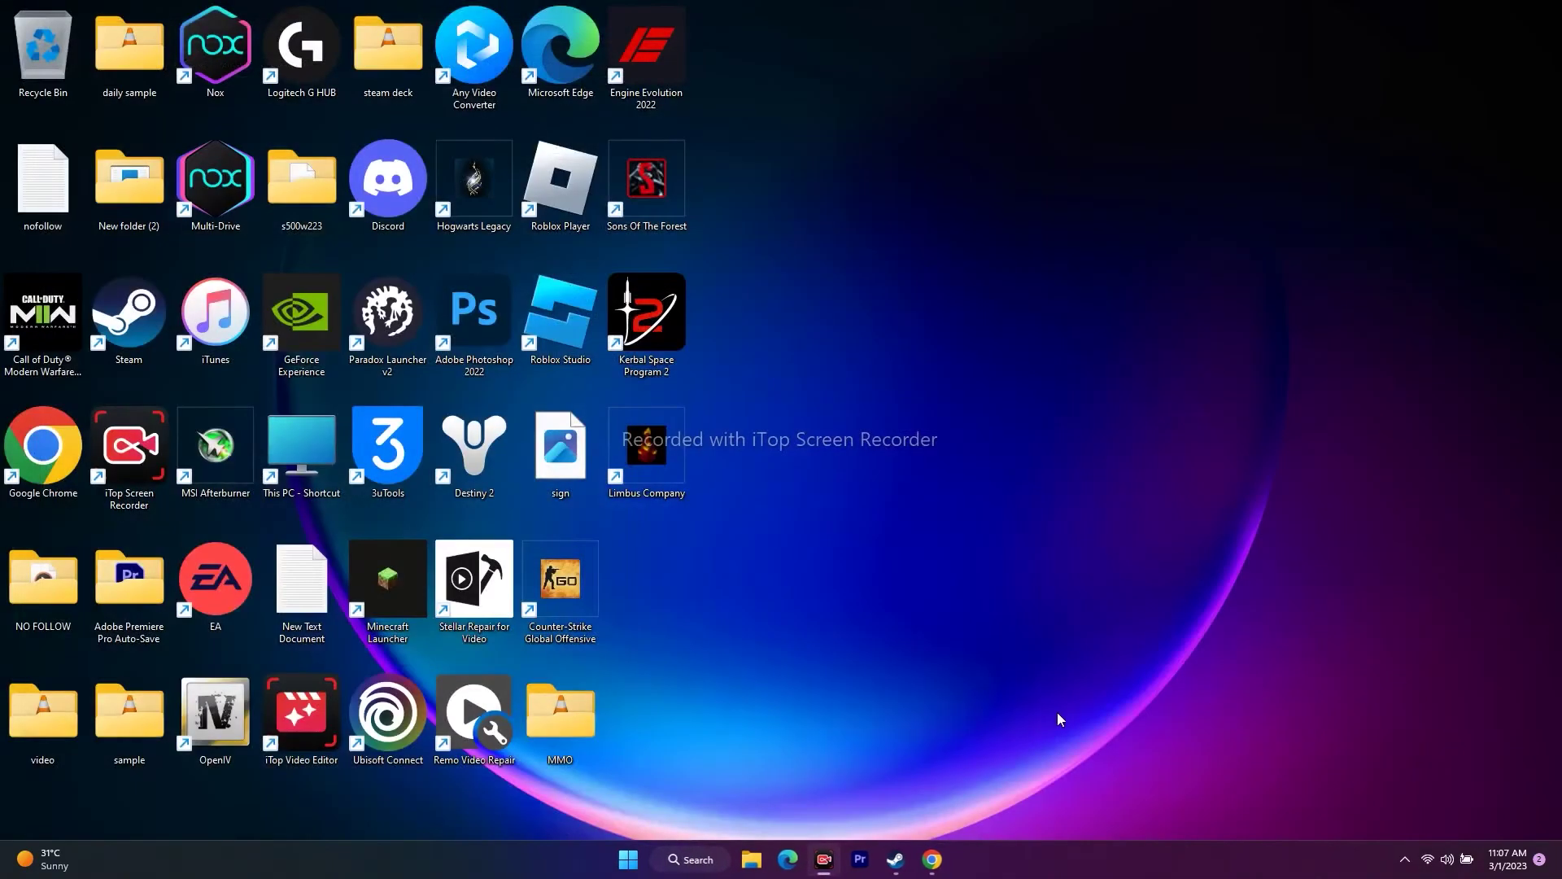
# Switch to Steam to check the Limbus Company library page, and return to the desktop
pyautogui.click(895, 859)
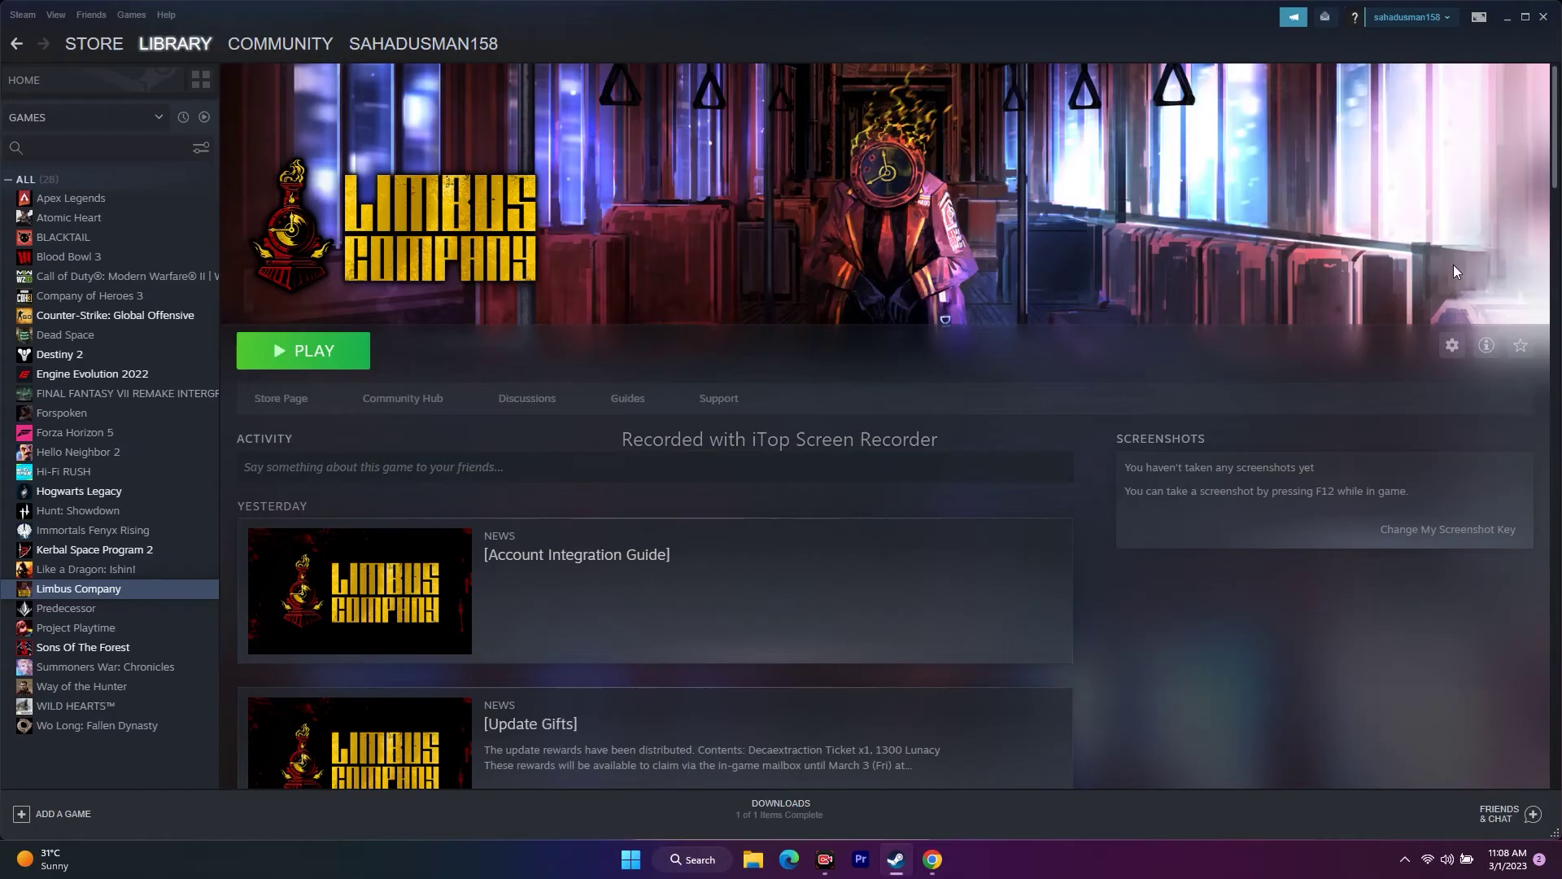
pyautogui.doubleClick(1504, 21)
pyautogui.press('super+d')
# Open System Configuration and hide all Microsoft services in its services list
pyautogui.click(693, 859)
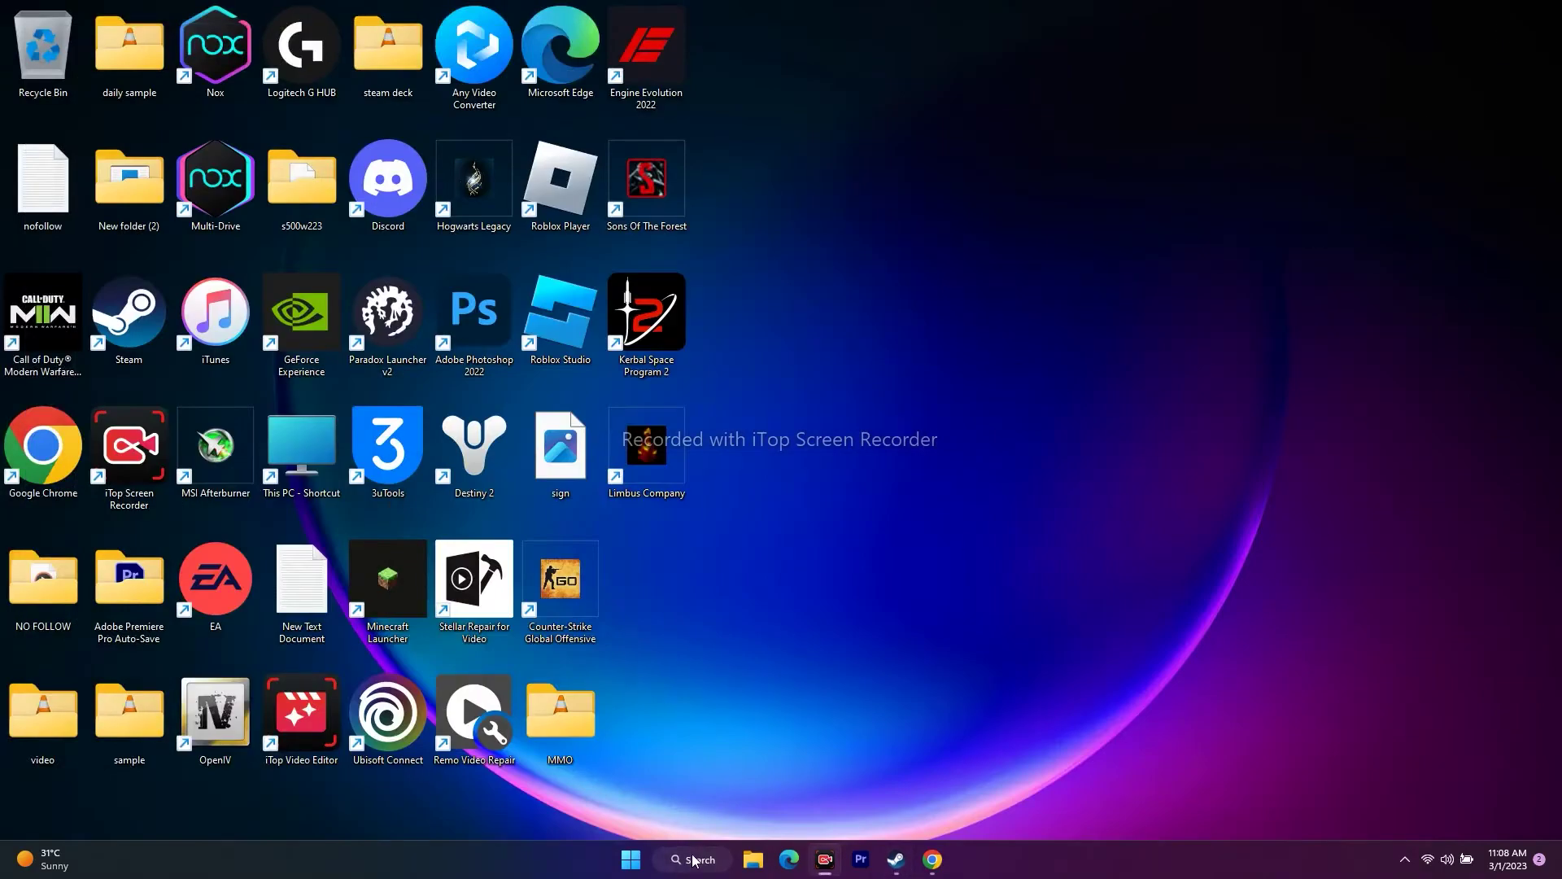
pyautogui.click(577, 472)
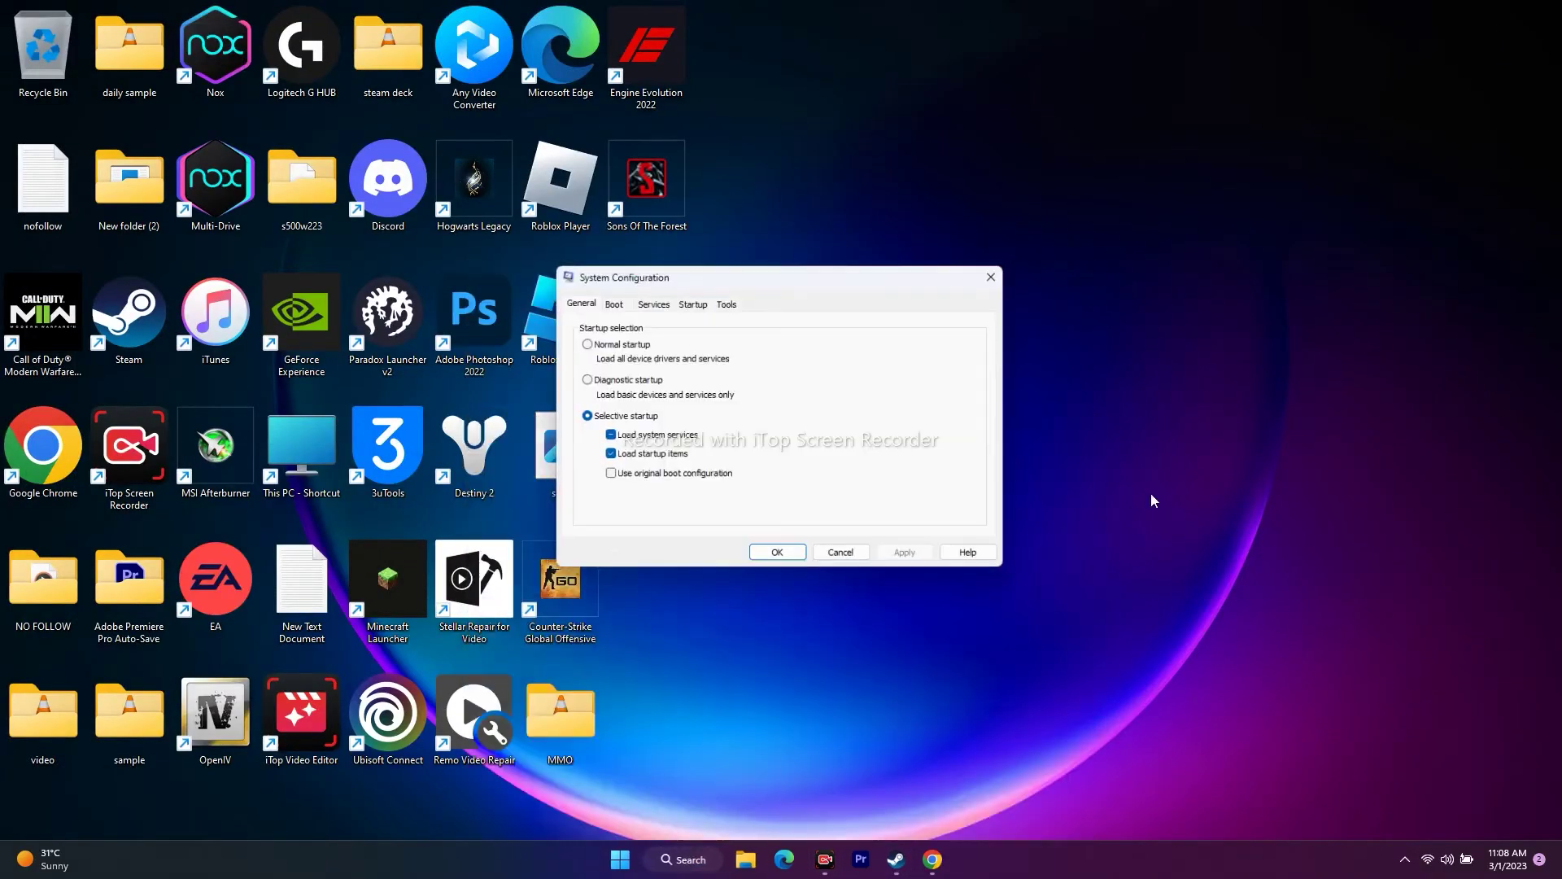
pyautogui.click(653, 302)
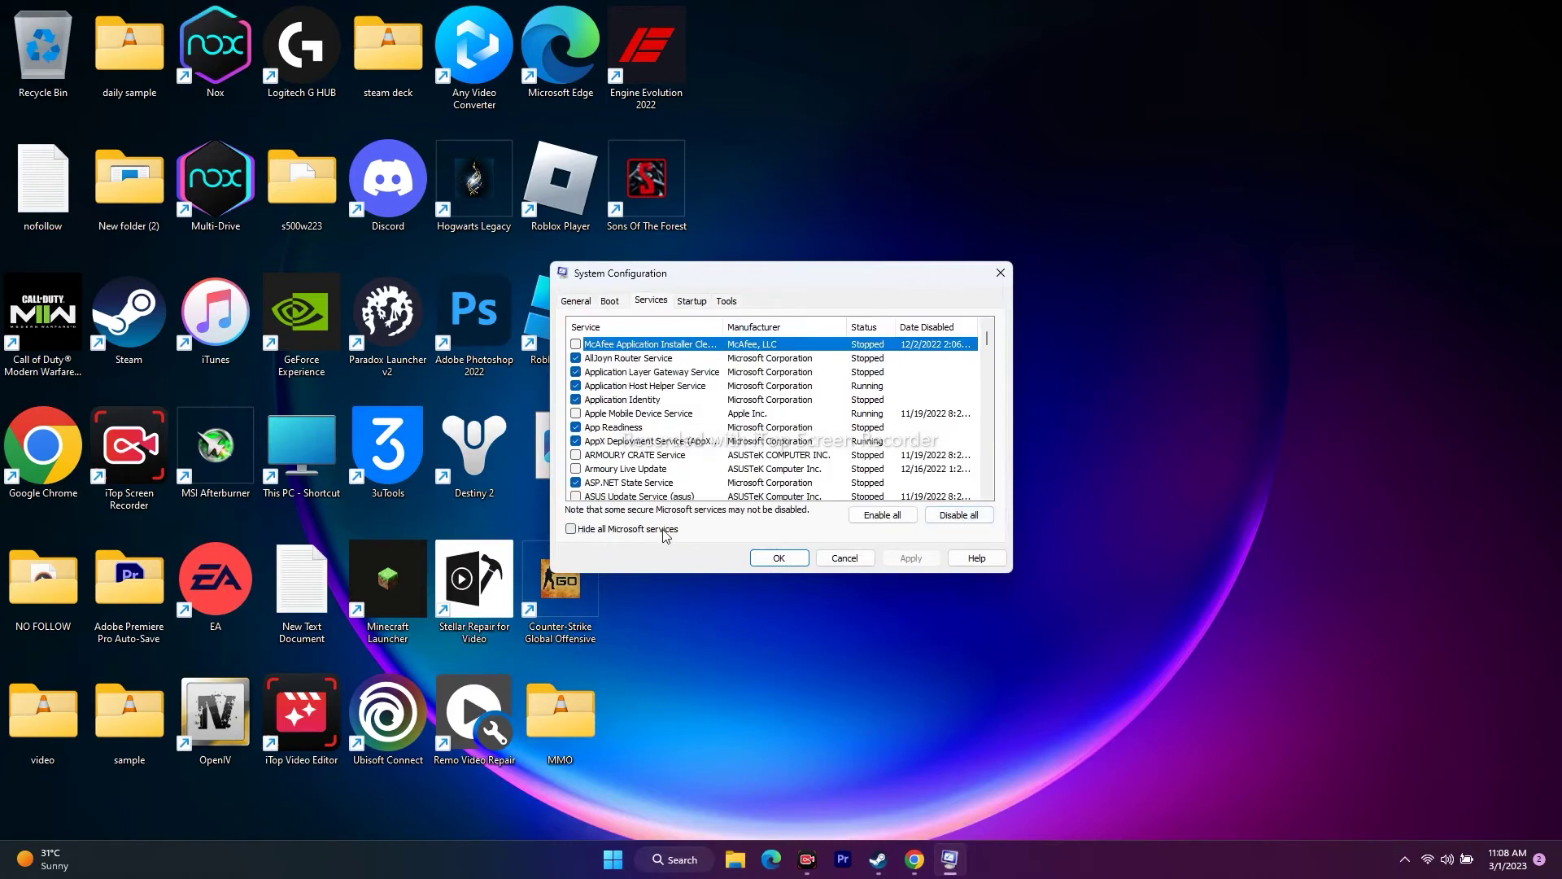
pyautogui.click(572, 530)
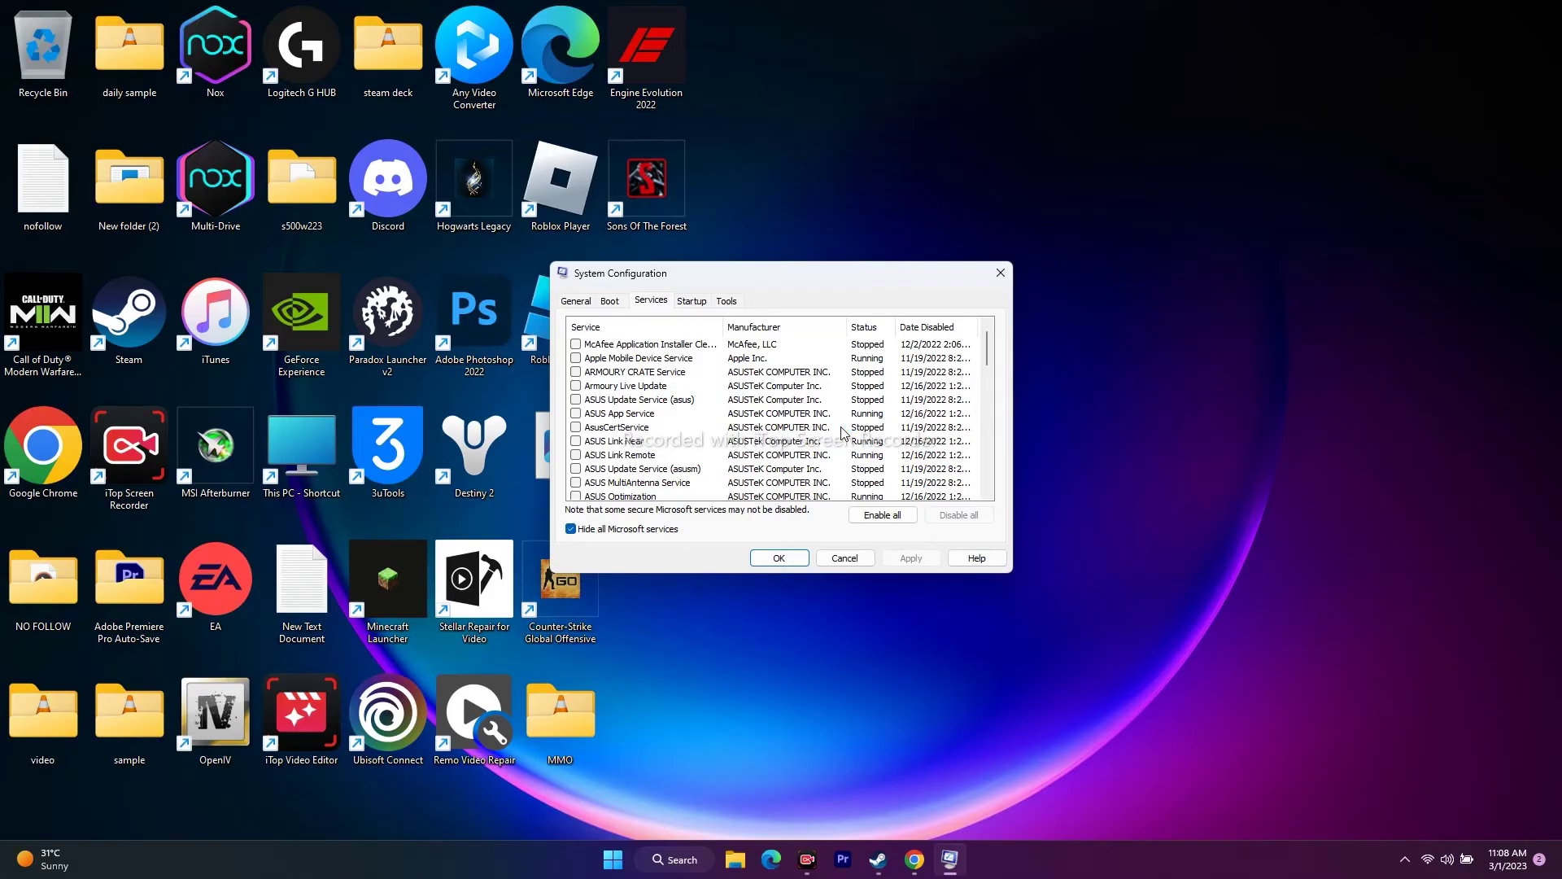
# Close System Configuration without applying changes and check the Limbus Company page in Steam
pyautogui.click(878, 860)
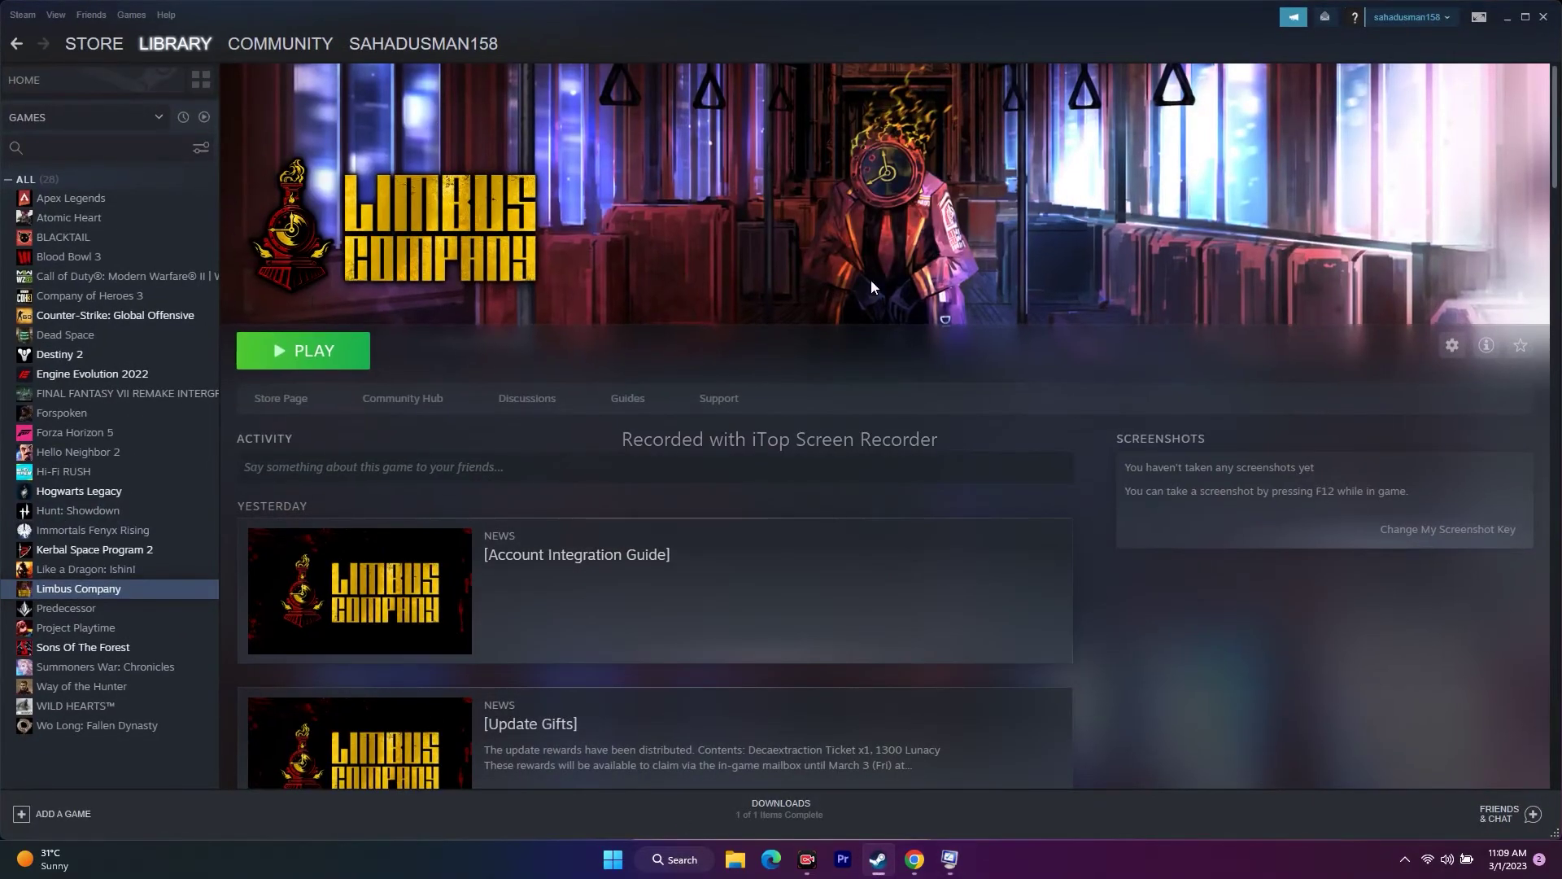
pyautogui.click(1507, 16)
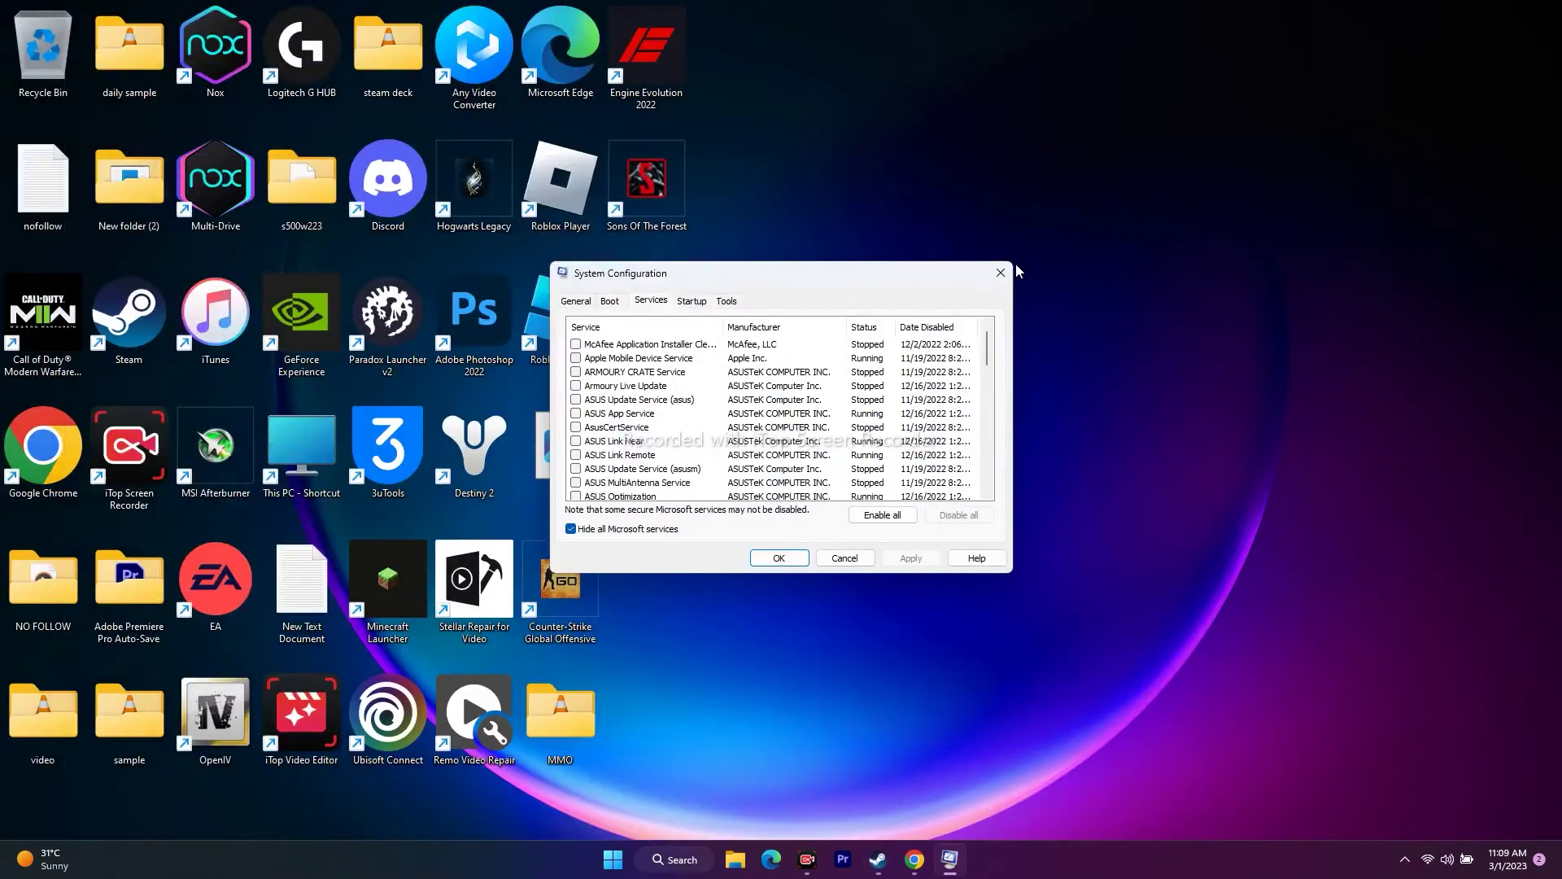
pyautogui.click(1006, 266)
pyautogui.click(895, 859)
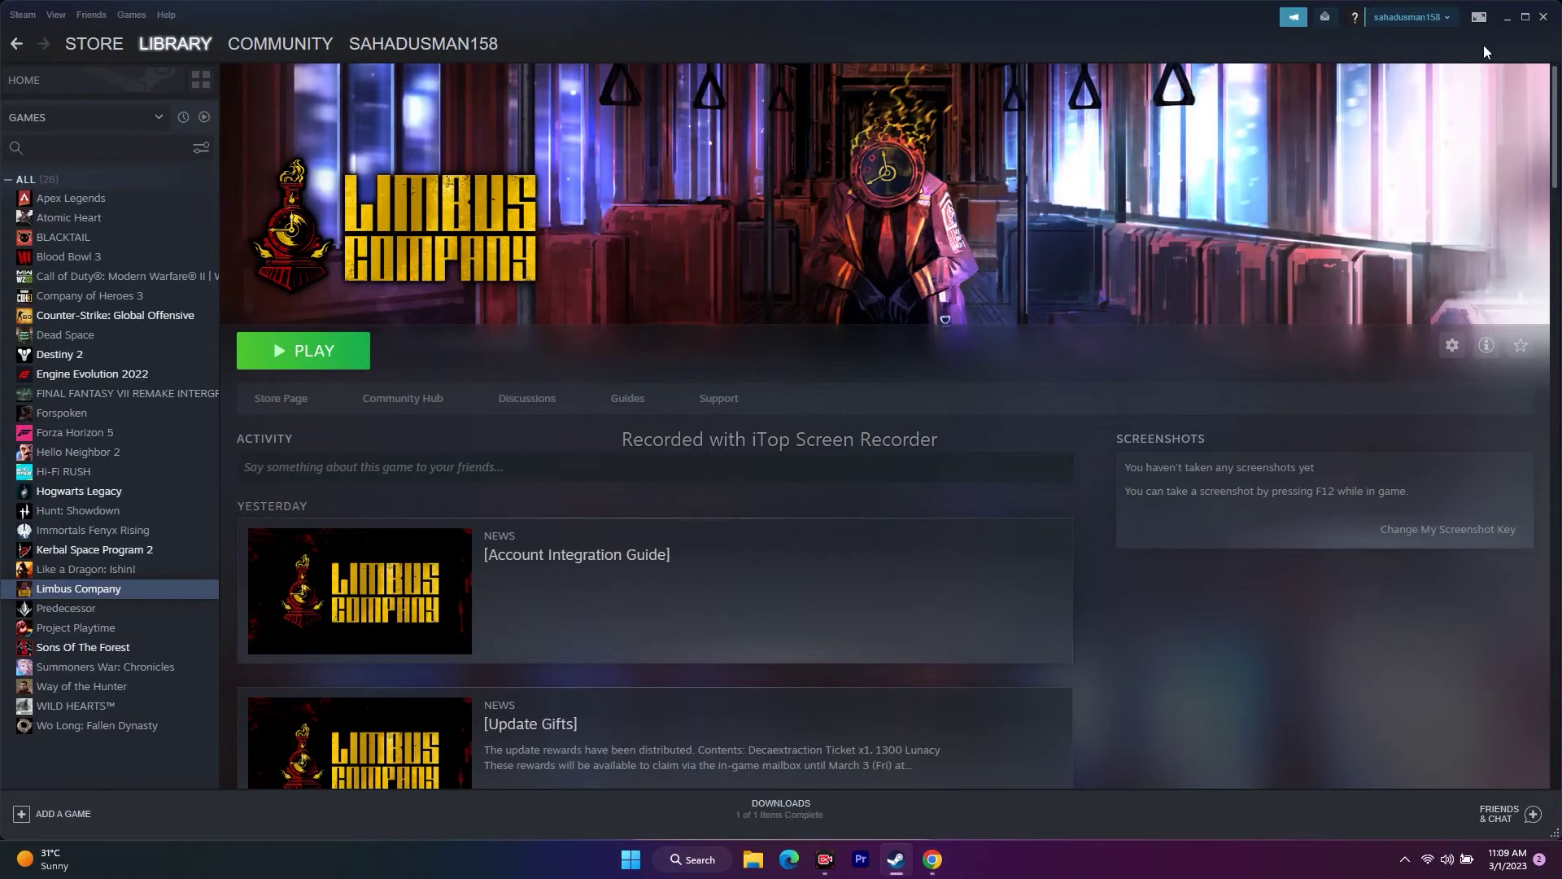
pyautogui.click(1507, 16)
# Switch to the Chrome window with the driver sites and open NVIDIA's driver downloads page
pyautogui.moveTo(933, 860)
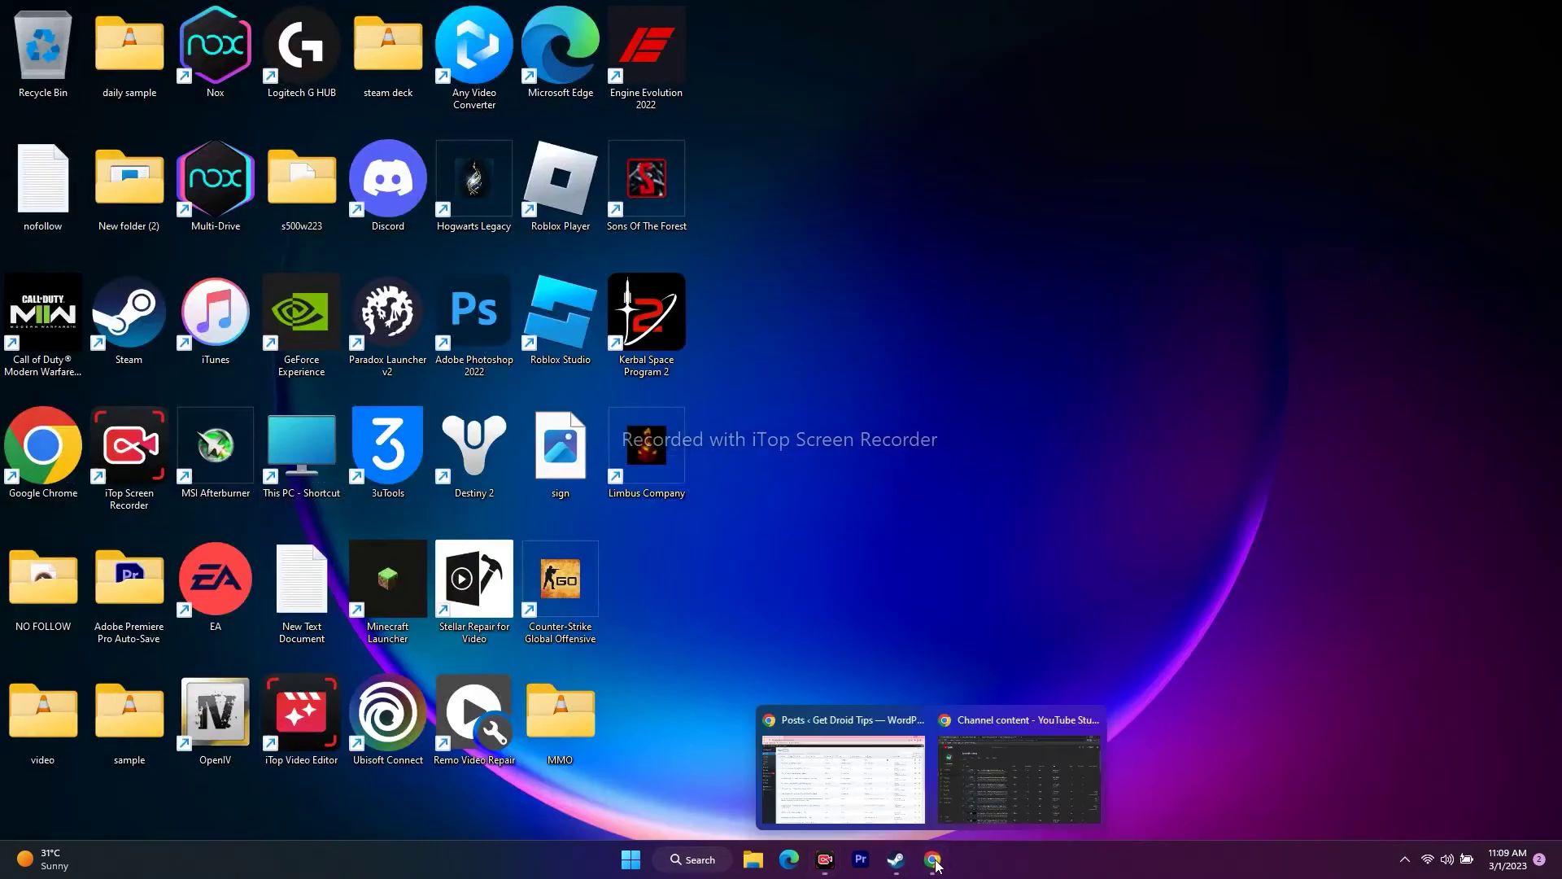
pyautogui.click(1000, 776)
pyautogui.hotkey('ctrl', 'Tab')
pyautogui.hotkey('ctrl', 'Tab')
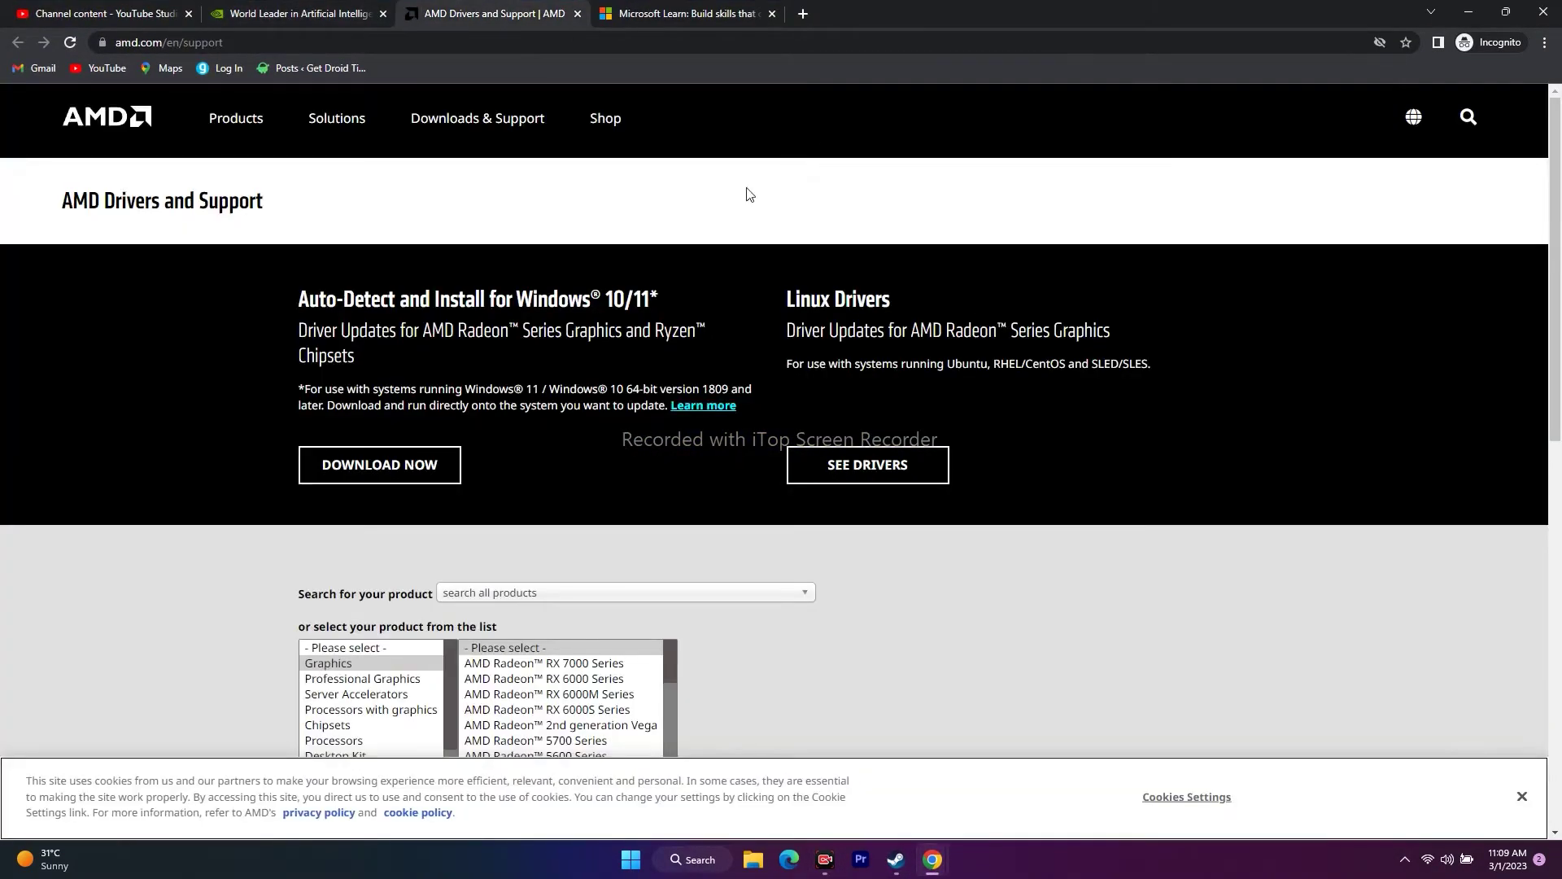
pyautogui.hotkey('ctrl', 'shift', 'Tab')
pyautogui.click(841, 192)
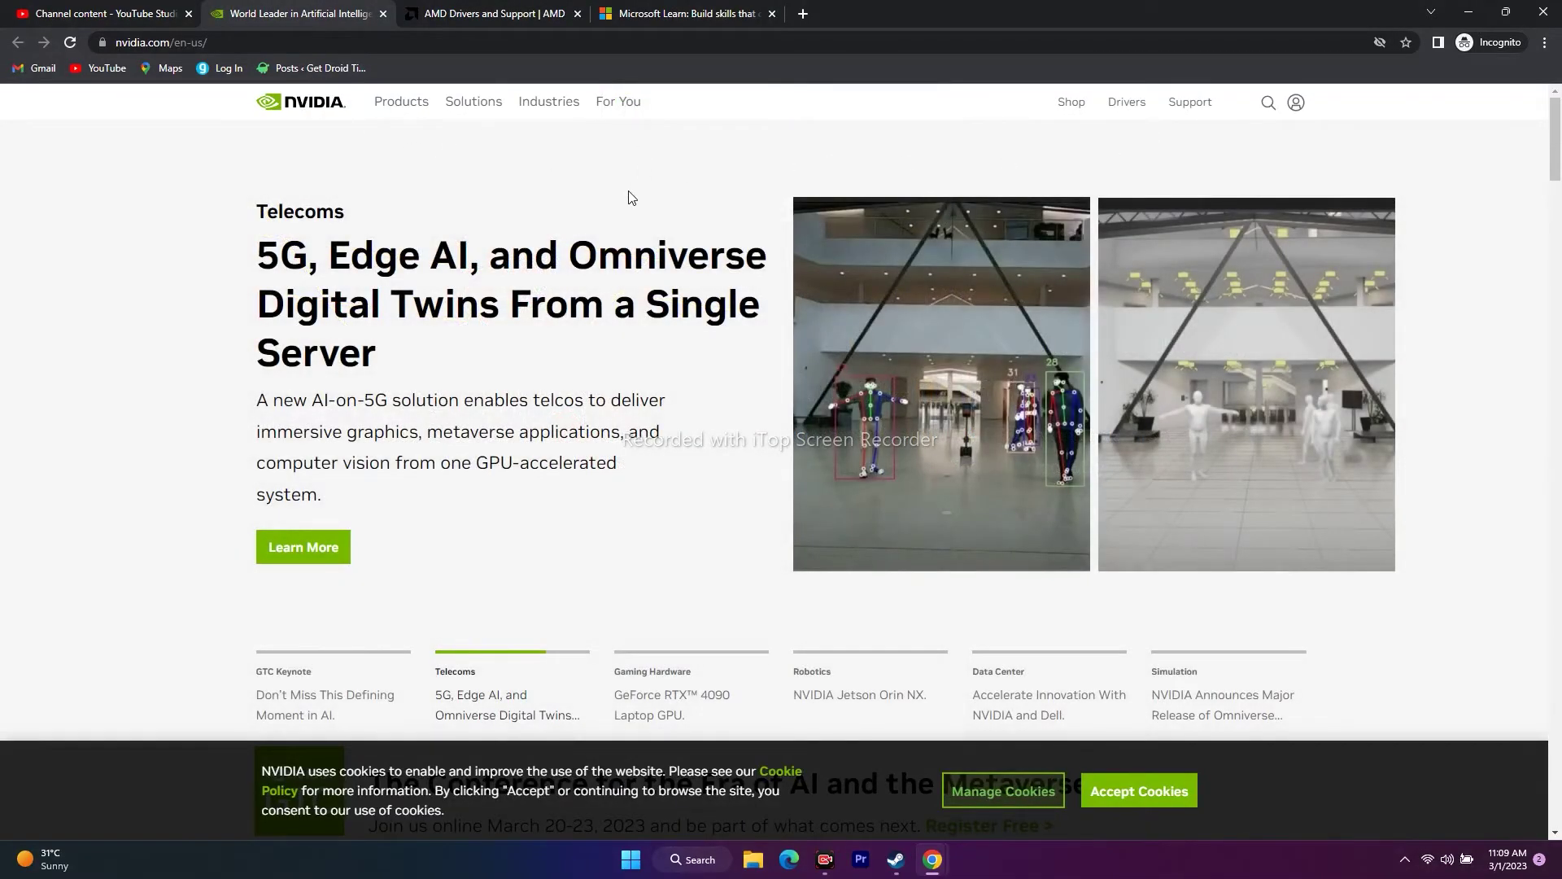
pyautogui.click(1132, 108)
pyautogui.click(470, 8)
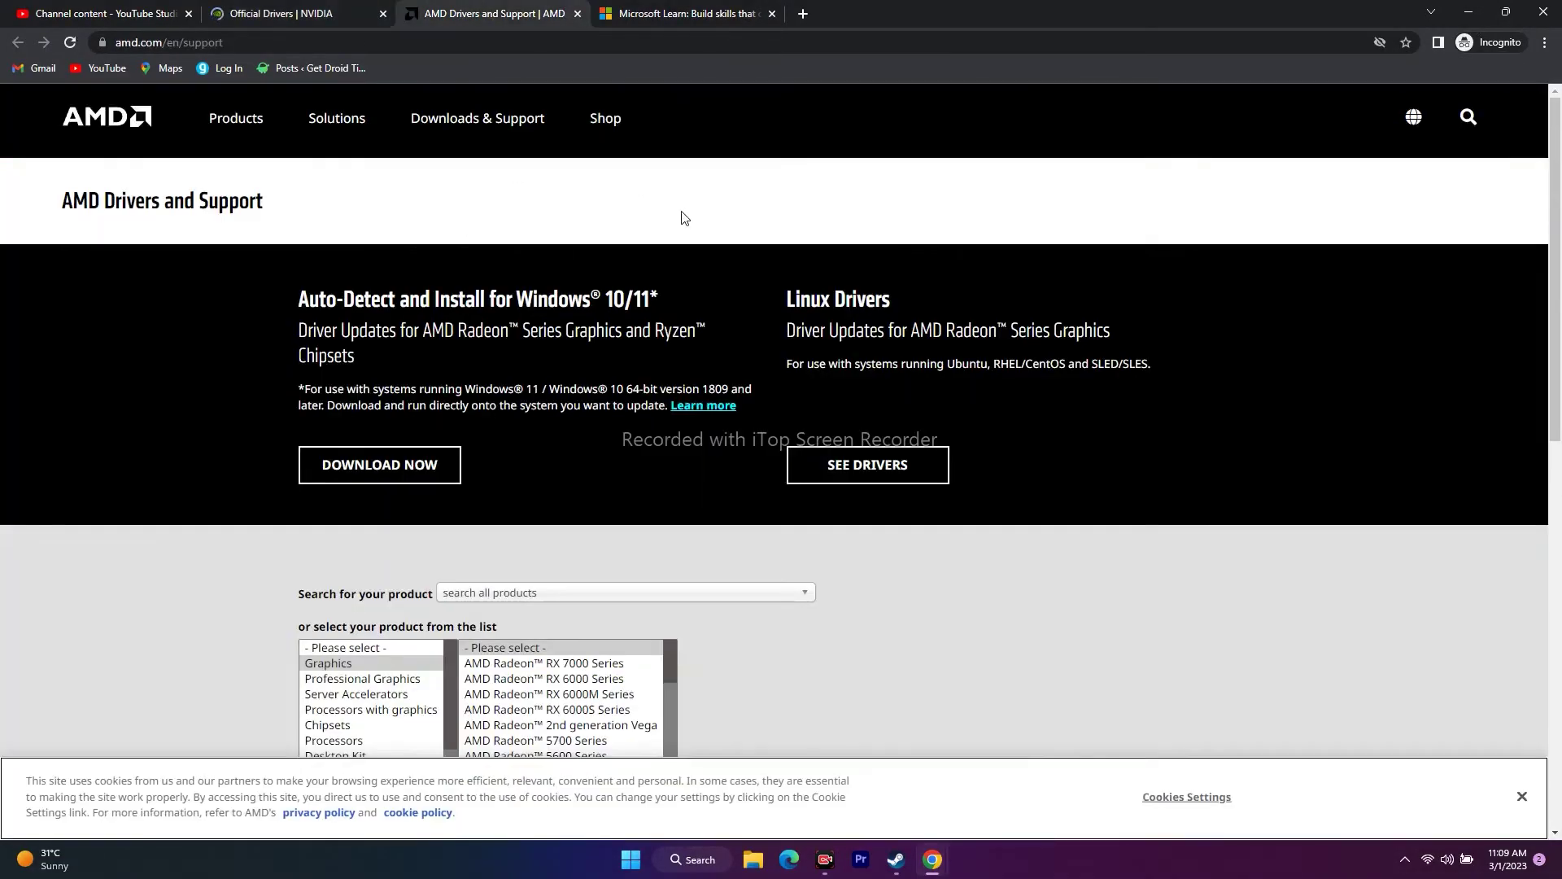
pyautogui.click(297, 8)
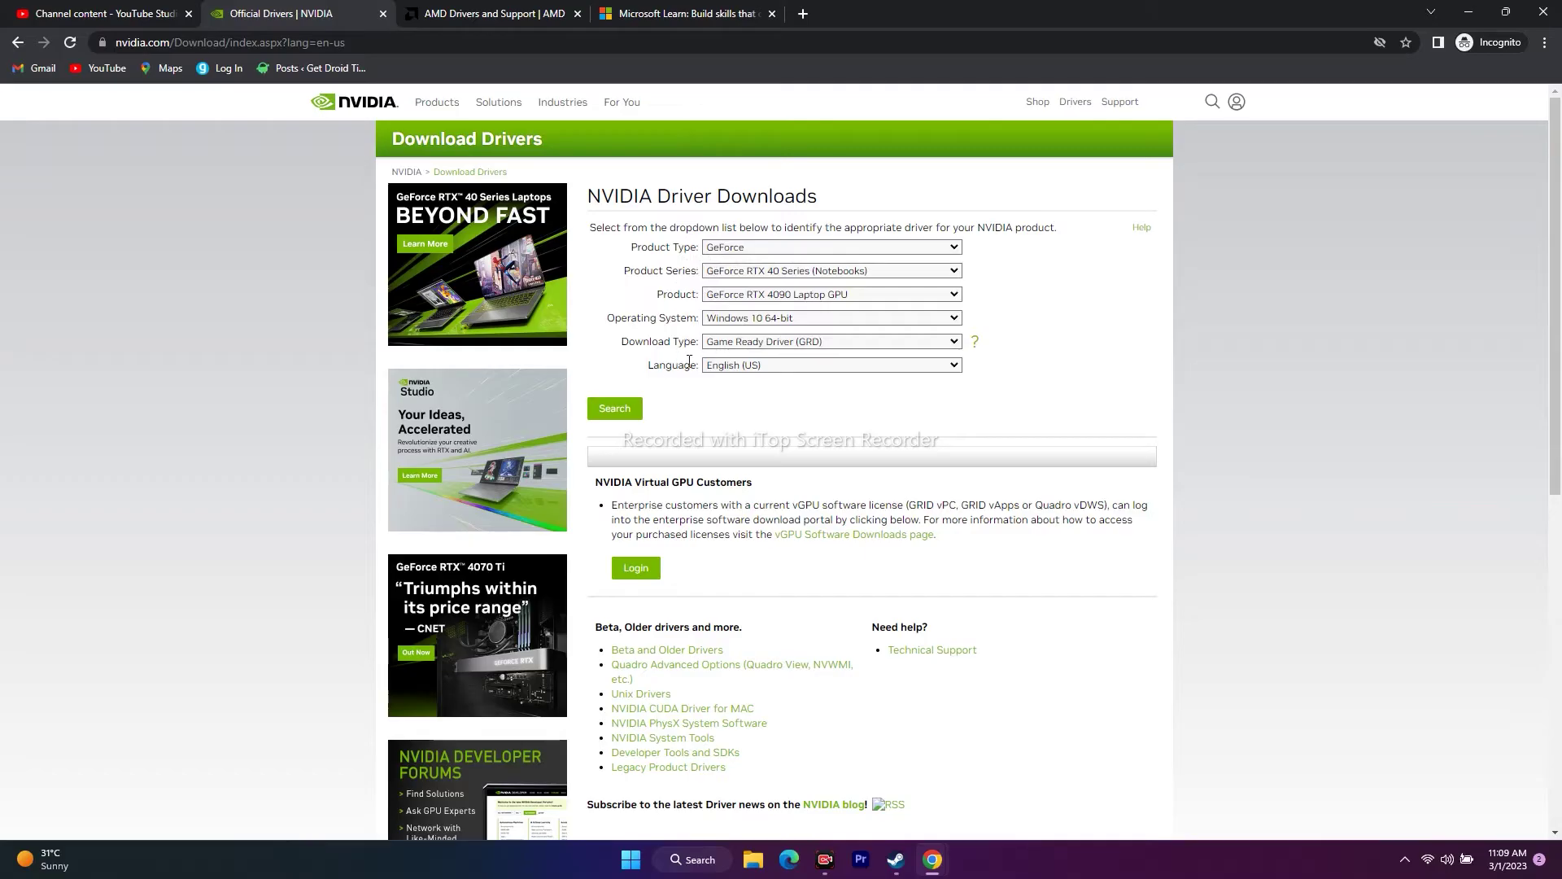
# Set the operating system to Windows 11 and search for the matching NVIDIA GeForce Game Ready driver
pyautogui.click(768, 323)
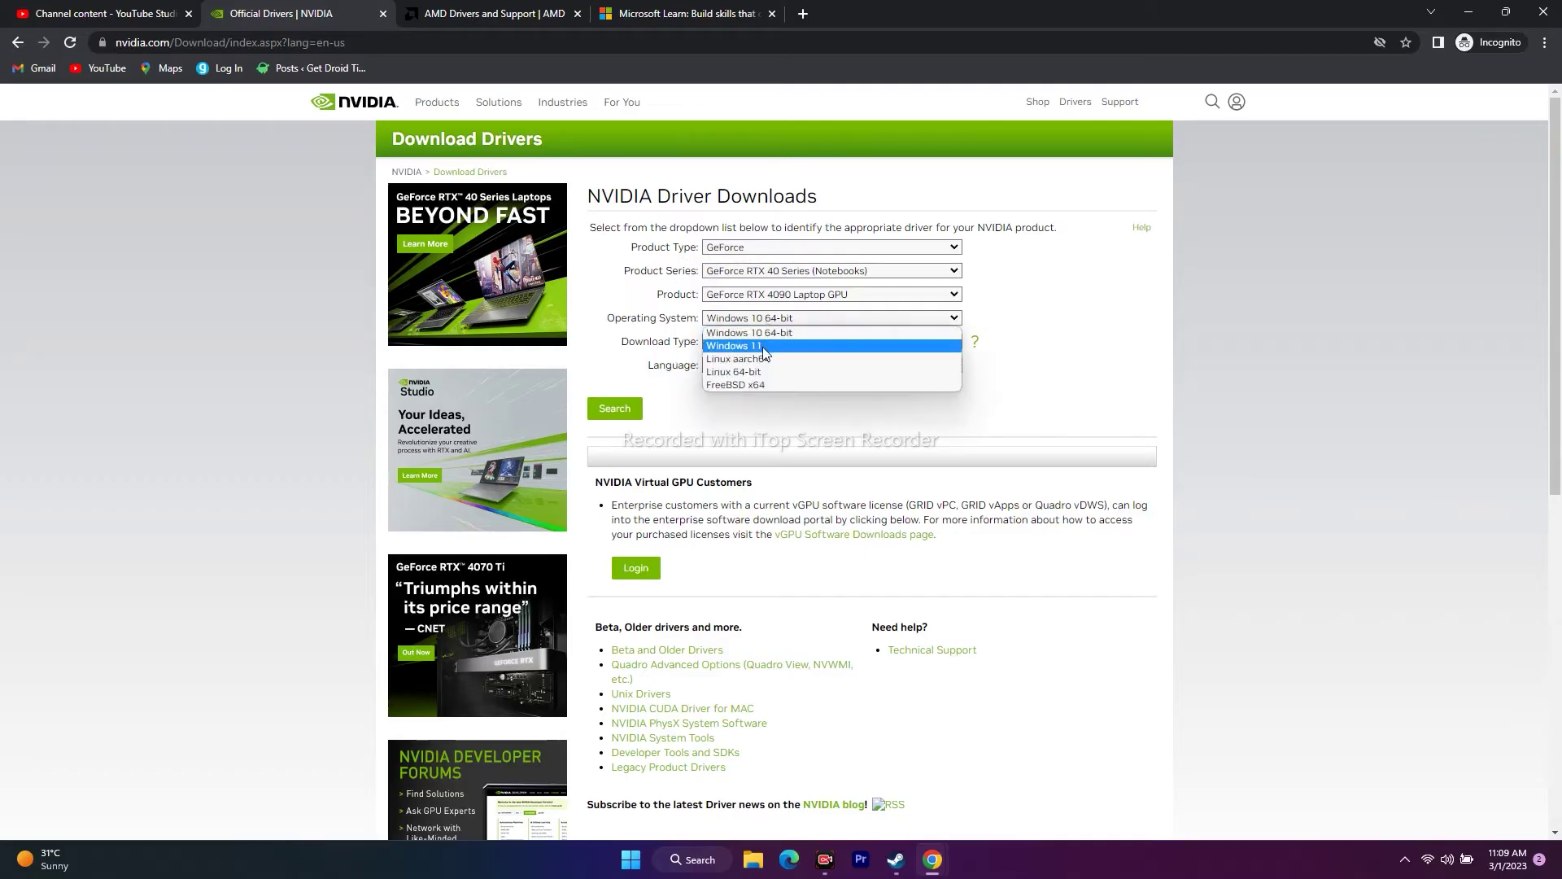
pyautogui.click(765, 346)
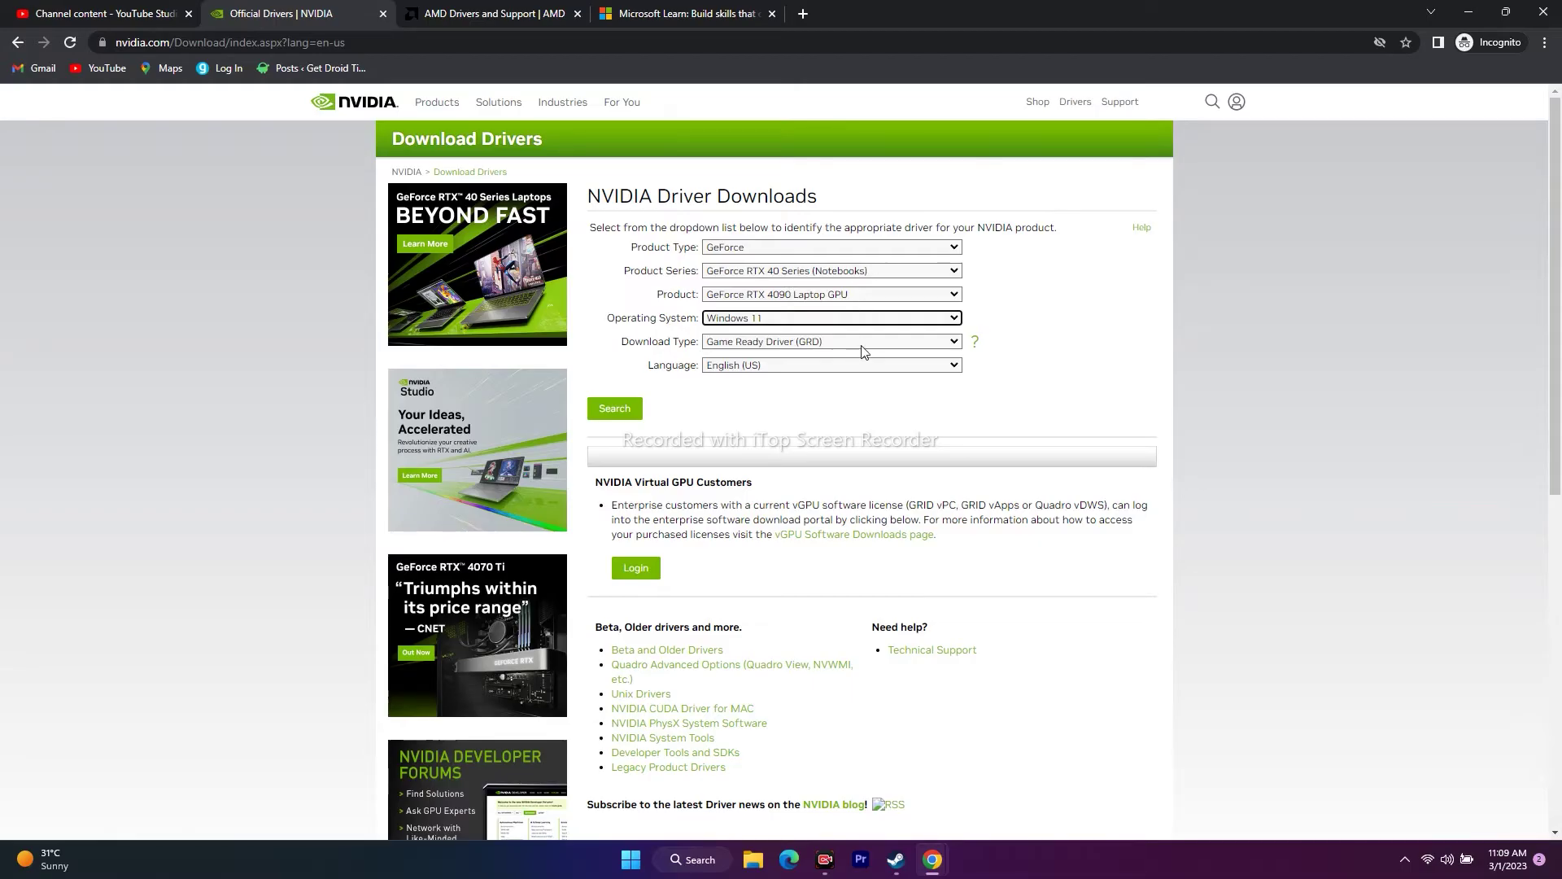
pyautogui.click(611, 410)
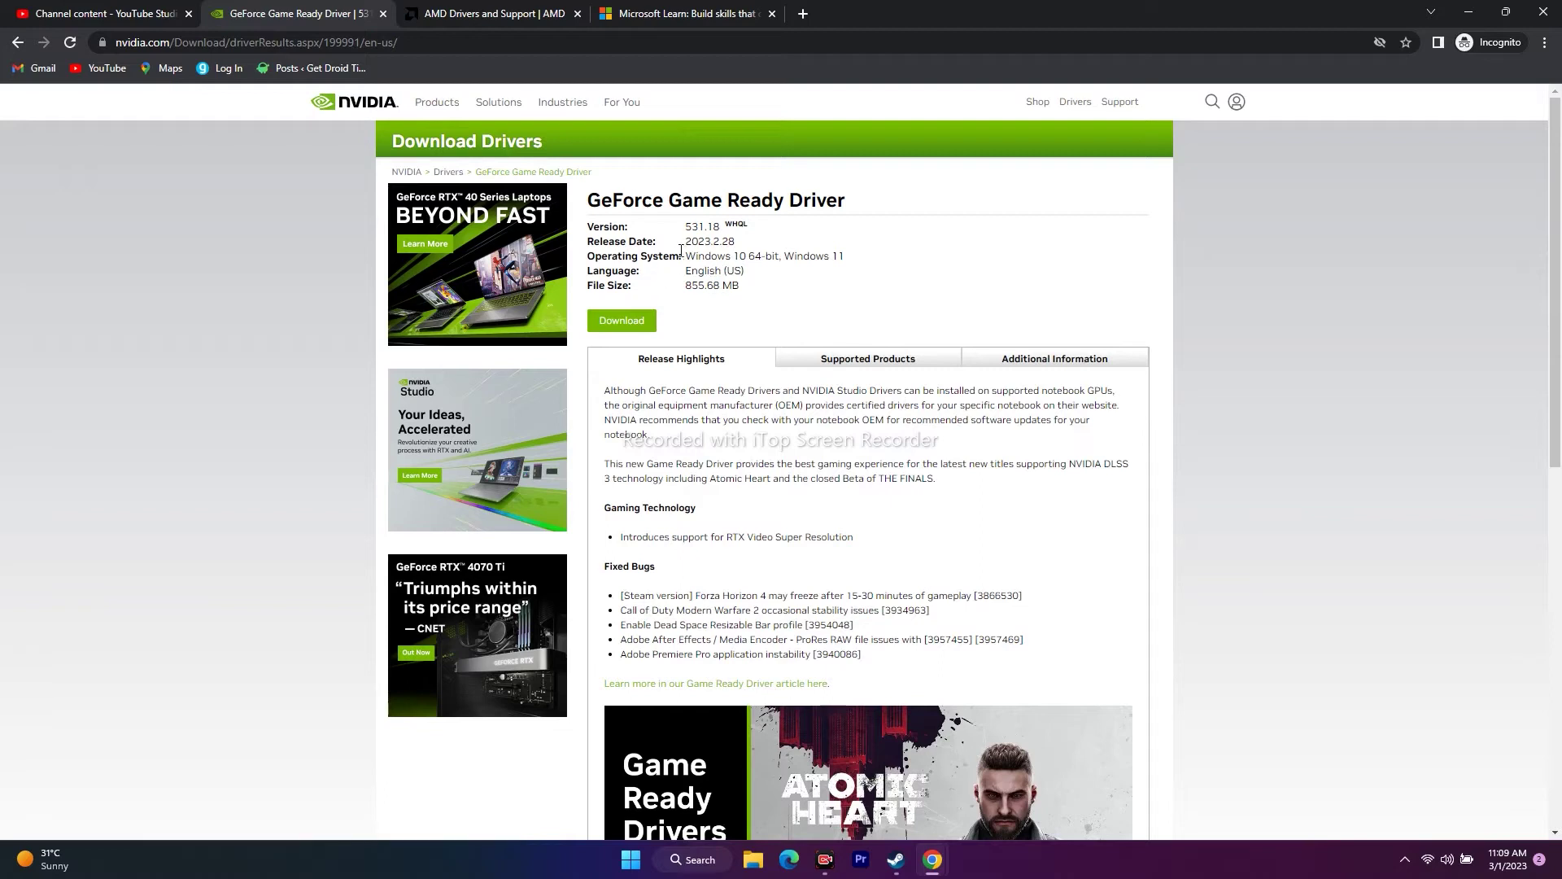
# Examine the version, release date and file size of the GeForce Game Ready Driver
pyautogui.moveTo(689, 229); pyautogui.dragTo(729, 228)
pyautogui.click(774, 238)
pyautogui.moveTo(739, 243); pyautogui.dragTo(687, 243)
pyautogui.click(763, 245)
pyautogui.moveTo(736, 242)
pyautogui.mouseDown()
pyautogui.moveTo(685, 241)
pyautogui.moveTo(727, 228)
pyautogui.mouseUp()
pyautogui.click(728, 272)
pyautogui.moveTo(687, 286); pyautogui.dragTo(755, 292)
pyautogui.click(757, 290)
# Find the drivers for the AMD Radeon RX 7900 XT from the RX 7000 Series graphics products on AMD's support page
pyautogui.click(489, 13)
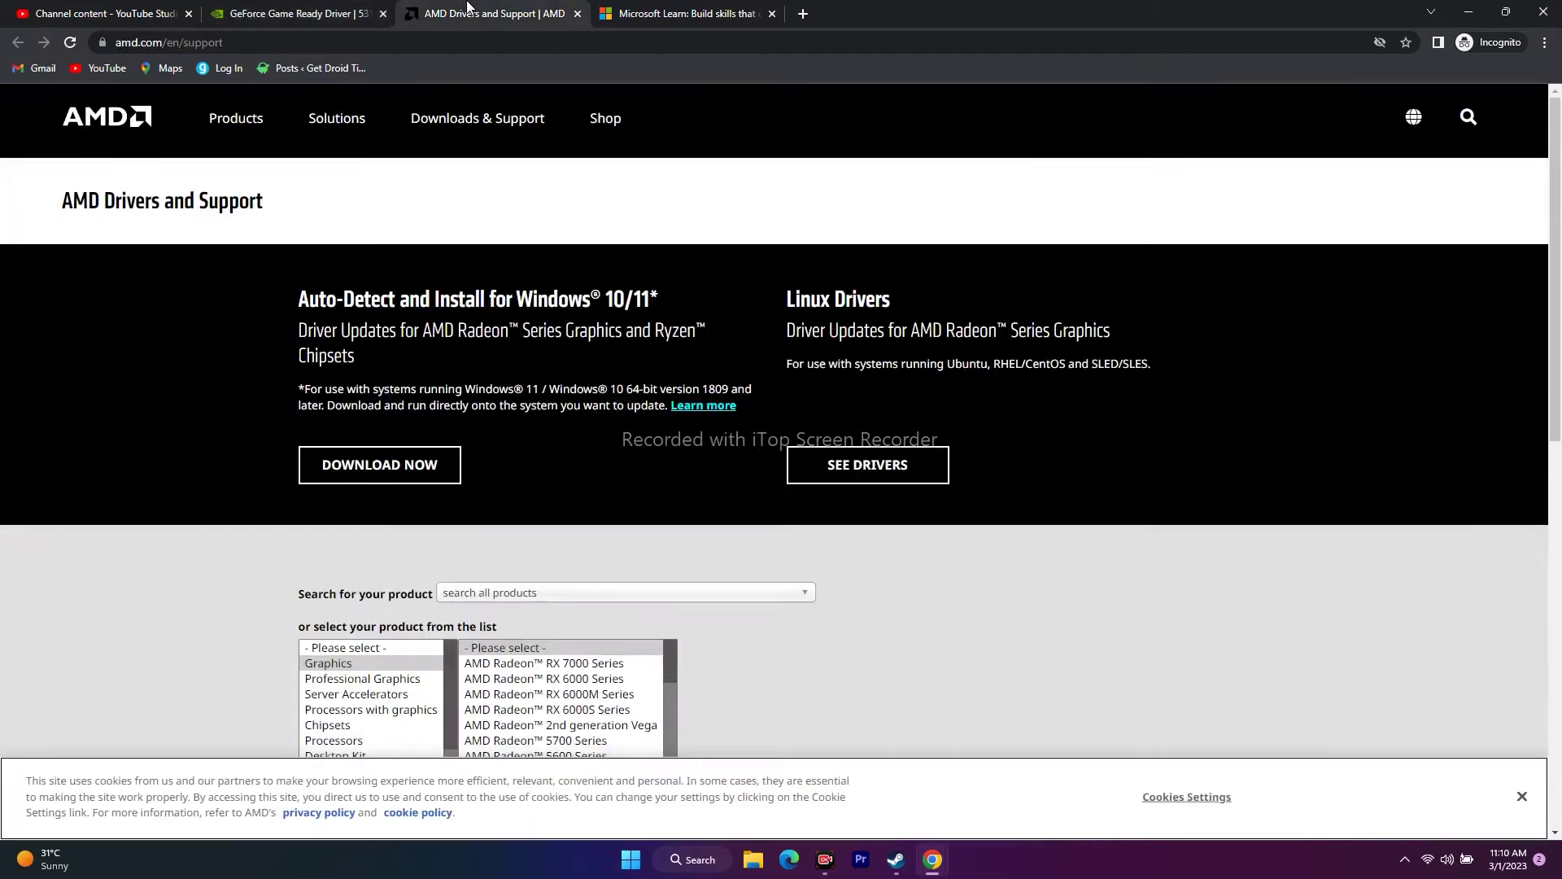
pyautogui.scroll(-2, 1262, 477)
pyautogui.scroll(-1, 1242, 432)
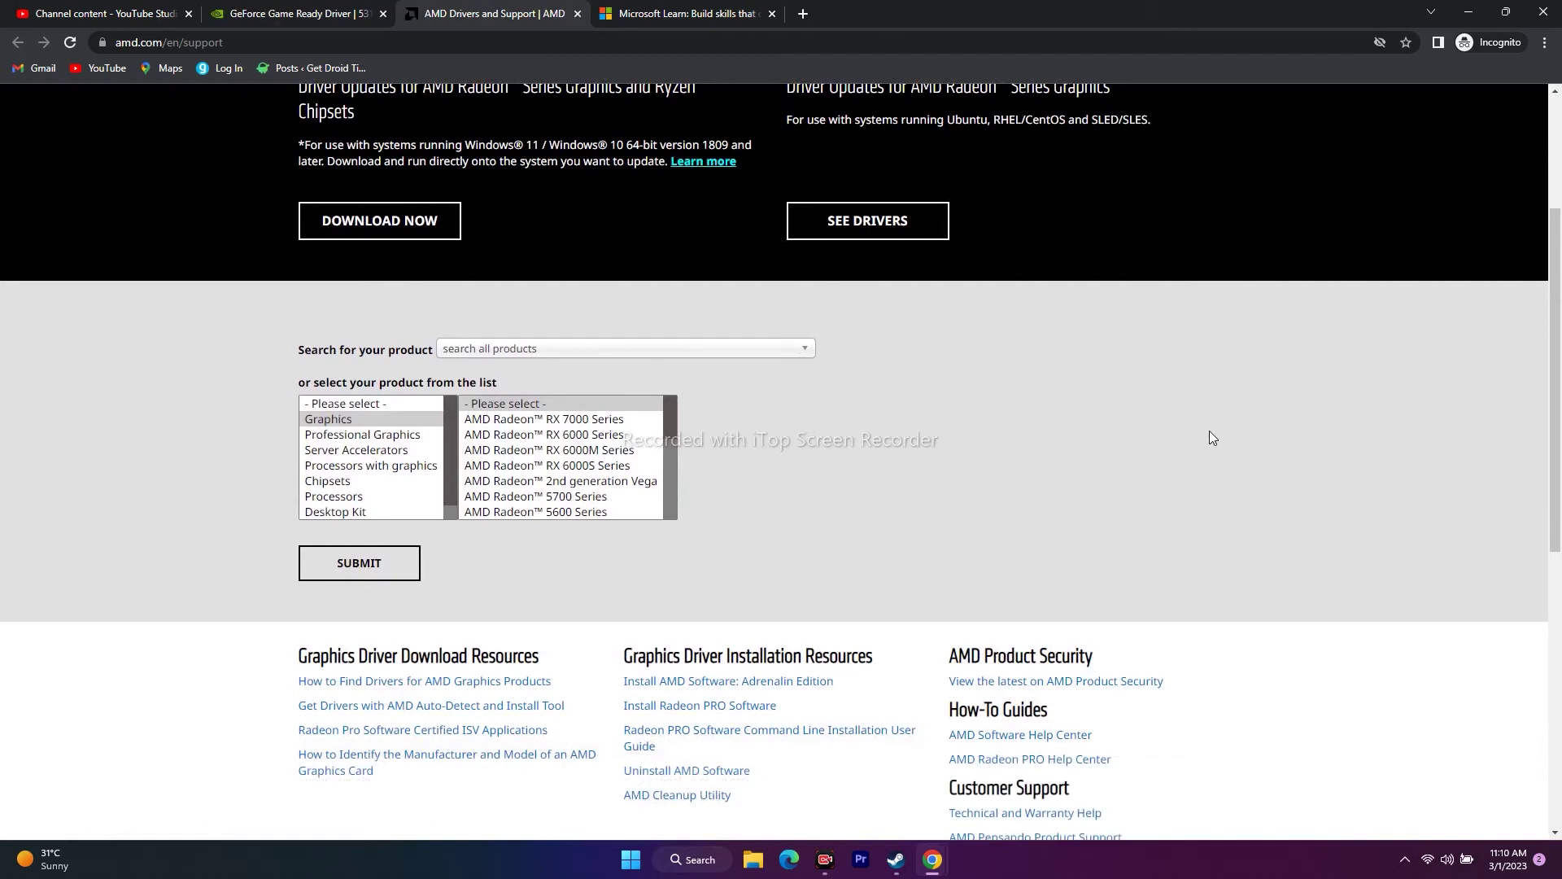
pyautogui.click(363, 420)
pyautogui.click(768, 424)
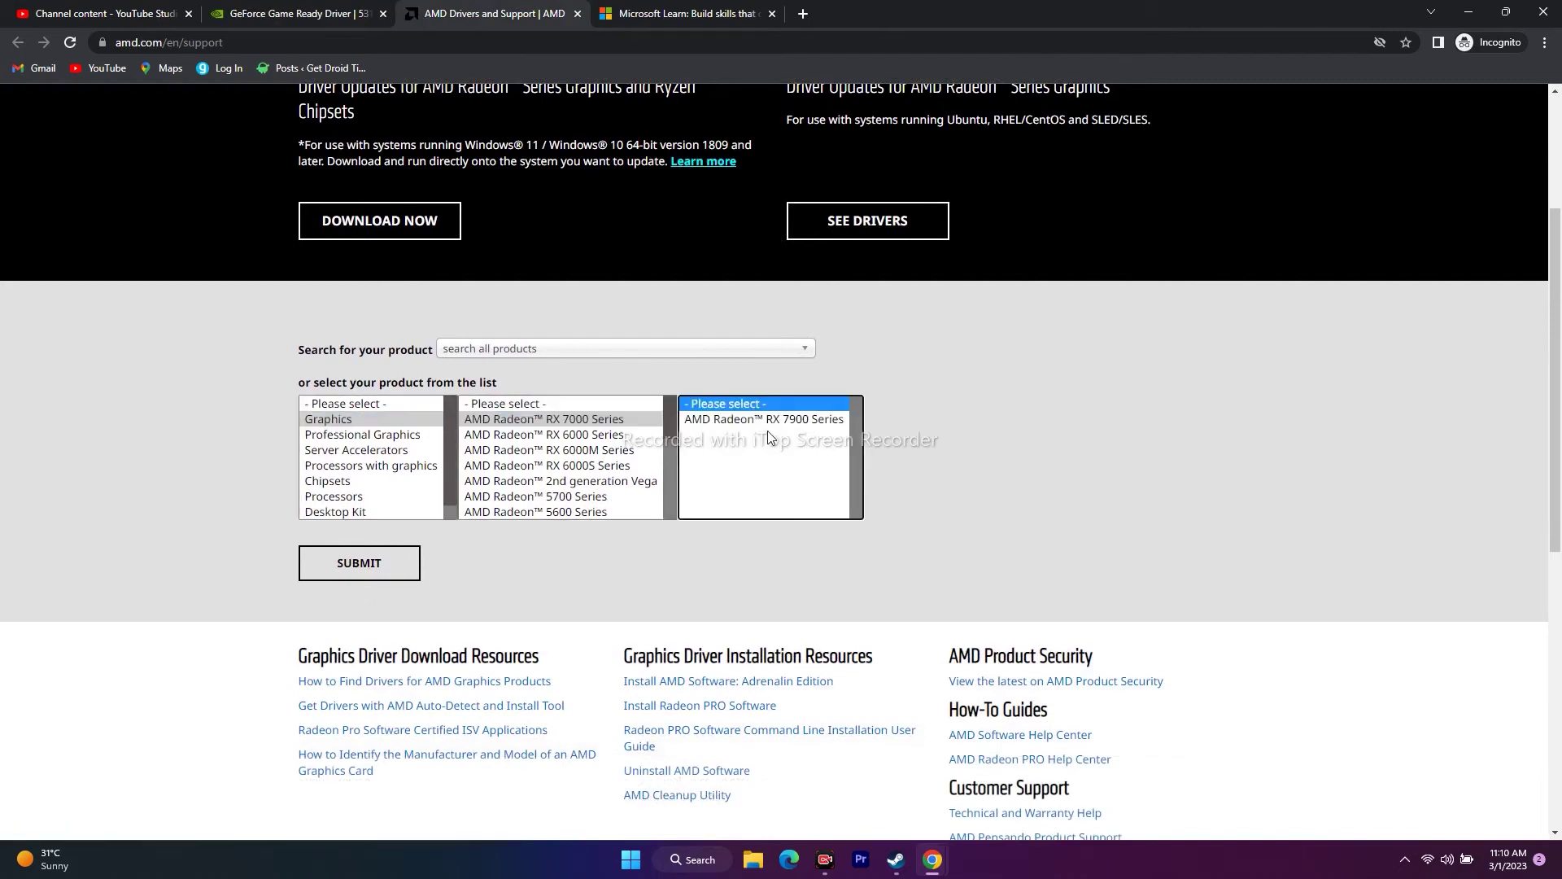
pyautogui.click(898, 434)
pyautogui.click(383, 565)
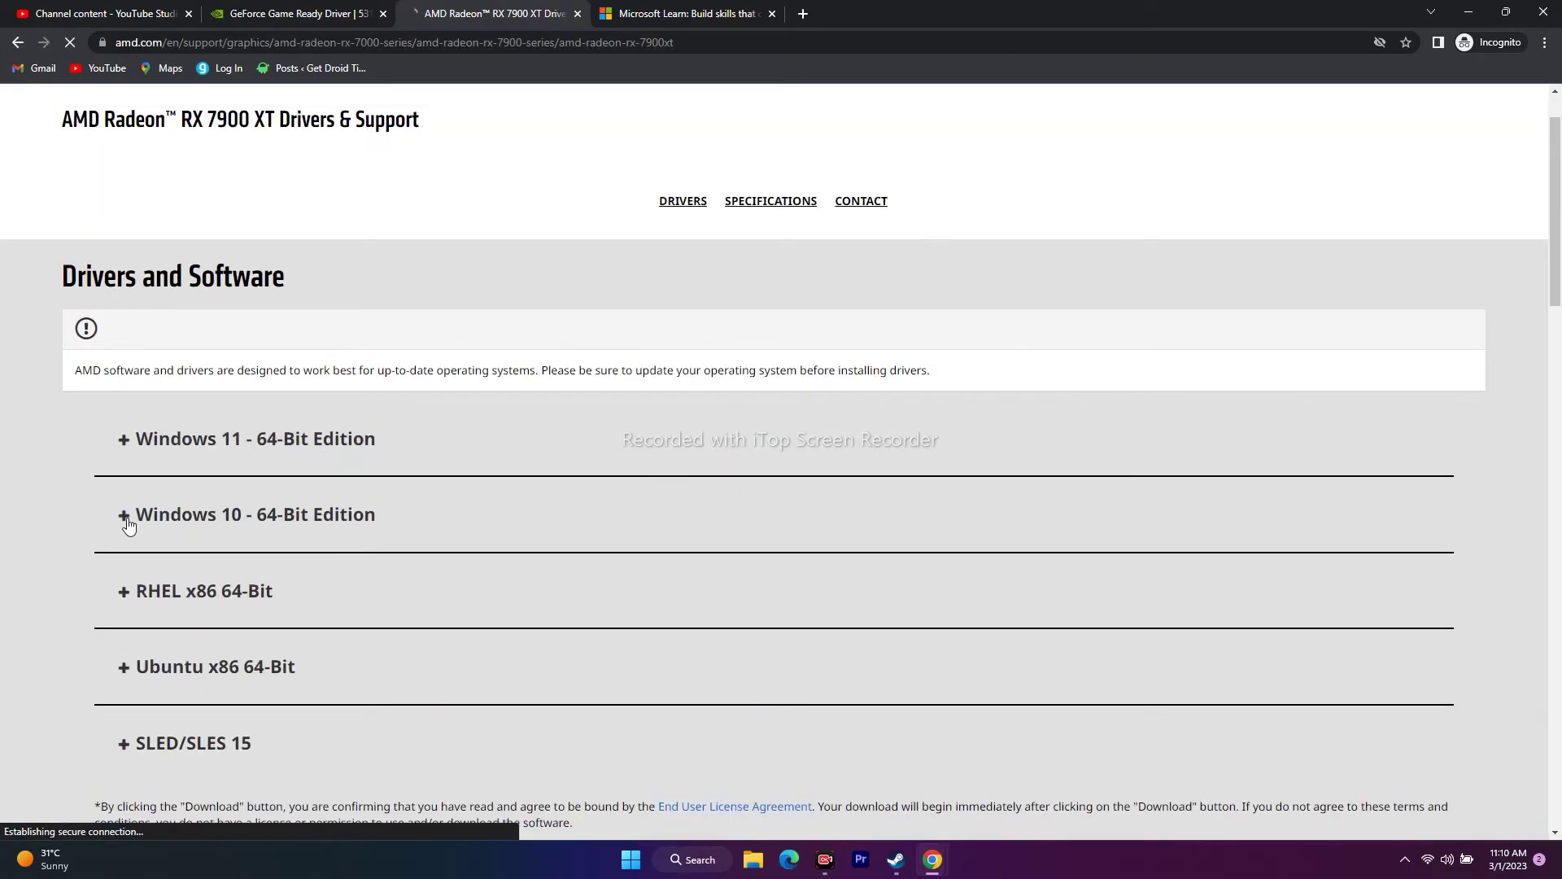
# Look at the Windows 11 64-bit and Windows 10 64-bit driver sections, collapsing each one again
pyautogui.scroll(-1, 511, 387)
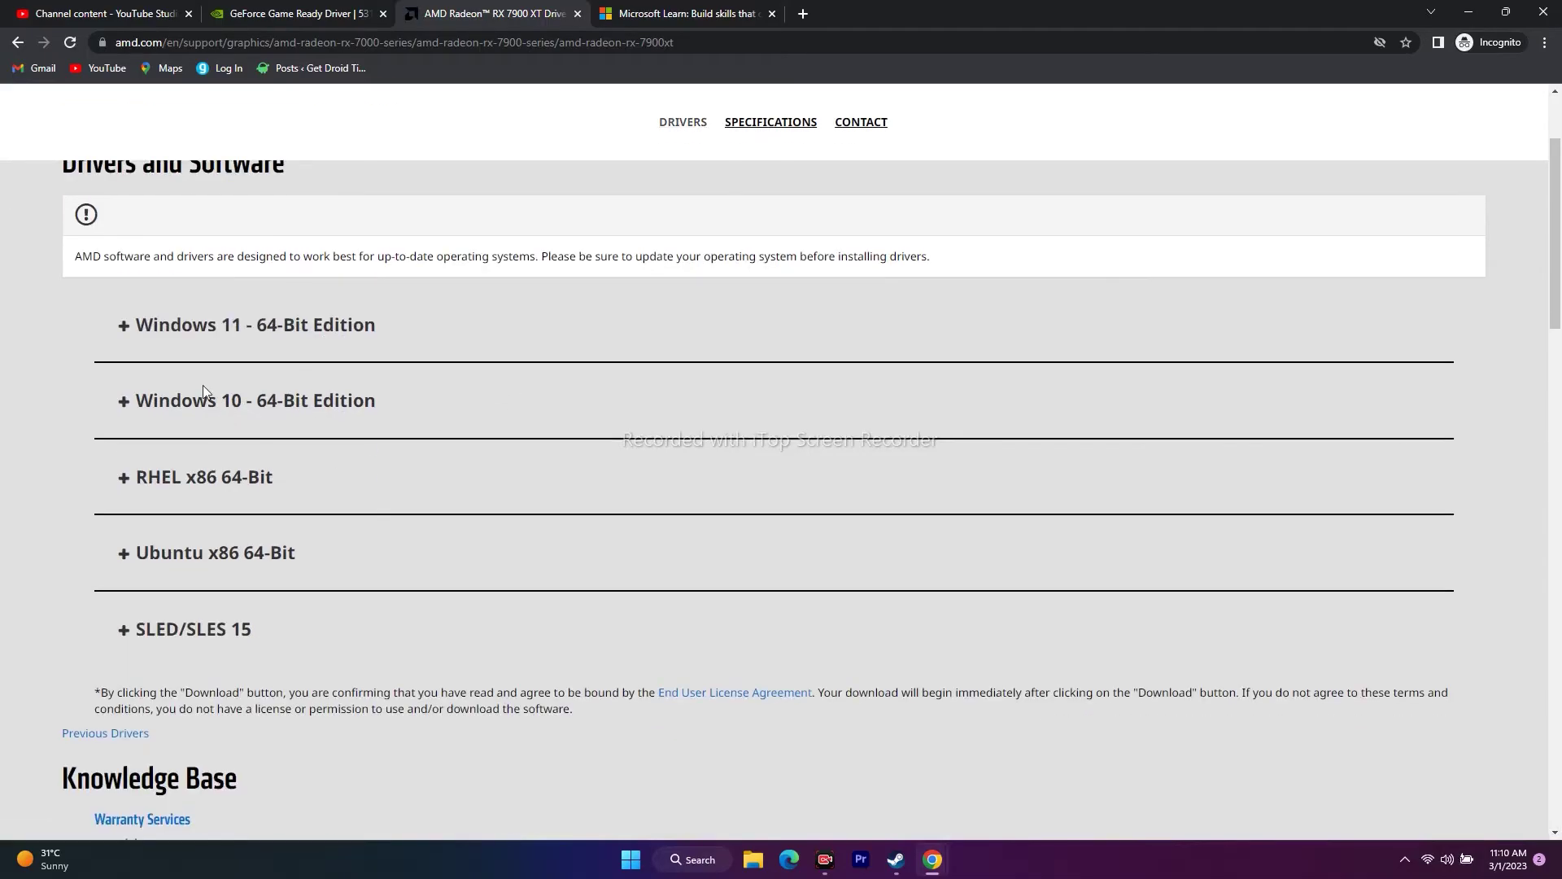
pyautogui.click(123, 325)
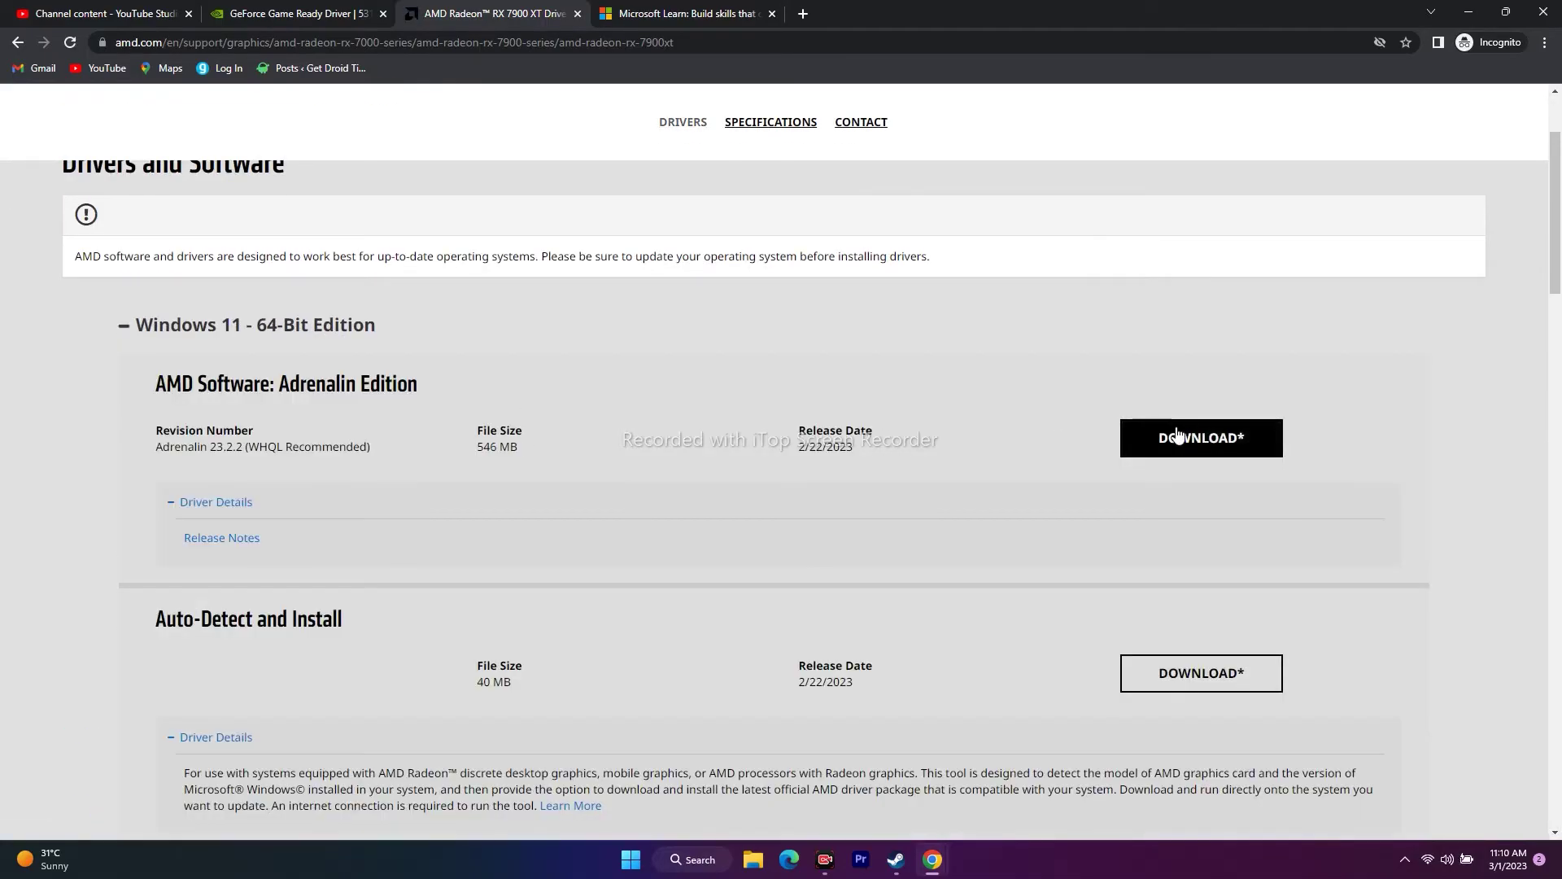
pyautogui.click(123, 328)
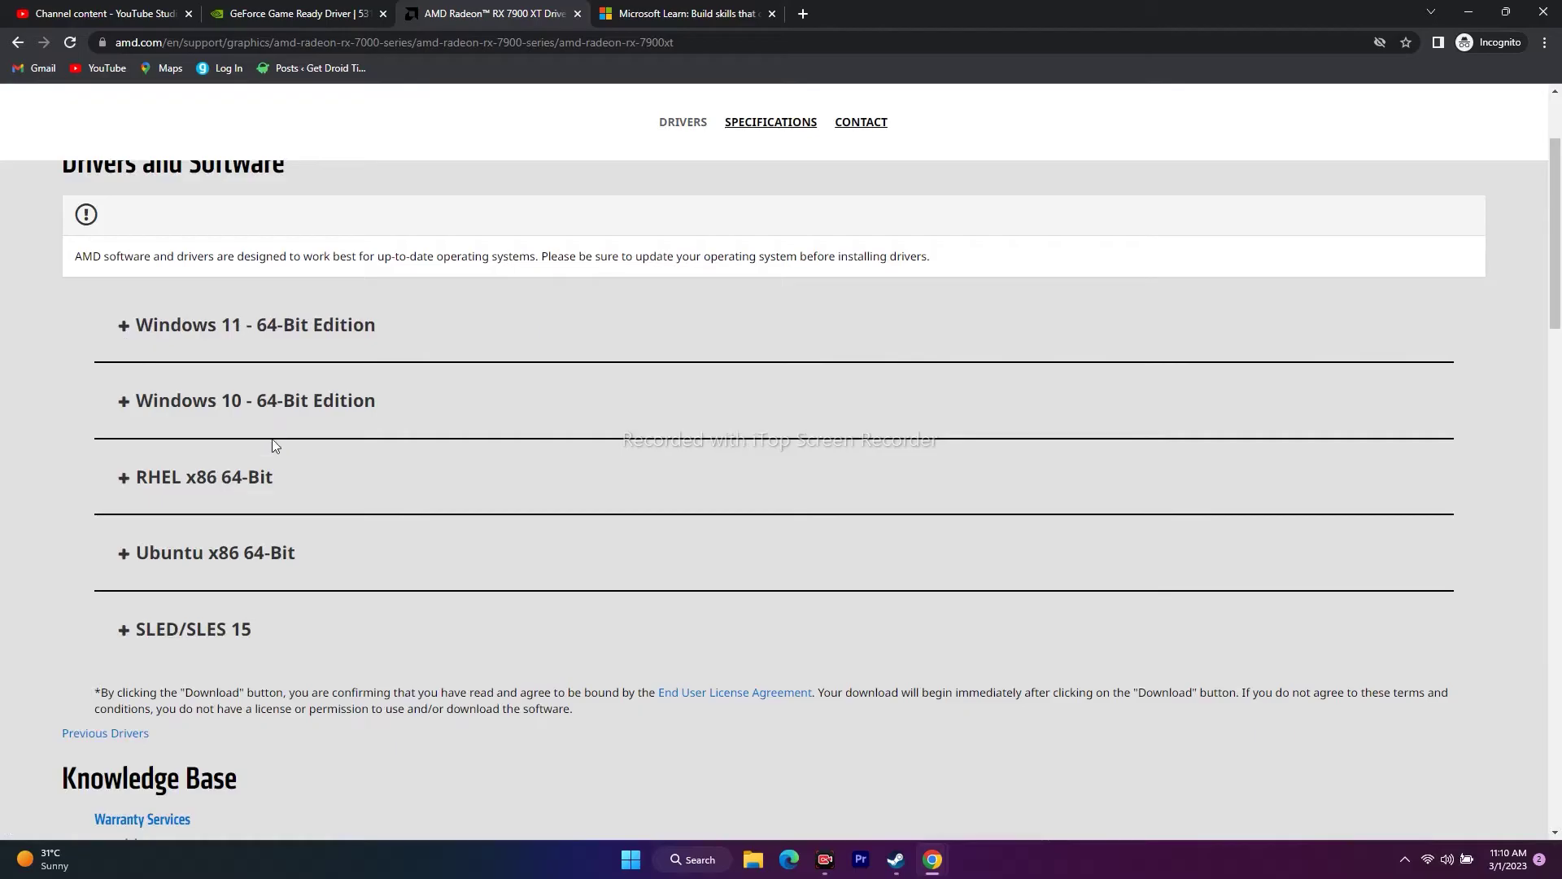
pyautogui.click(128, 403)
pyautogui.click(124, 402)
# Load google.com in the Microsoft Learn tab and dismiss the password safety notice
pyautogui.click(675, 13)
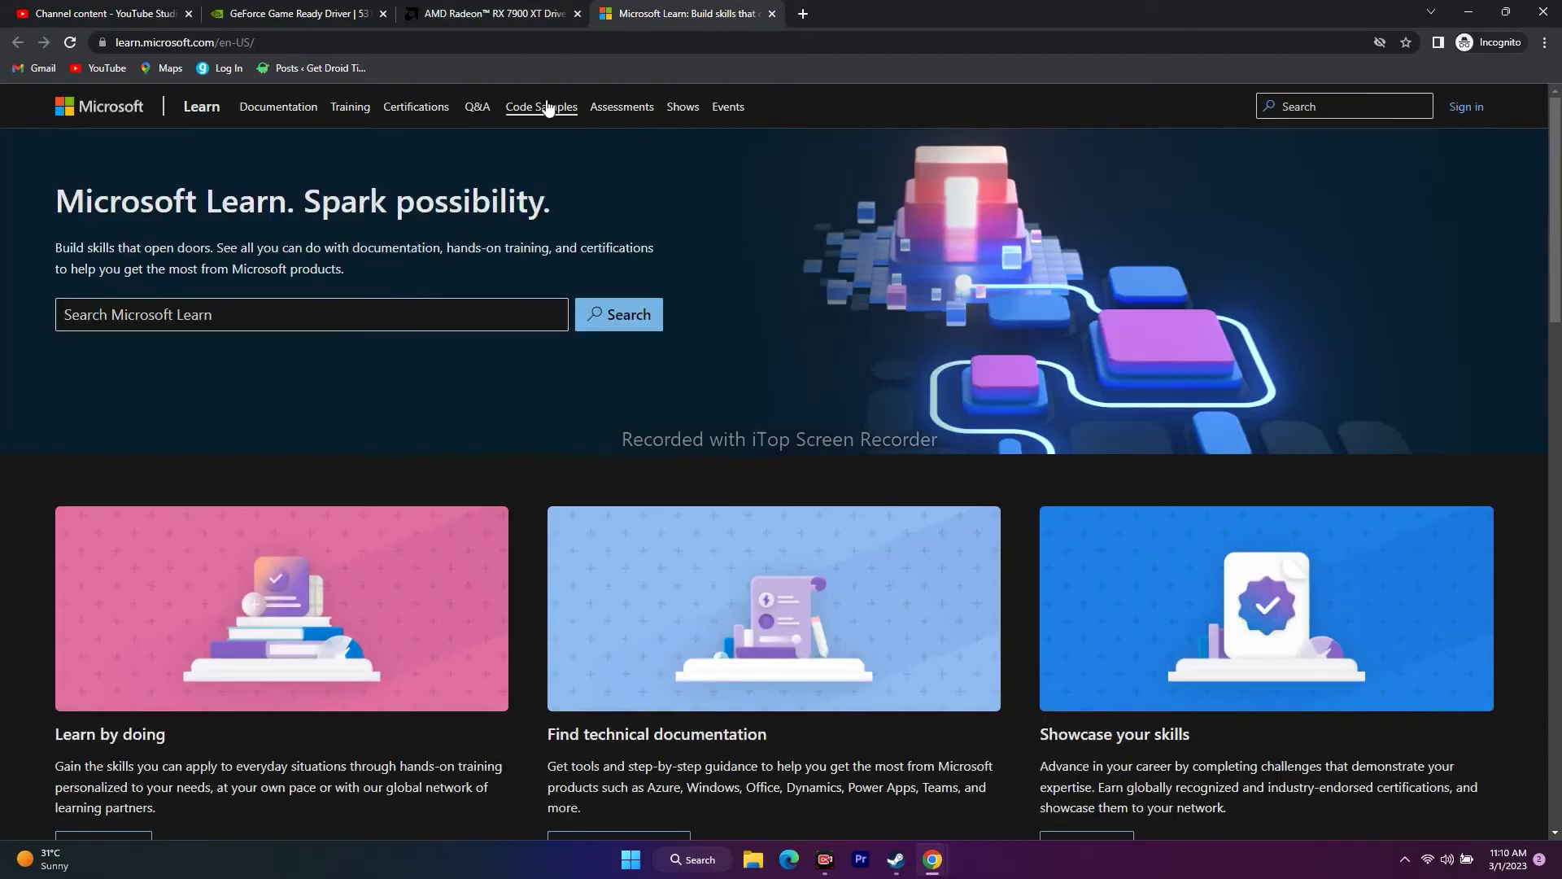
pyautogui.click(561, 43)
pyautogui.write('googl')
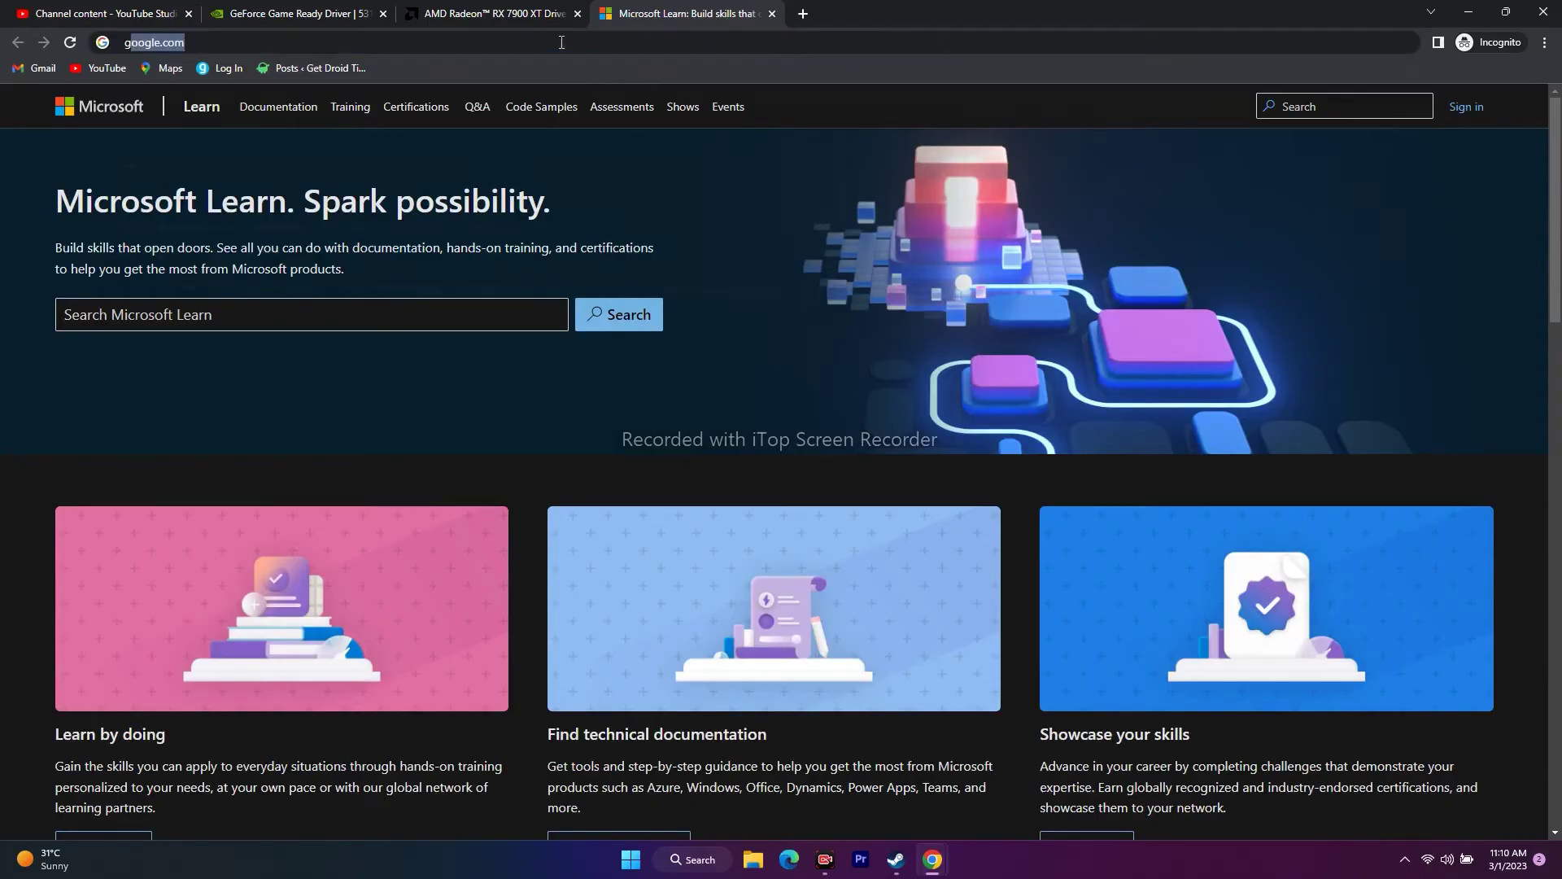
pyautogui.write('e')
pyautogui.press('Return')
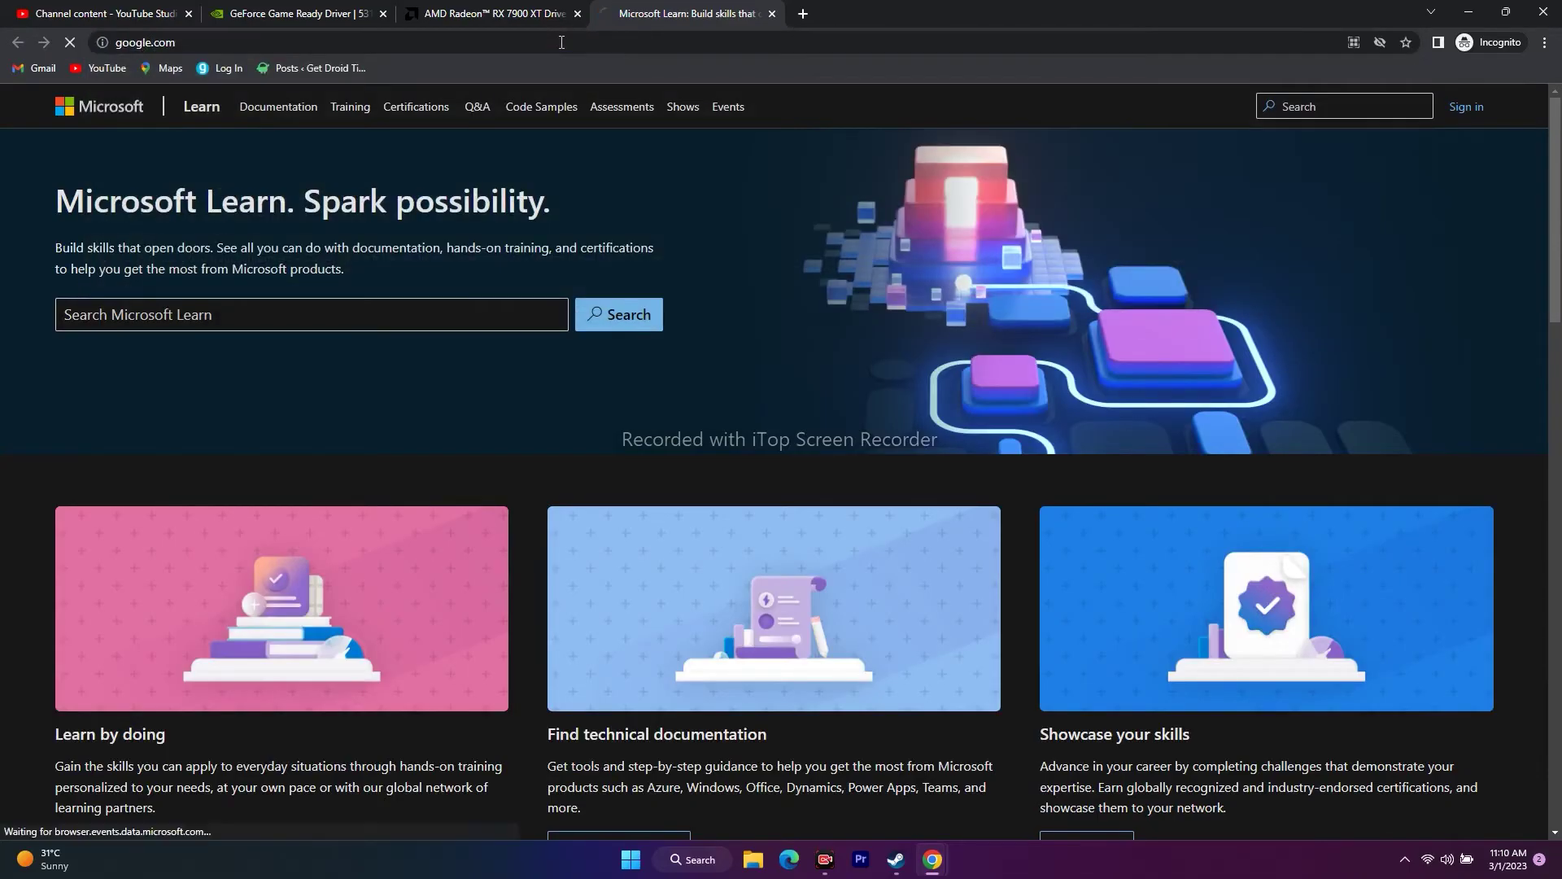
pyautogui.click(663, 413)
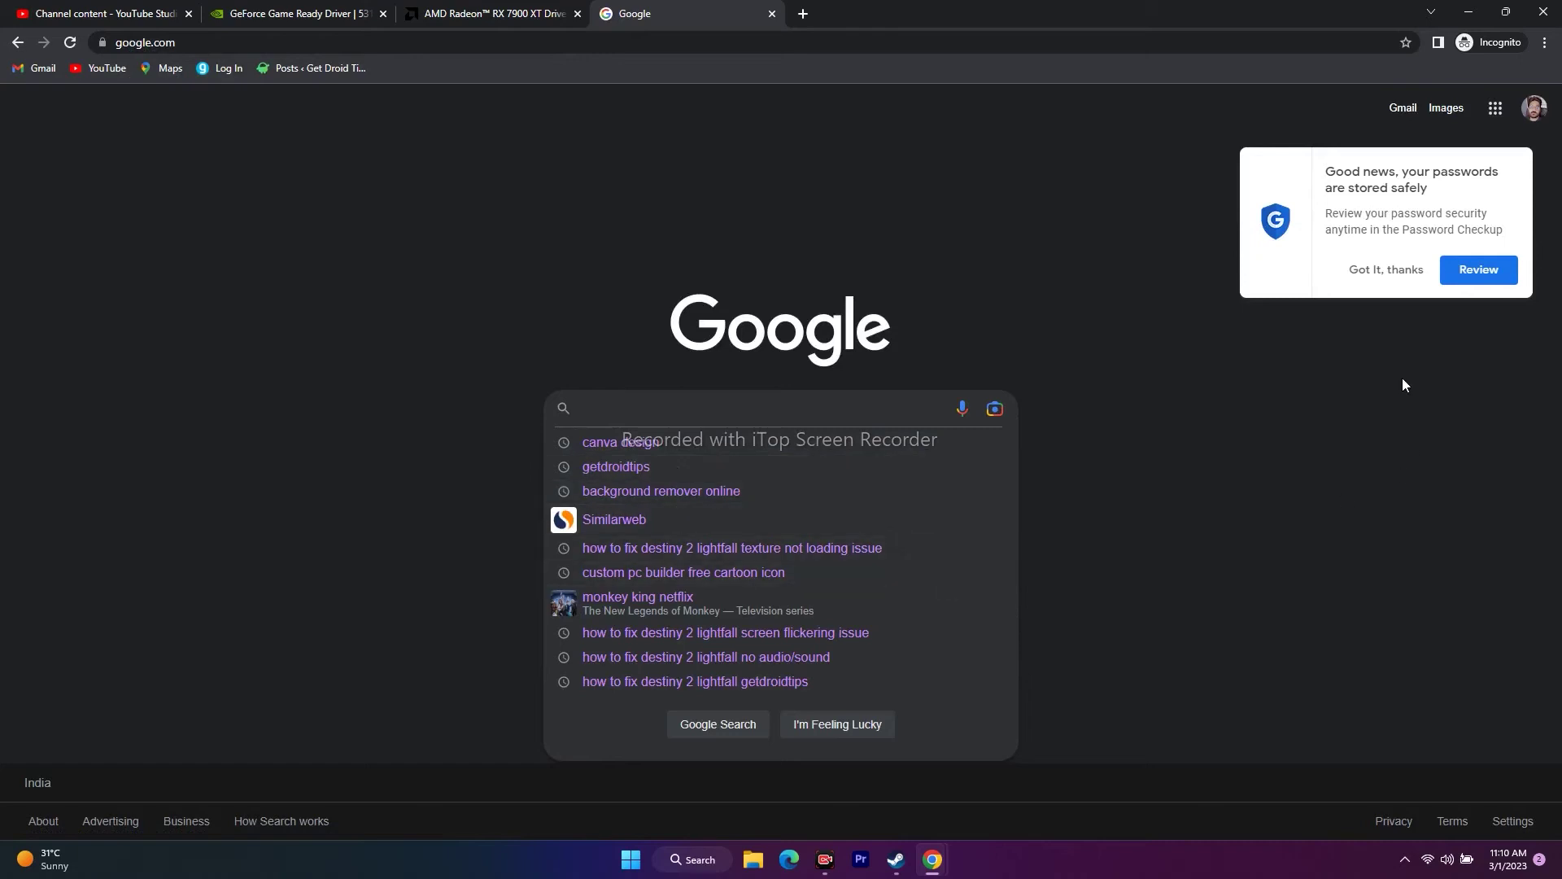
pyautogui.click(1401, 270)
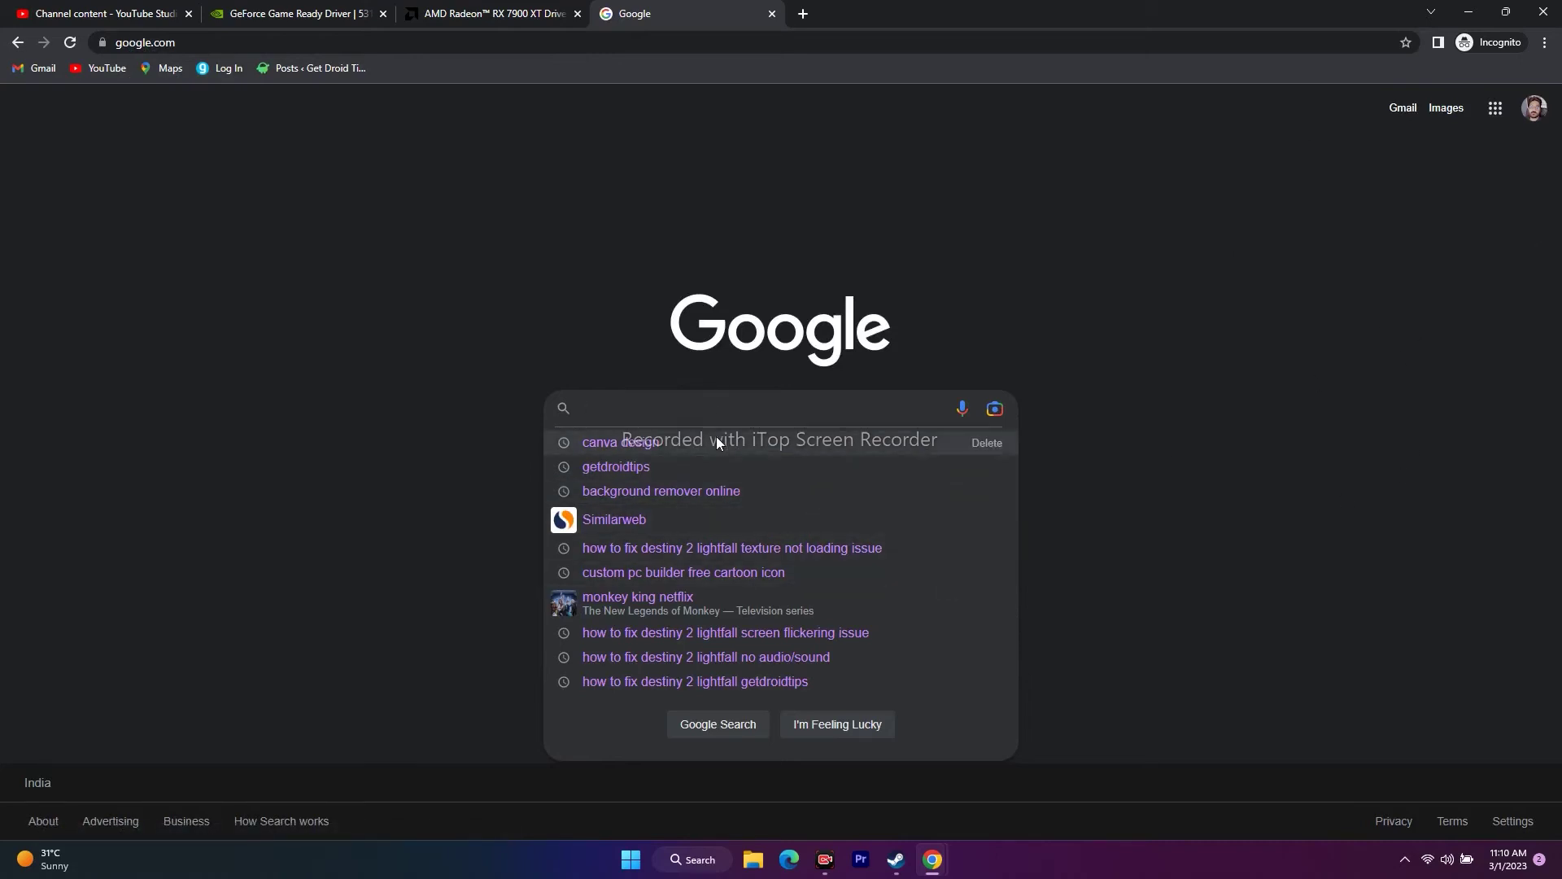
# Search for "microsoft visual c++ download" and find the X86 and X64 packages on Microsoft's latest supported Visual C++ Redistributable page
pyautogui.write('micr')
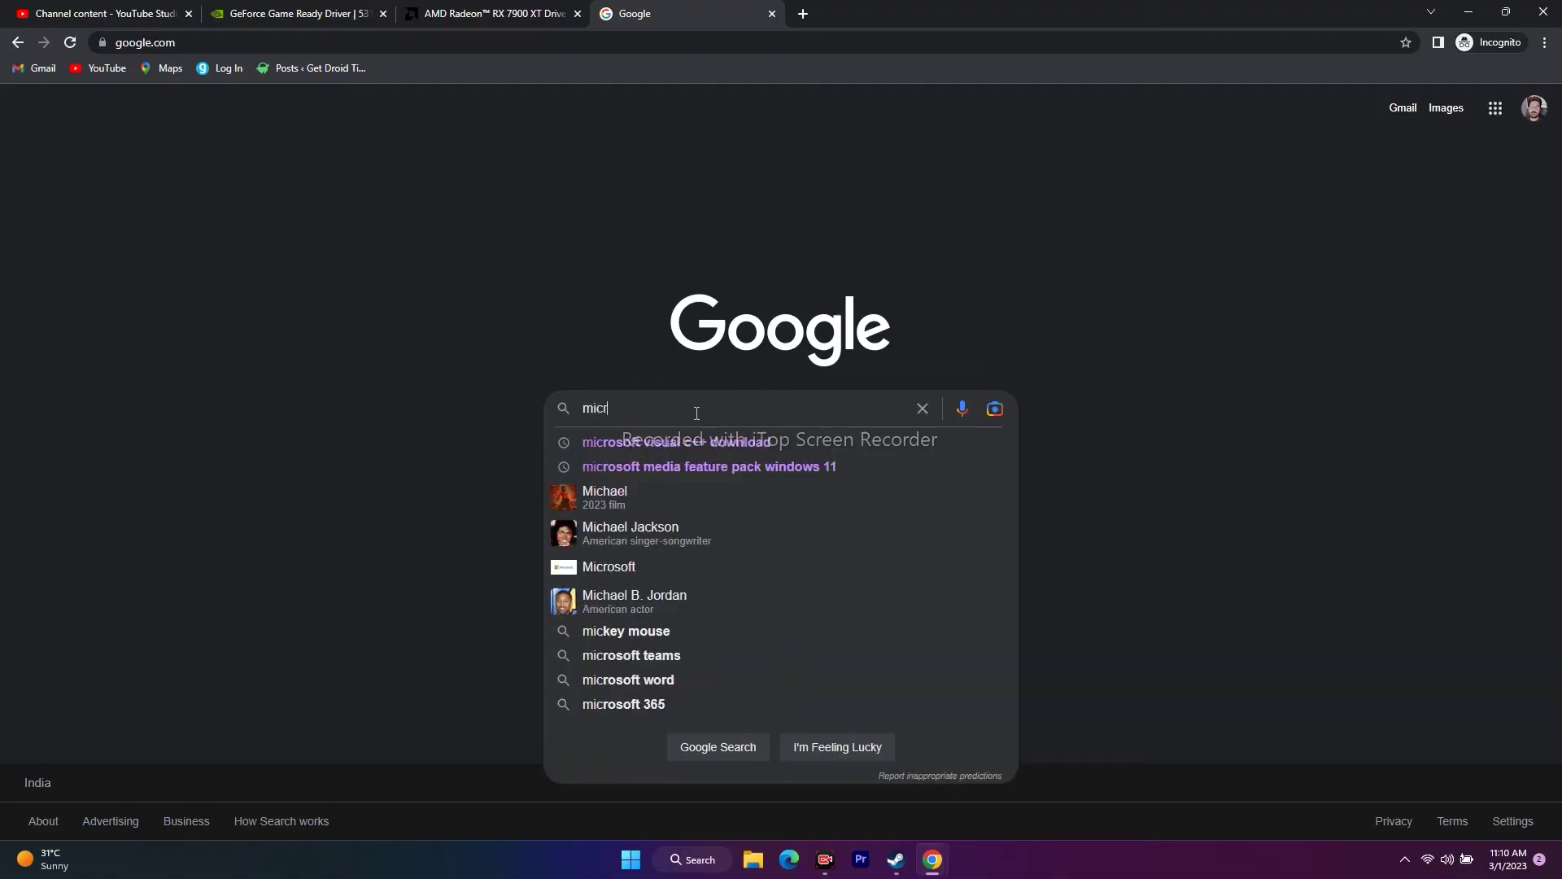
pyautogui.click(700, 442)
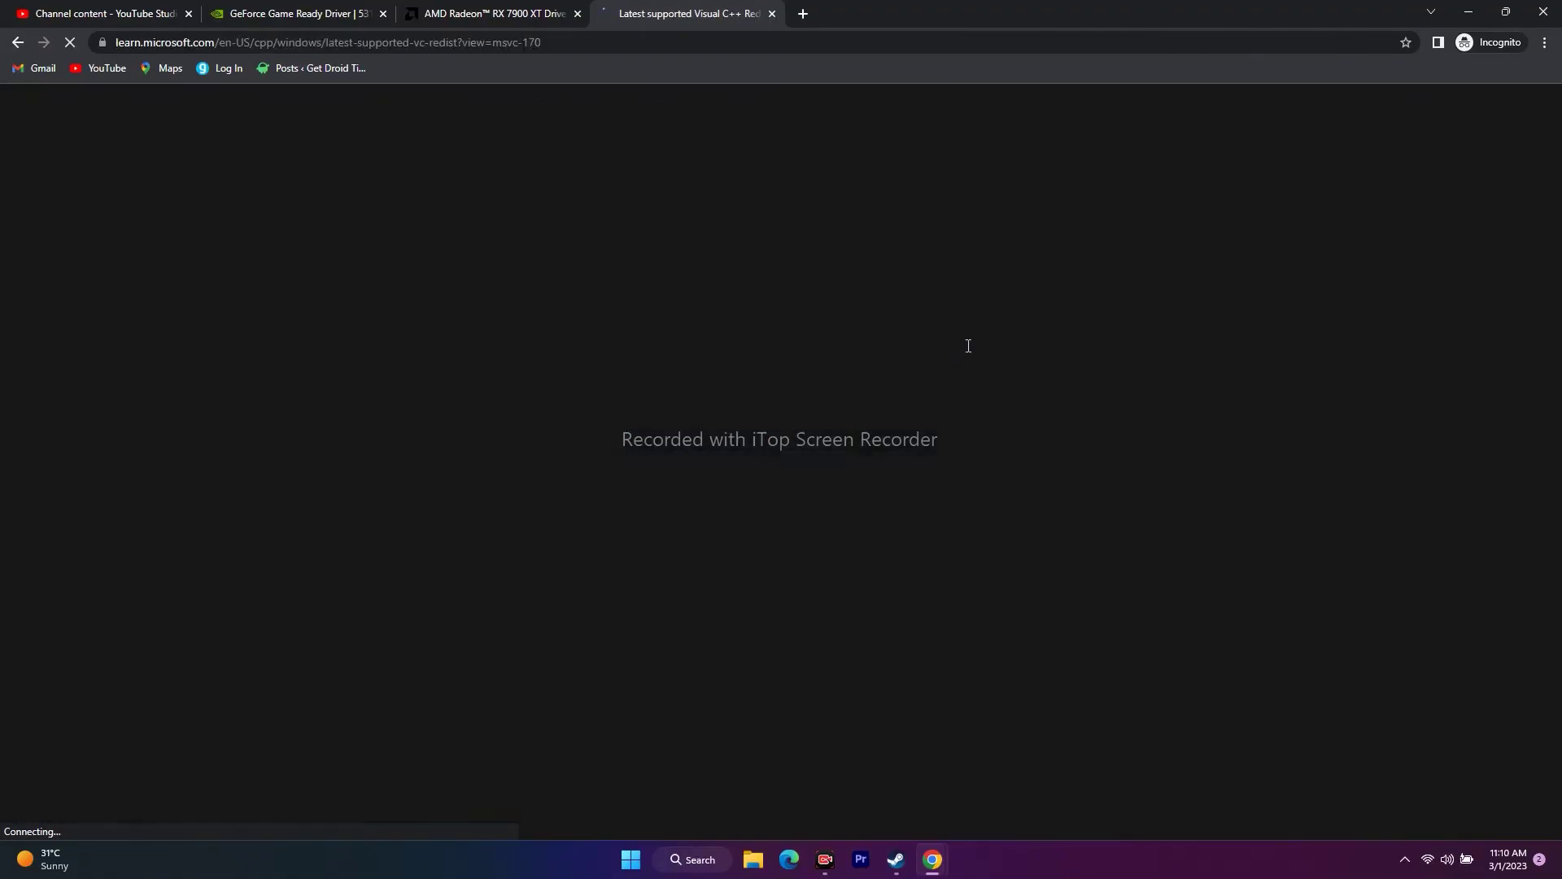
pyautogui.scroll(-2, 1353, 399)
pyautogui.scroll(-2, 1352, 398)
pyautogui.scroll(3, 1353, 399)
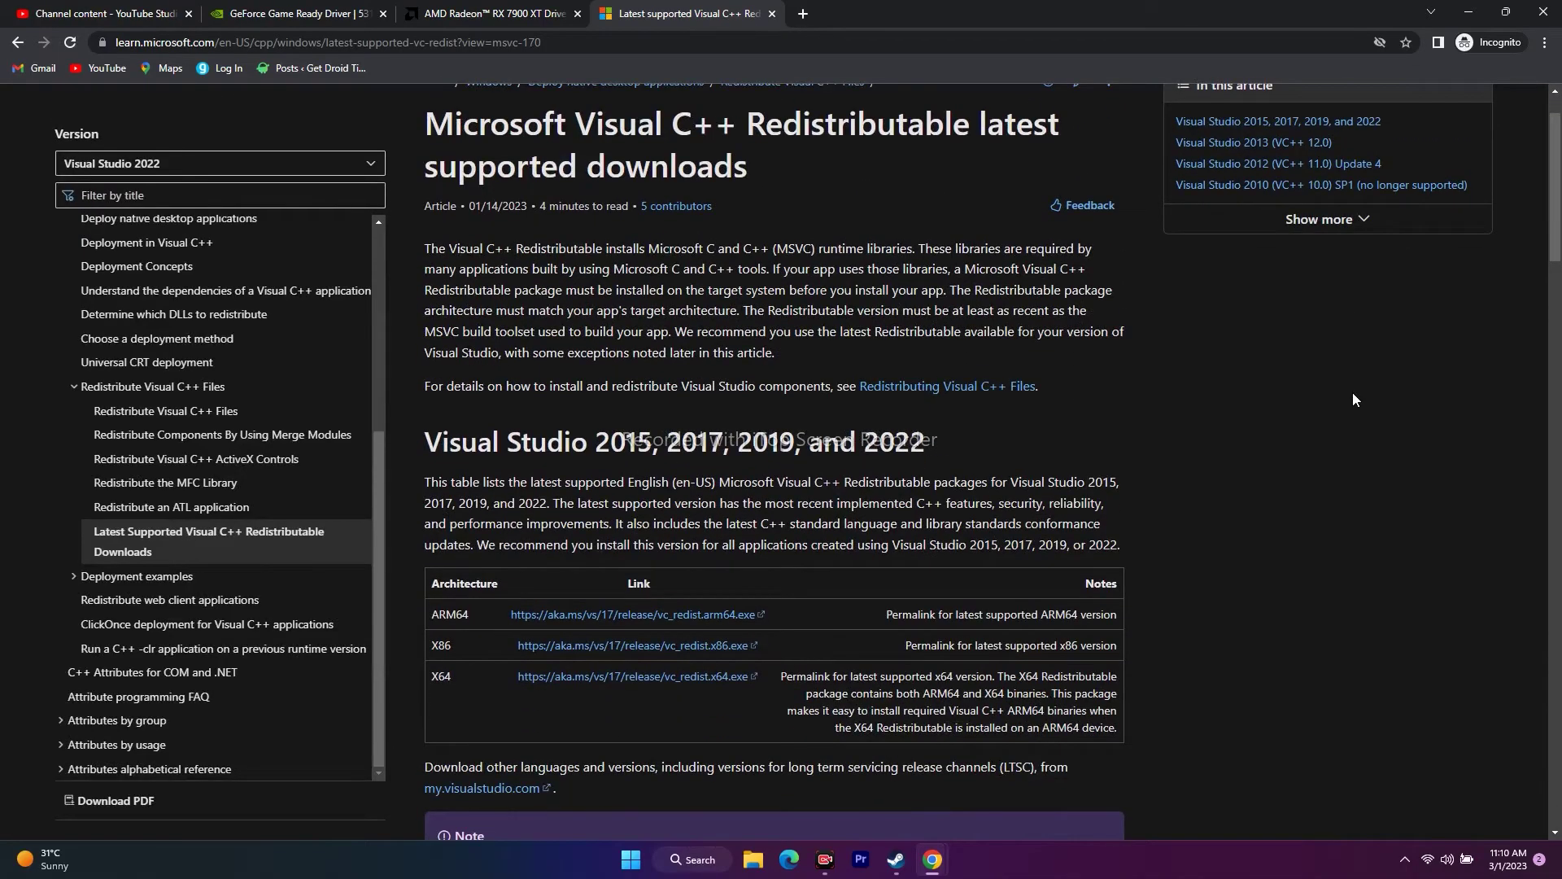
pyautogui.scroll(-1, 1352, 392)
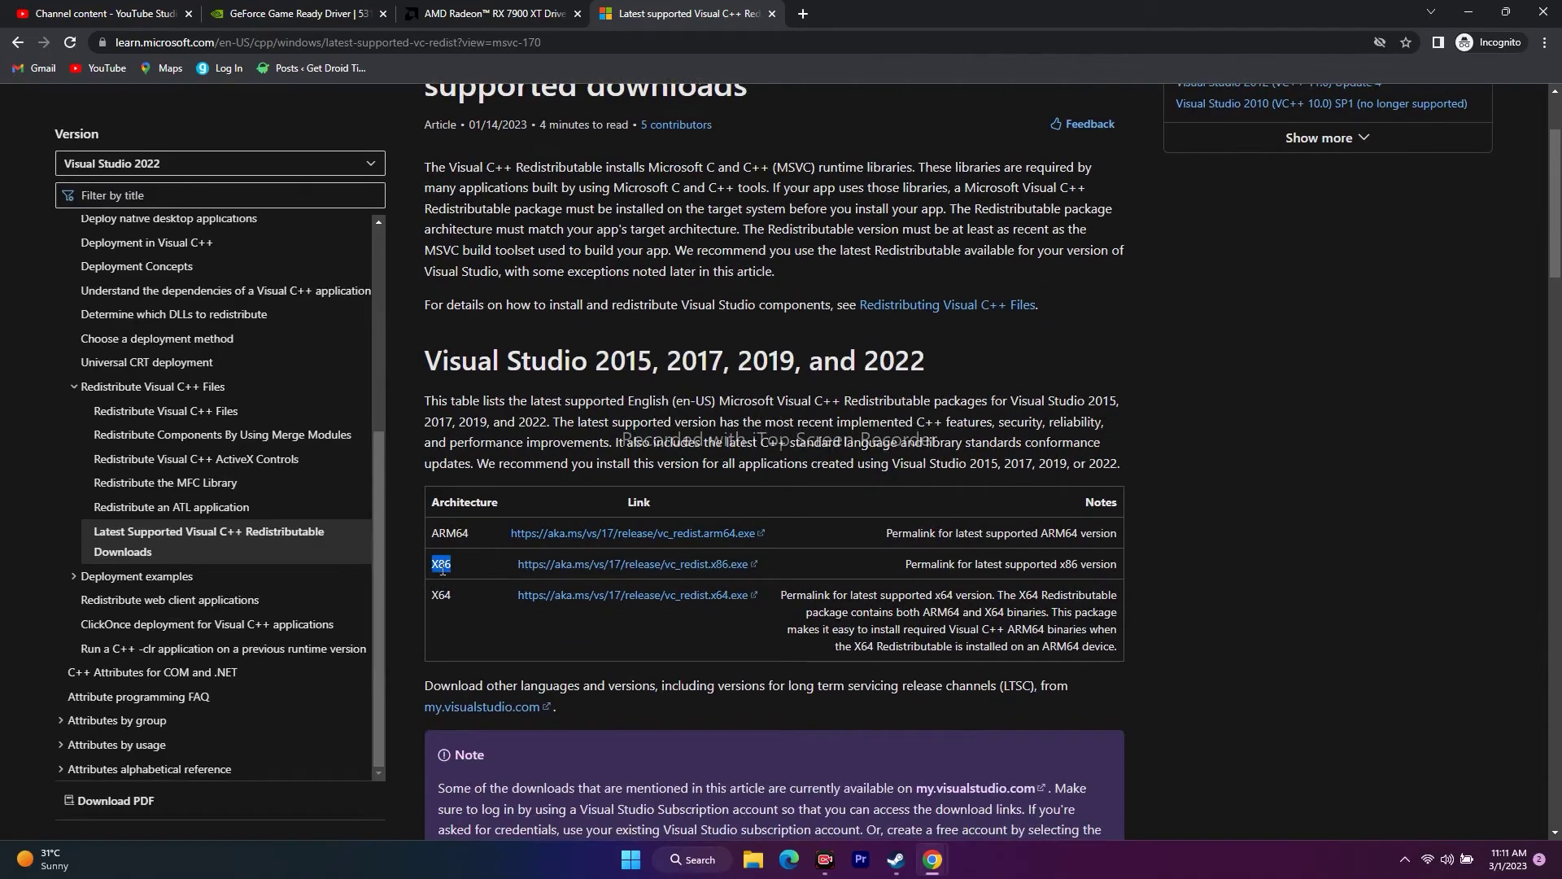
pyautogui.click(443, 587)
# Minimize Chrome and open Windows Settings
pyautogui.click(1469, 11)
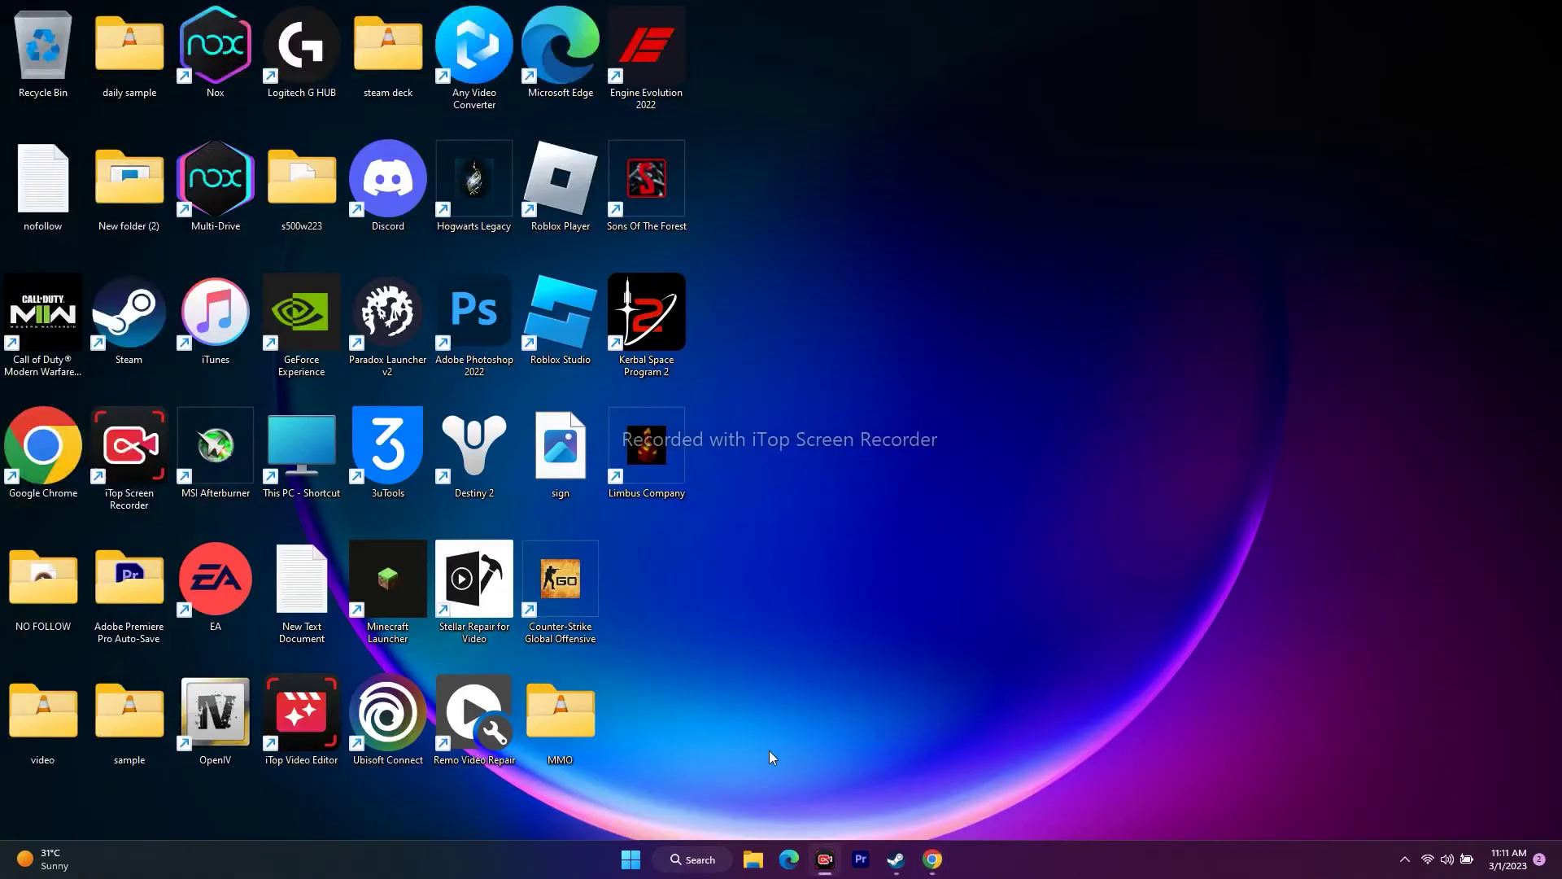
pyautogui.click(688, 859)
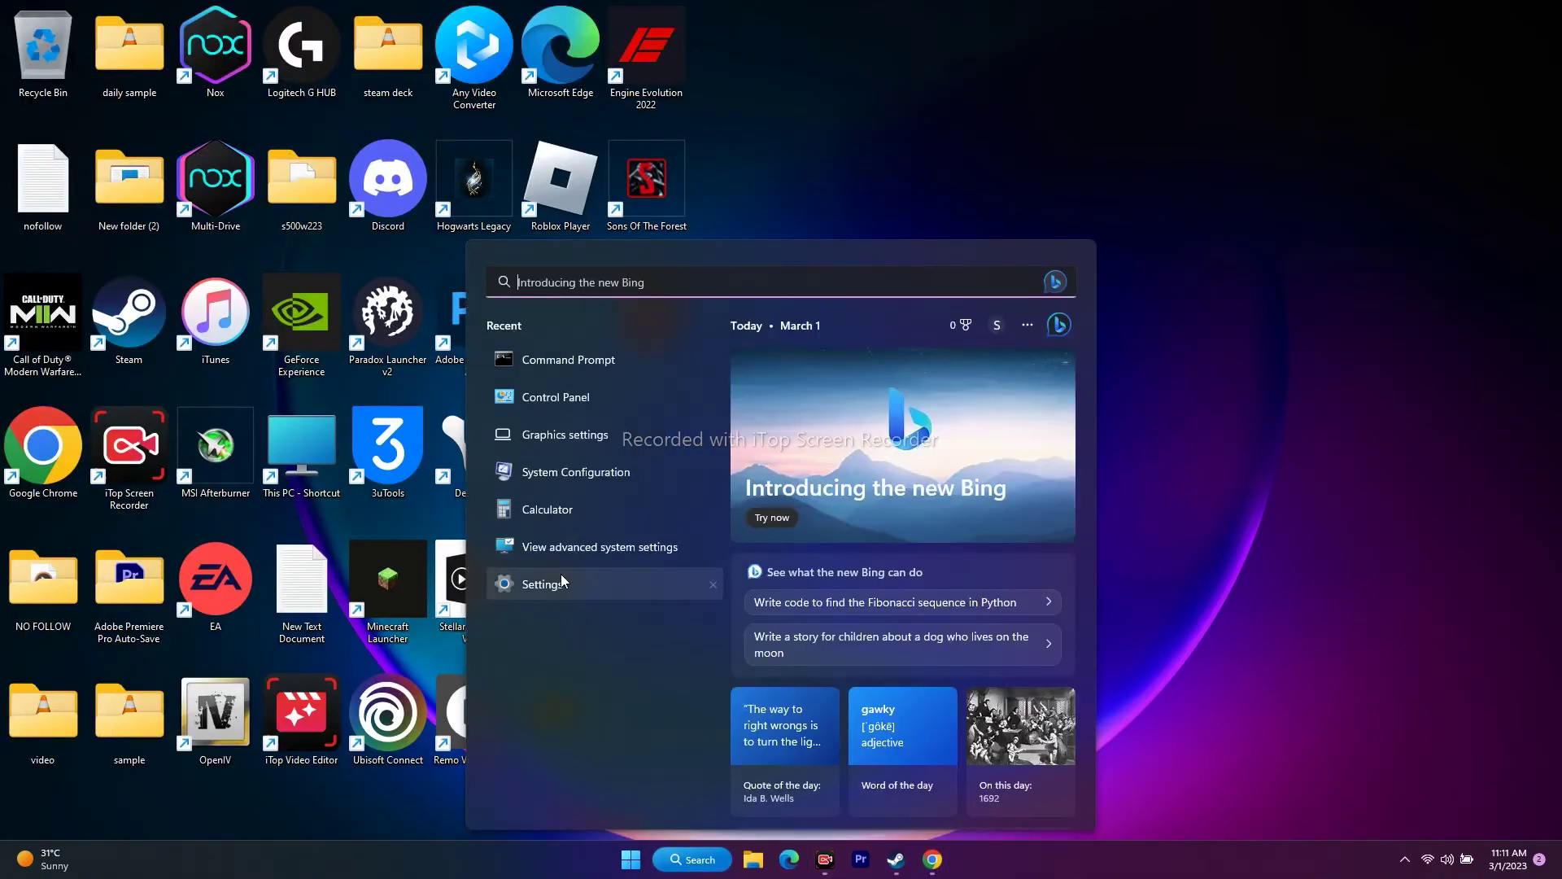
pyautogui.click(561, 581)
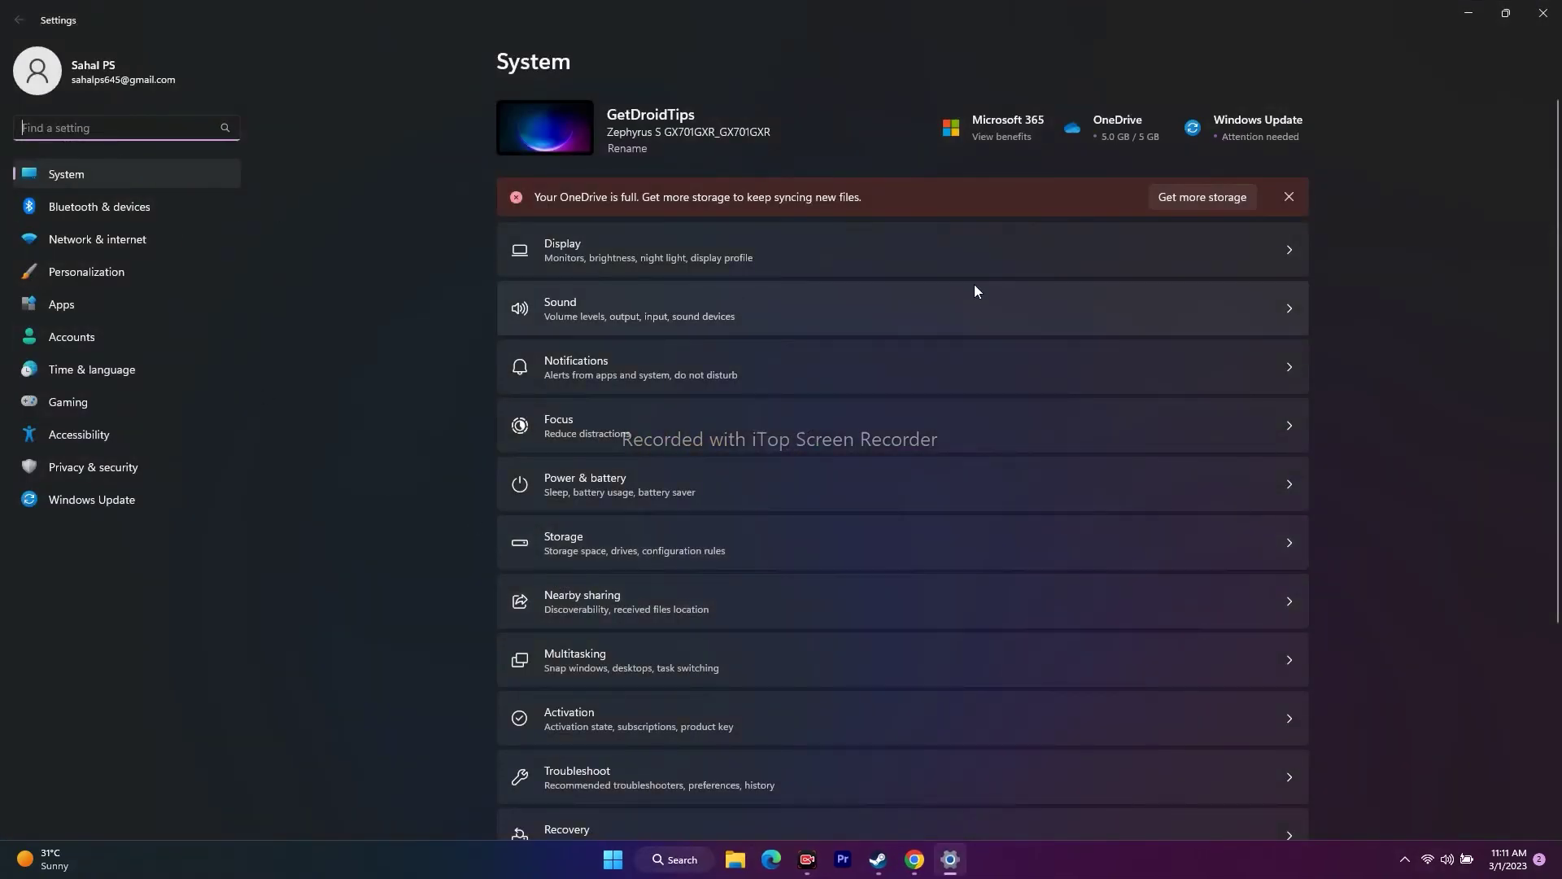
# Check the system type in the device specifications on the System About page, and close Settings
pyautogui.scroll(-5, 974, 285)
pyautogui.click(551, 762)
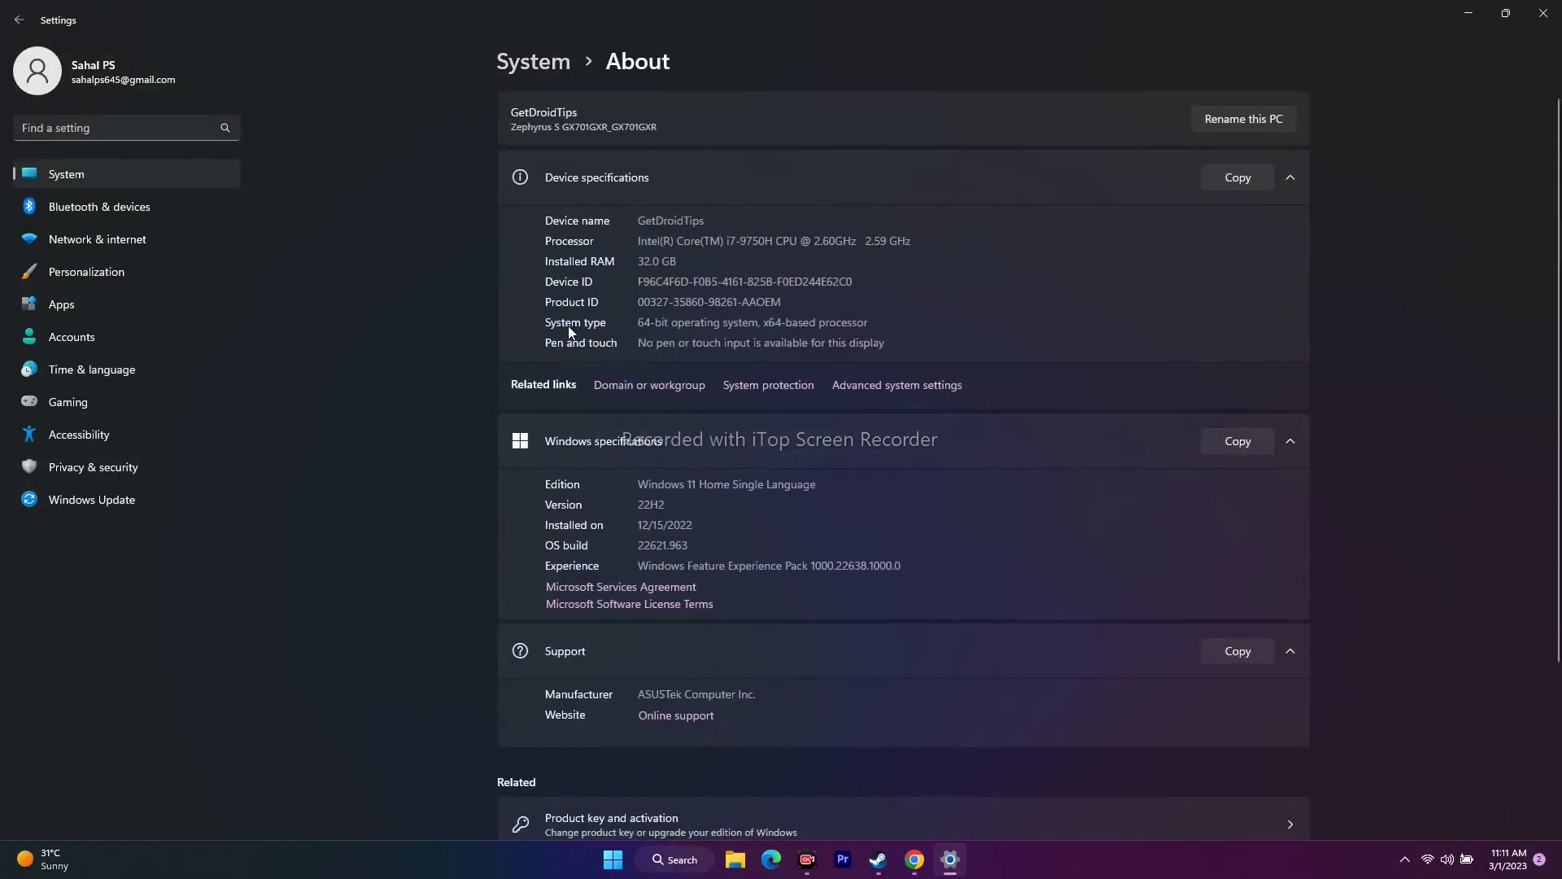
pyautogui.moveTo(637, 324); pyautogui.dragTo(878, 323)
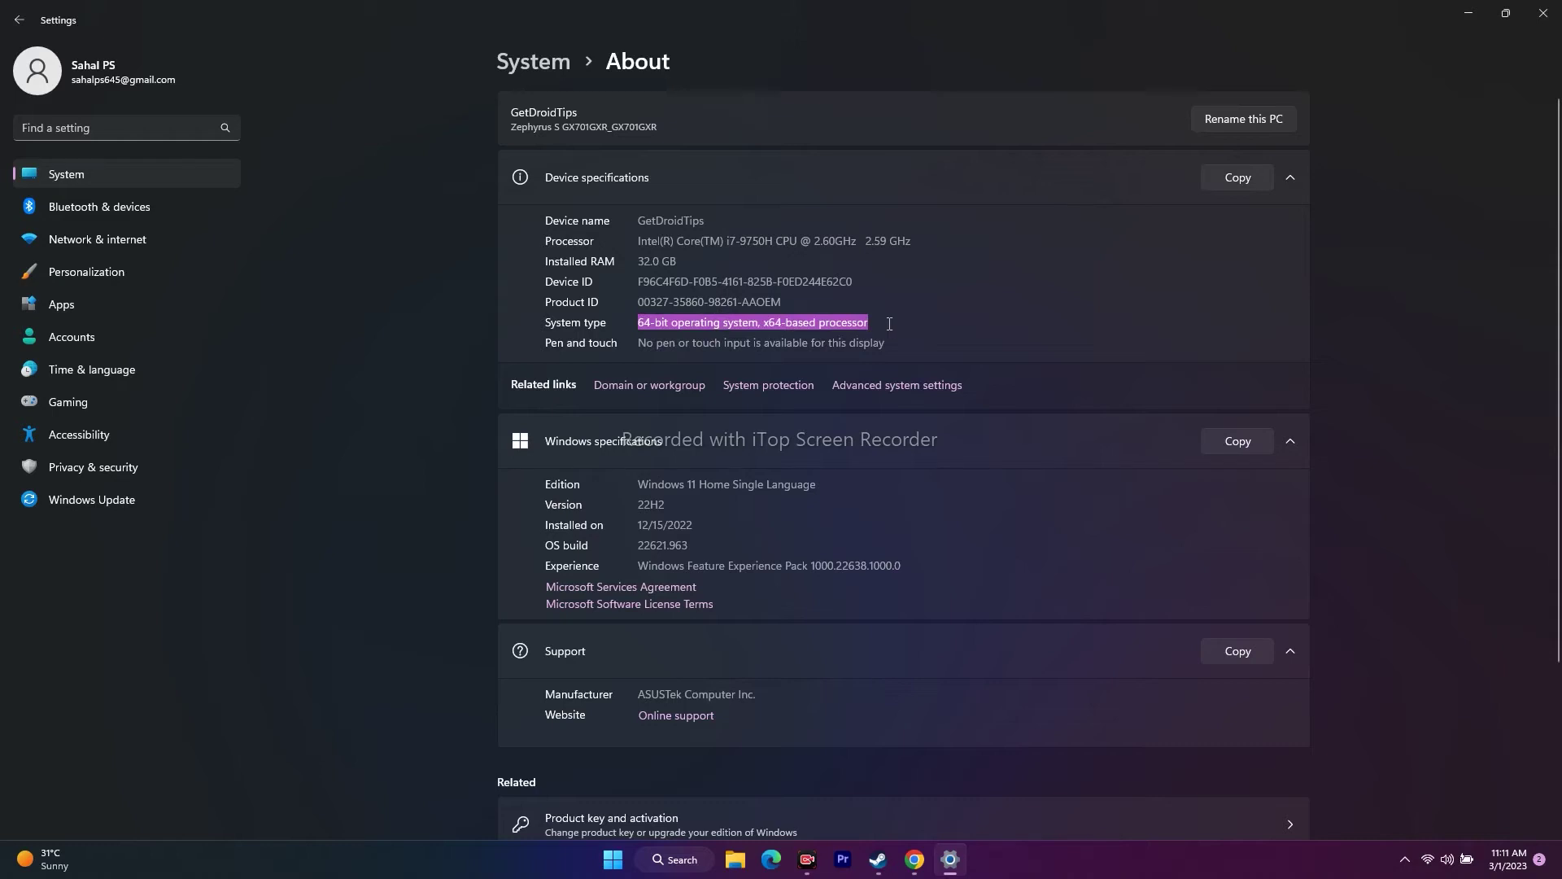
pyautogui.click(890, 323)
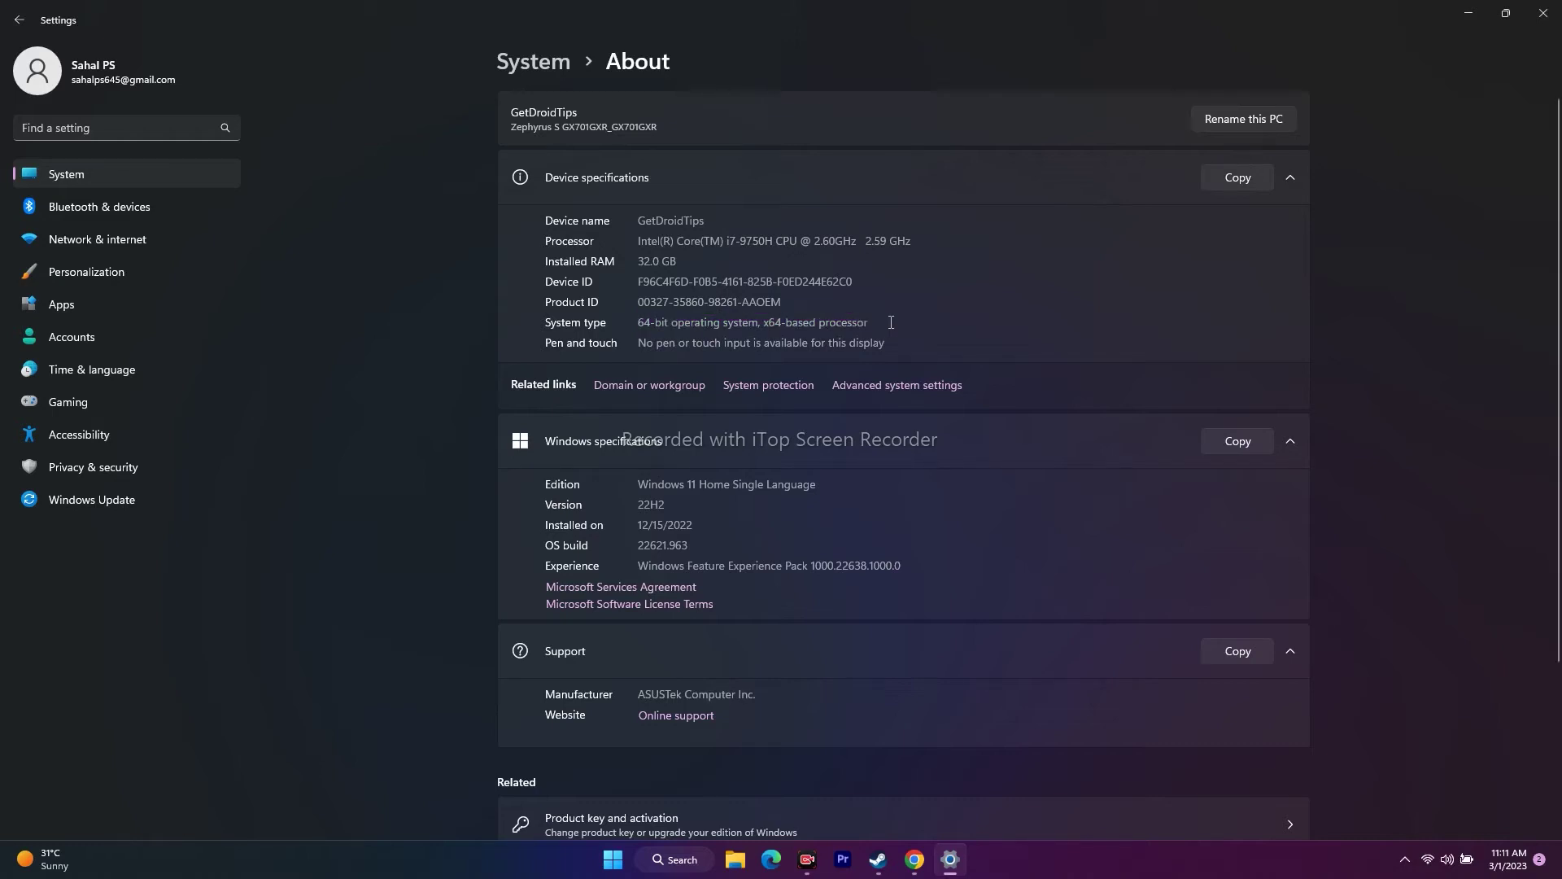
pyautogui.moveTo(640, 323); pyautogui.dragTo(884, 317)
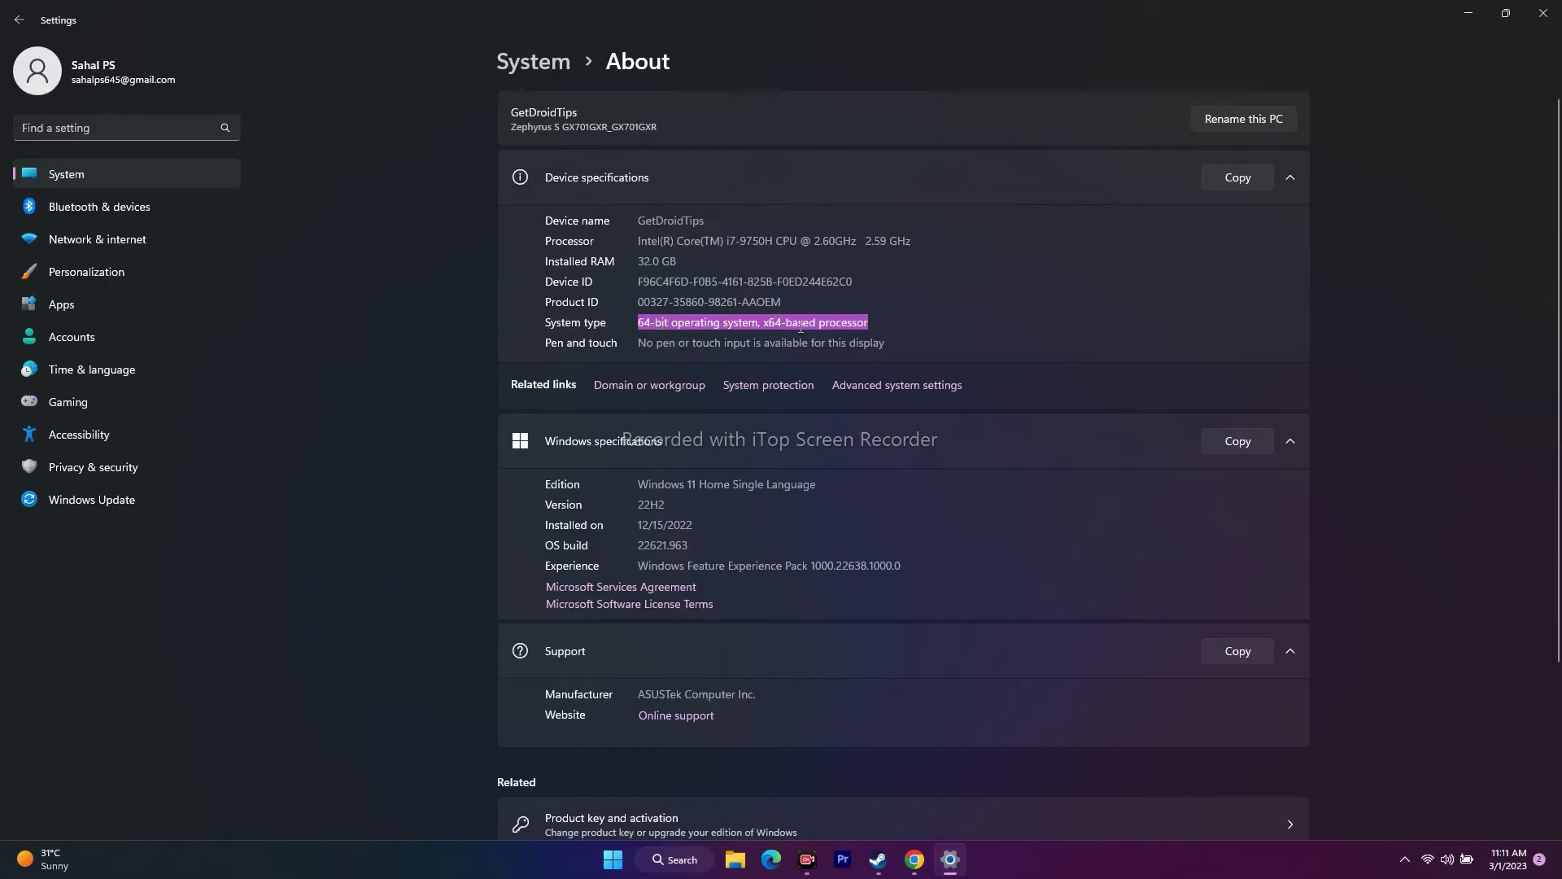
pyautogui.click(775, 323)
pyautogui.moveTo(775, 323); pyautogui.dragTo(875, 323)
pyautogui.click(883, 325)
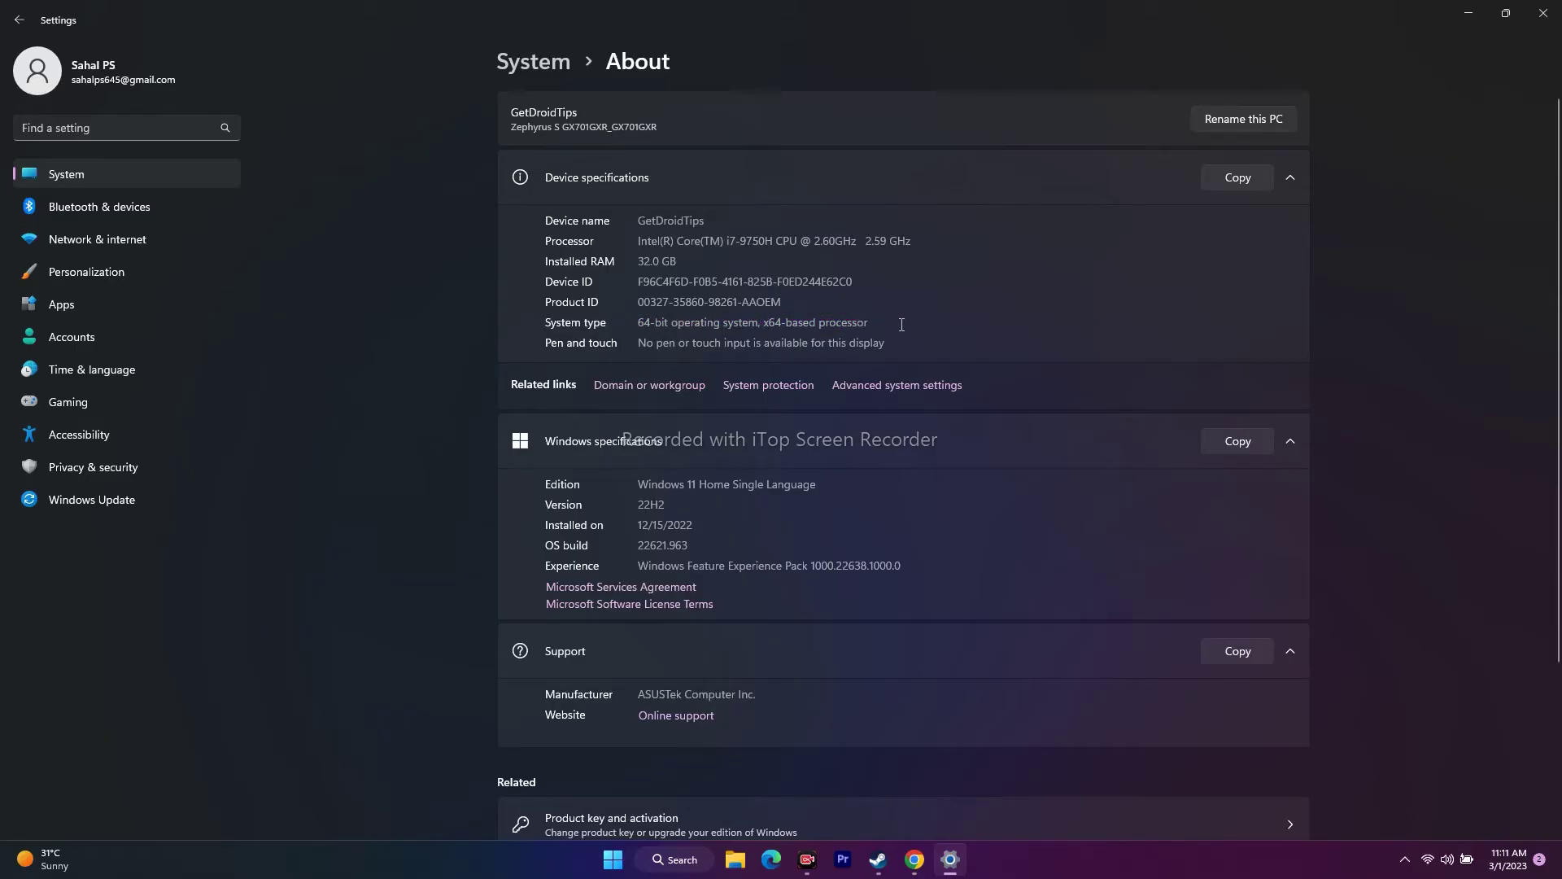
pyautogui.click(1543, 14)
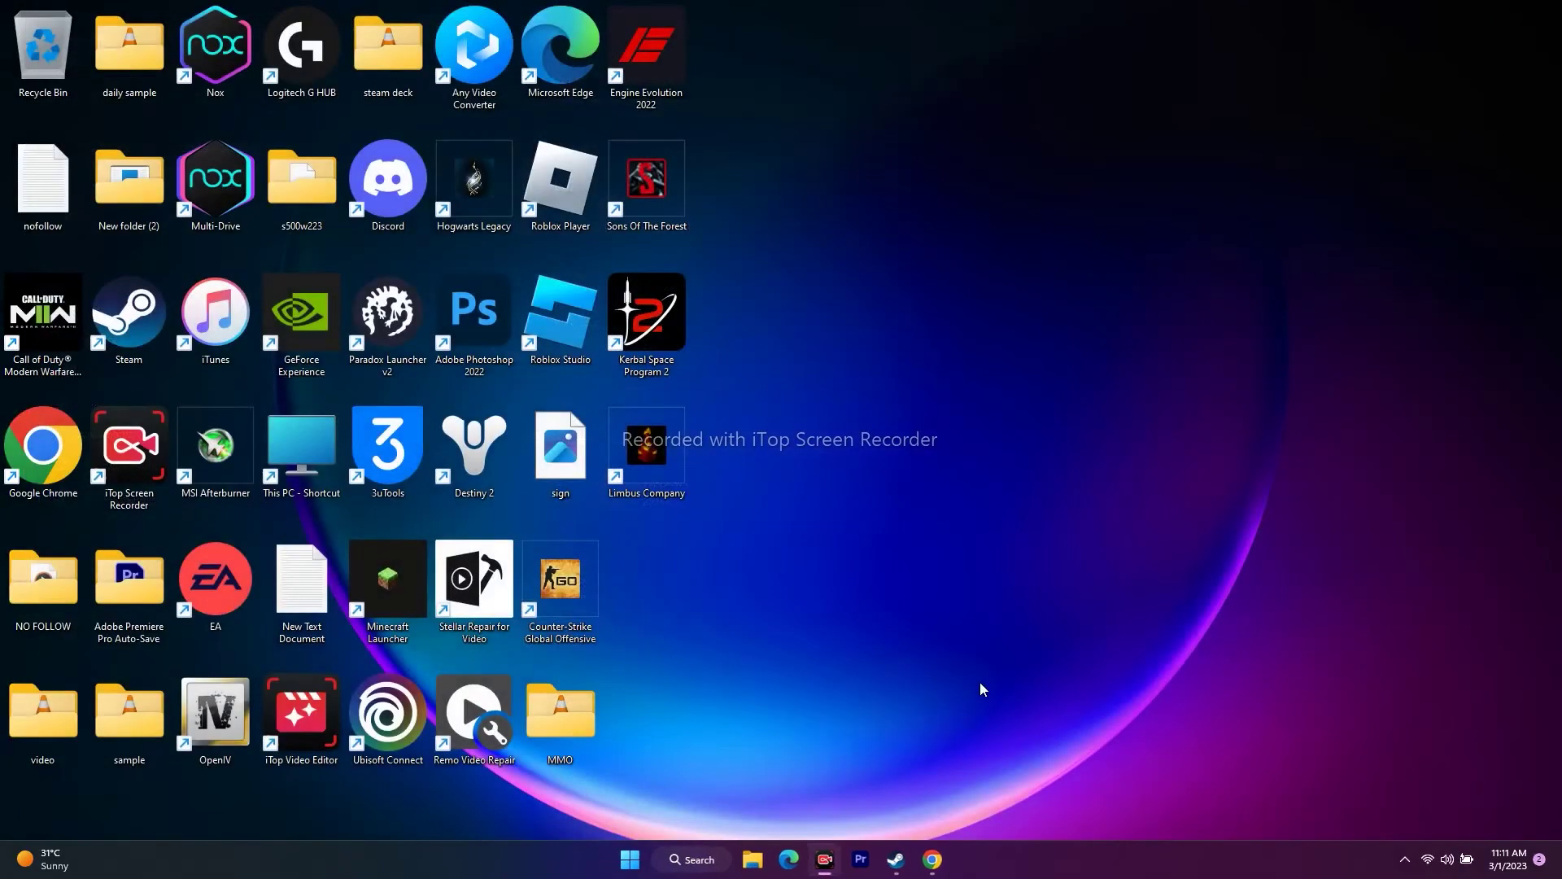
# Switch back to Chrome, look at the X64 Visual C++ Redistributable package in the download table, and minimize the browser
pyautogui.click(914, 859)
pyautogui.click(1025, 773)
pyautogui.scroll(-2, 1261, 441)
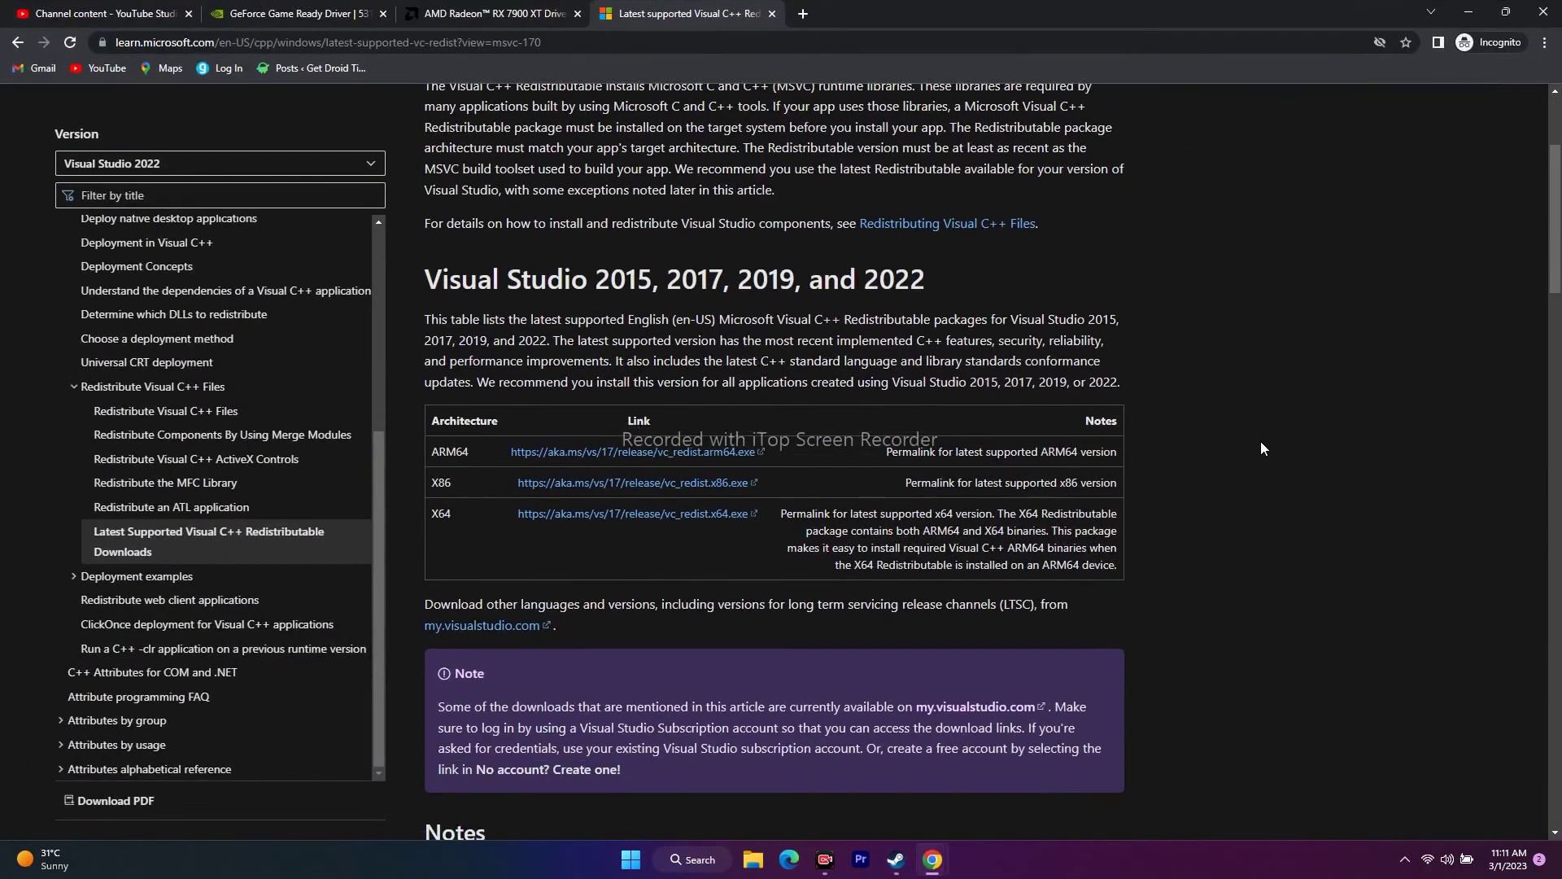
pyautogui.click(458, 522)
pyautogui.click(480, 521)
pyautogui.click(1469, 11)
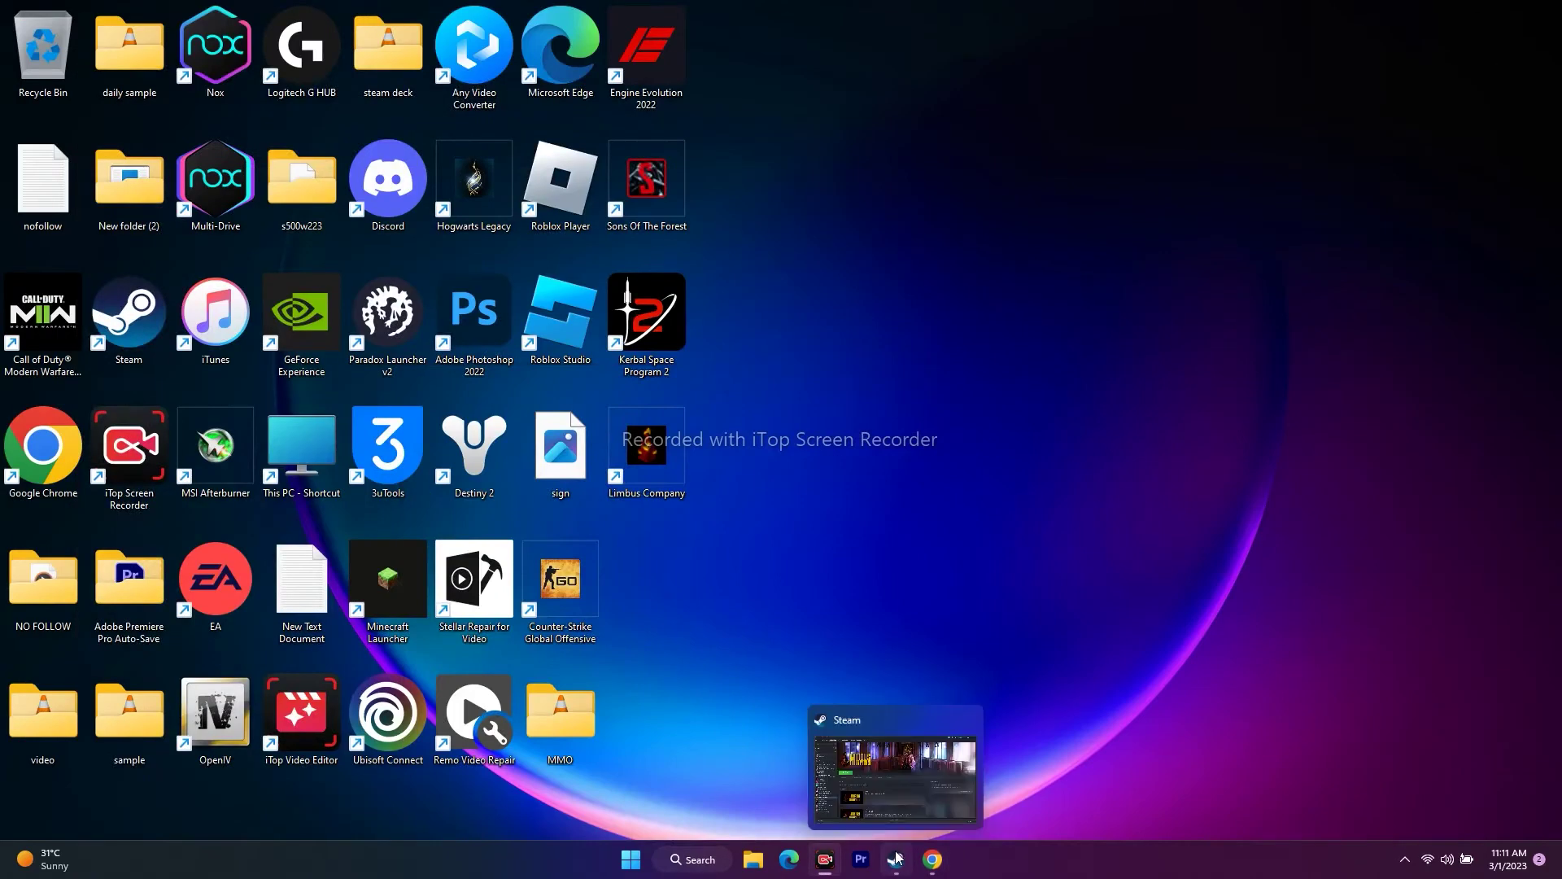
# Switch to Steam and check the in-game overlay option in Limbus Company's General properties, closing the properties and minimizing Steam
pyautogui.click(896, 860)
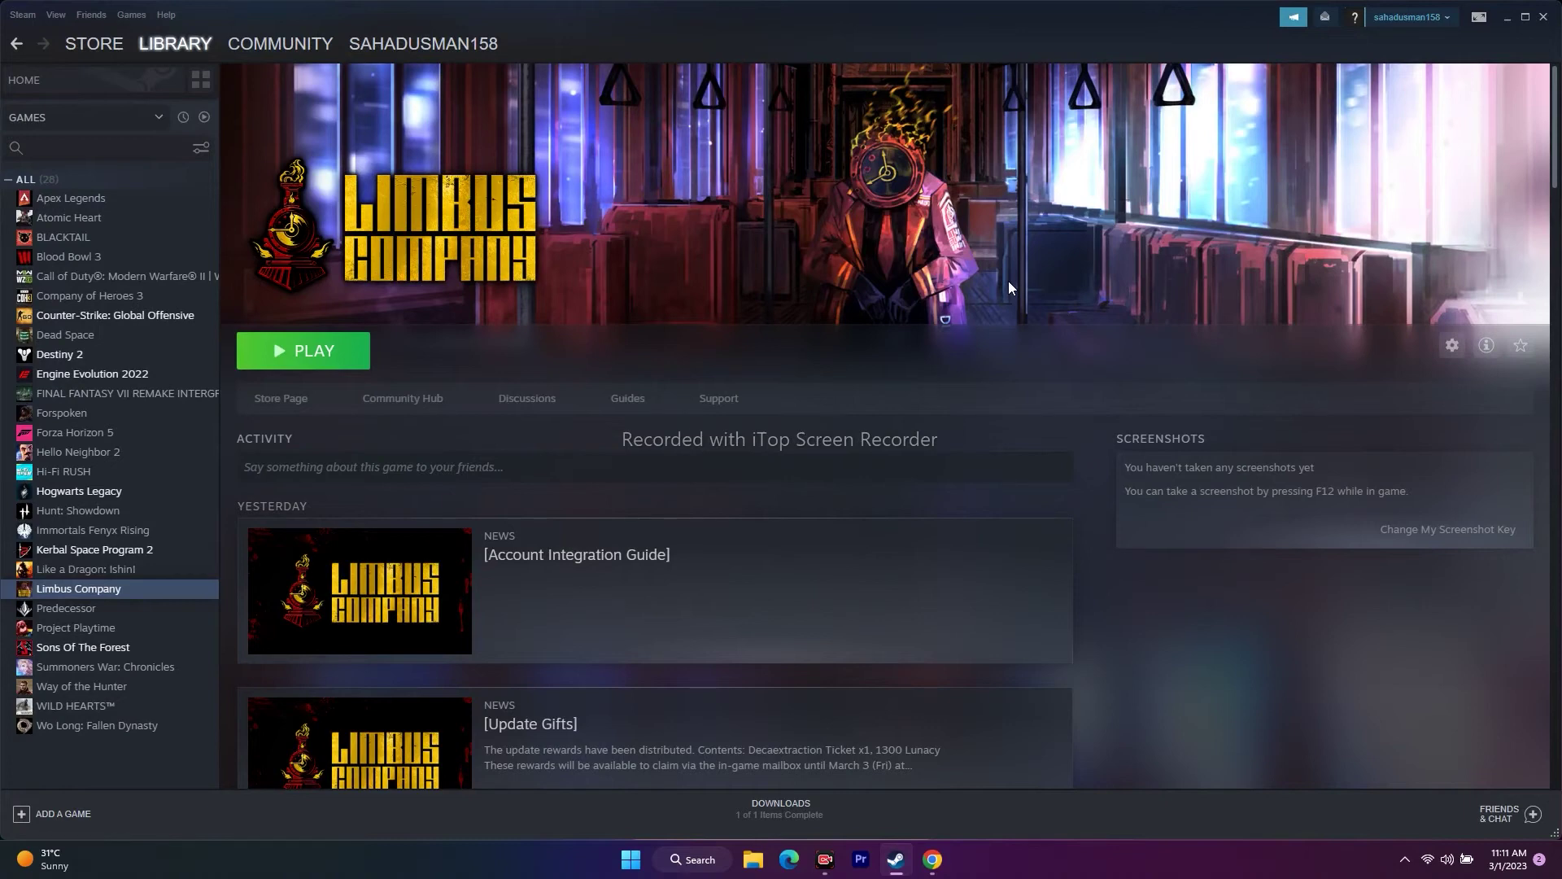
pyautogui.rightClick(133, 598)
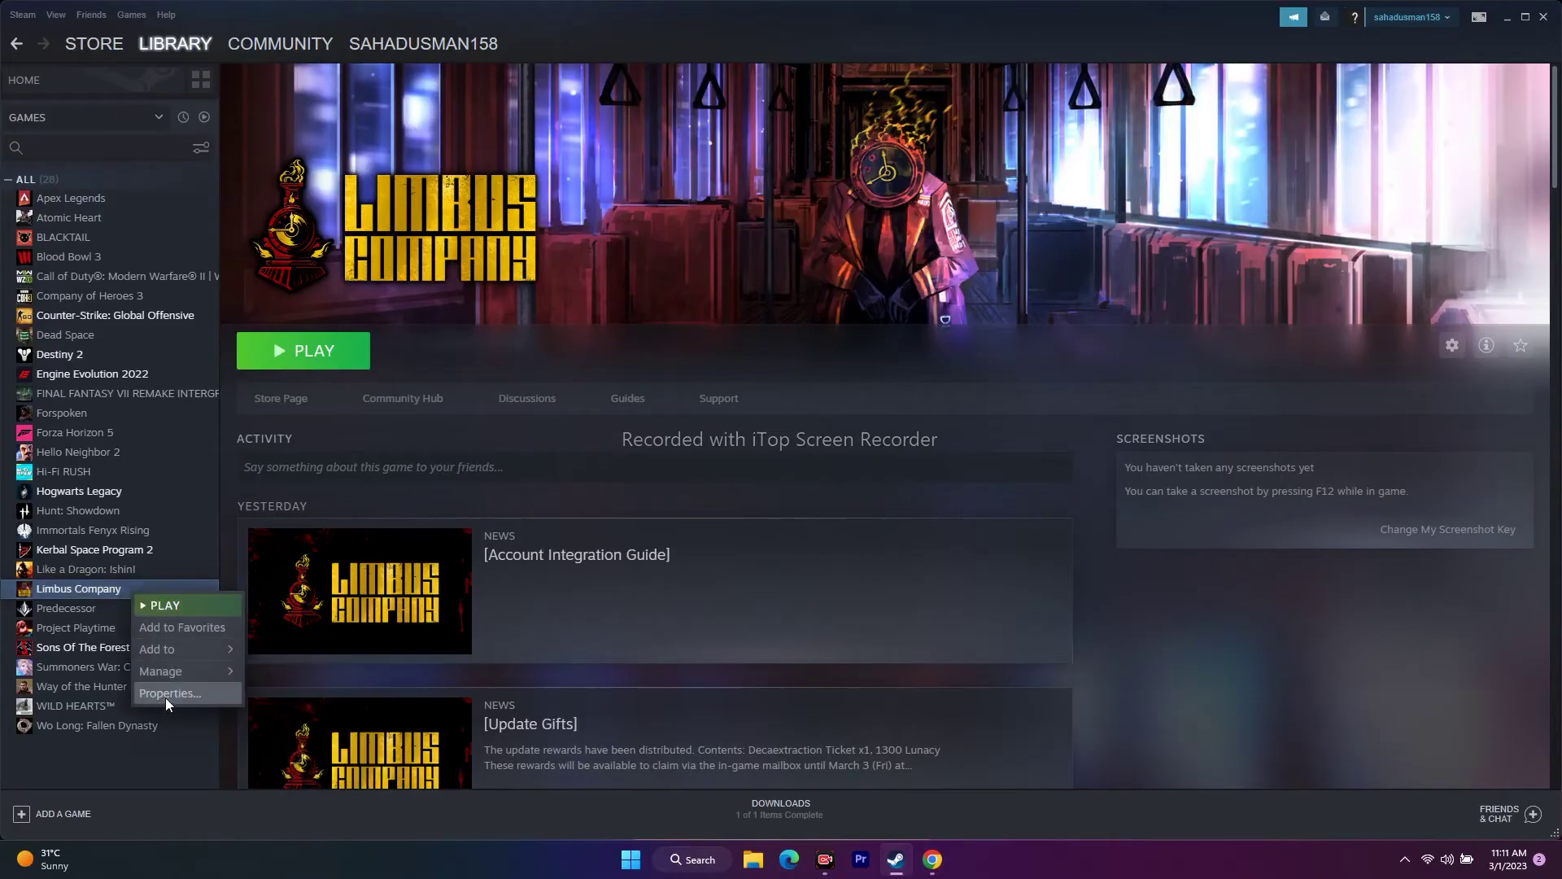
pyautogui.click(166, 675)
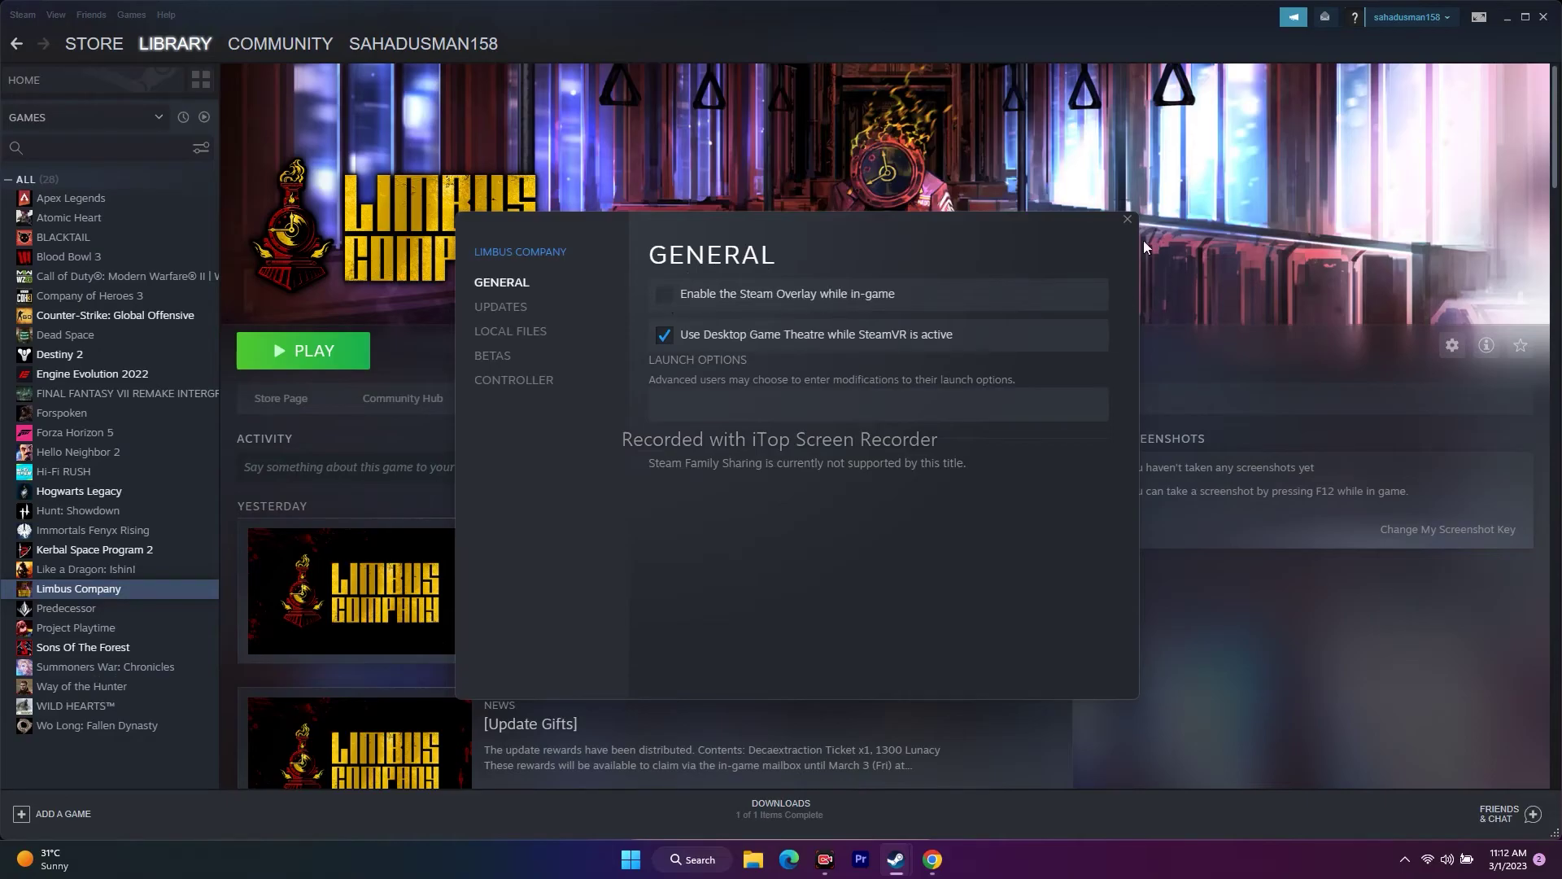
pyautogui.click(1128, 218)
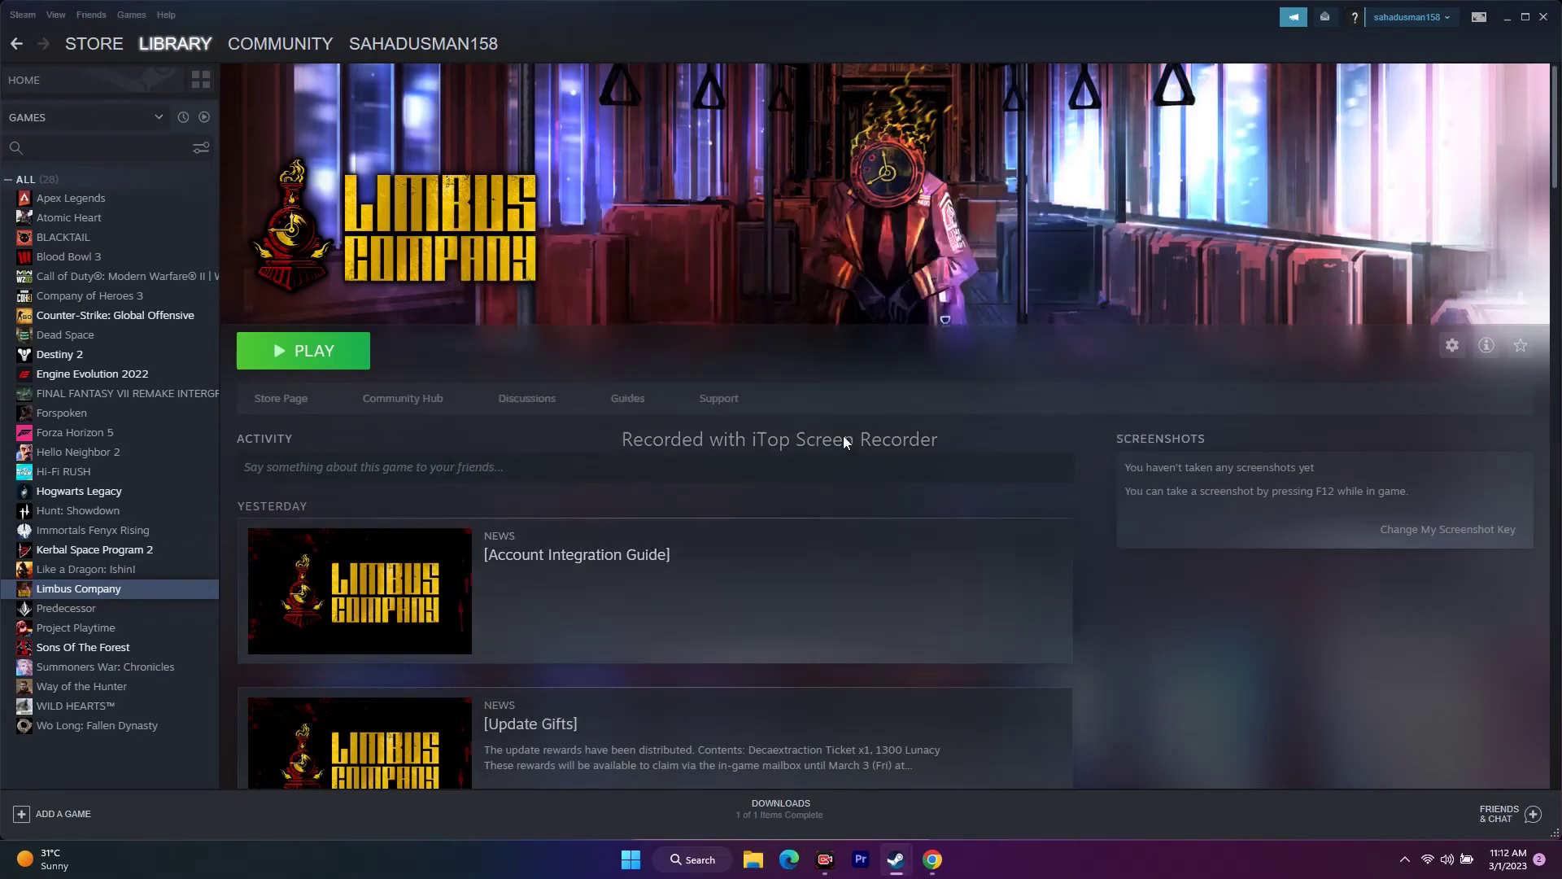
pyautogui.click(1507, 18)
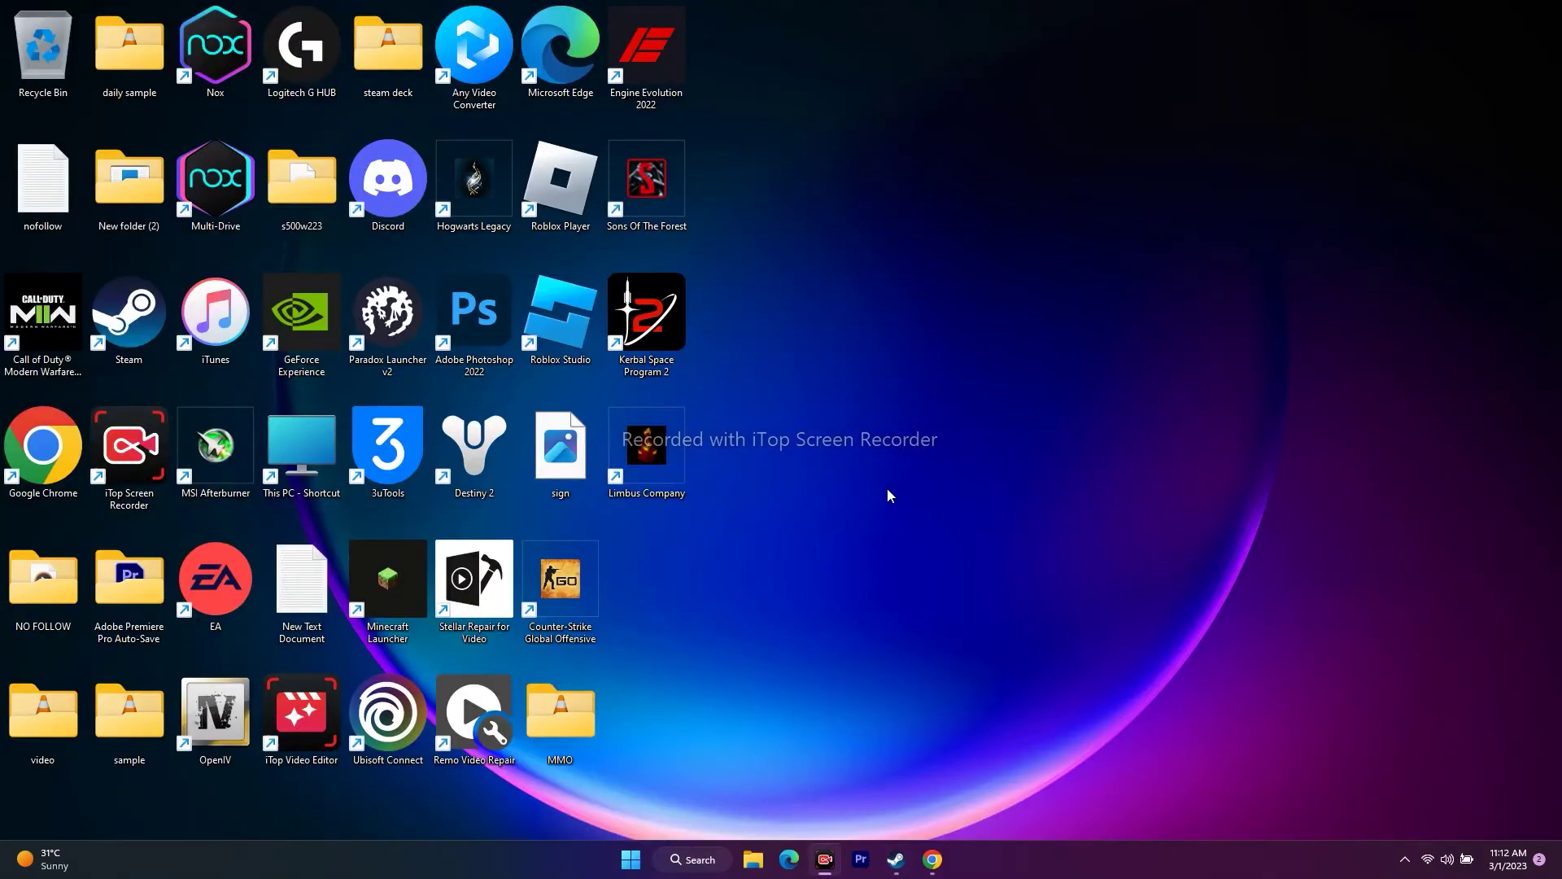
# Launch Task Manager, maximize it, and look through the running apps and background processes
pyautogui.rightClick(636, 863)
pyautogui.click(617, 661)
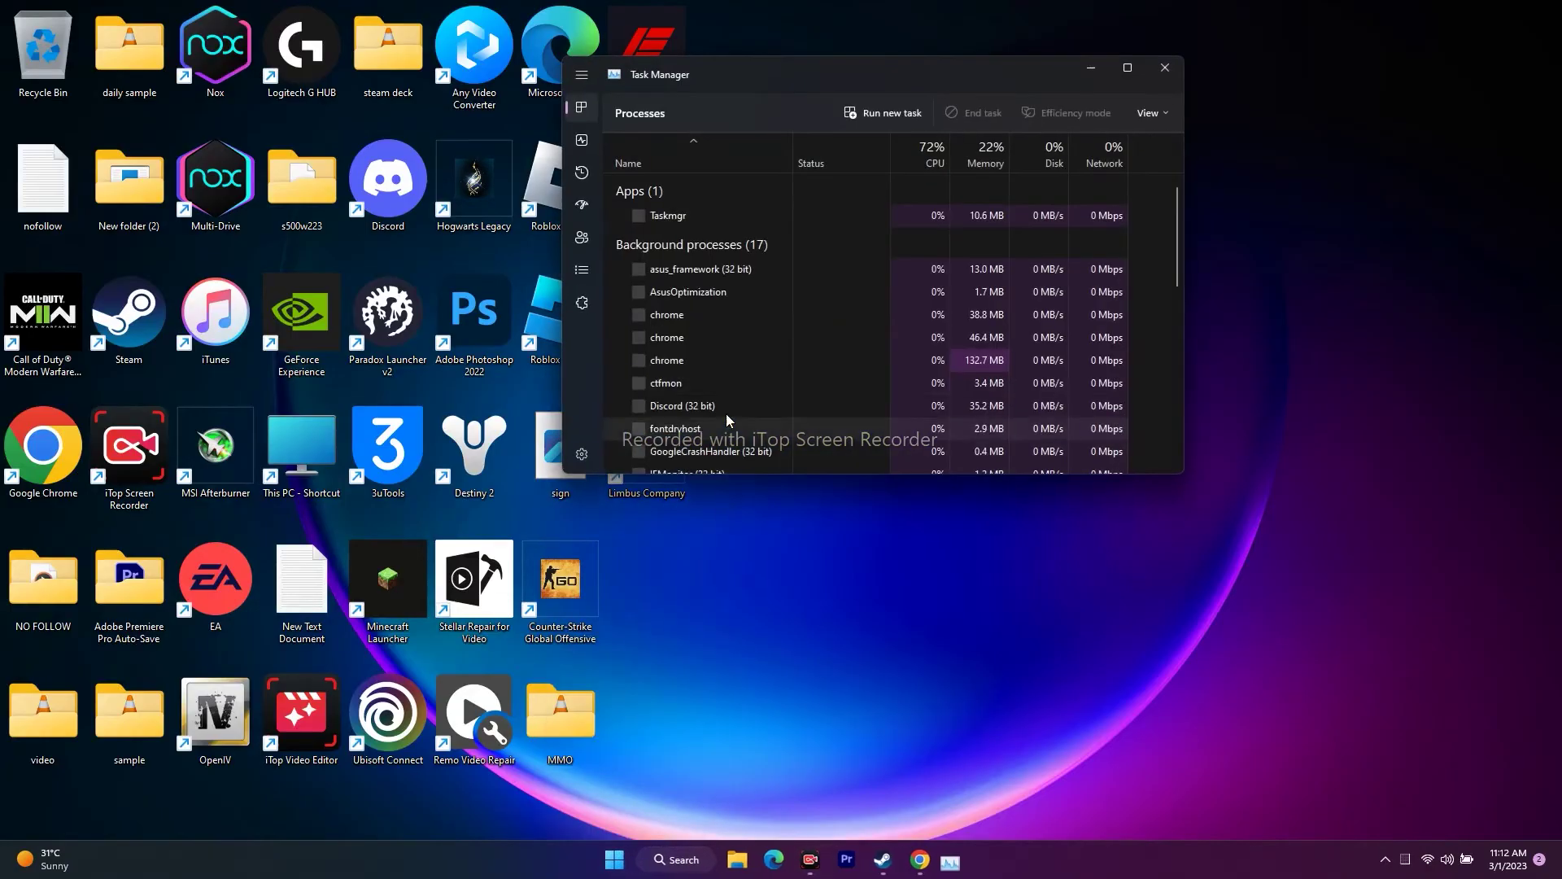
pyautogui.click(1128, 67)
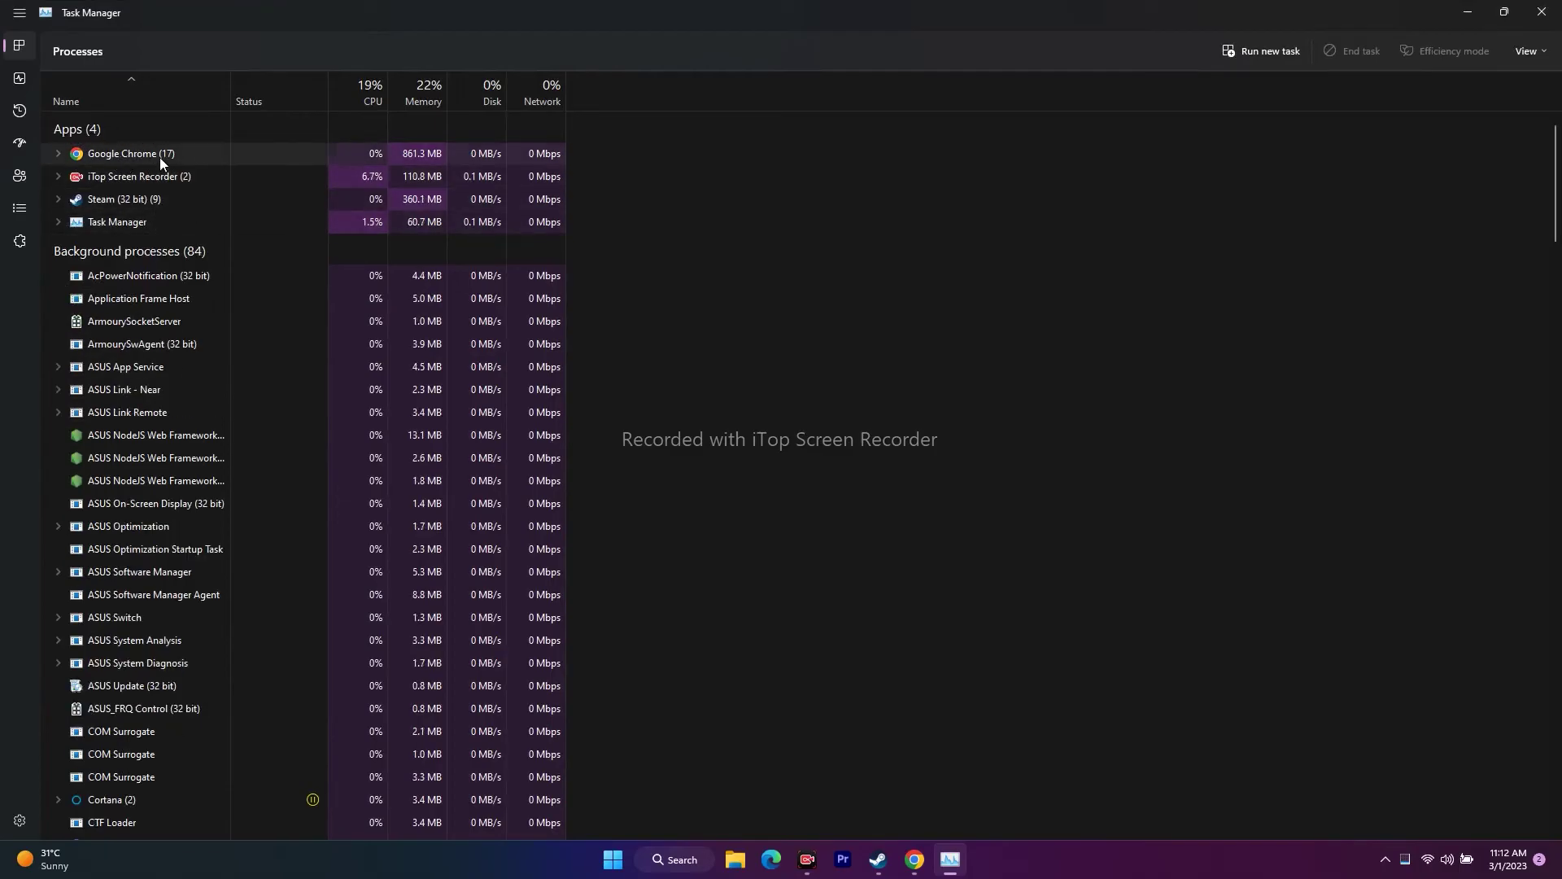
pyautogui.scroll(-1, 953, 319)
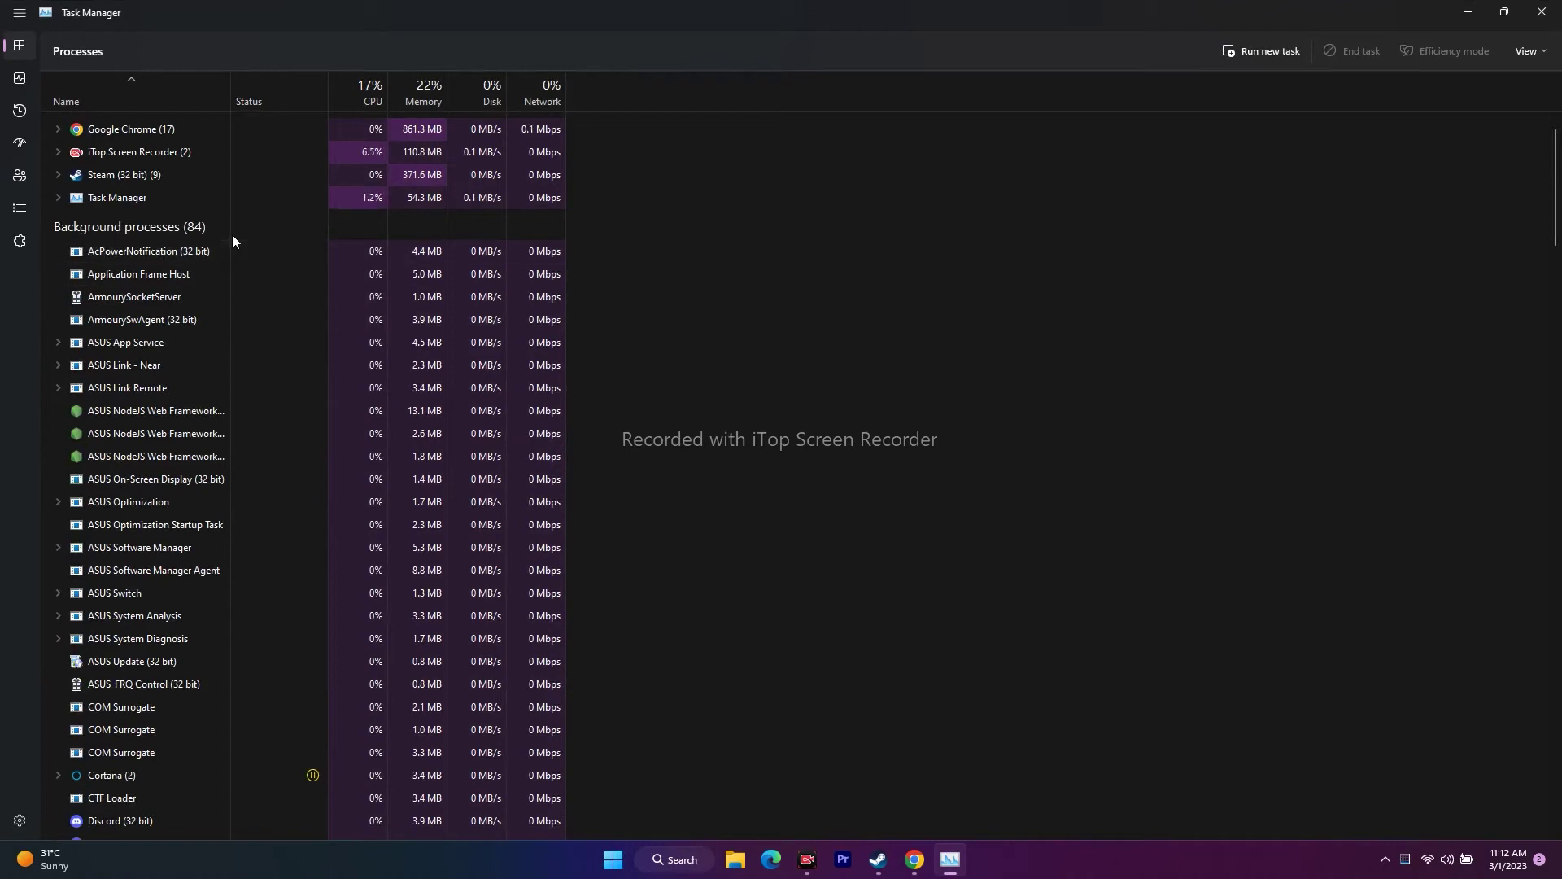
pyautogui.scroll(-3, 153, 383)
pyautogui.scroll(-1, 153, 392)
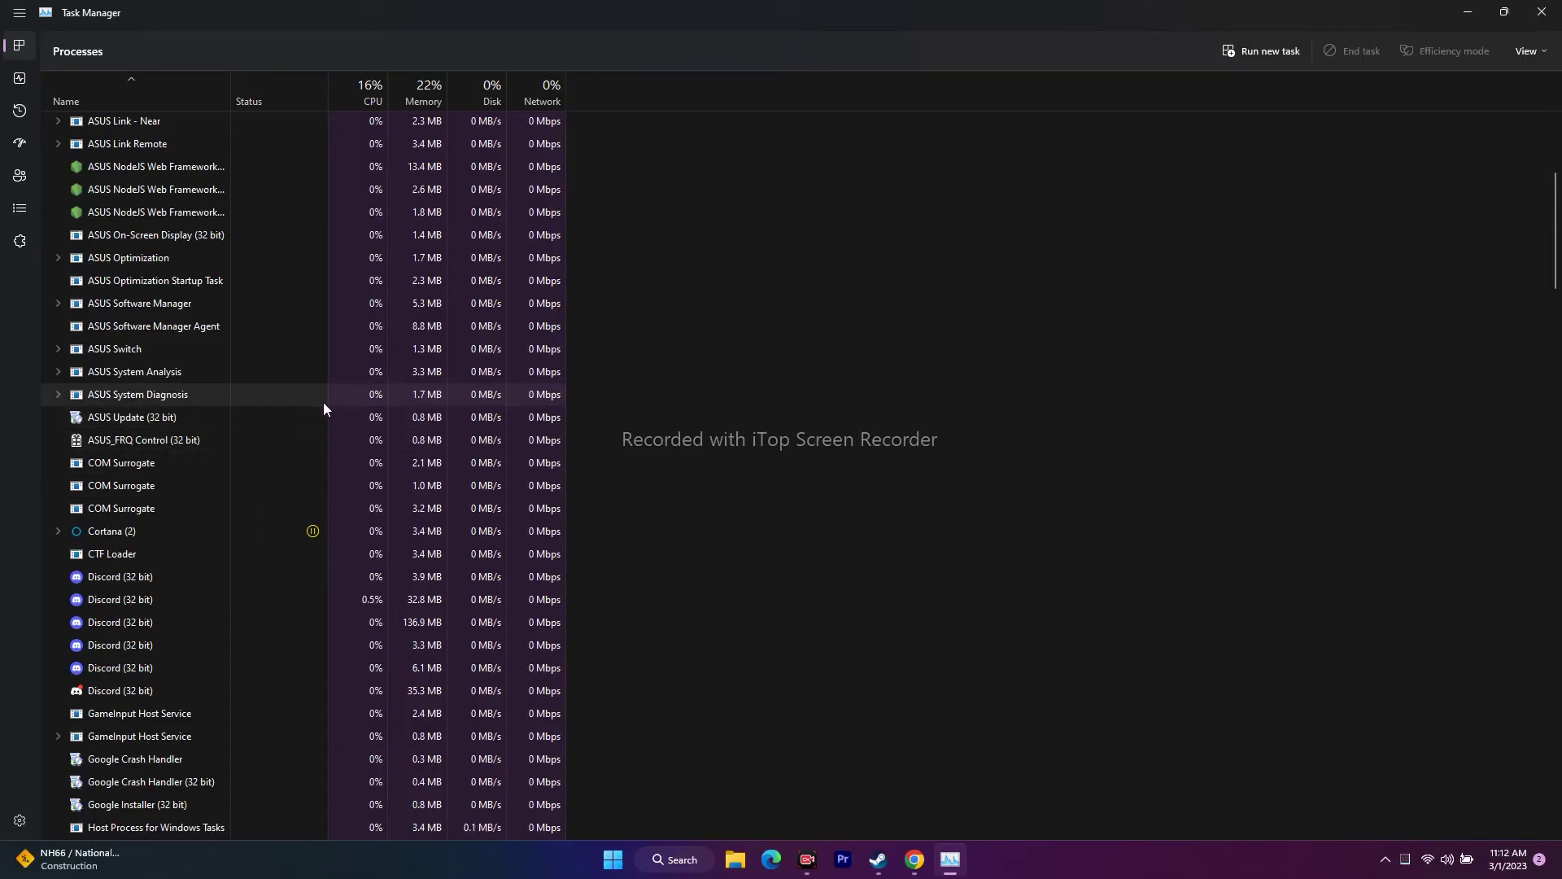
pyautogui.scroll(-1, 327, 402)
pyautogui.scroll(-1, 739, 427)
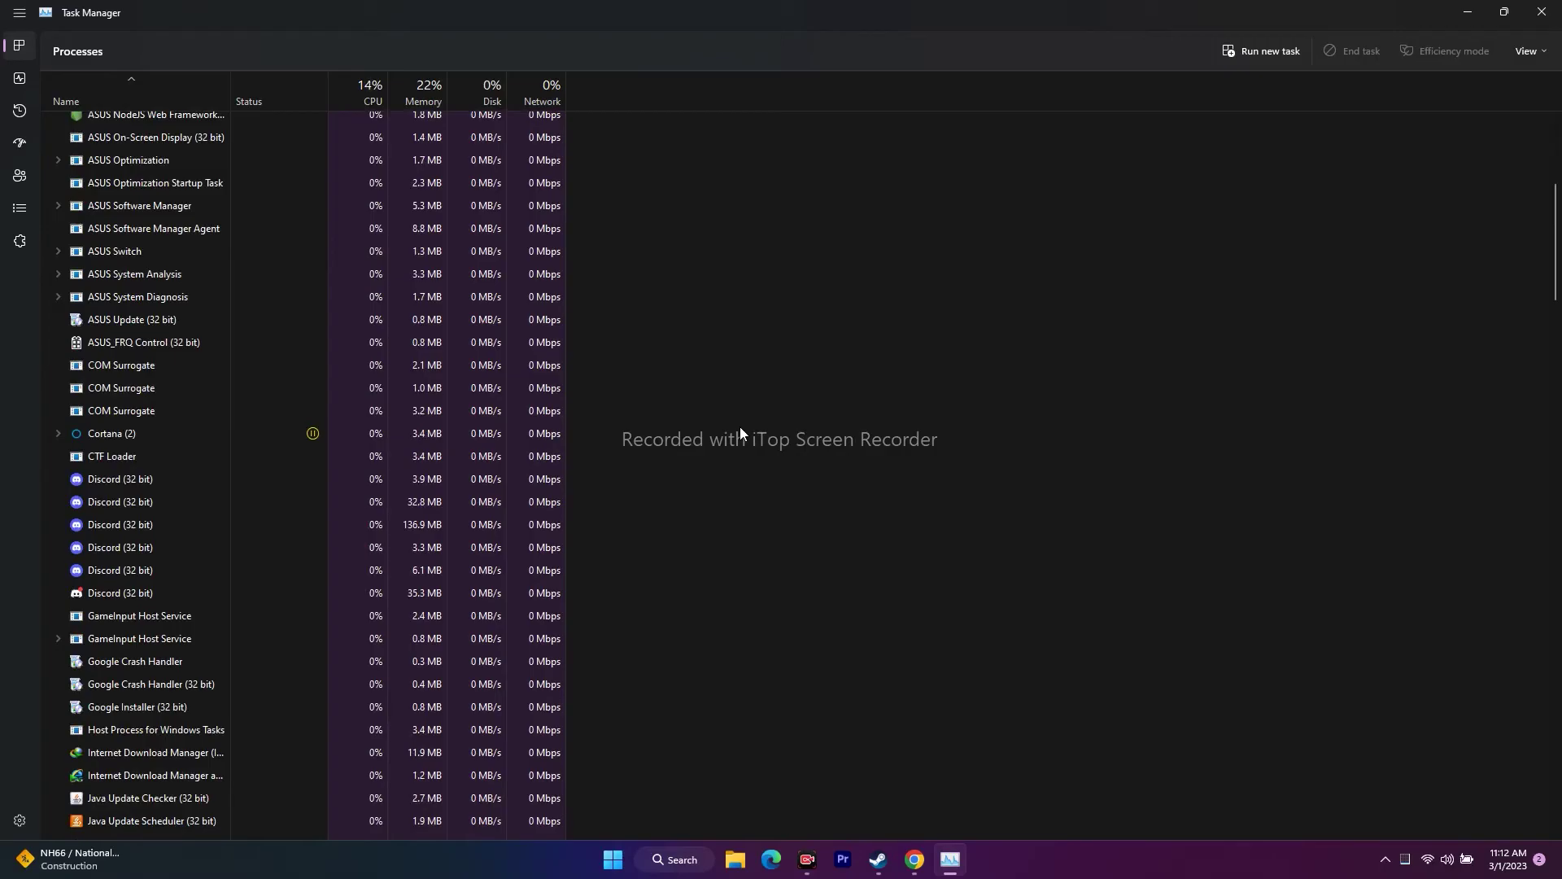
# End one of the Discord (32 bit) background processes
pyautogui.click(154, 480)
pyautogui.rightClick(154, 480)
pyautogui.rightClick(161, 478)
pyautogui.click(187, 488)
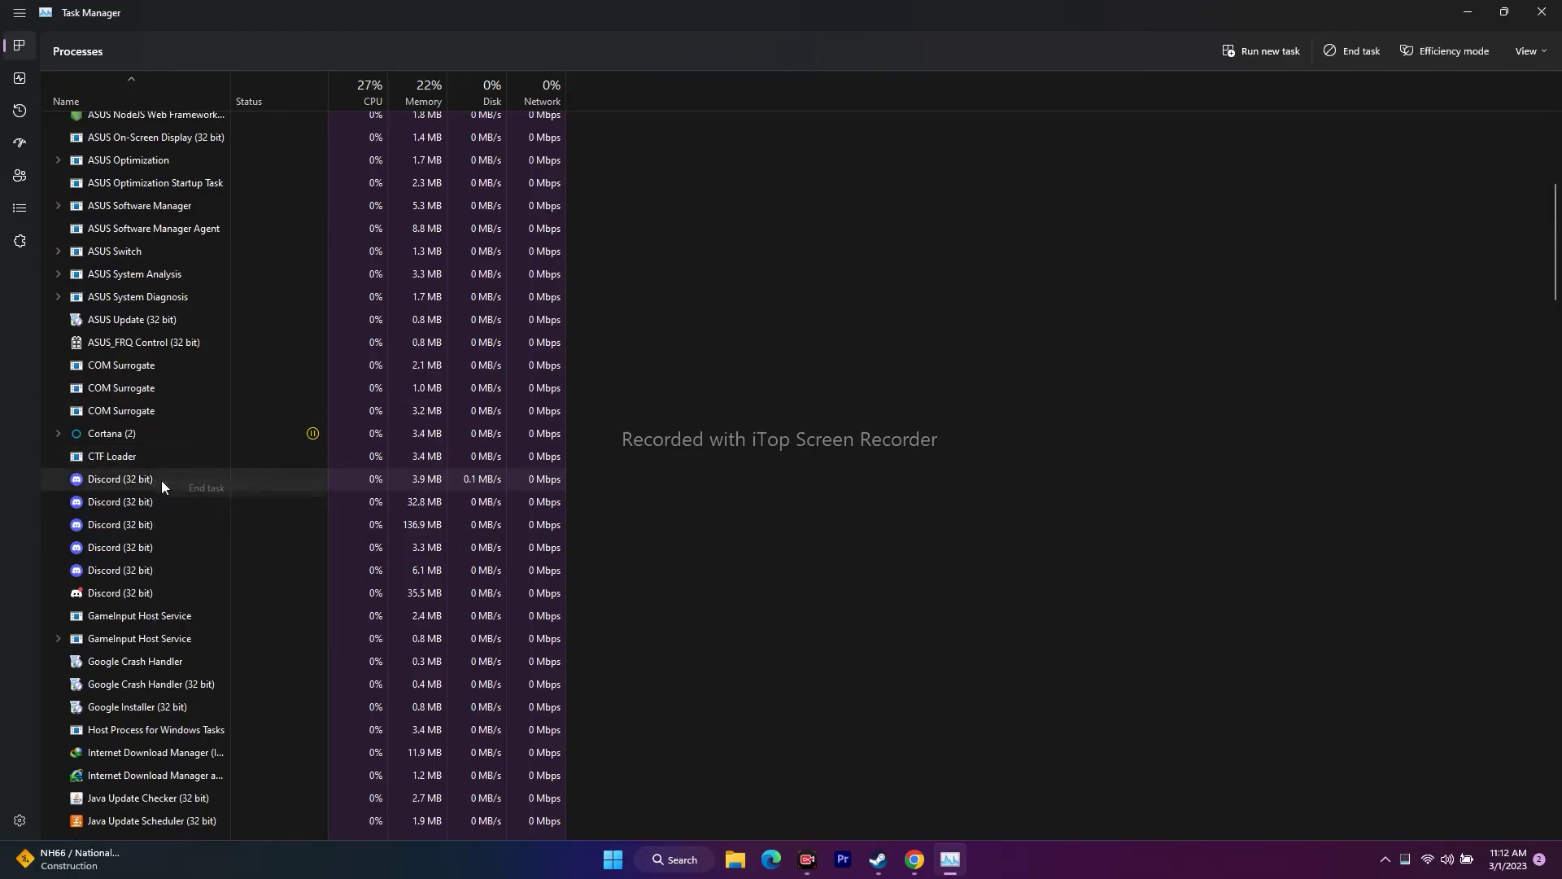
pyautogui.click(878, 436)
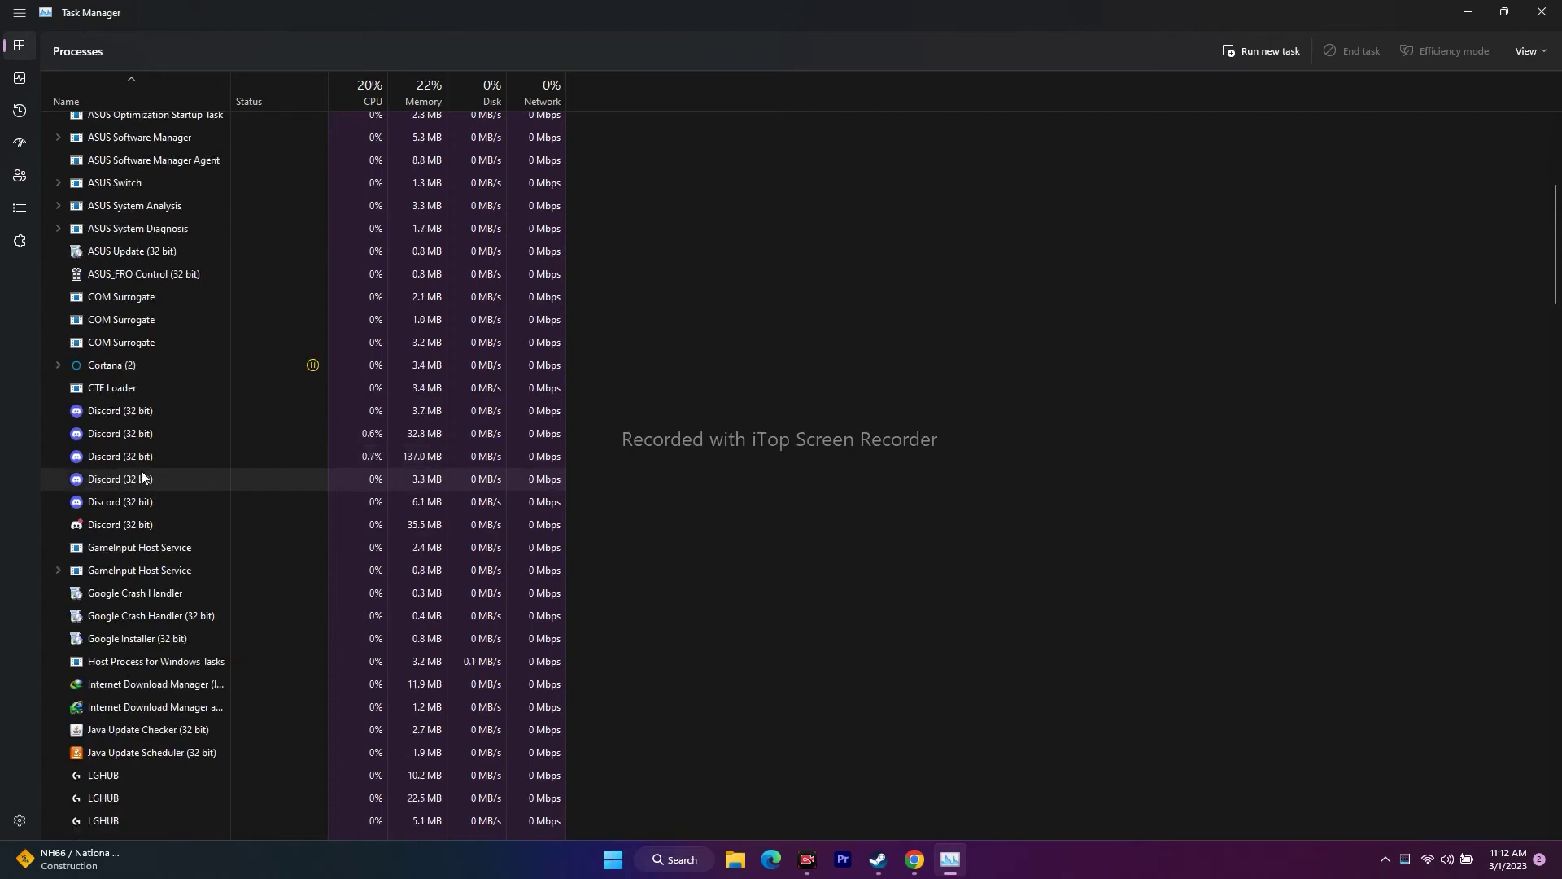
pyautogui.rightClick(142, 479)
pyautogui.click(200, 487)
# Look through the remaining background processes and close Task Manager
pyautogui.scroll(-5, 189, 488)
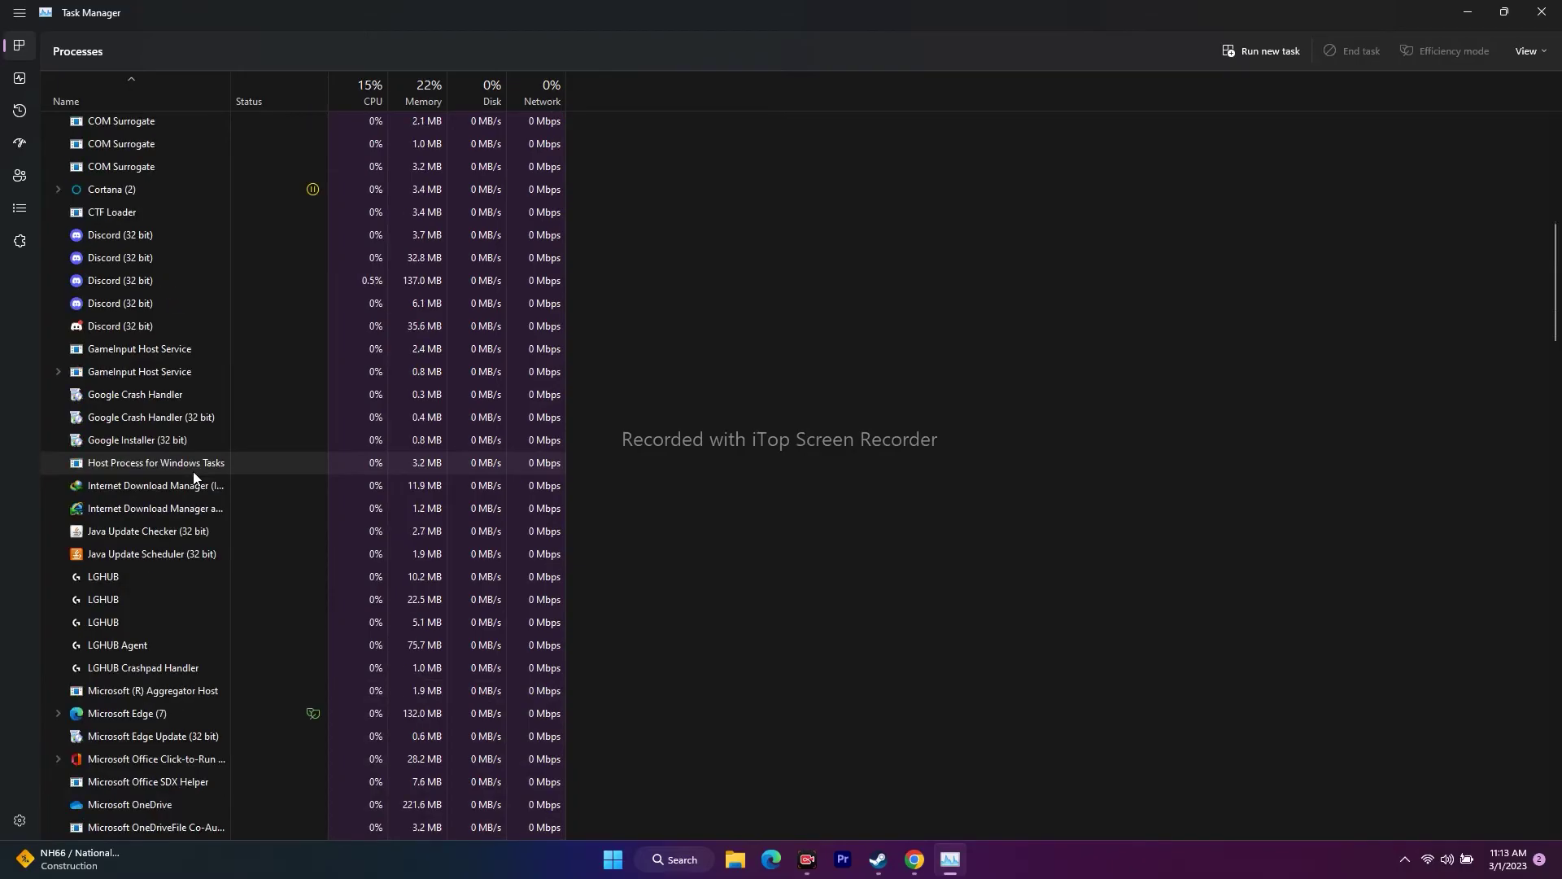
pyautogui.scroll(-1, 193, 477)
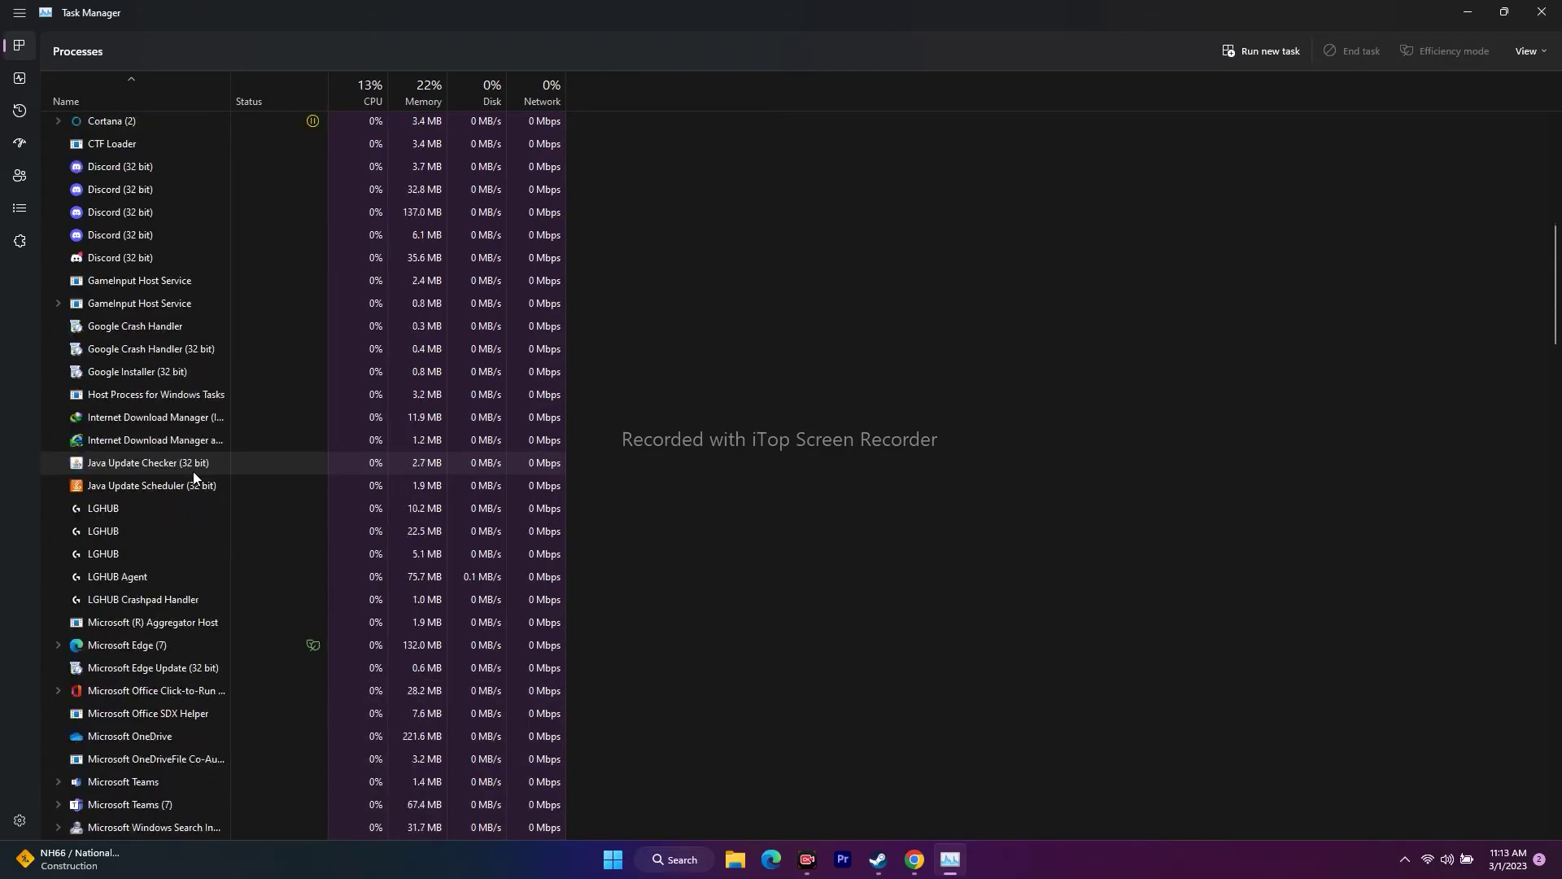
pyautogui.scroll(1, 194, 477)
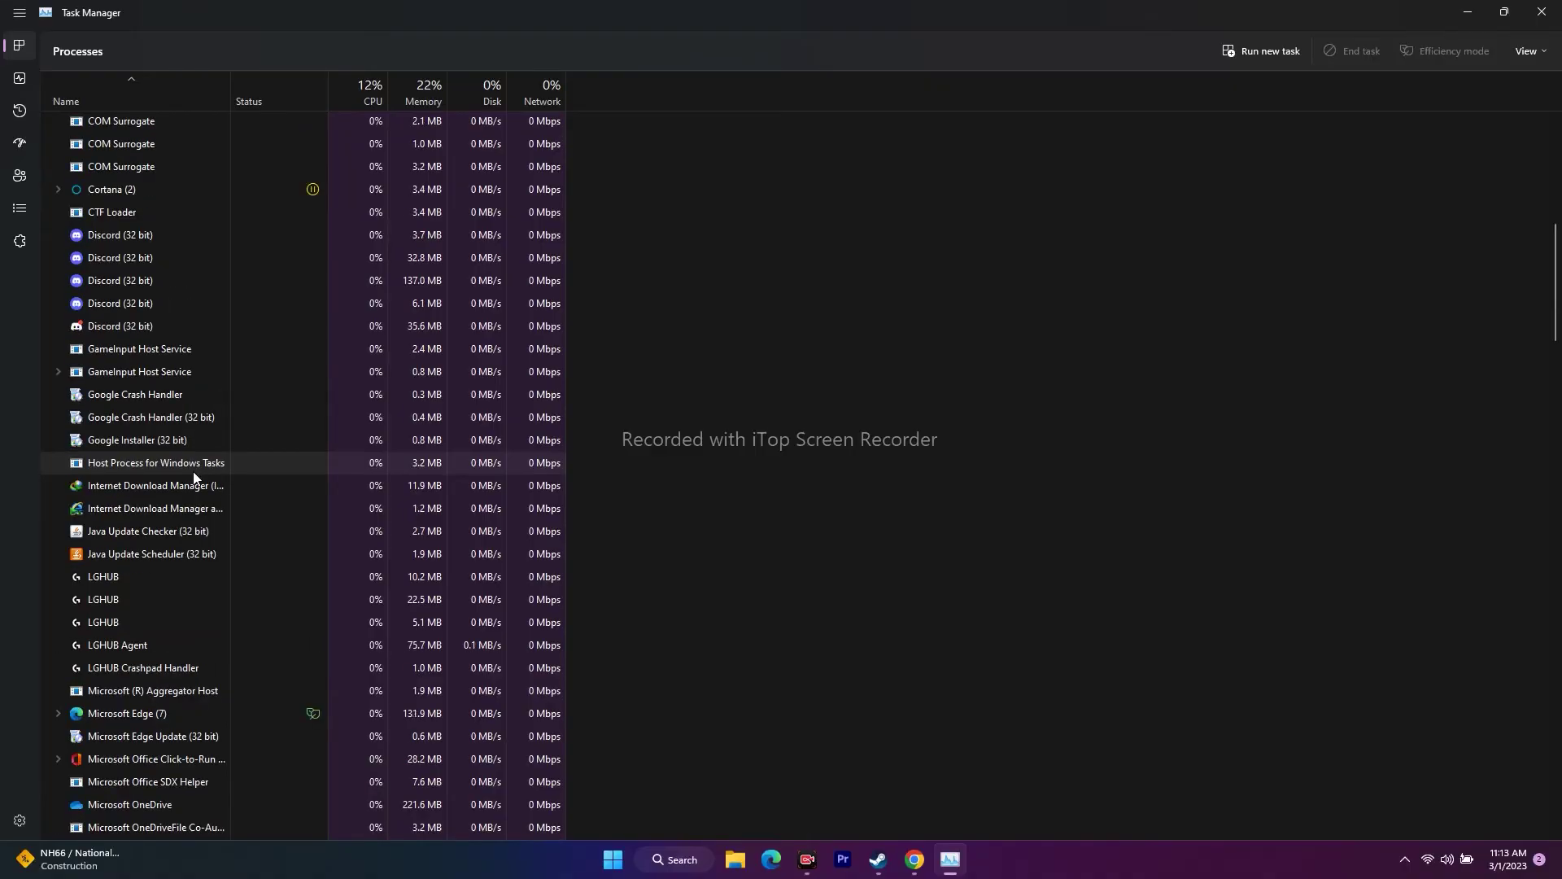
pyautogui.scroll(-1, 1201, 547)
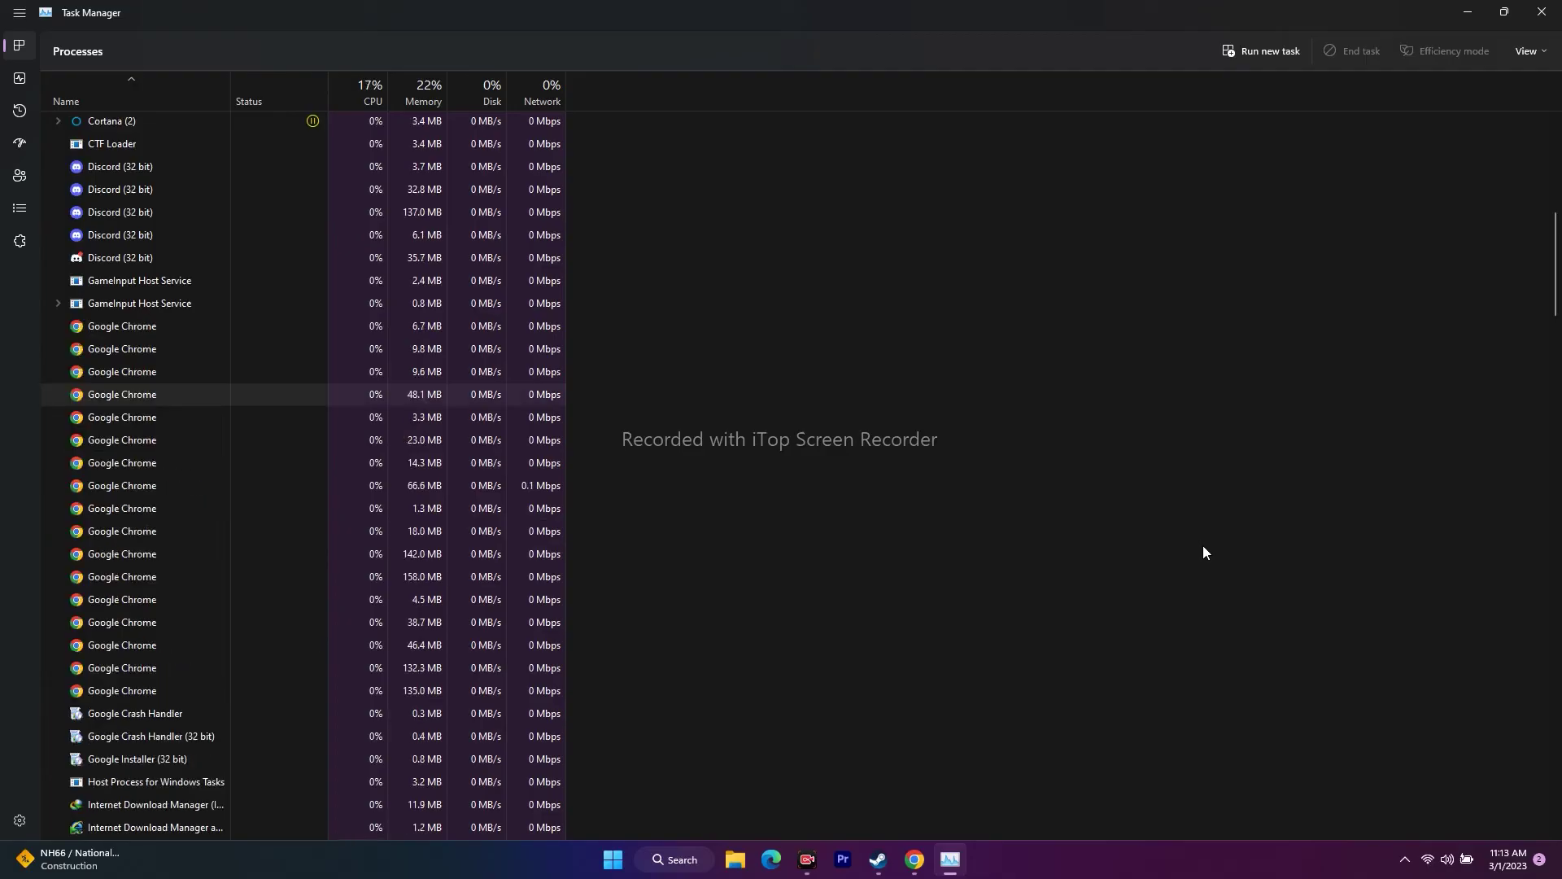
pyautogui.scroll(1, 1203, 553)
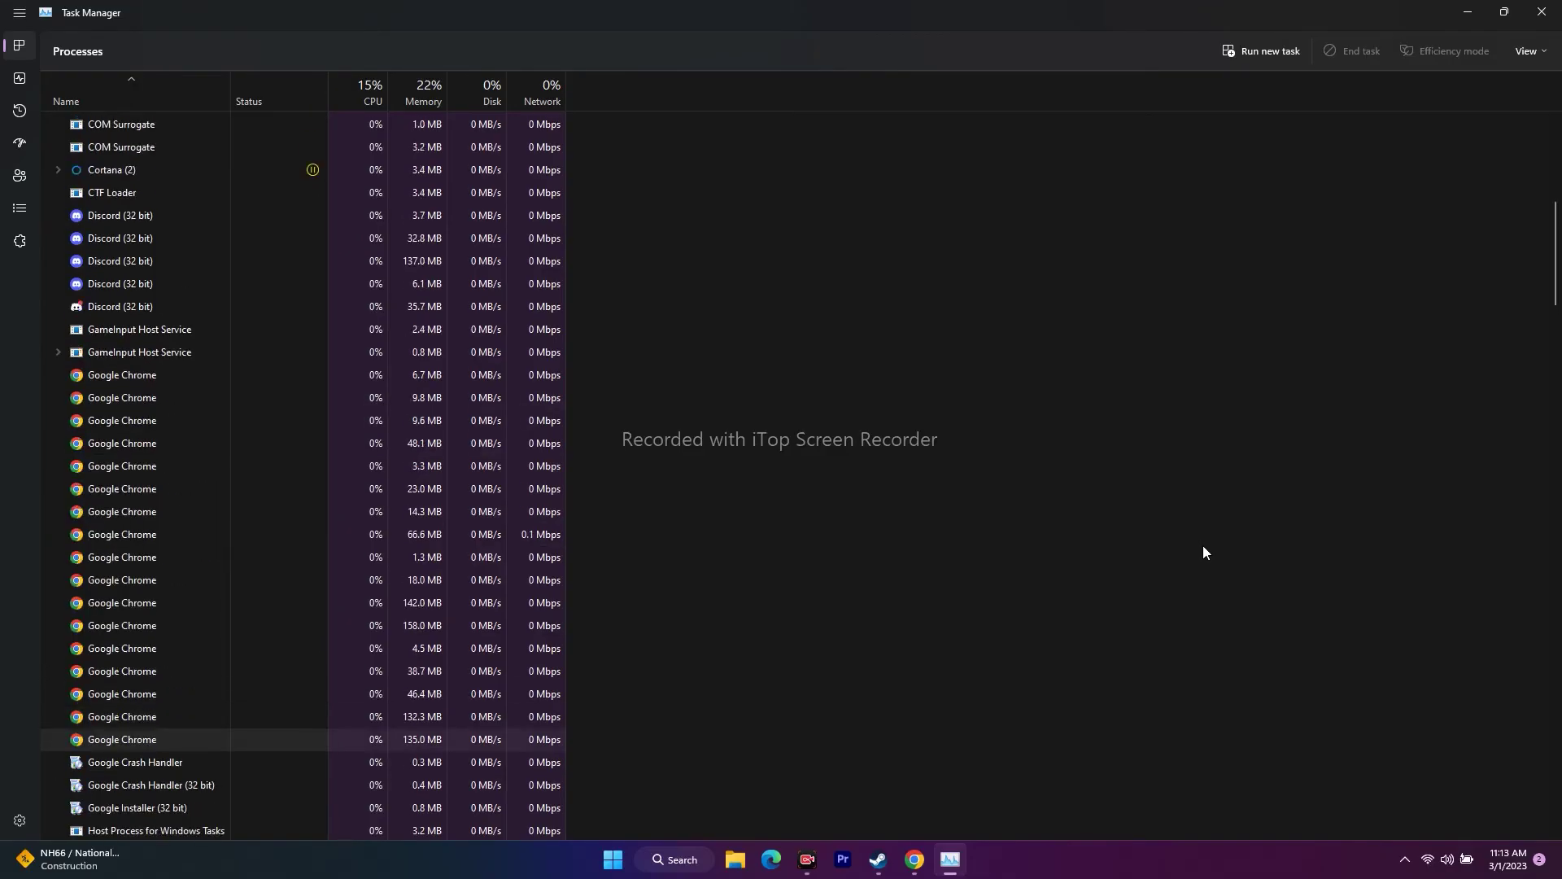
pyautogui.scroll(1, 1203, 552)
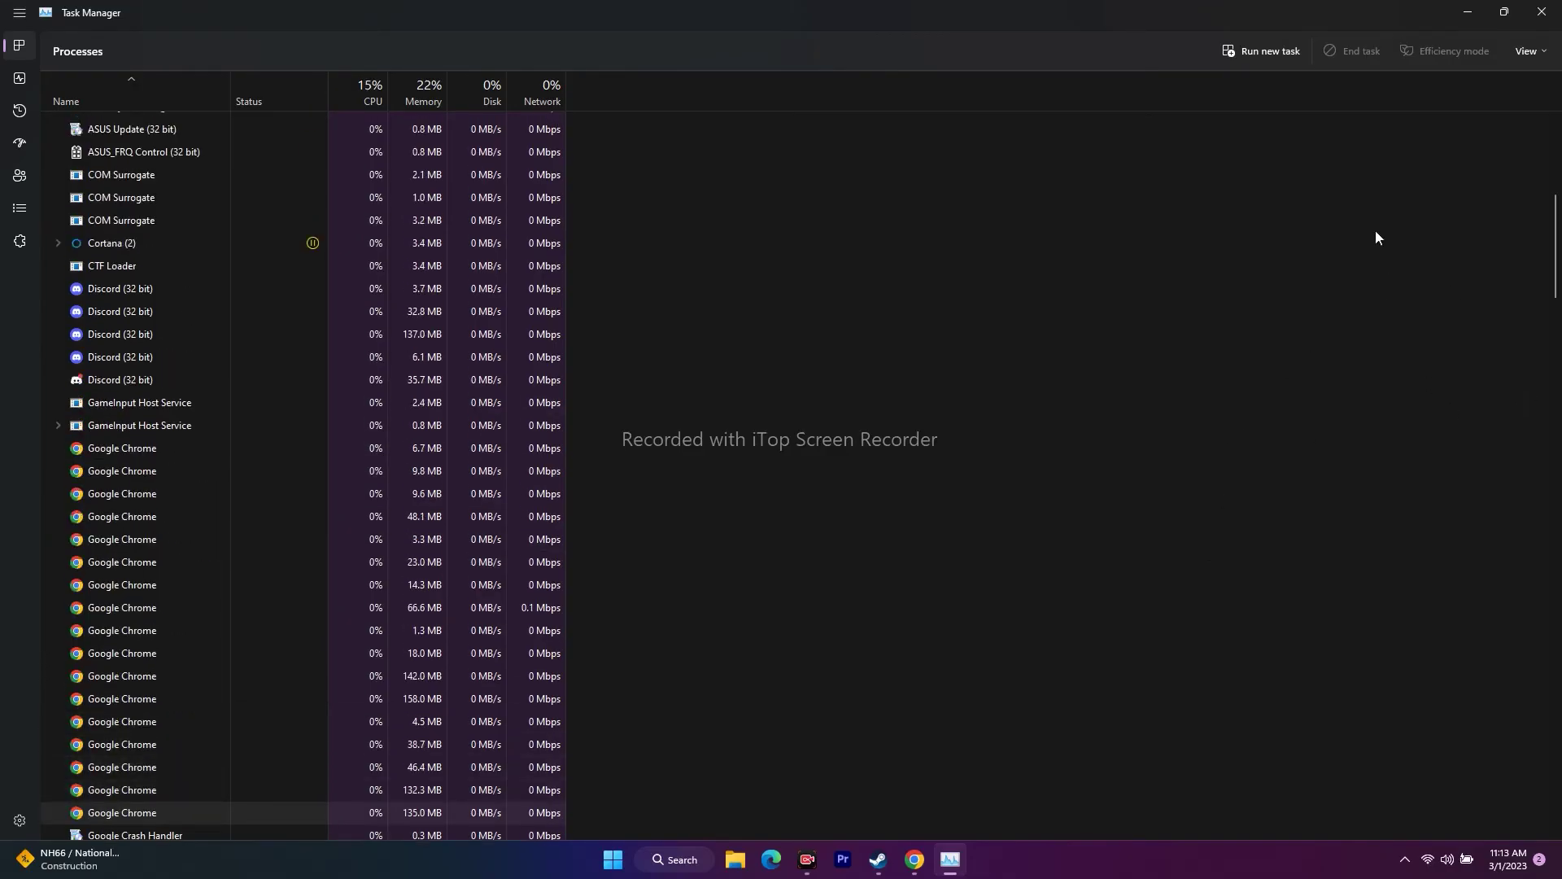
pyautogui.click(1541, 12)
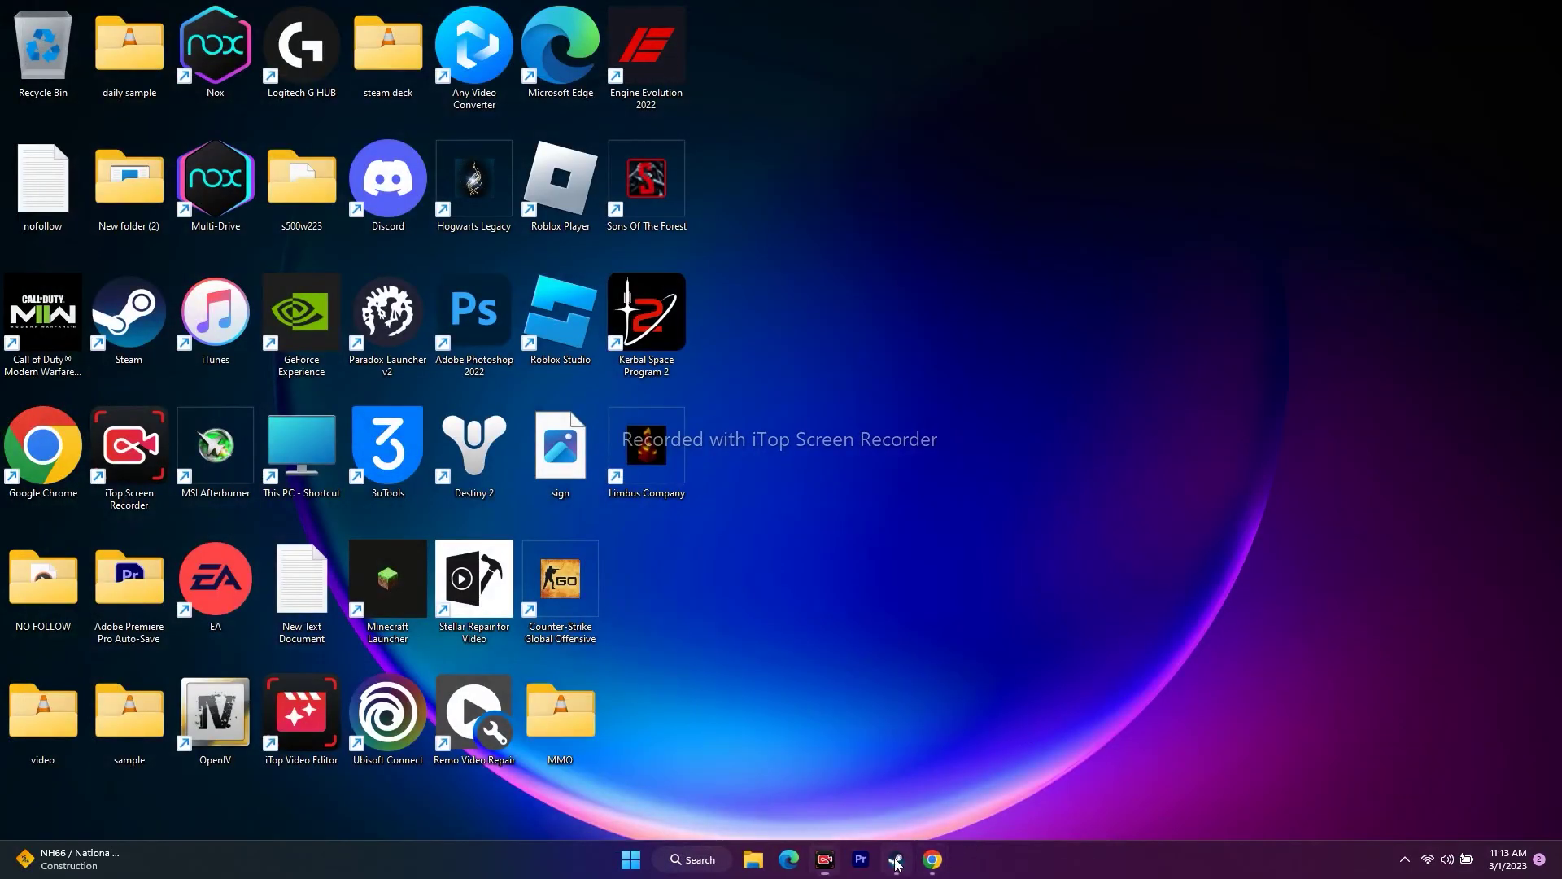
pyautogui.click(895, 861)
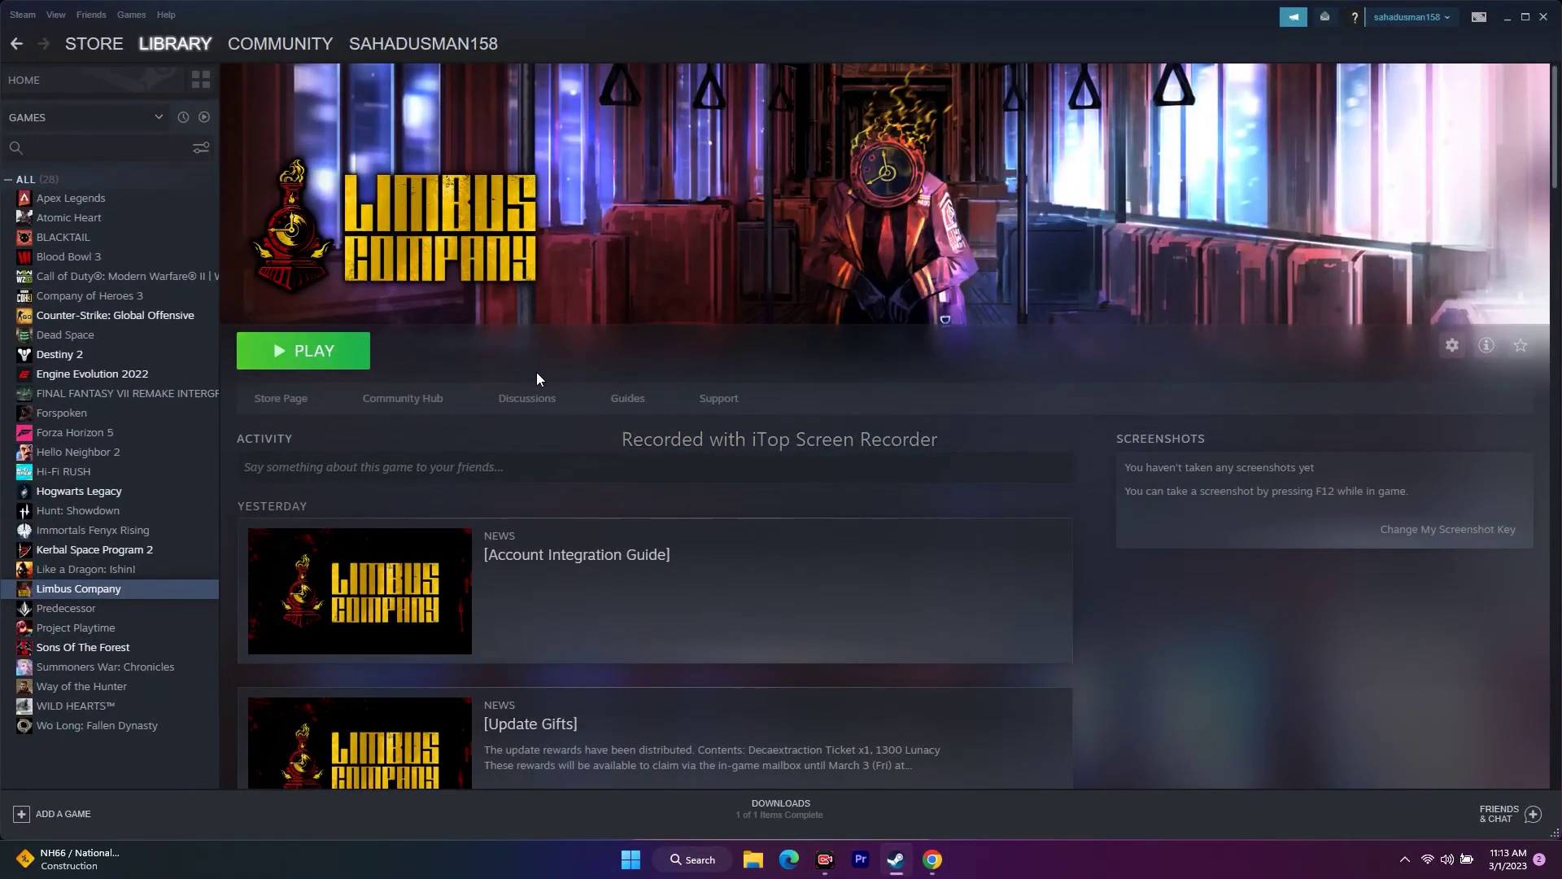
pyautogui.click(1506, 18)
# Open the Windows Graphics settings page and look through the apps with custom graphics options
pyautogui.click(684, 861)
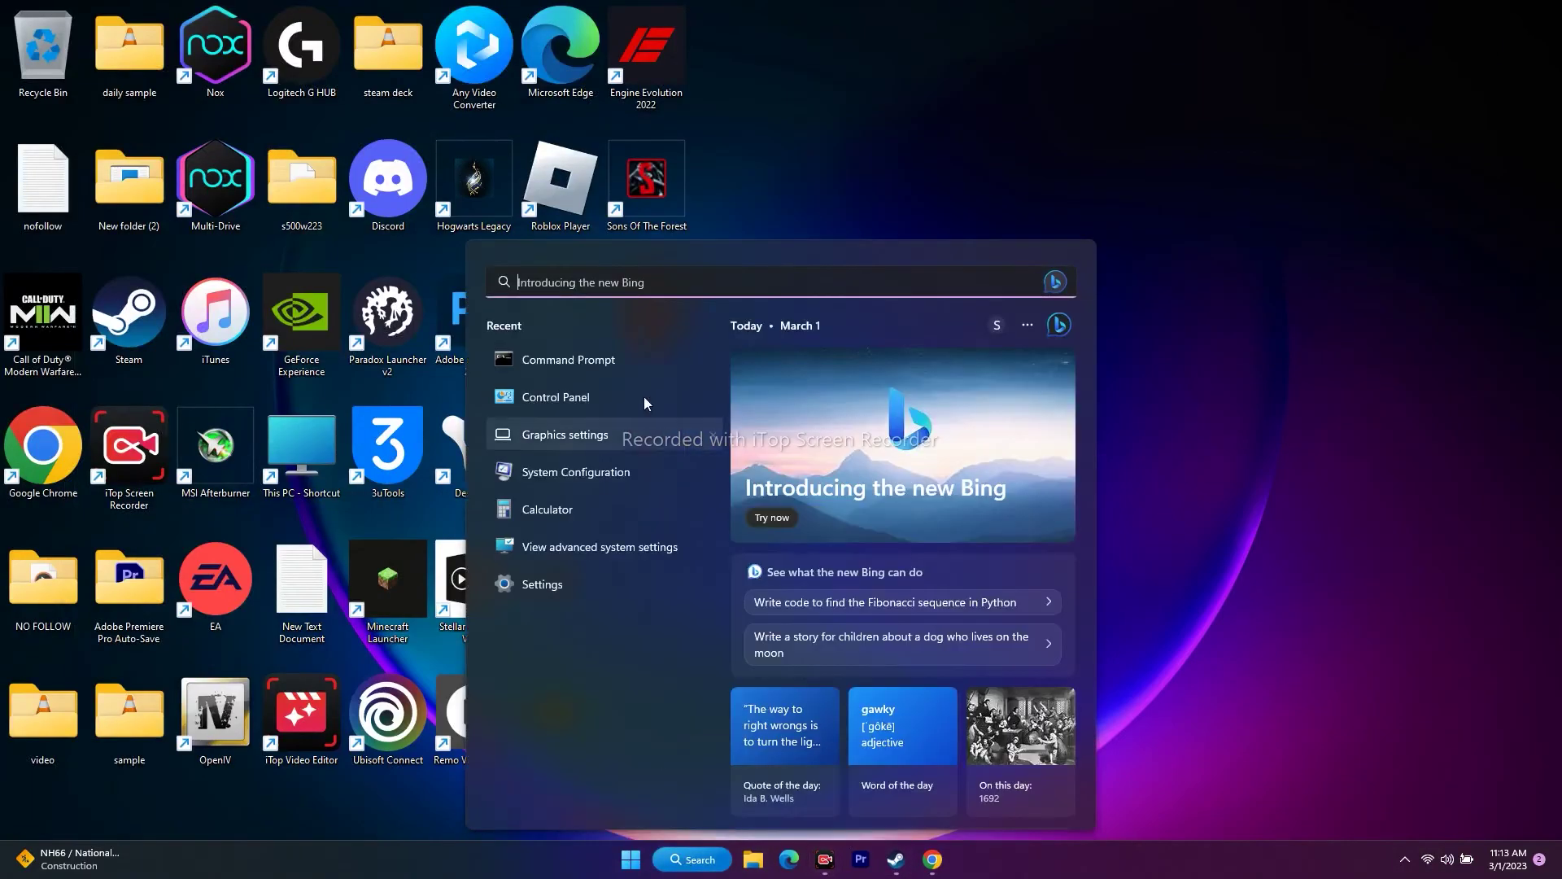
pyautogui.click(597, 437)
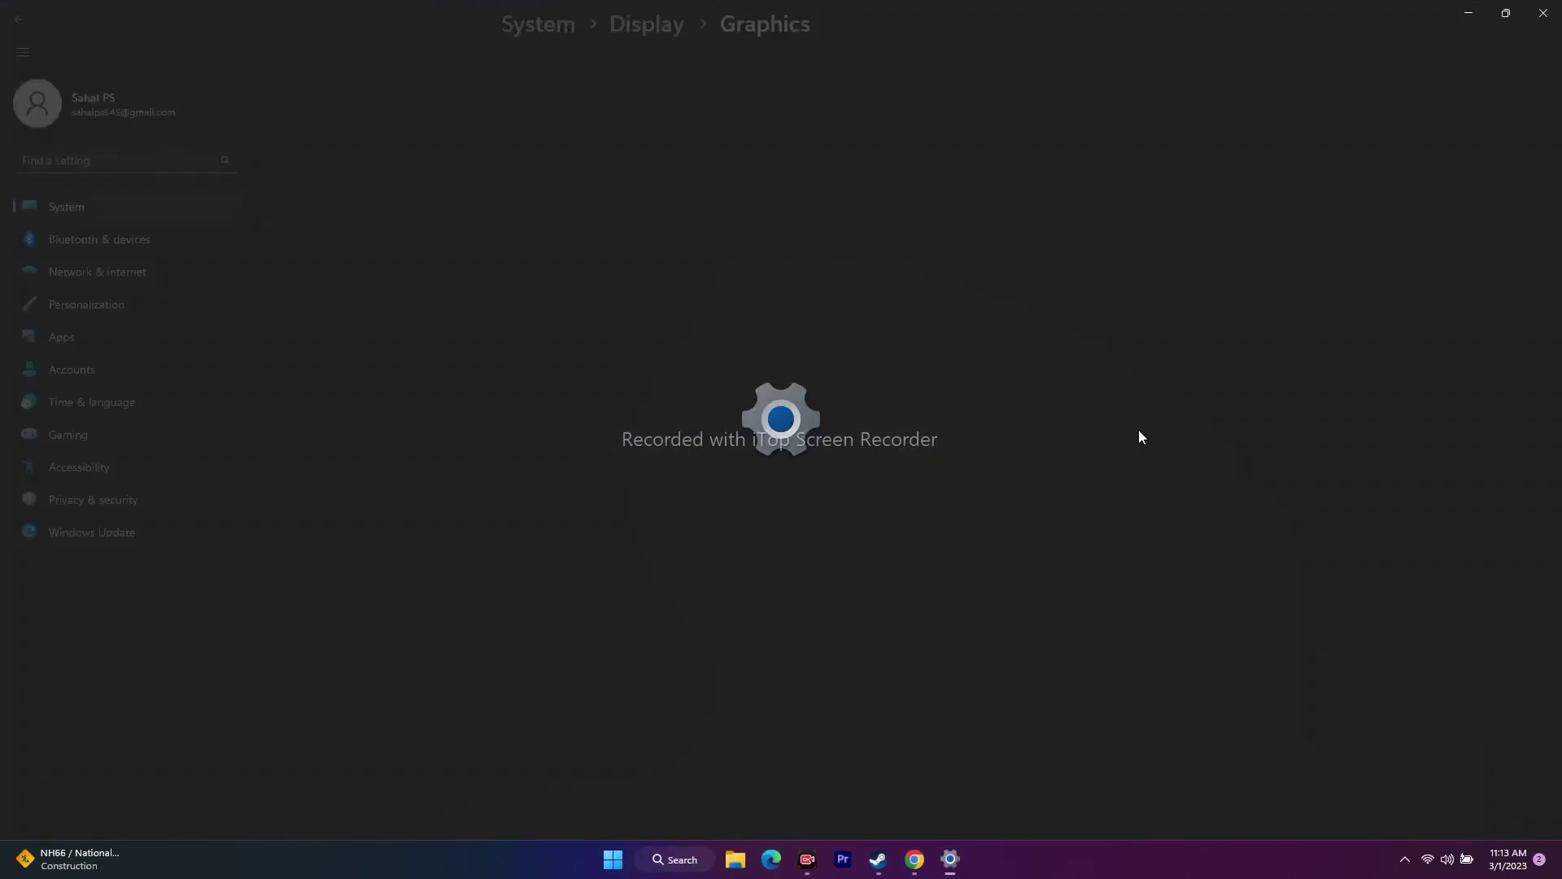
pyautogui.scroll(-15, 1154, 398)
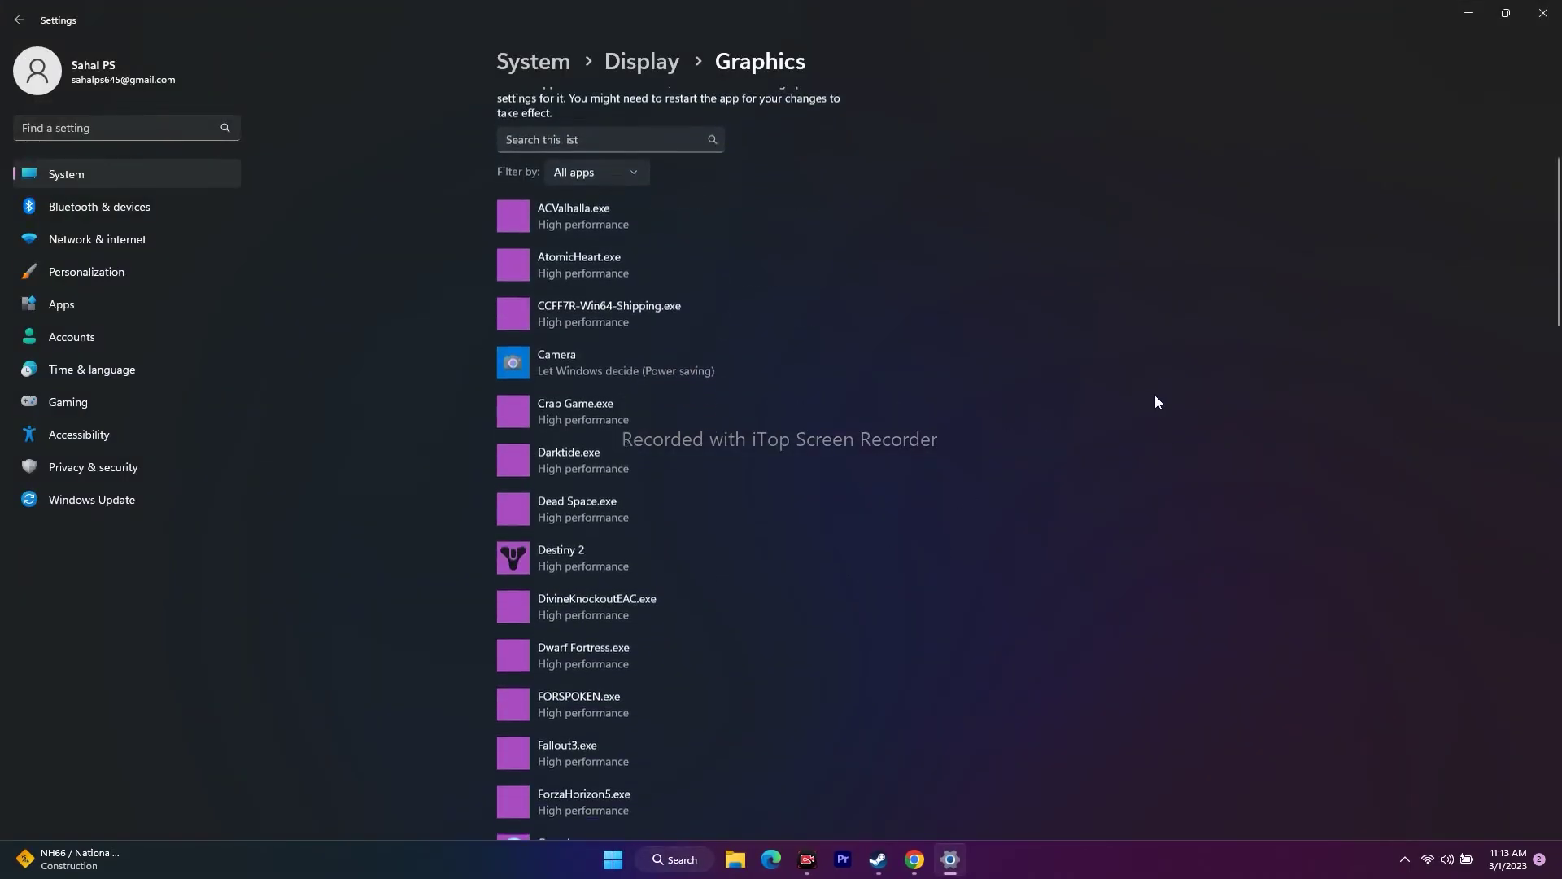
pyautogui.scroll(15, 1155, 403)
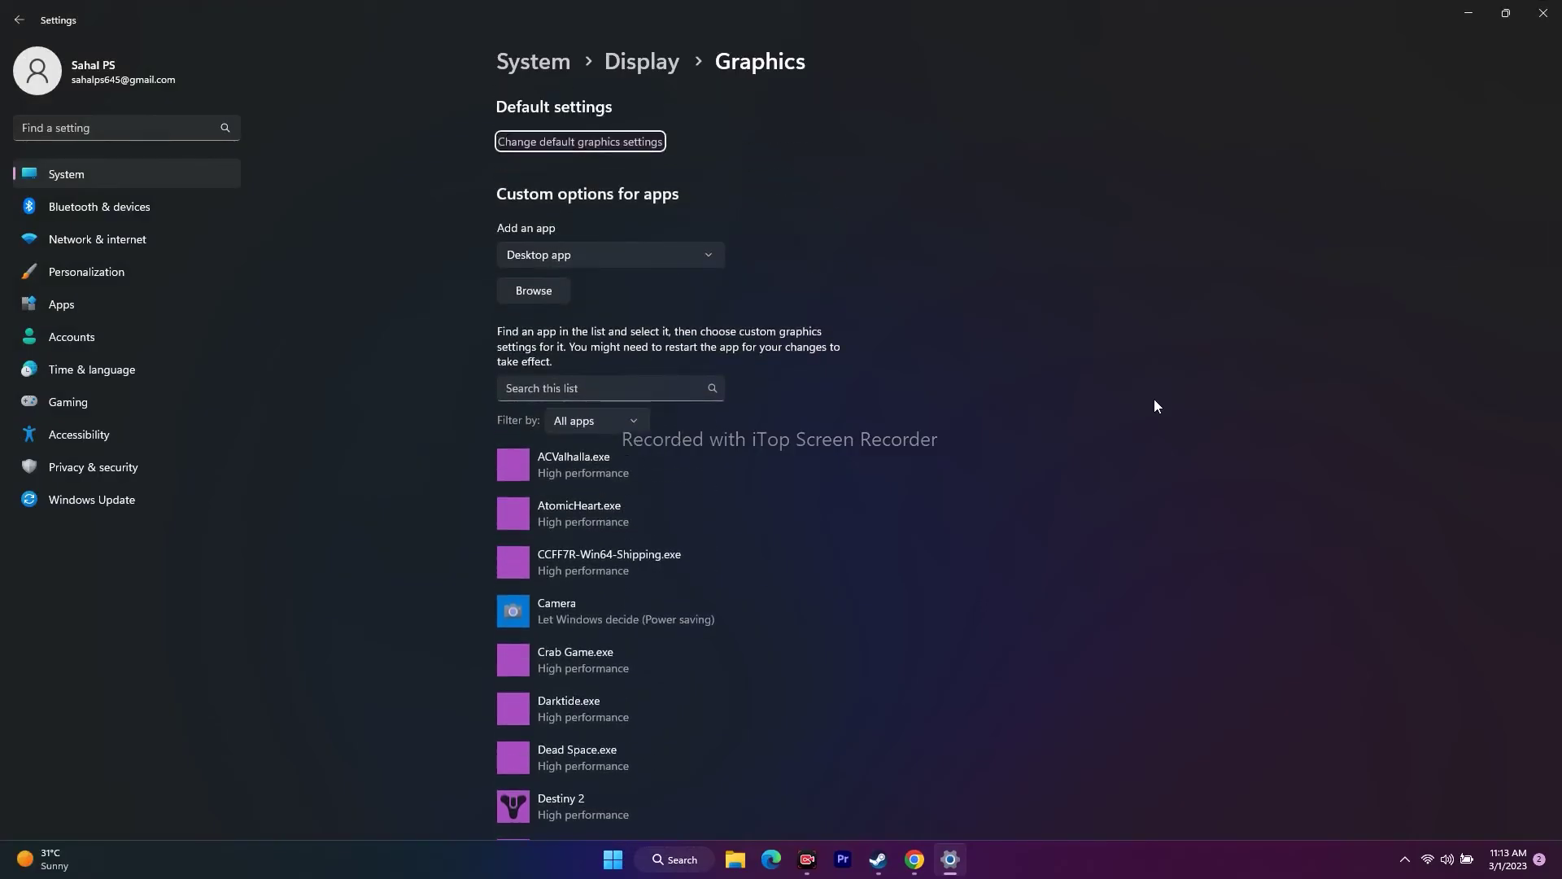
# Start adding a desktop app to the custom graphics list and browse to C:\Program Files (x86)\Steam\steamapps\common
pyautogui.click(534, 290)
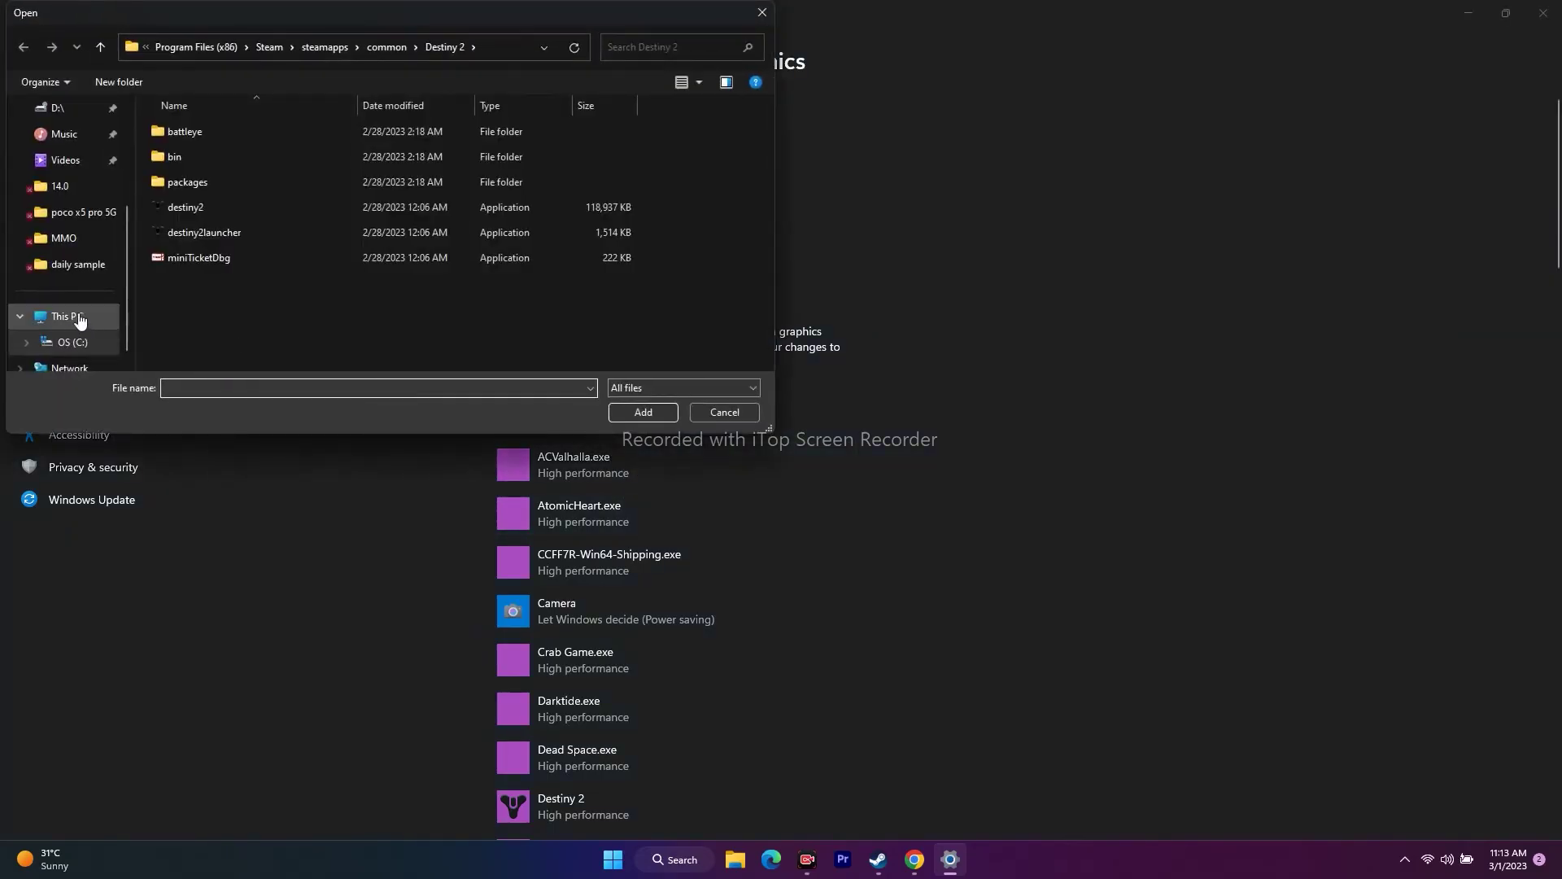
pyautogui.click(68, 316)
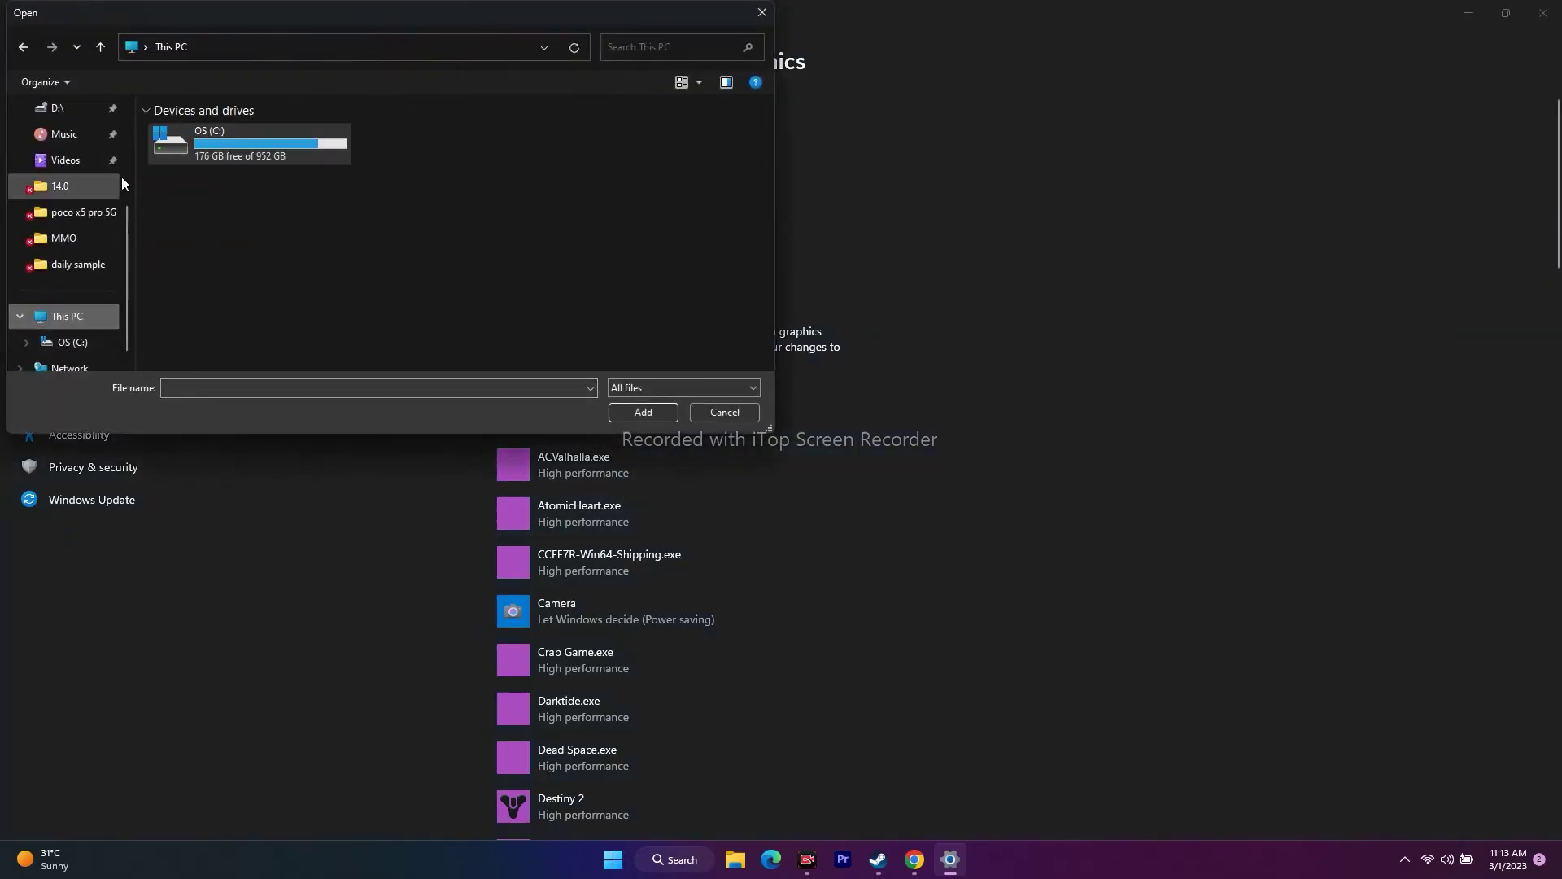
pyautogui.doubleClick(241, 133)
pyautogui.scroll(-5, 233, 244)
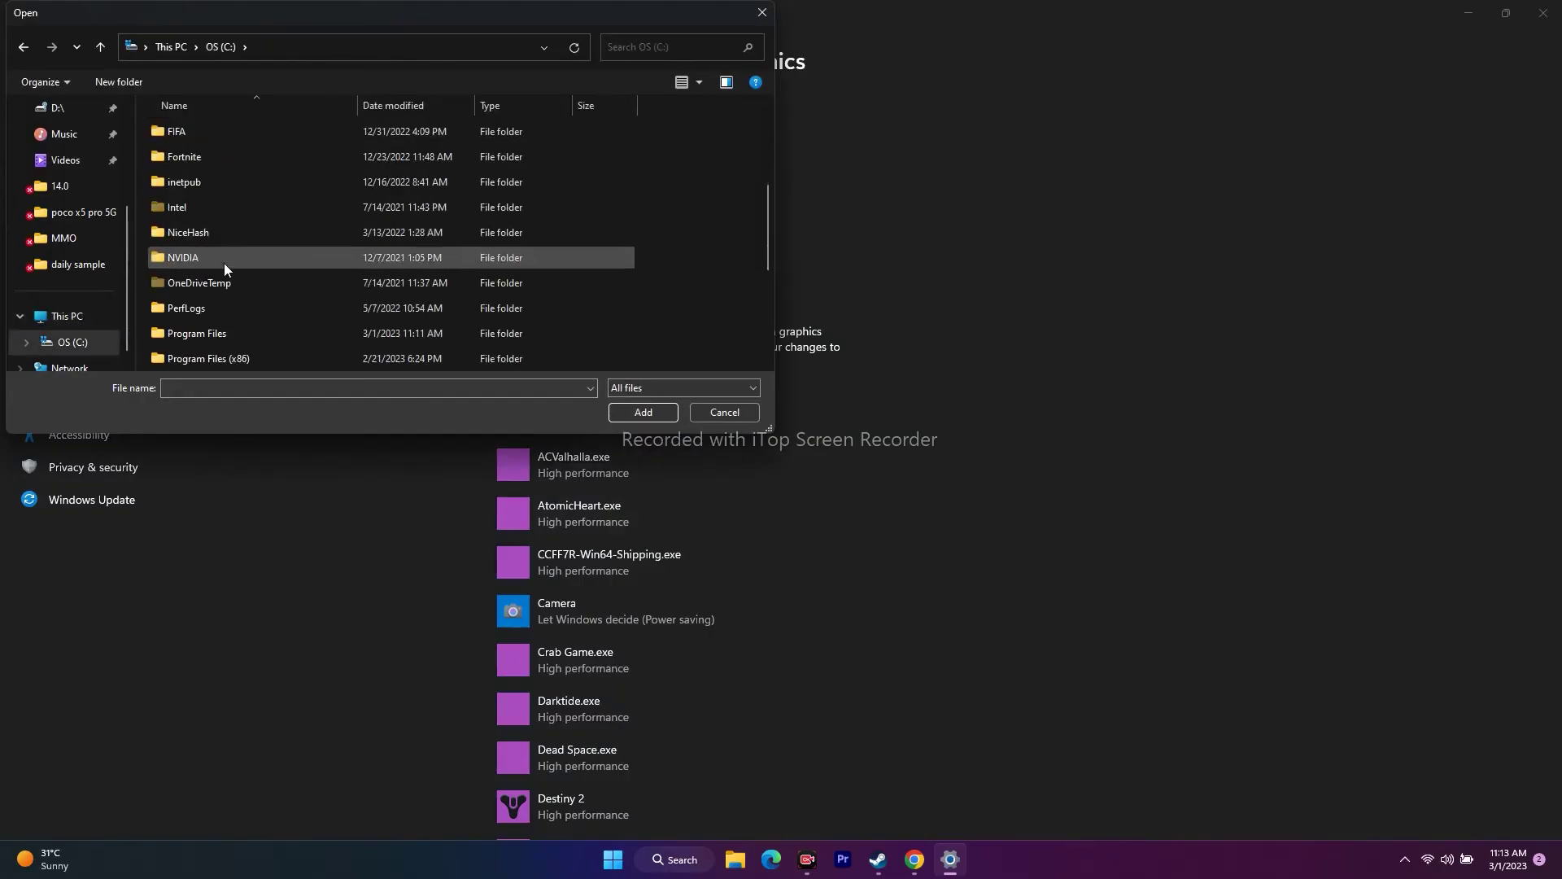
pyautogui.doubleClick(233, 355)
pyautogui.scroll(-5, 251, 203)
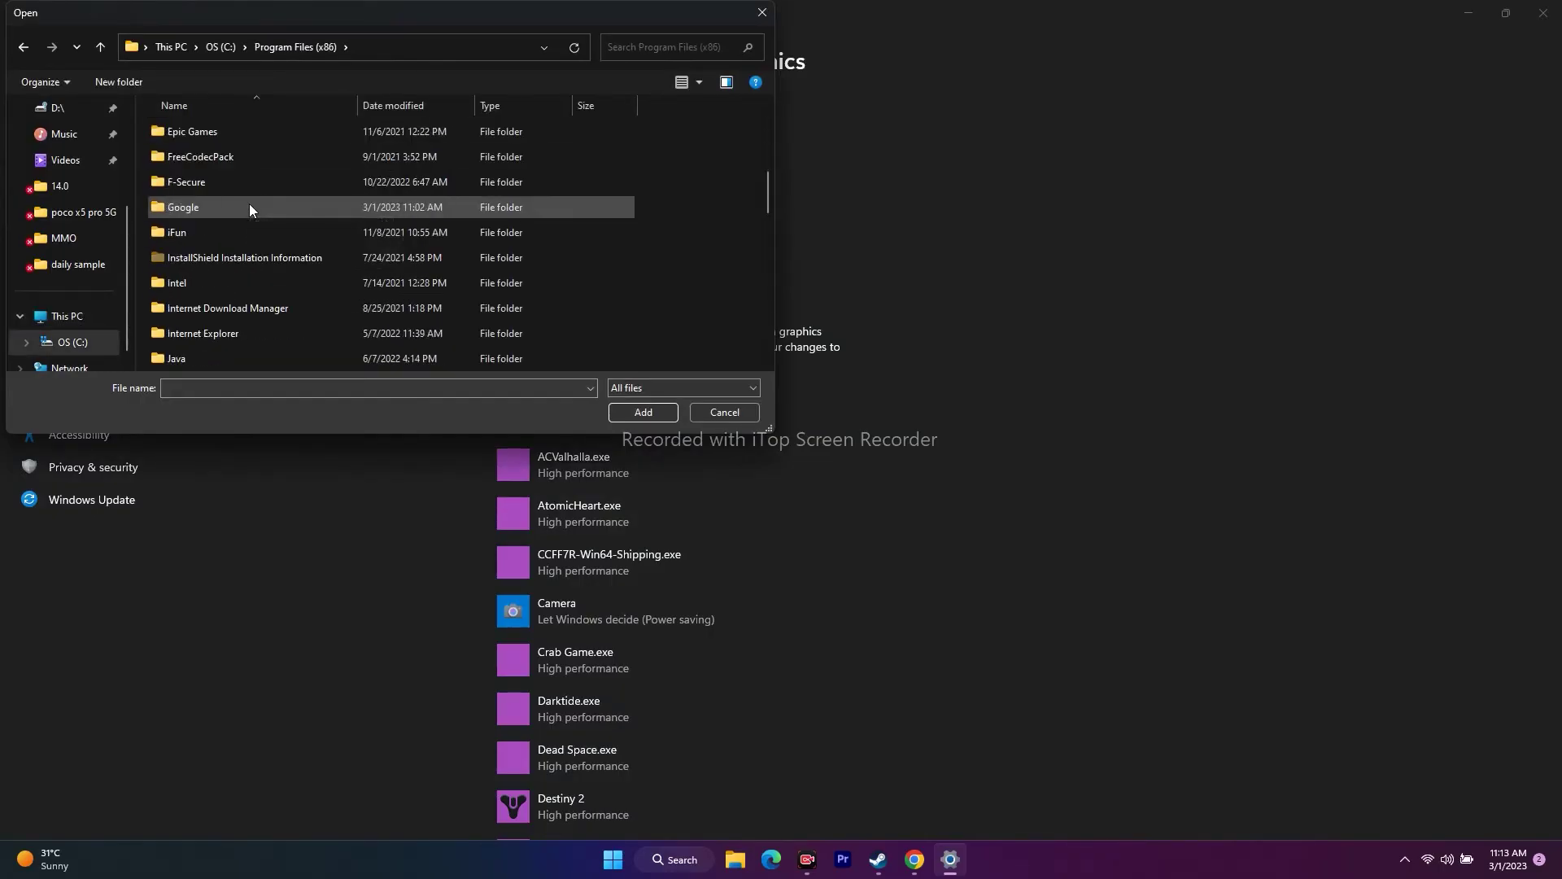
pyautogui.scroll(-5, 232, 258)
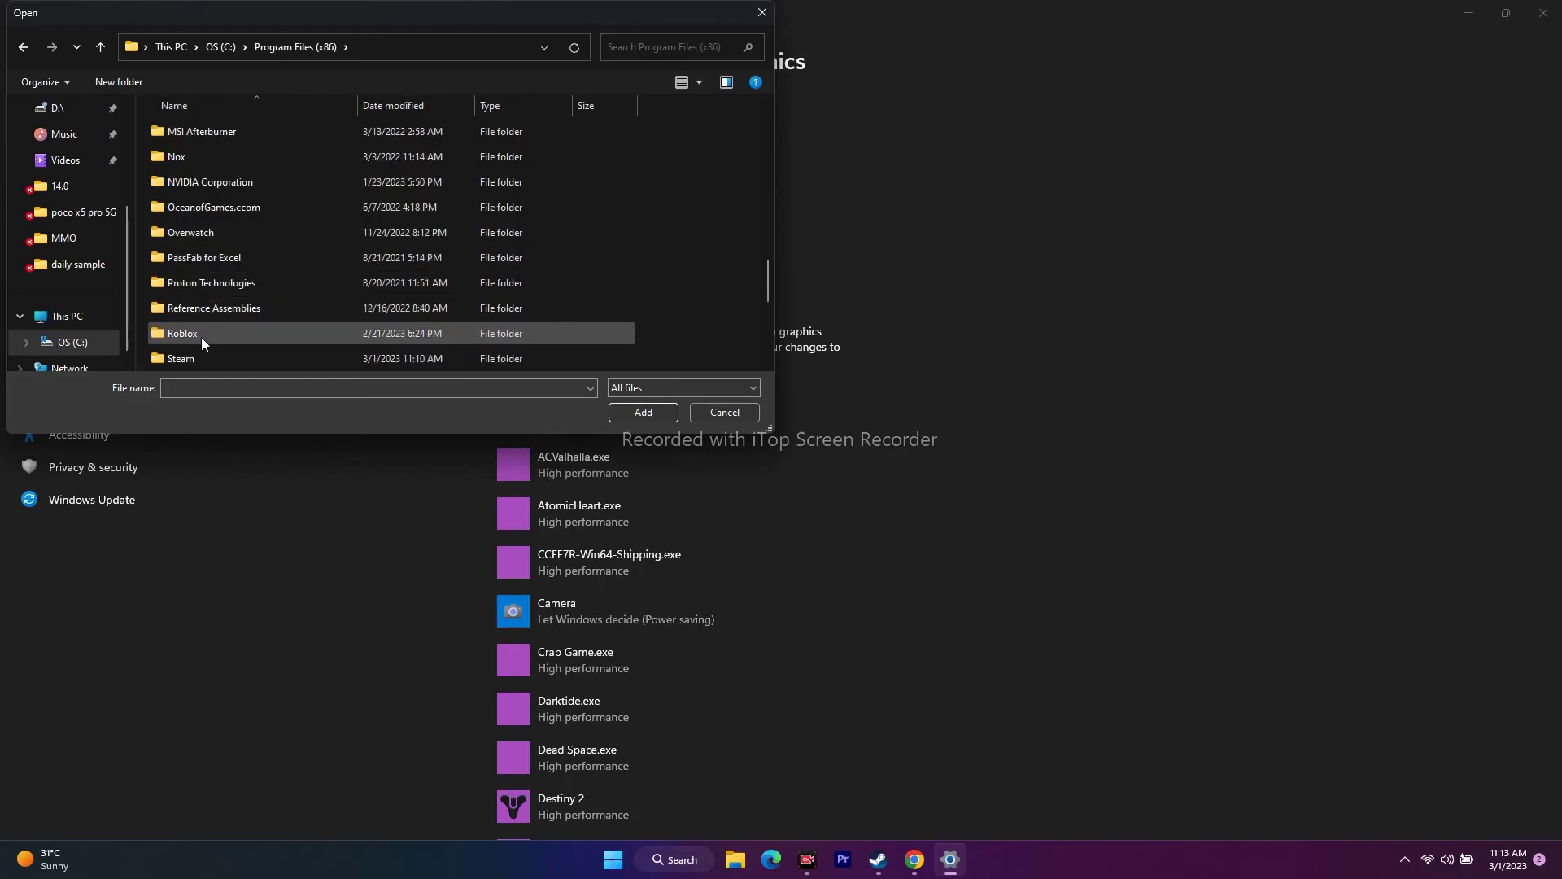
pyautogui.doubleClick(196, 356)
pyautogui.scroll(-4, 227, 219)
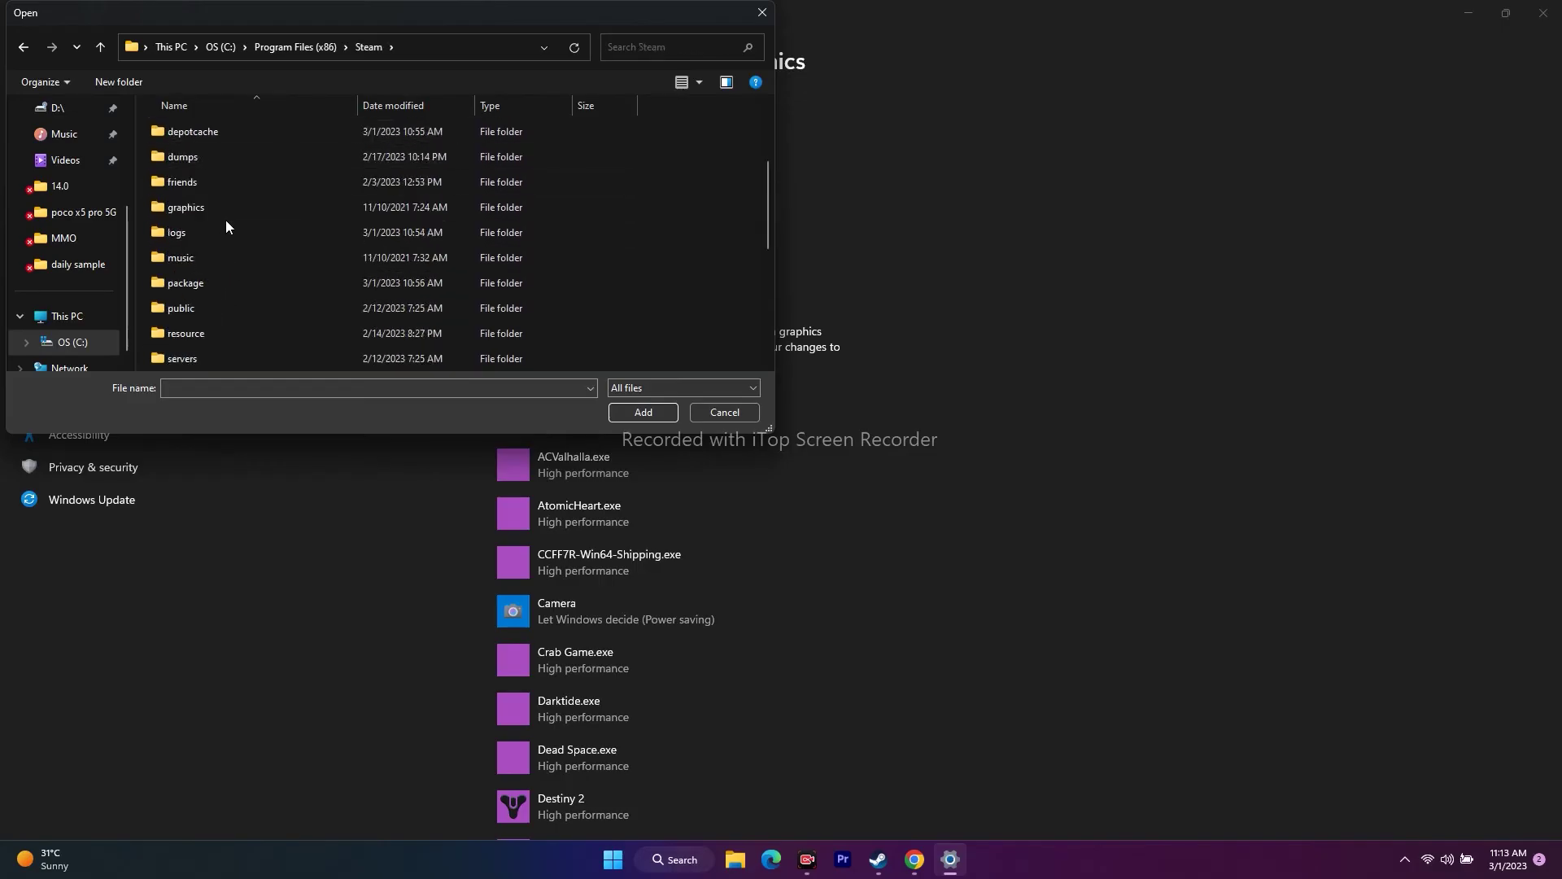
pyautogui.scroll(-3, 226, 219)
pyautogui.doubleClick(233, 178)
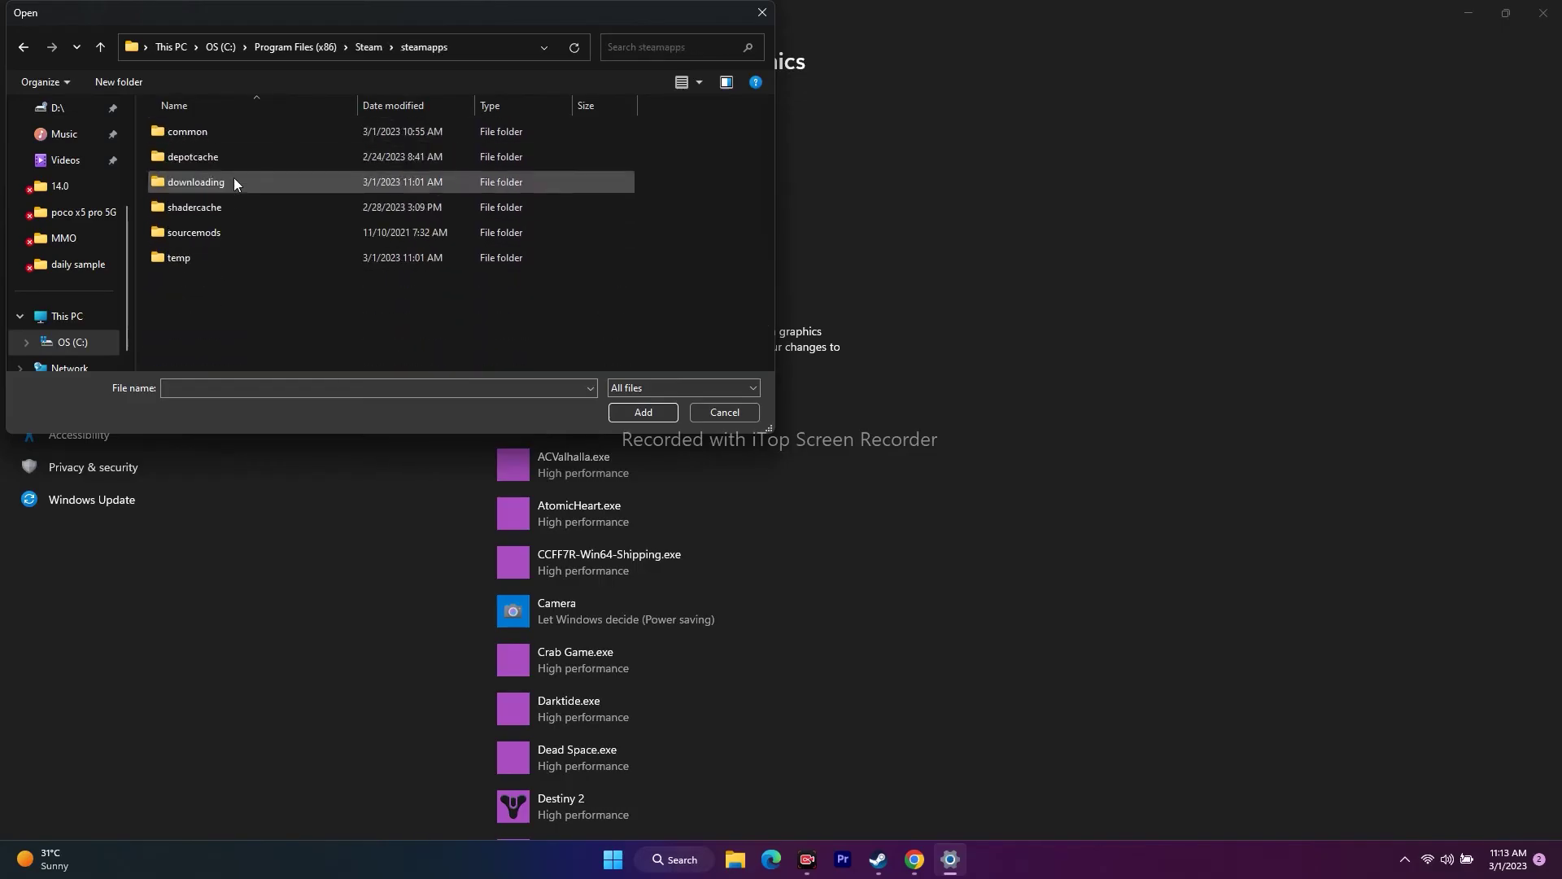
pyautogui.doubleClick(234, 127)
# Add the LimbusCompany application from the Limbus Company folder to the custom graphics list
pyautogui.scroll(-3, 254, 226)
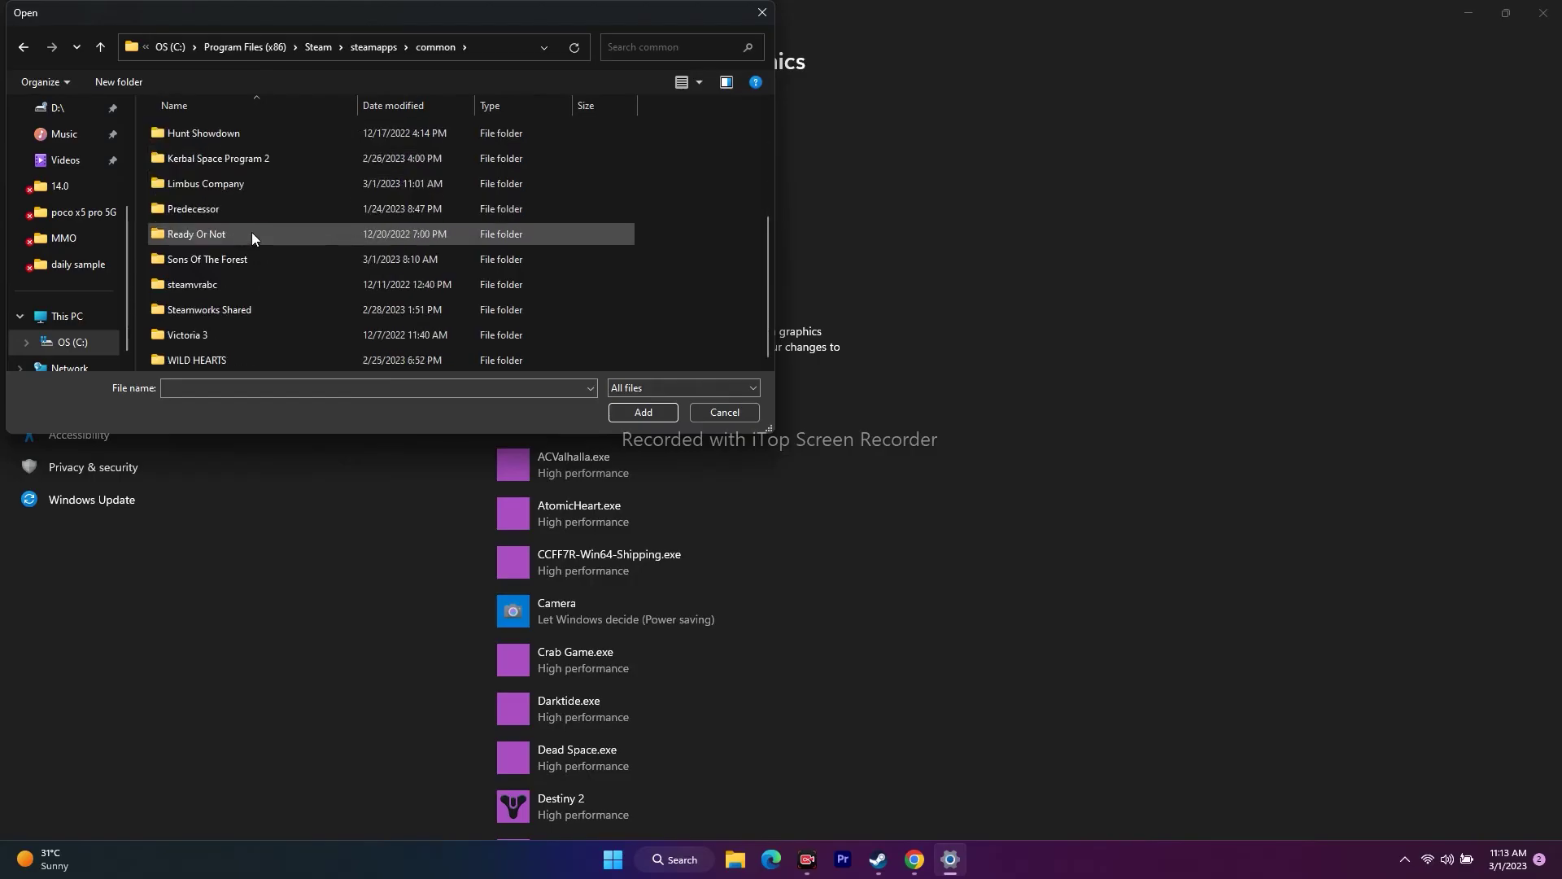
pyautogui.click(239, 187)
pyautogui.doubleClick(237, 184)
pyautogui.click(213, 208)
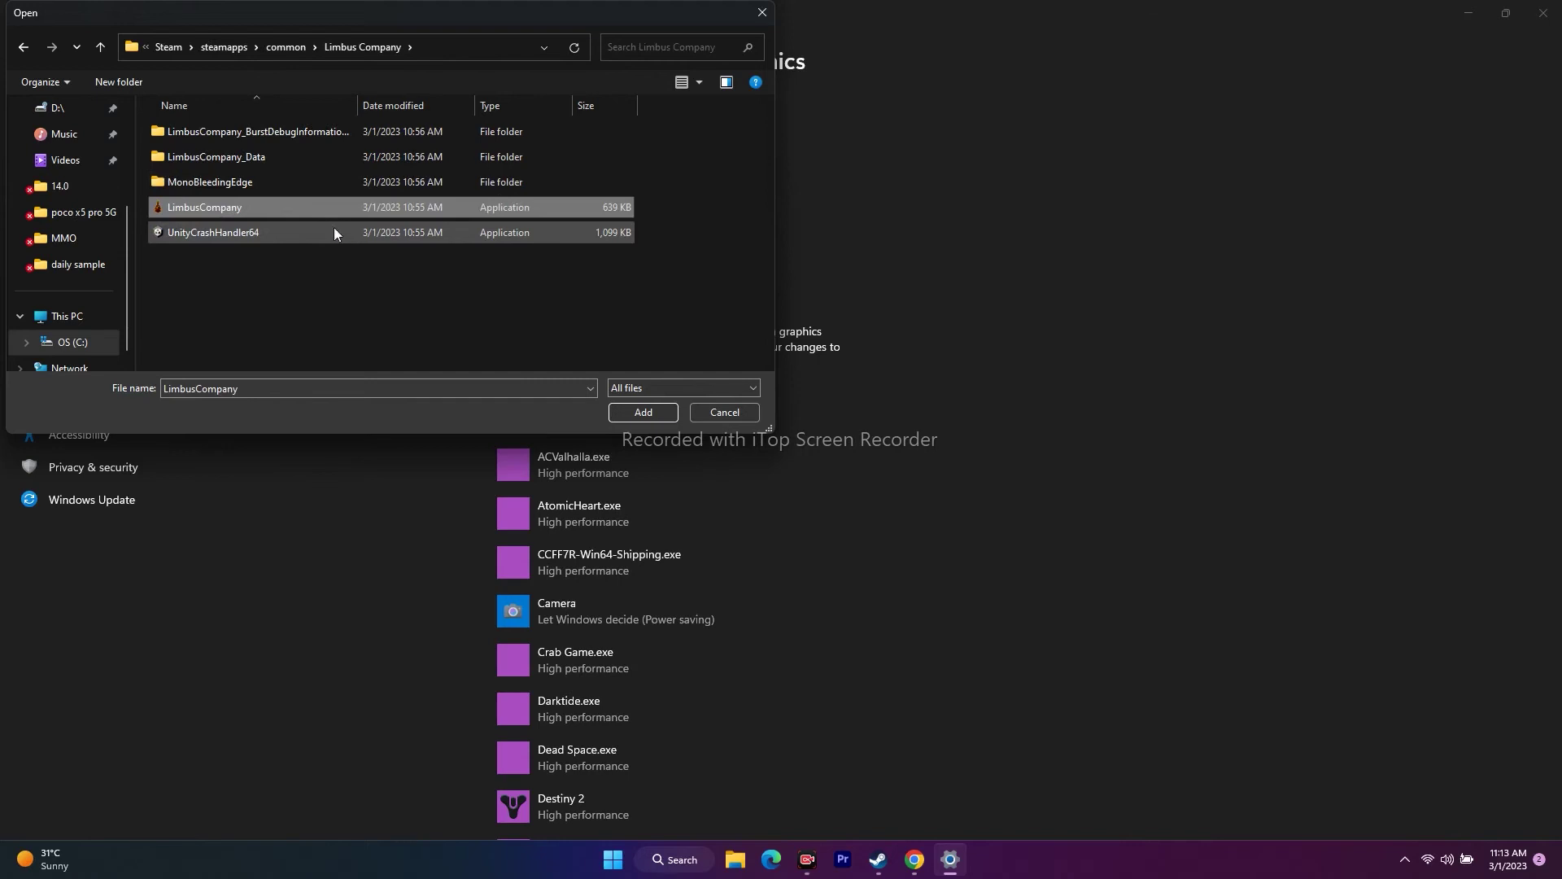
pyautogui.click(682, 388)
pyautogui.click(651, 412)
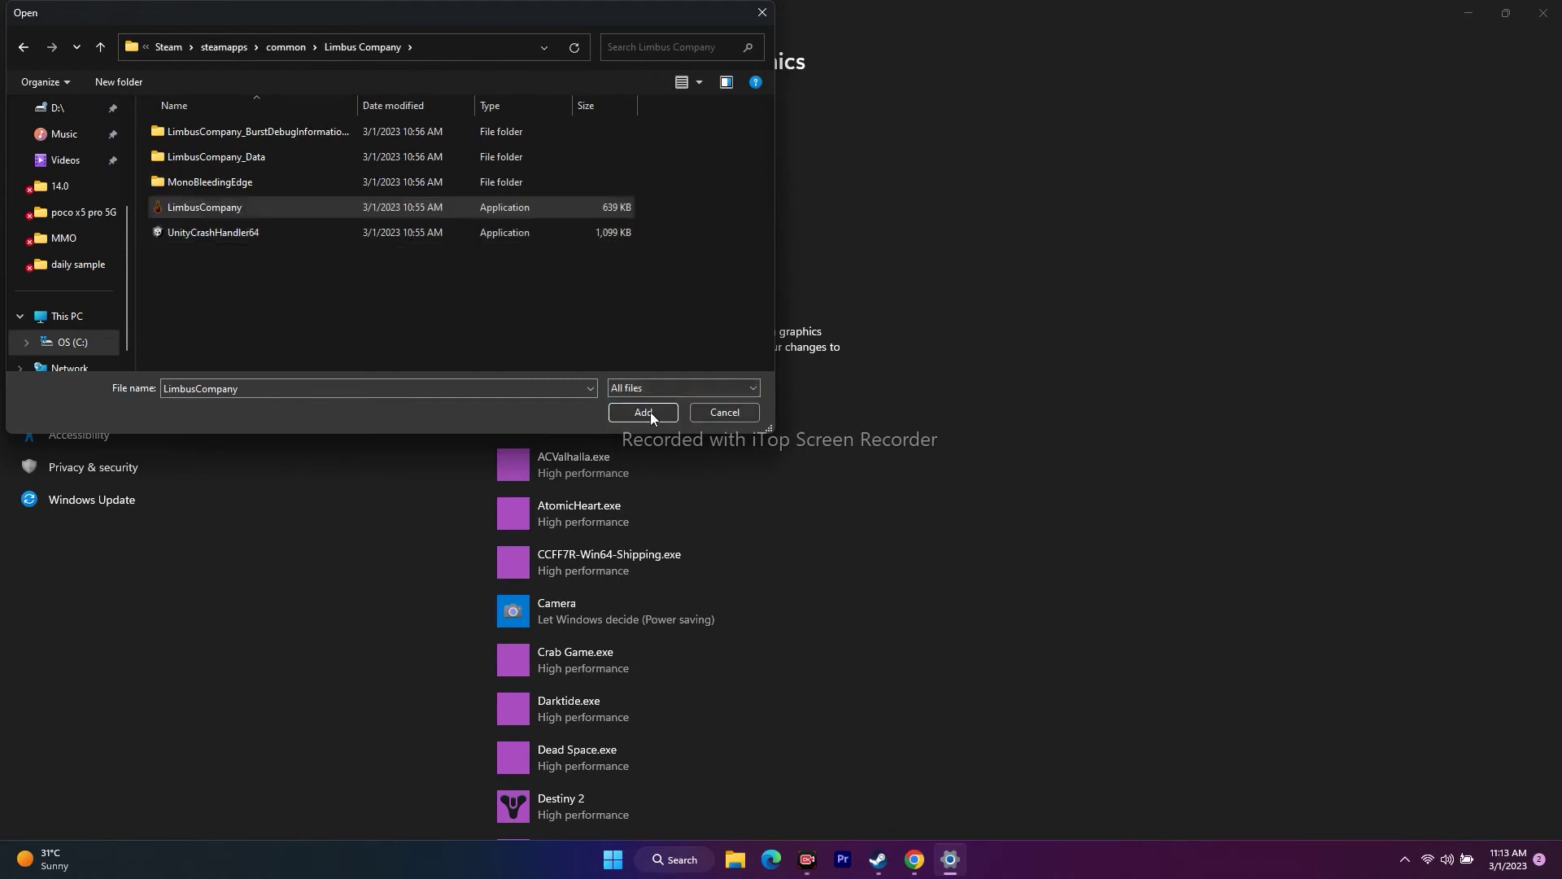
pyautogui.click(643, 412)
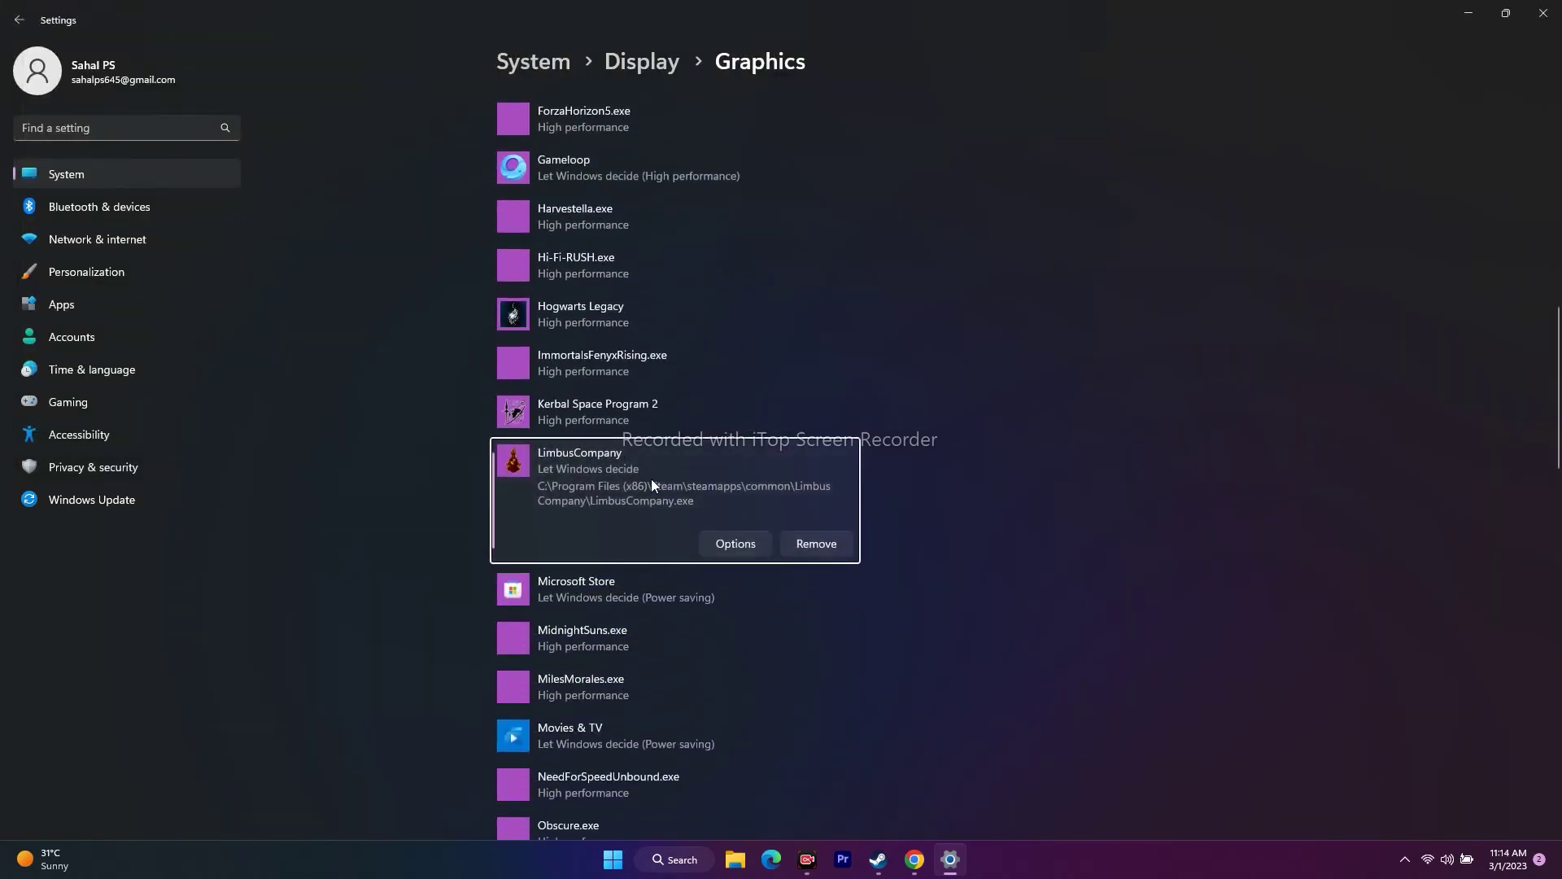
# Set the graphics preference of LimbusCompany to High performance, save it, and close Settings
pyautogui.click(730, 541)
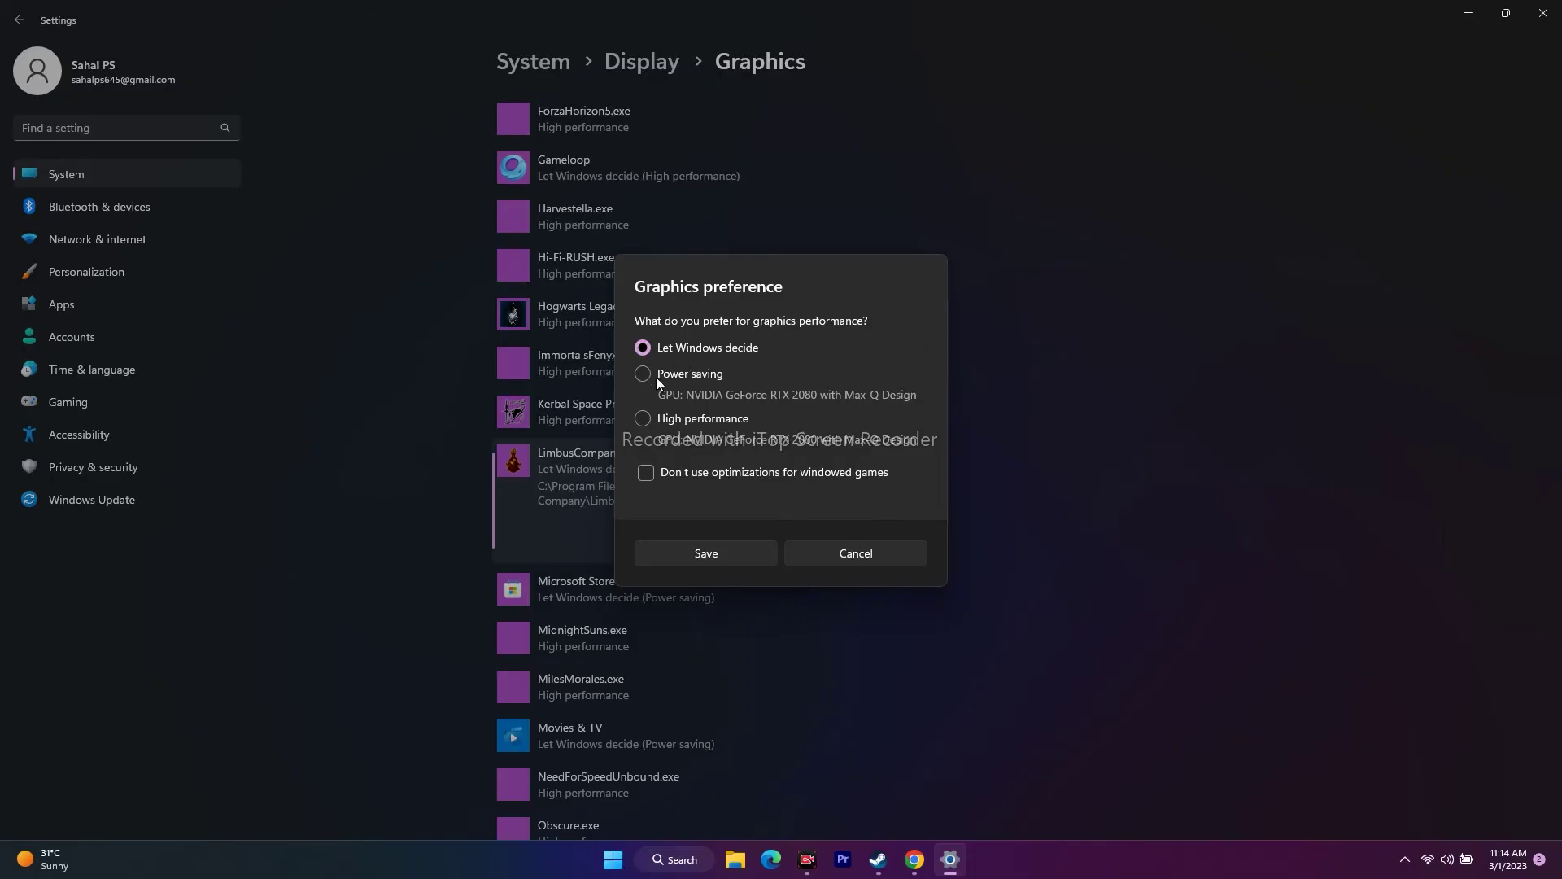
pyautogui.click(643, 419)
pyautogui.click(737, 559)
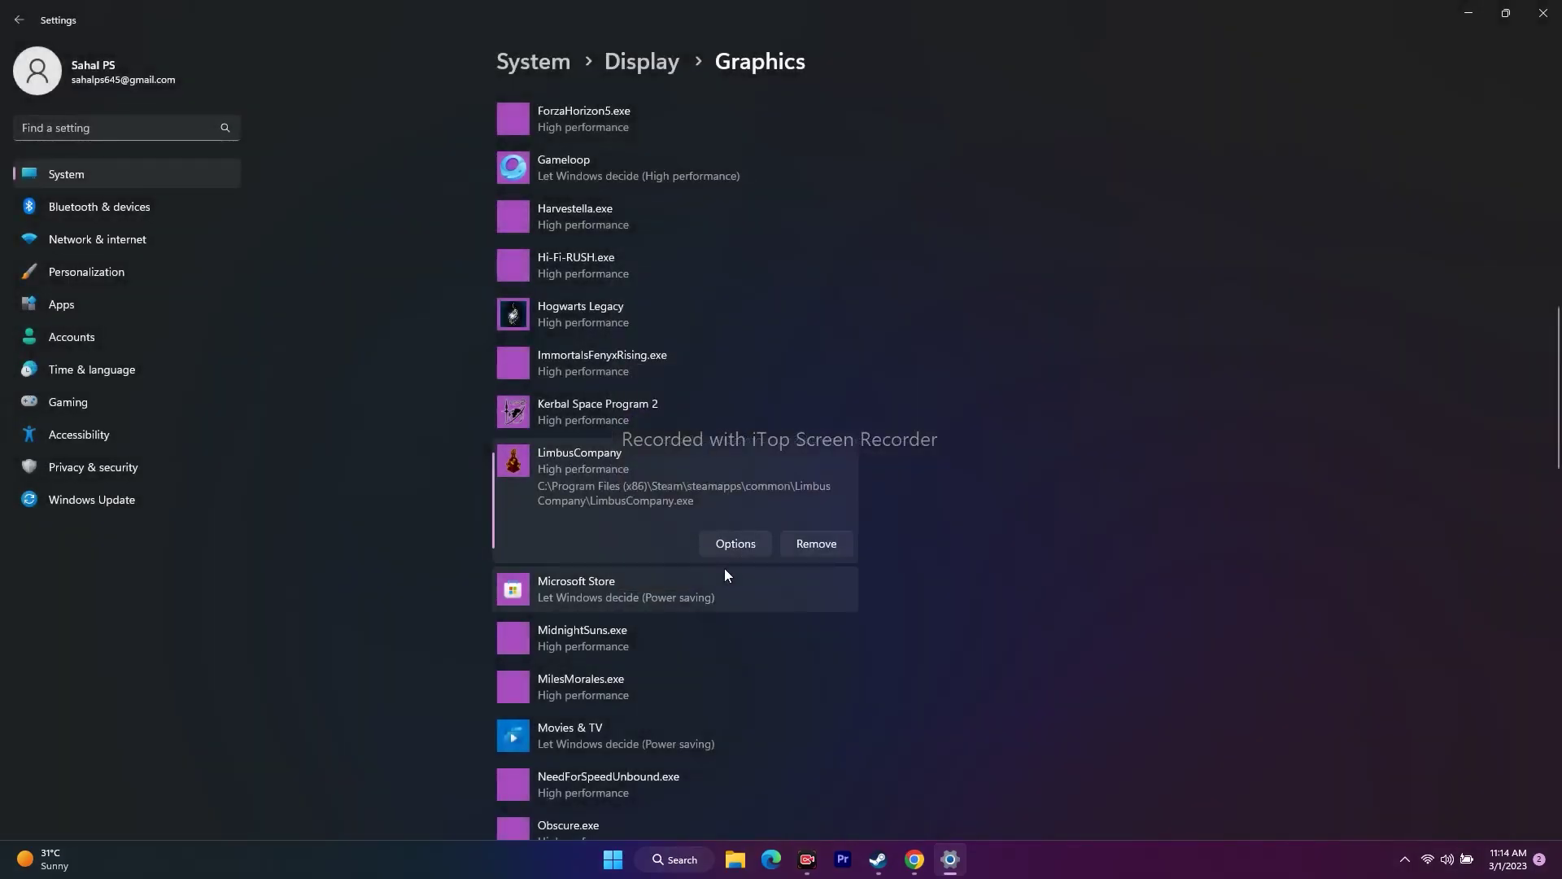
pyautogui.scroll(2, 1040, 612)
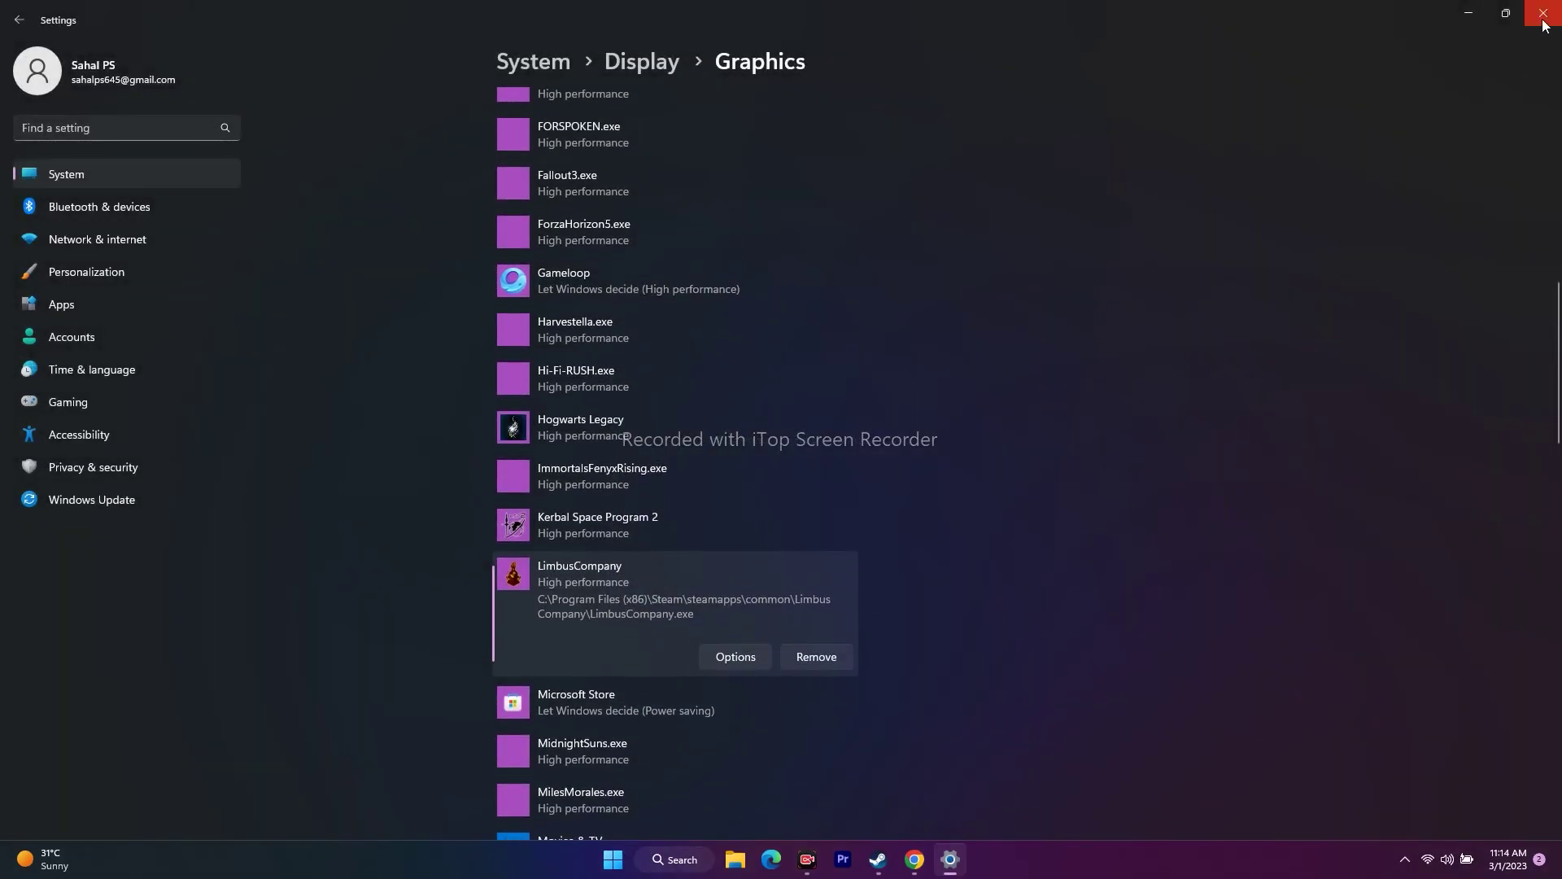
pyautogui.click(1543, 13)
pyautogui.click(897, 859)
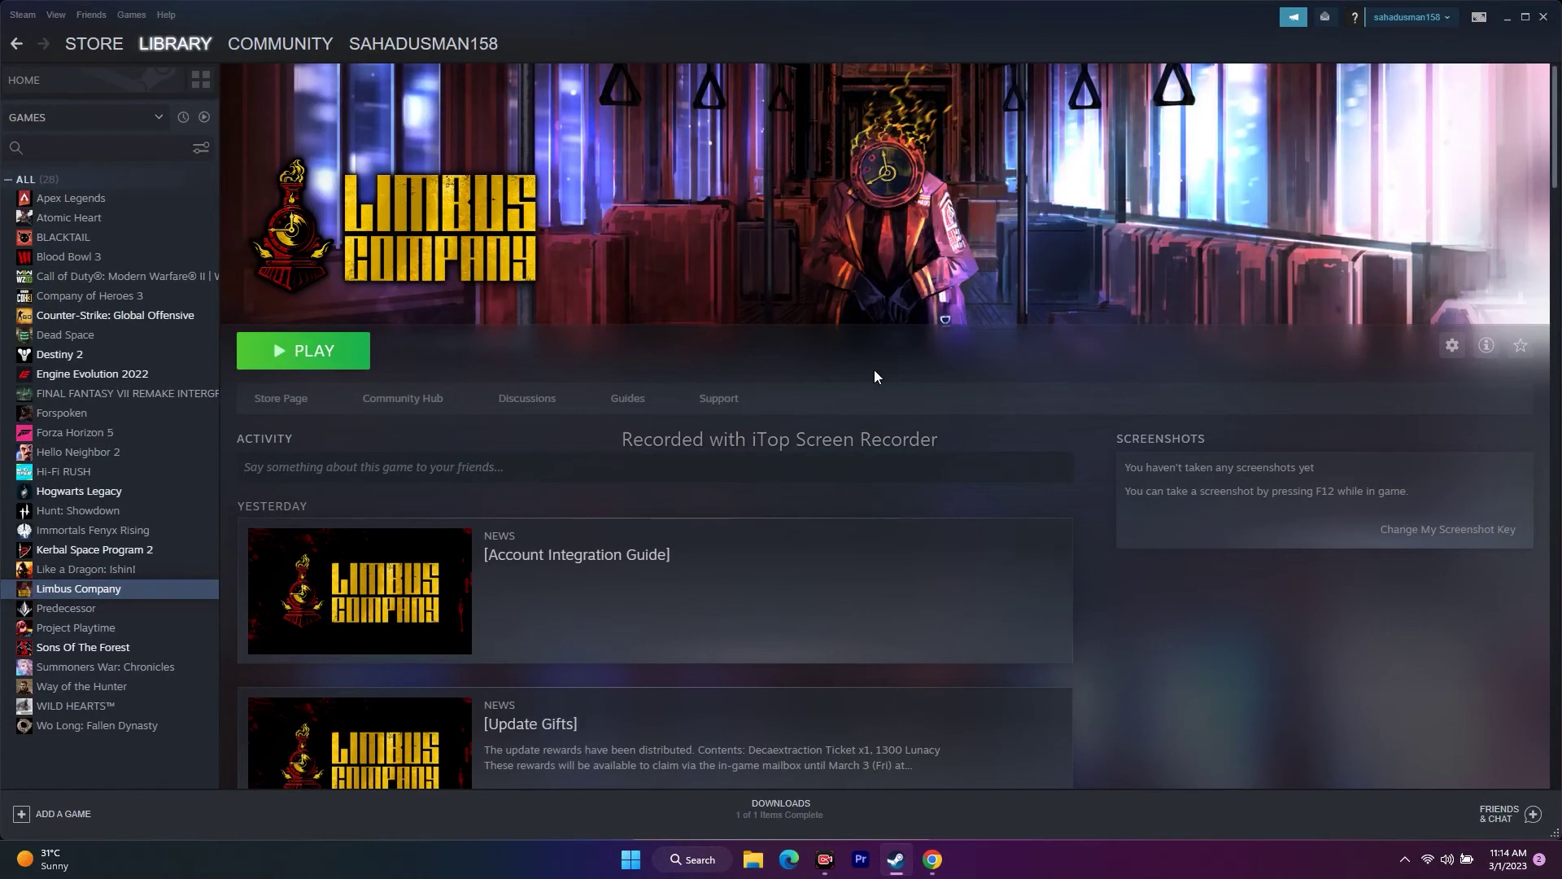
pyautogui.click(1507, 17)
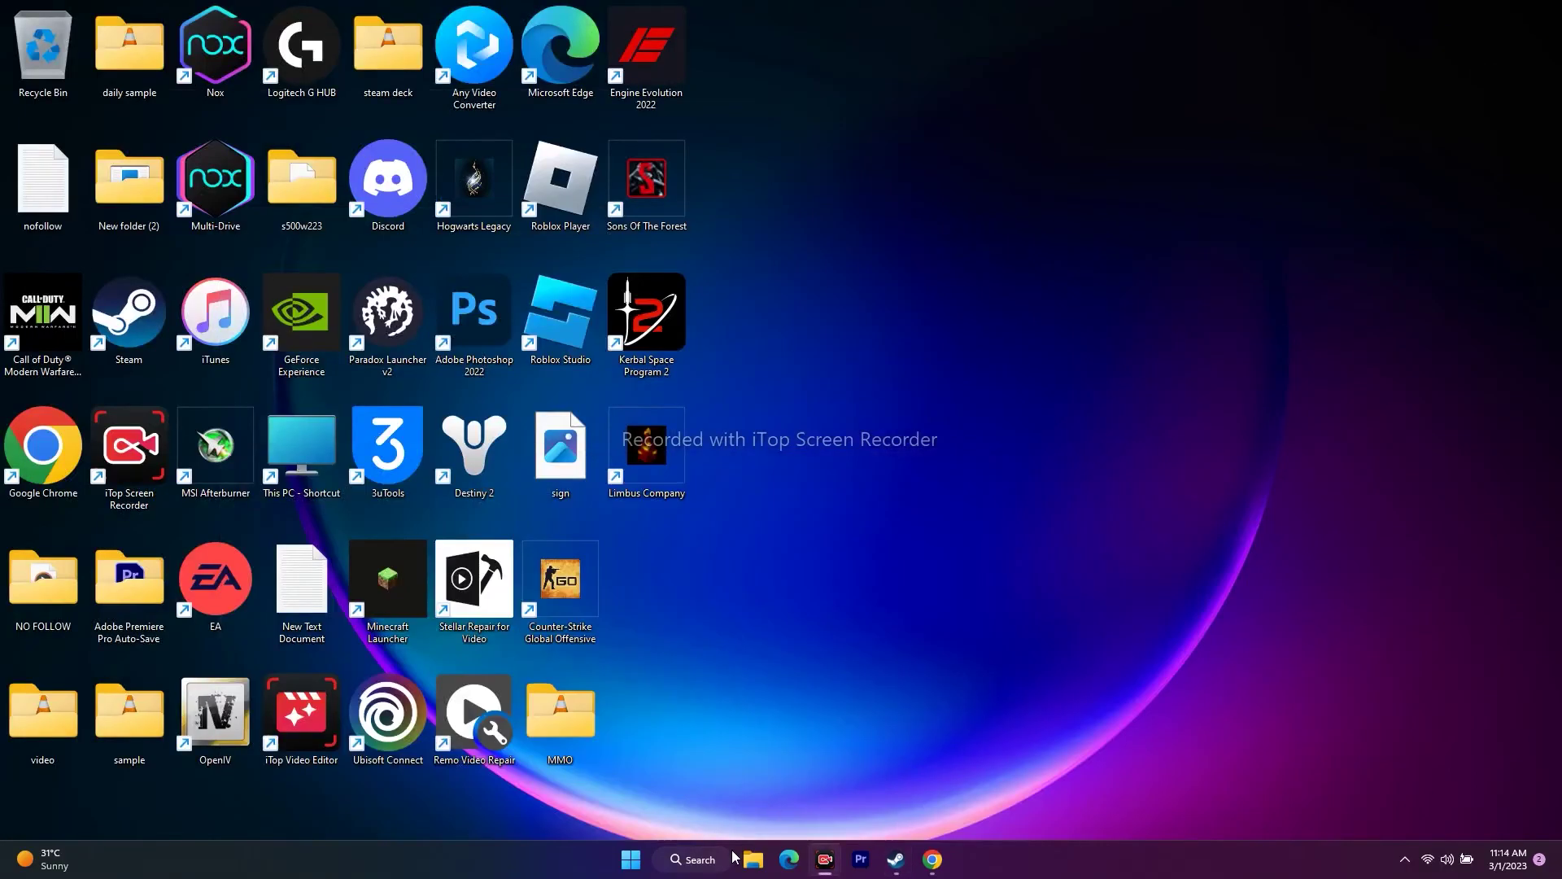
# Open Windows Settings, check the Windows Update page for available updates, and close Settings
pyautogui.click(716, 860)
pyautogui.click(540, 582)
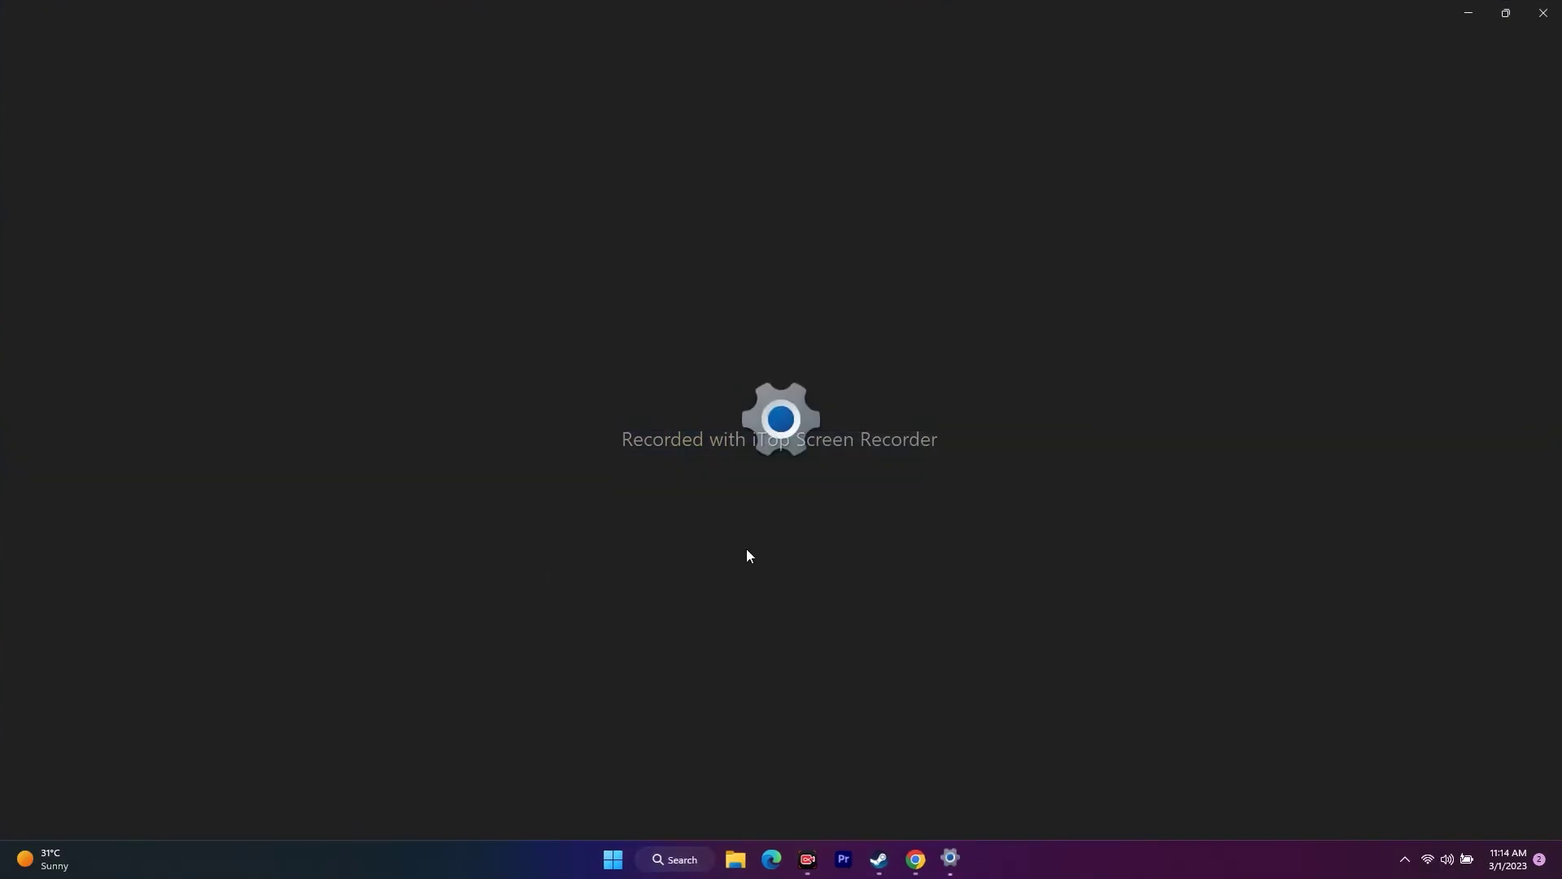
pyautogui.scroll(-5, 1538, 489)
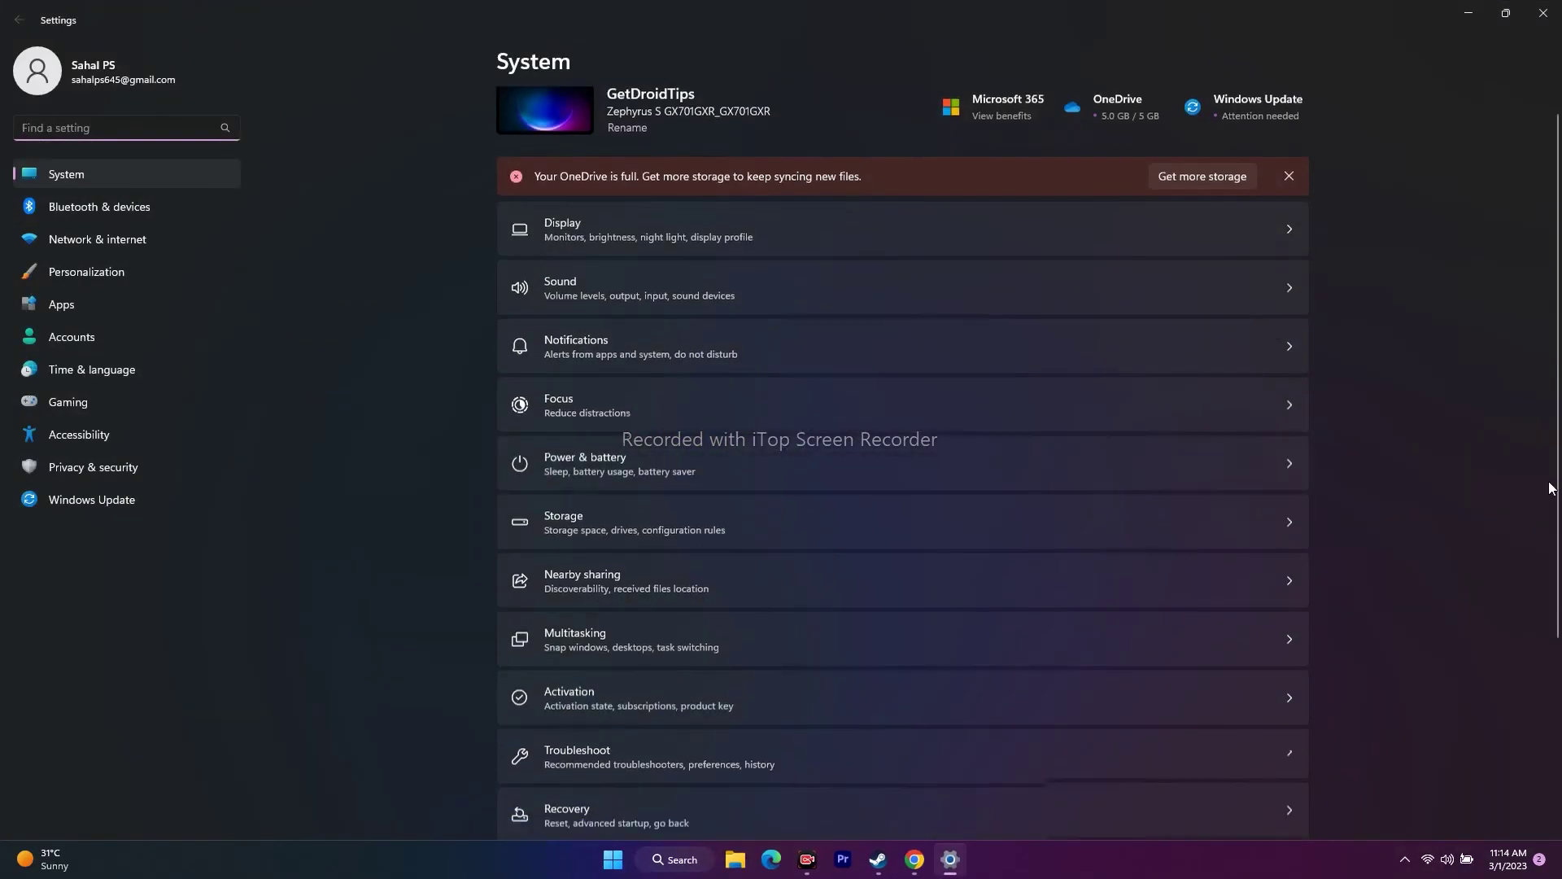
pyautogui.click(109, 501)
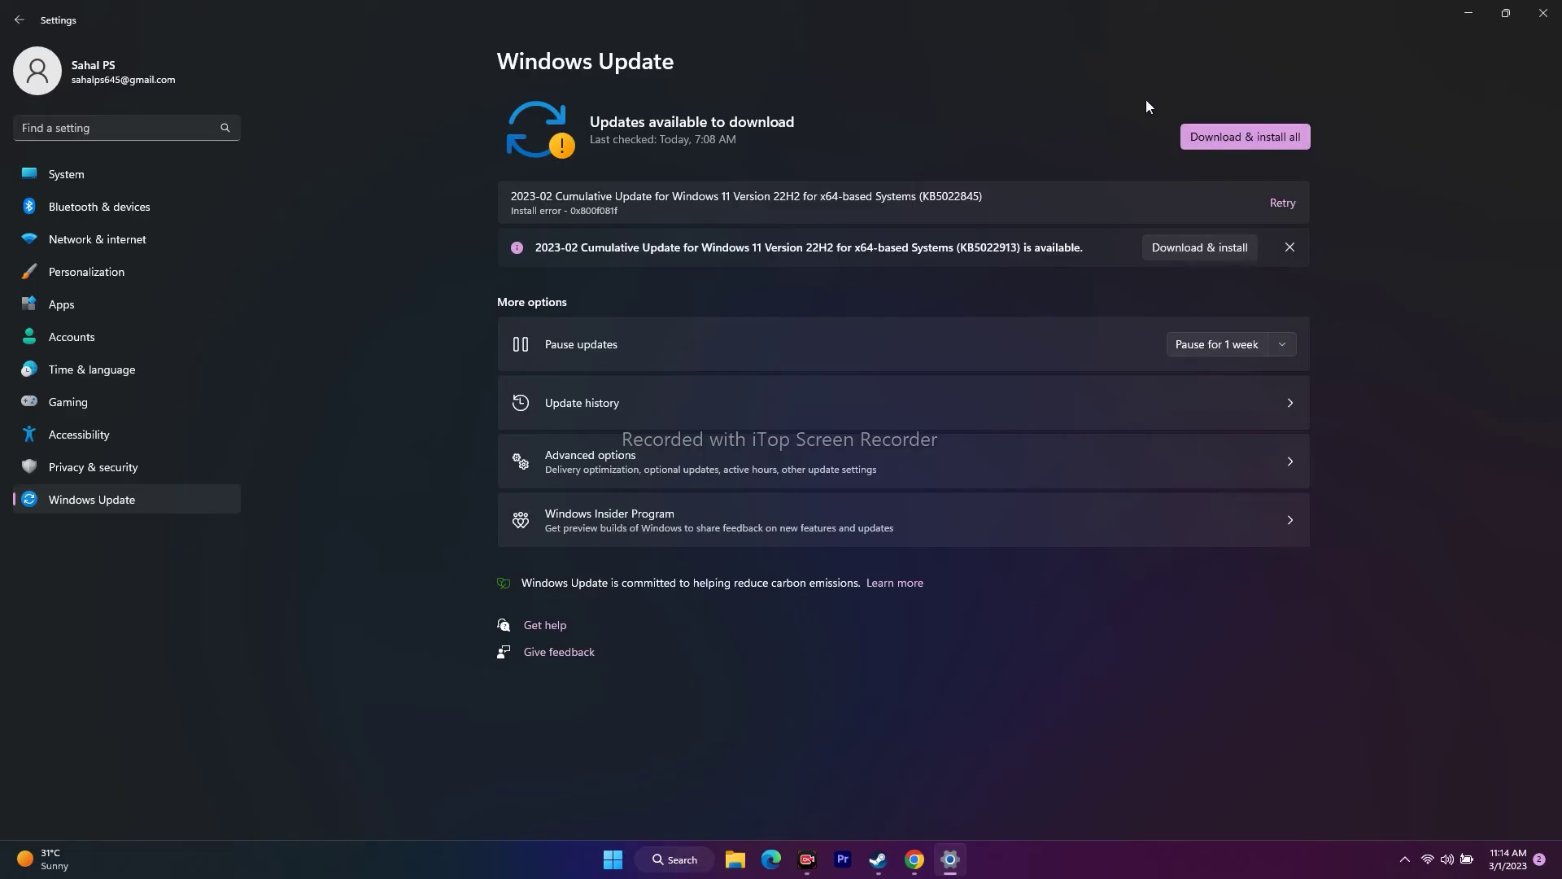
pyautogui.click(1543, 13)
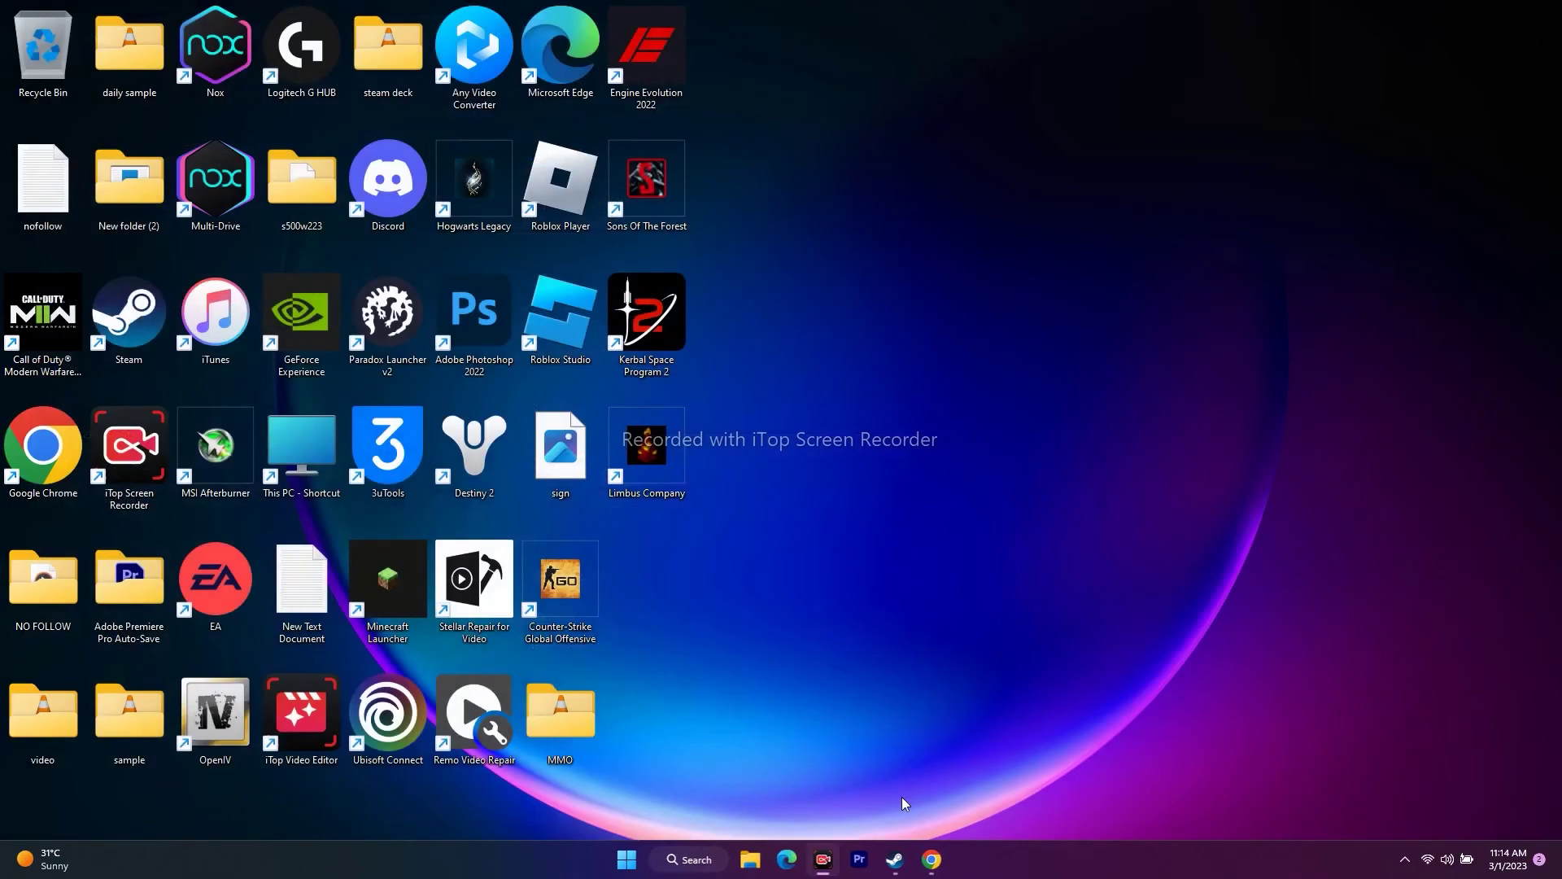
# Switch to Steam, look at the Uninstall option for Limbus Company without using it, and minimize Steam
pyautogui.click(878, 860)
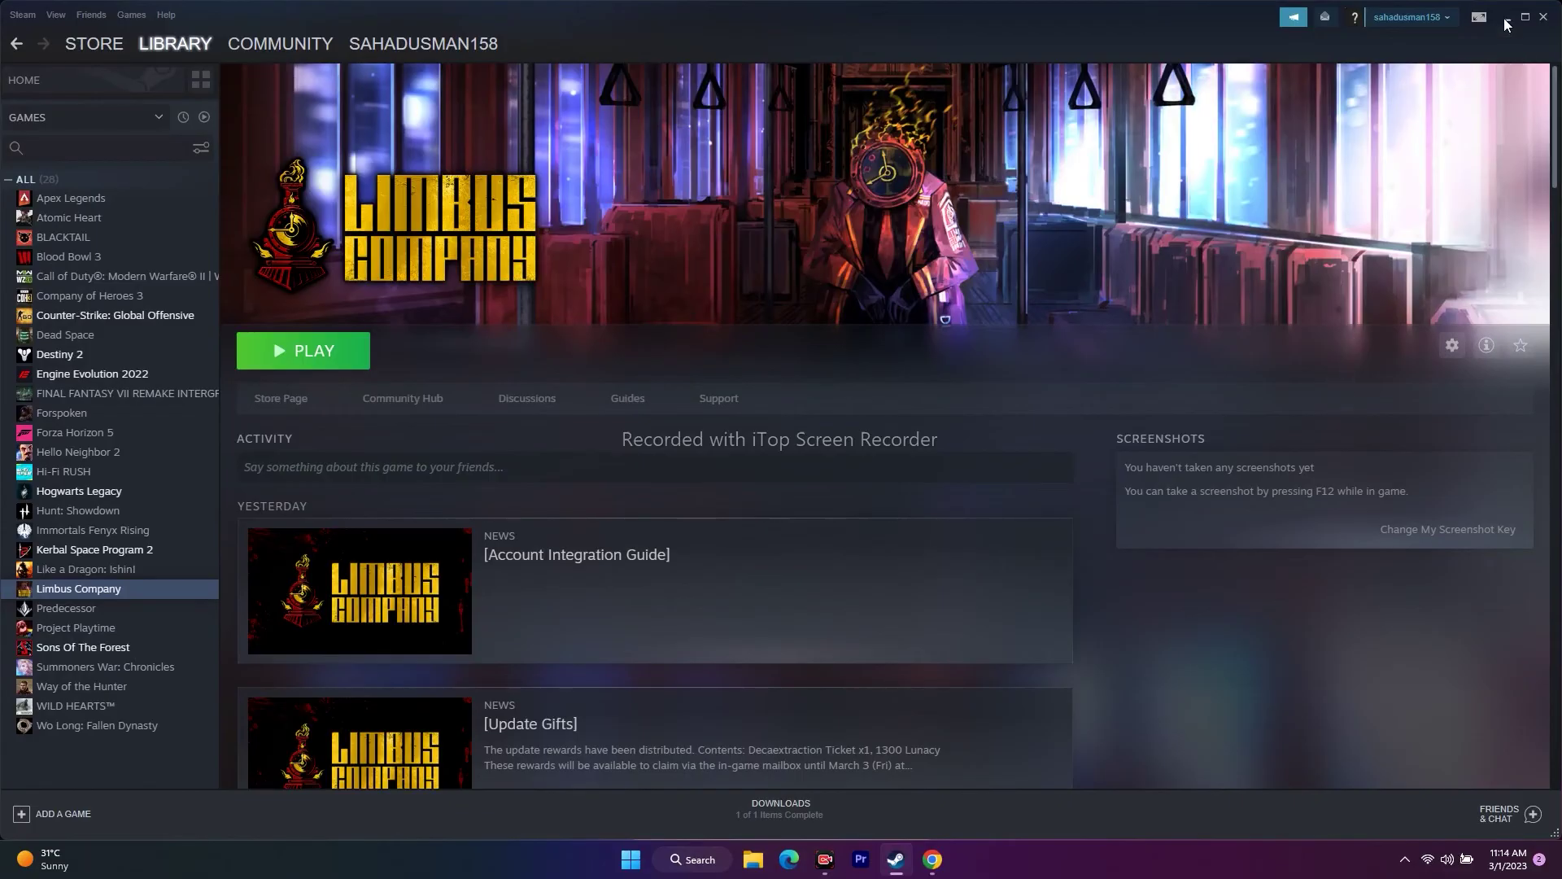
pyautogui.rightClick(119, 592)
pyautogui.moveTo(135, 663)
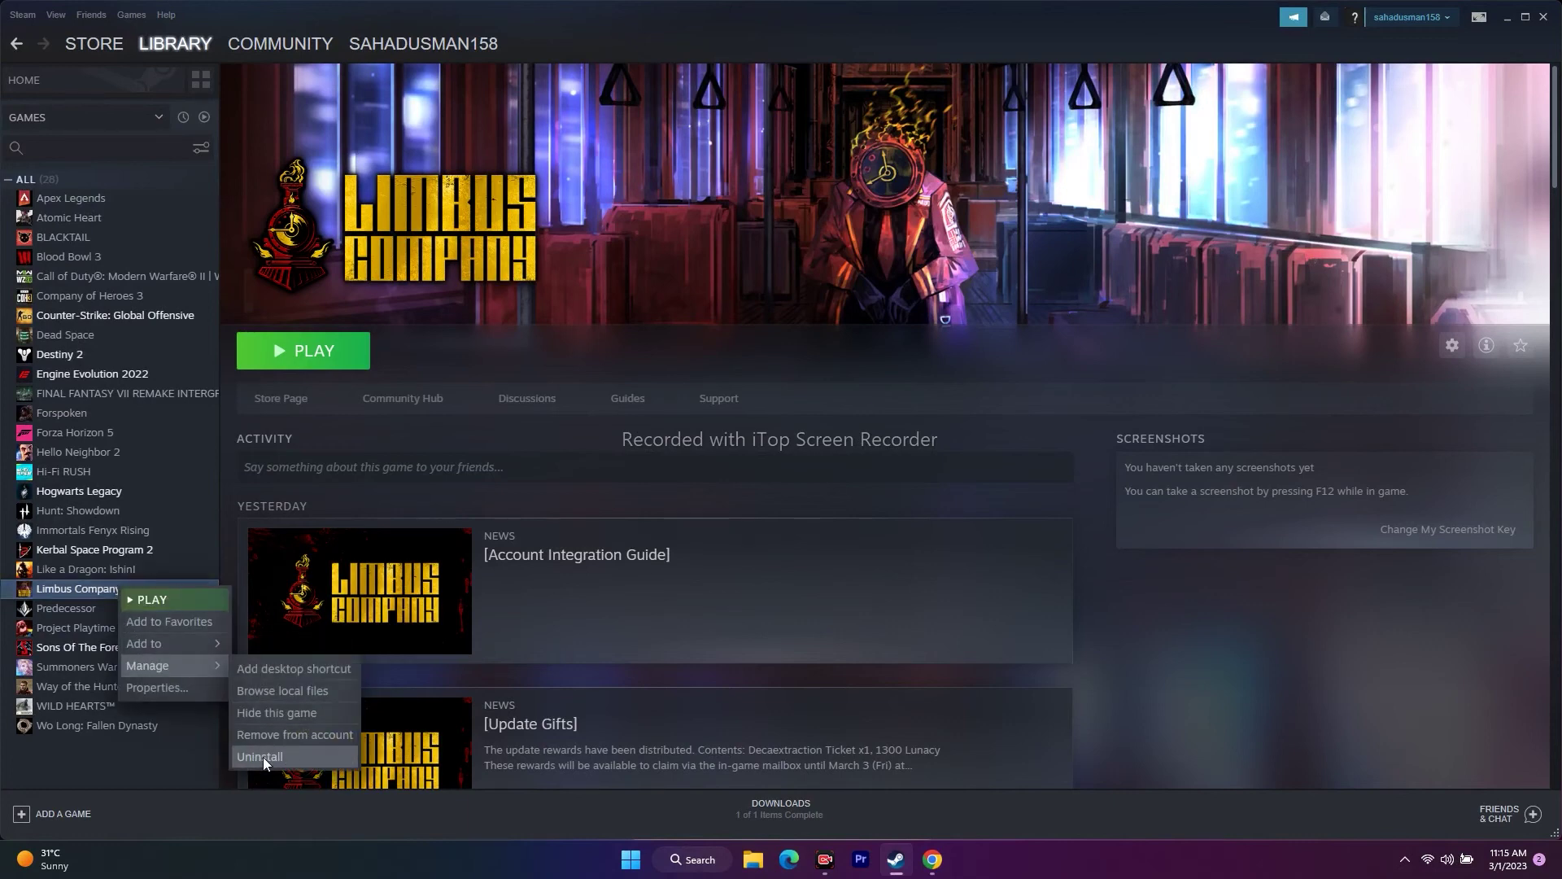
pyautogui.click(628, 646)
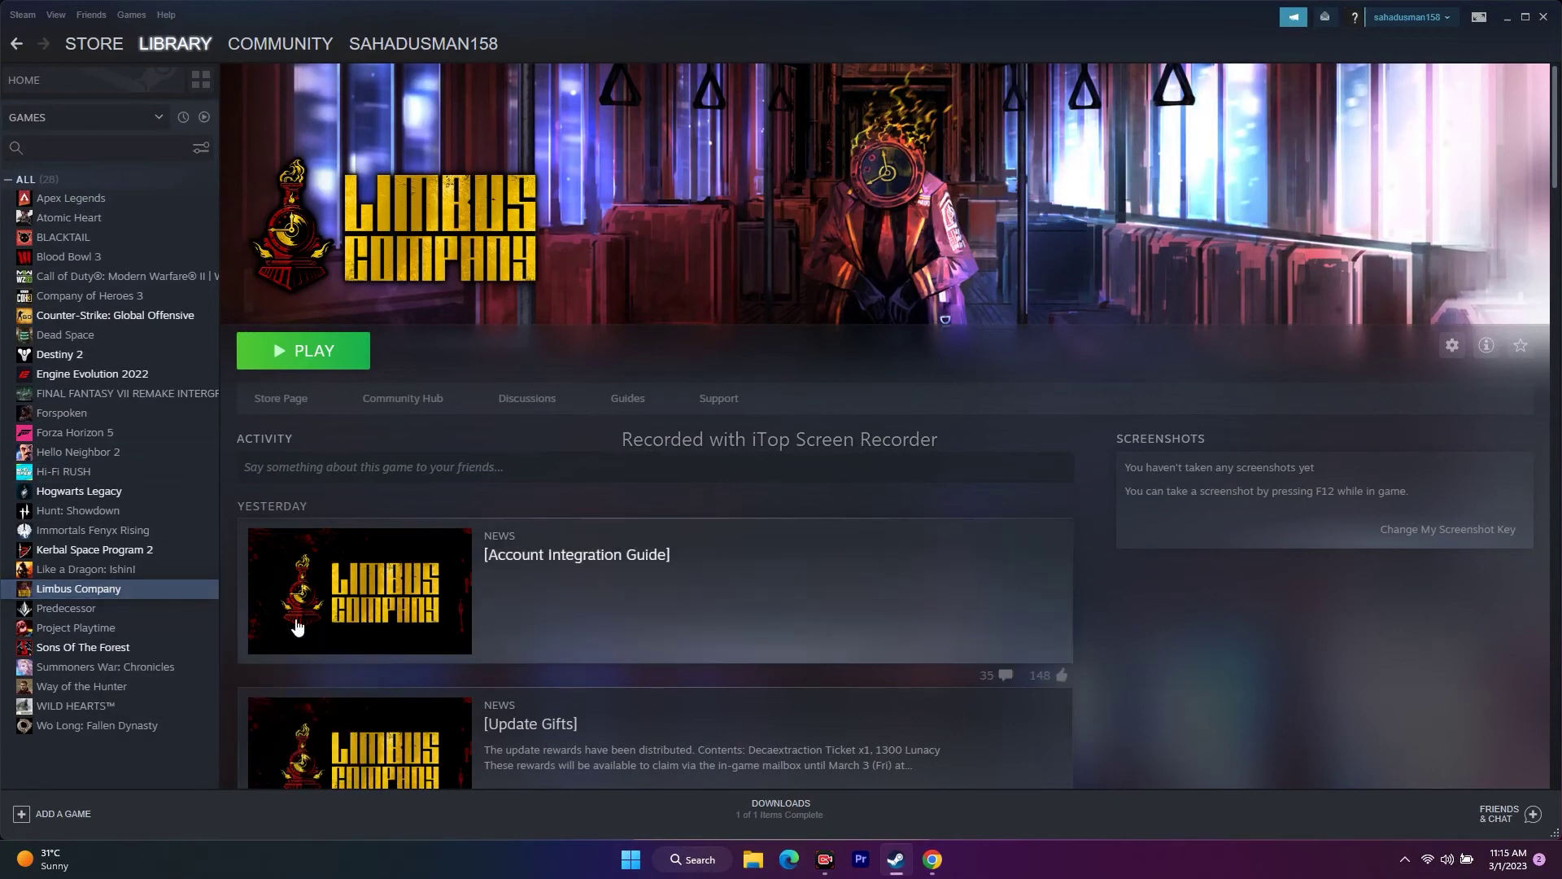
pyautogui.click(1507, 18)
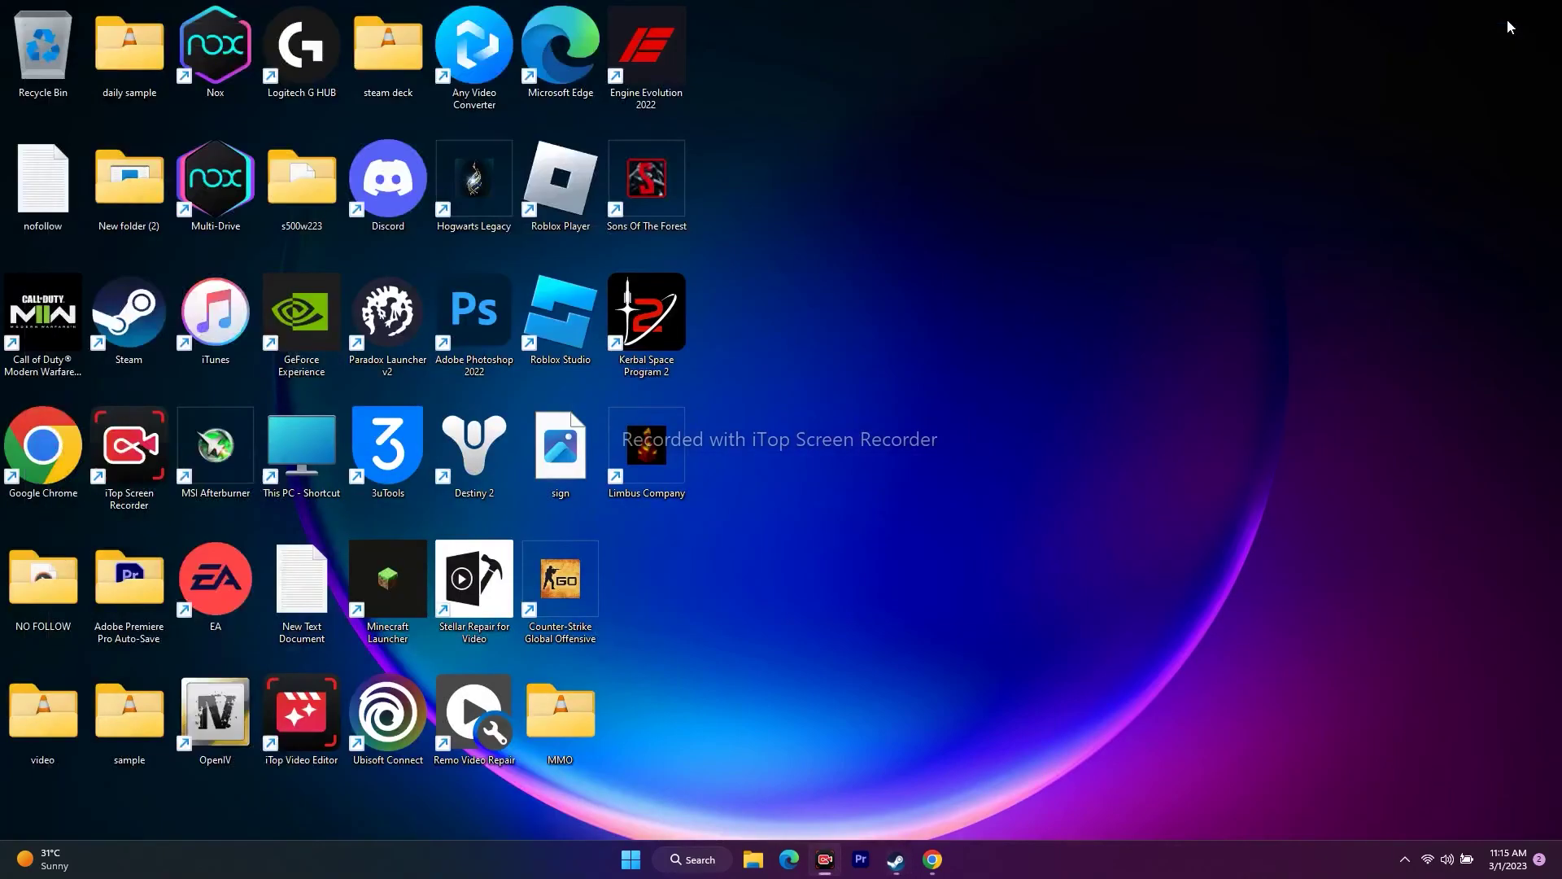
# Open File Explorer, check the free space on drive OS (C:) under This PC, and close the window
pyautogui.click(754, 860)
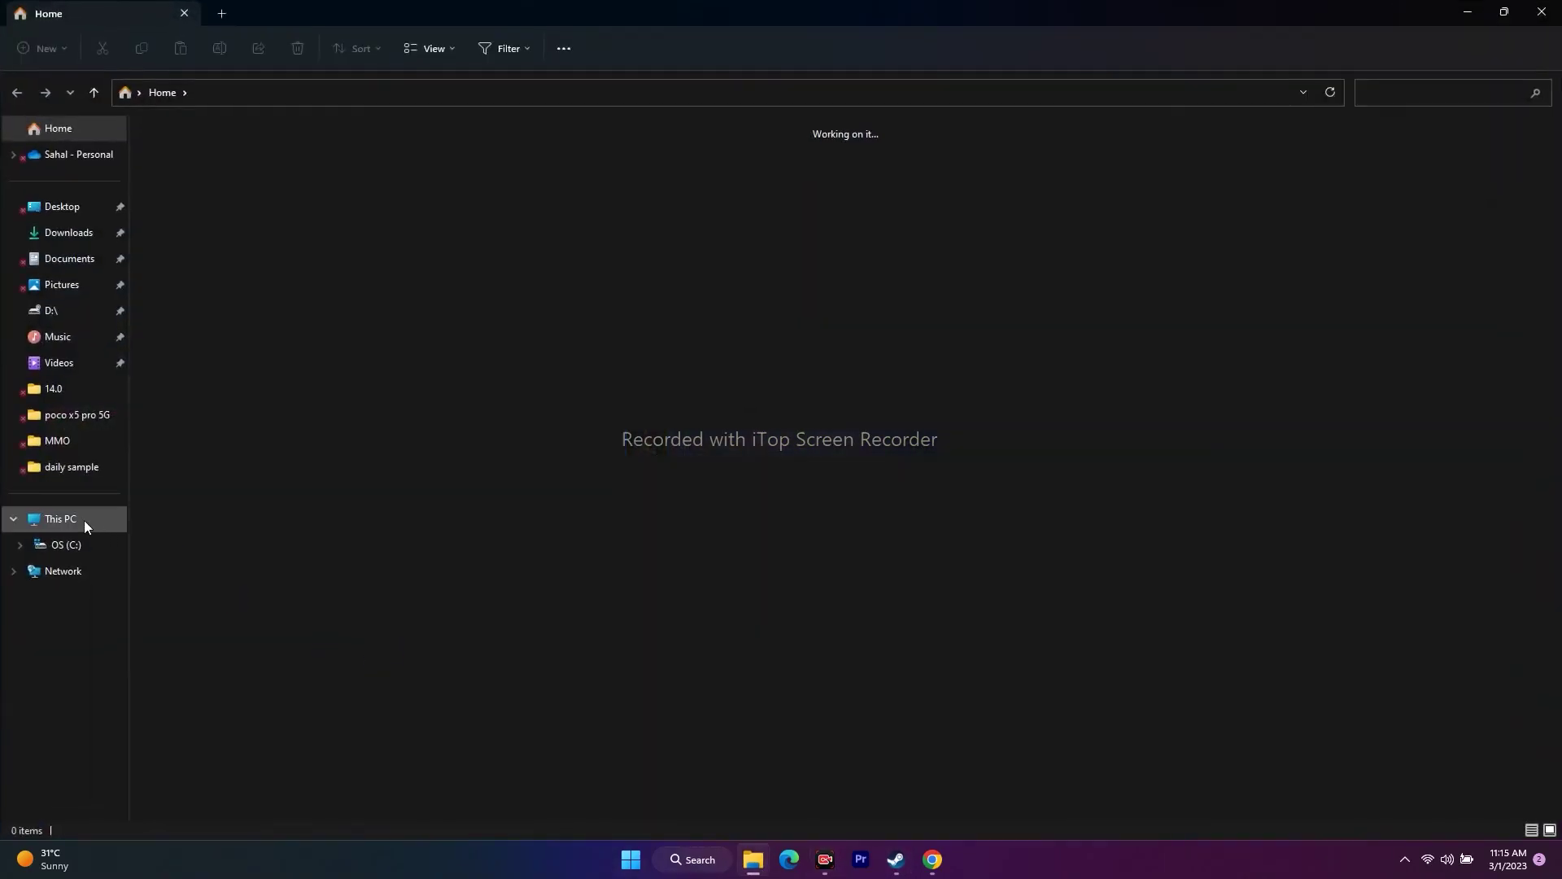
pyautogui.click(85, 520)
pyautogui.click(237, 166)
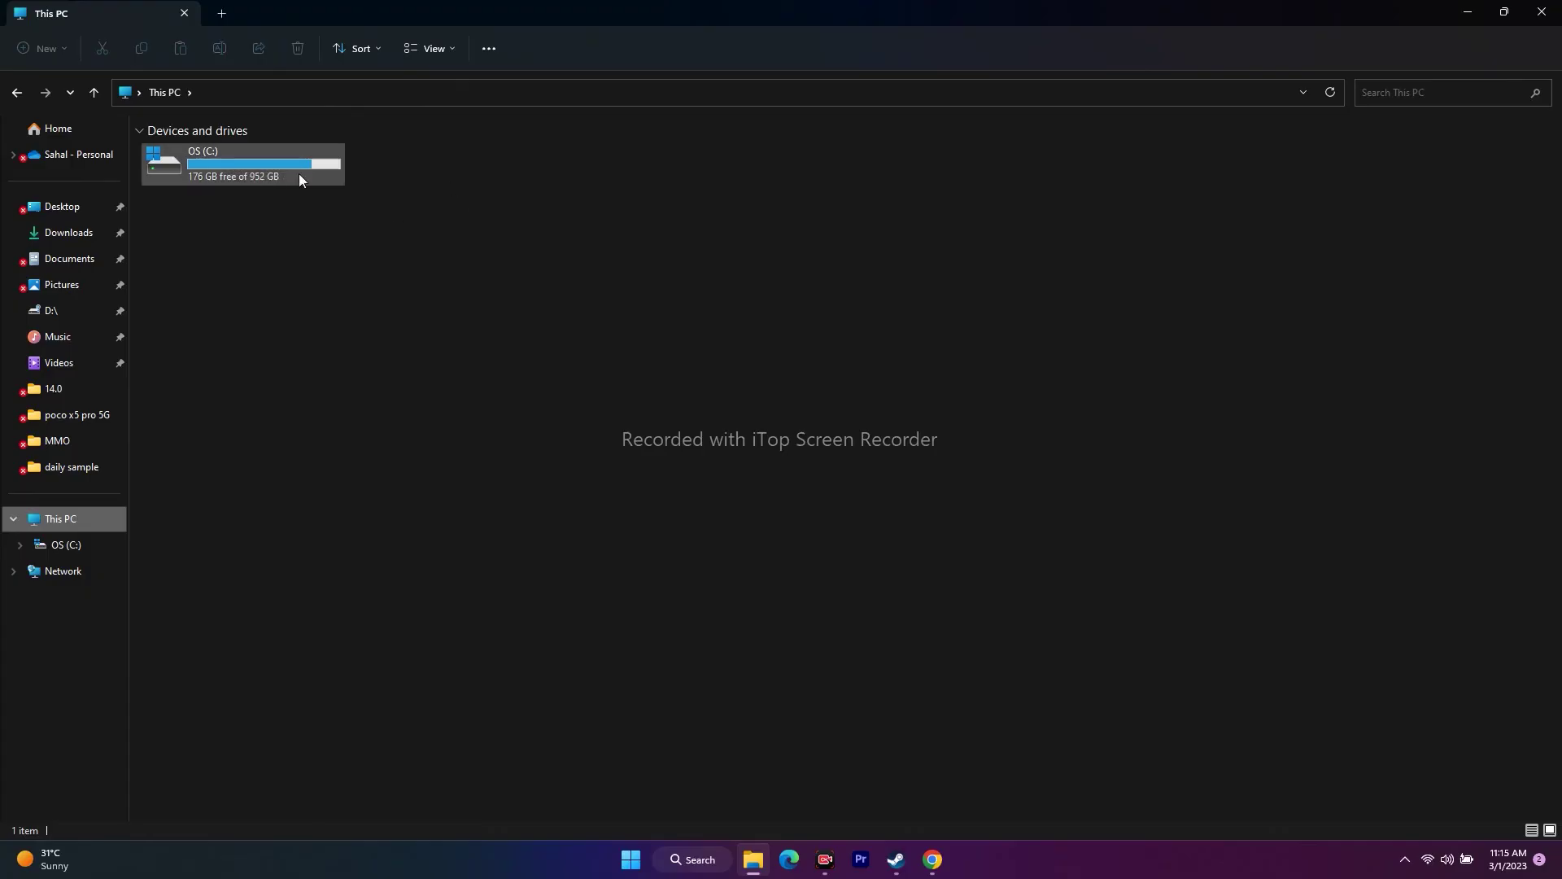
pyautogui.moveTo(223, 174)
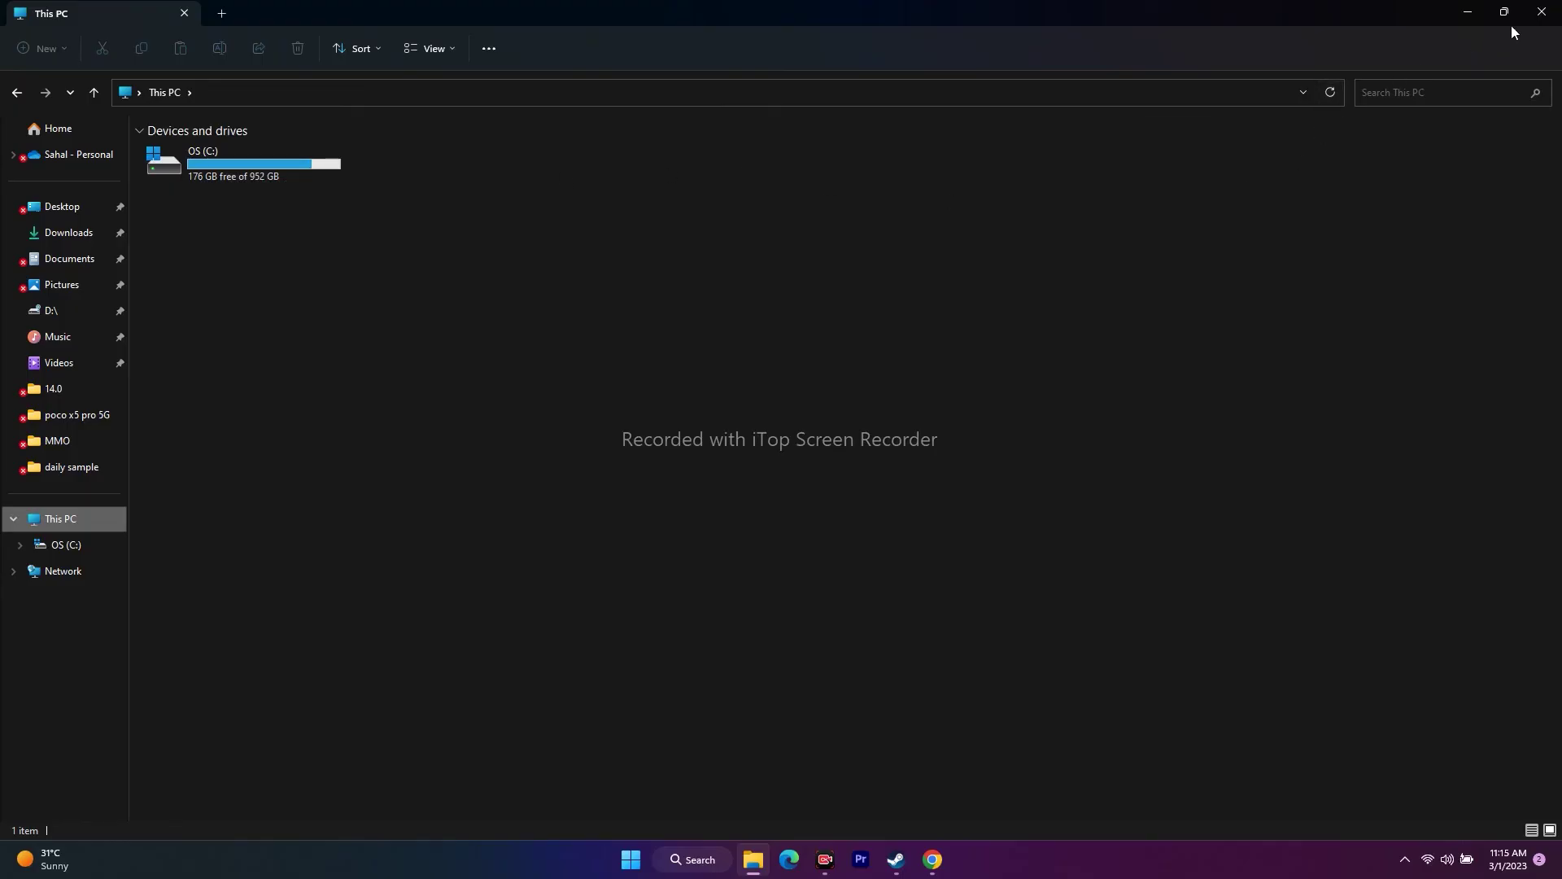
pyautogui.click(1542, 11)
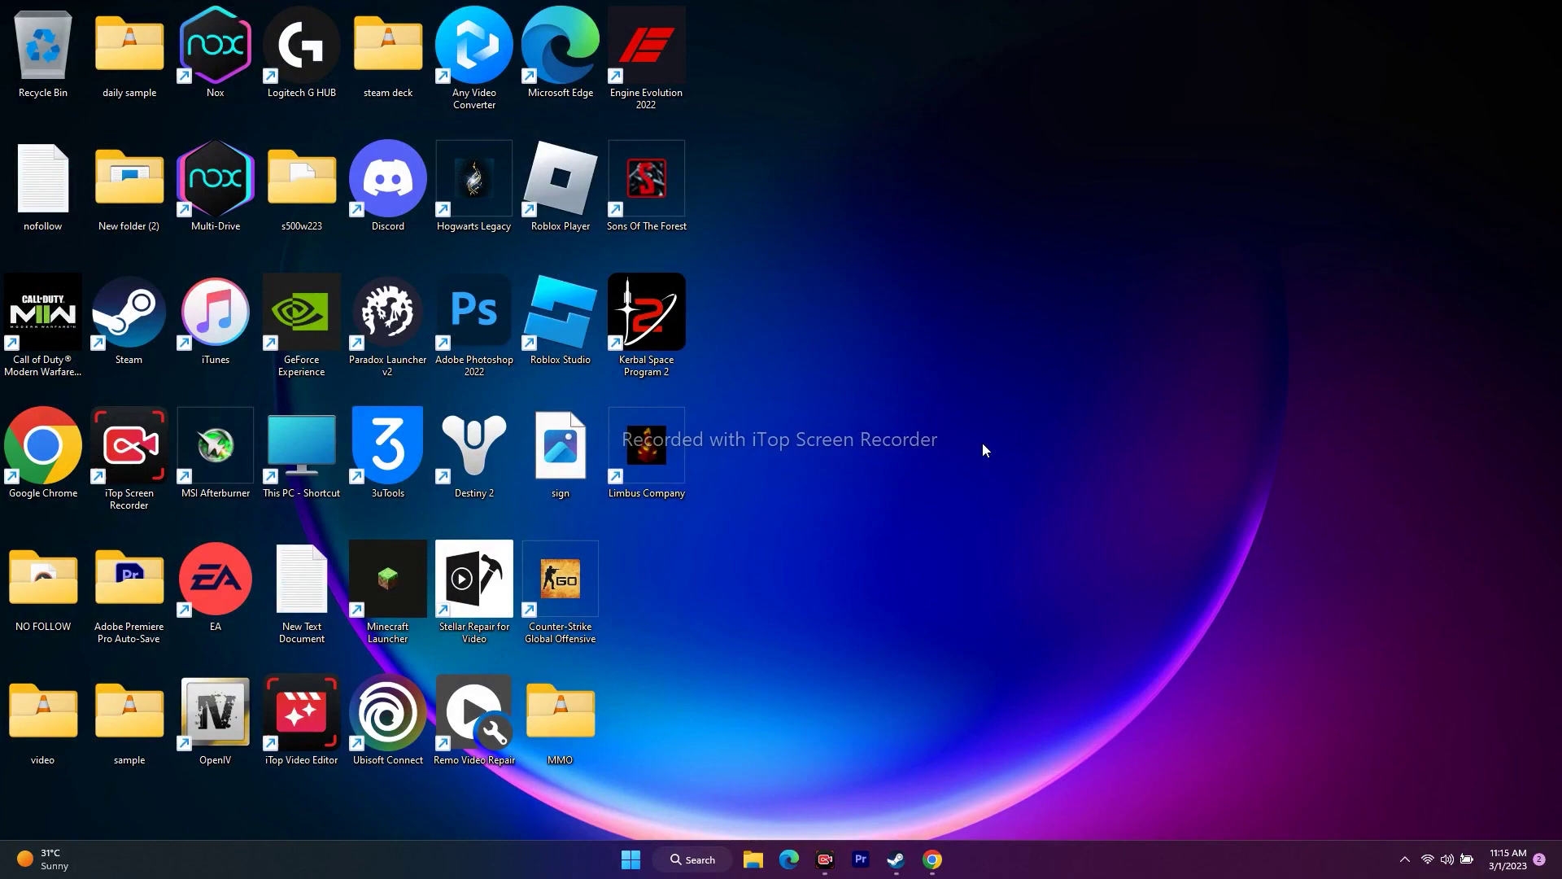
pyautogui.click(896, 859)
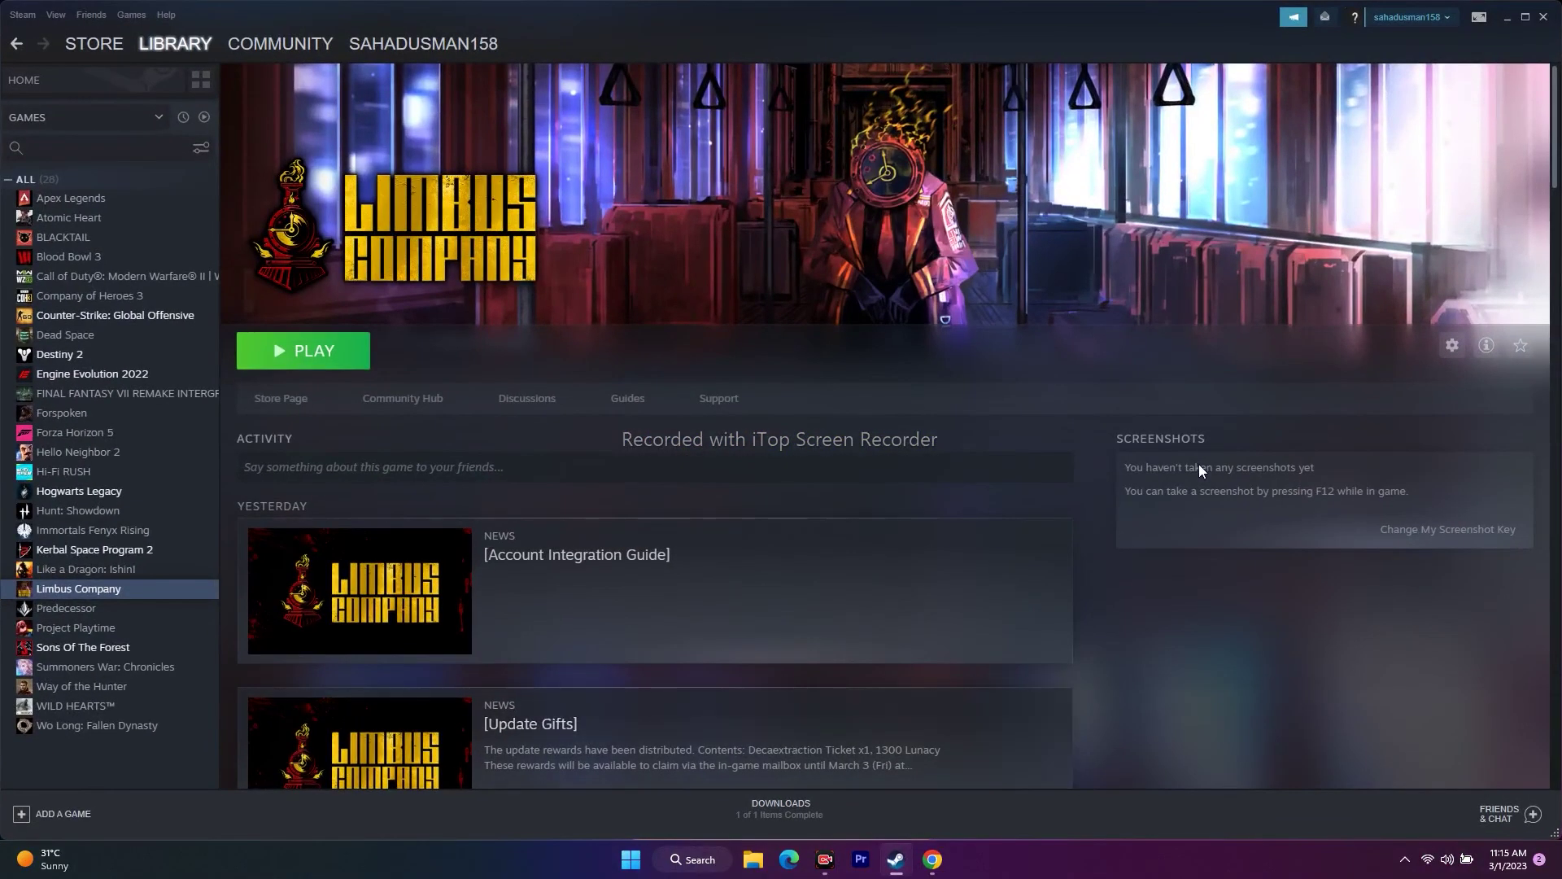
pyautogui.click(1507, 17)
# Open the Virtual Memory settings from the advanced system performance options and leave automatic paging file management off for all drives
pyautogui.click(692, 859)
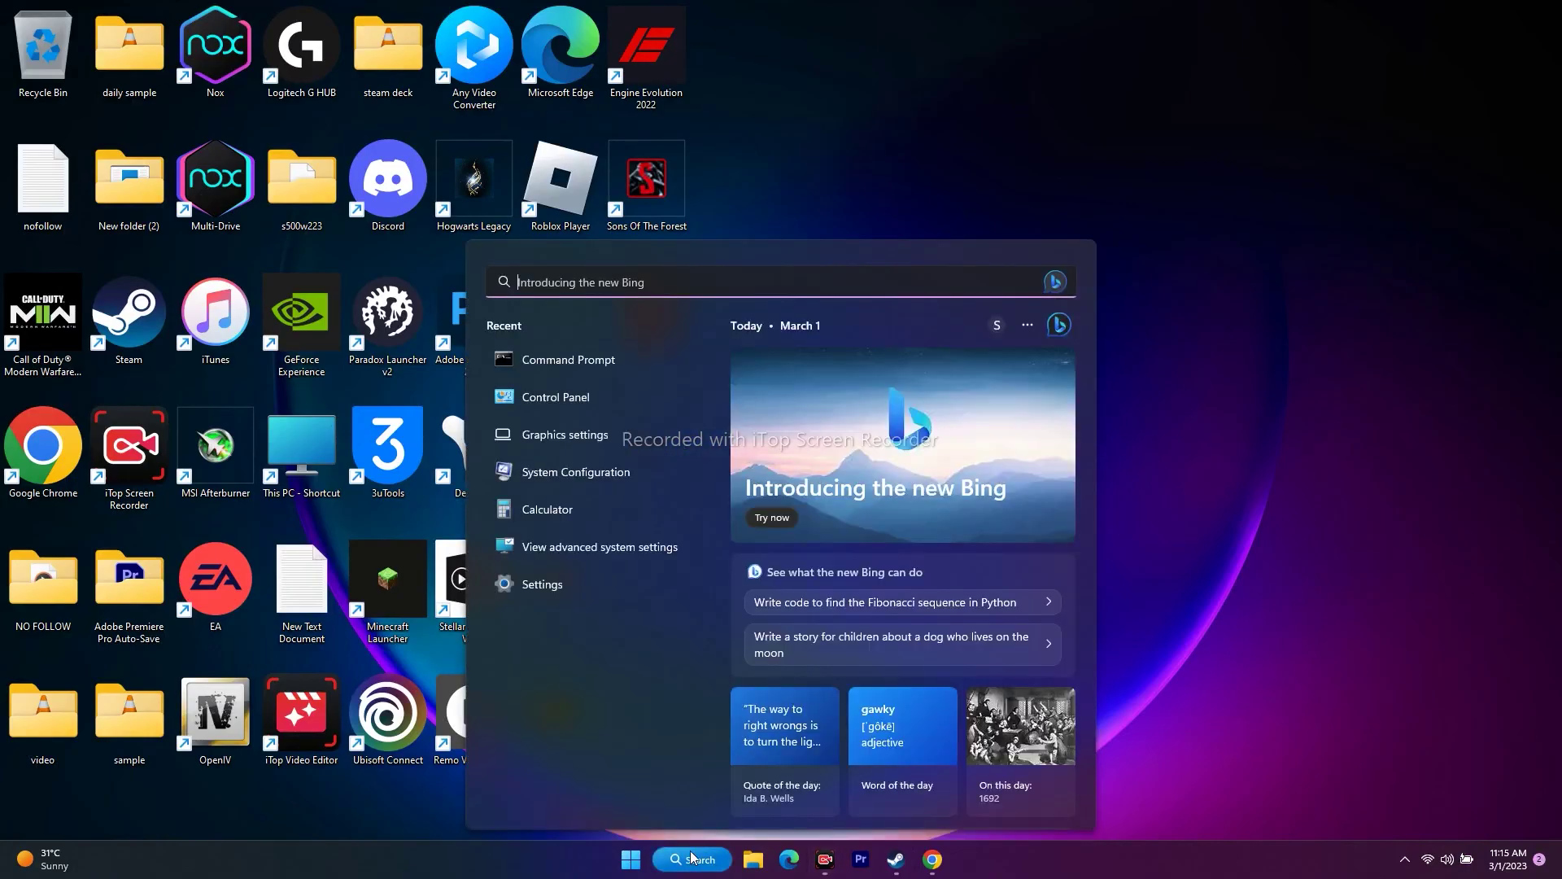
pyautogui.click(631, 550)
pyautogui.moveTo(429, 213); pyautogui.dragTo(1057, 130)
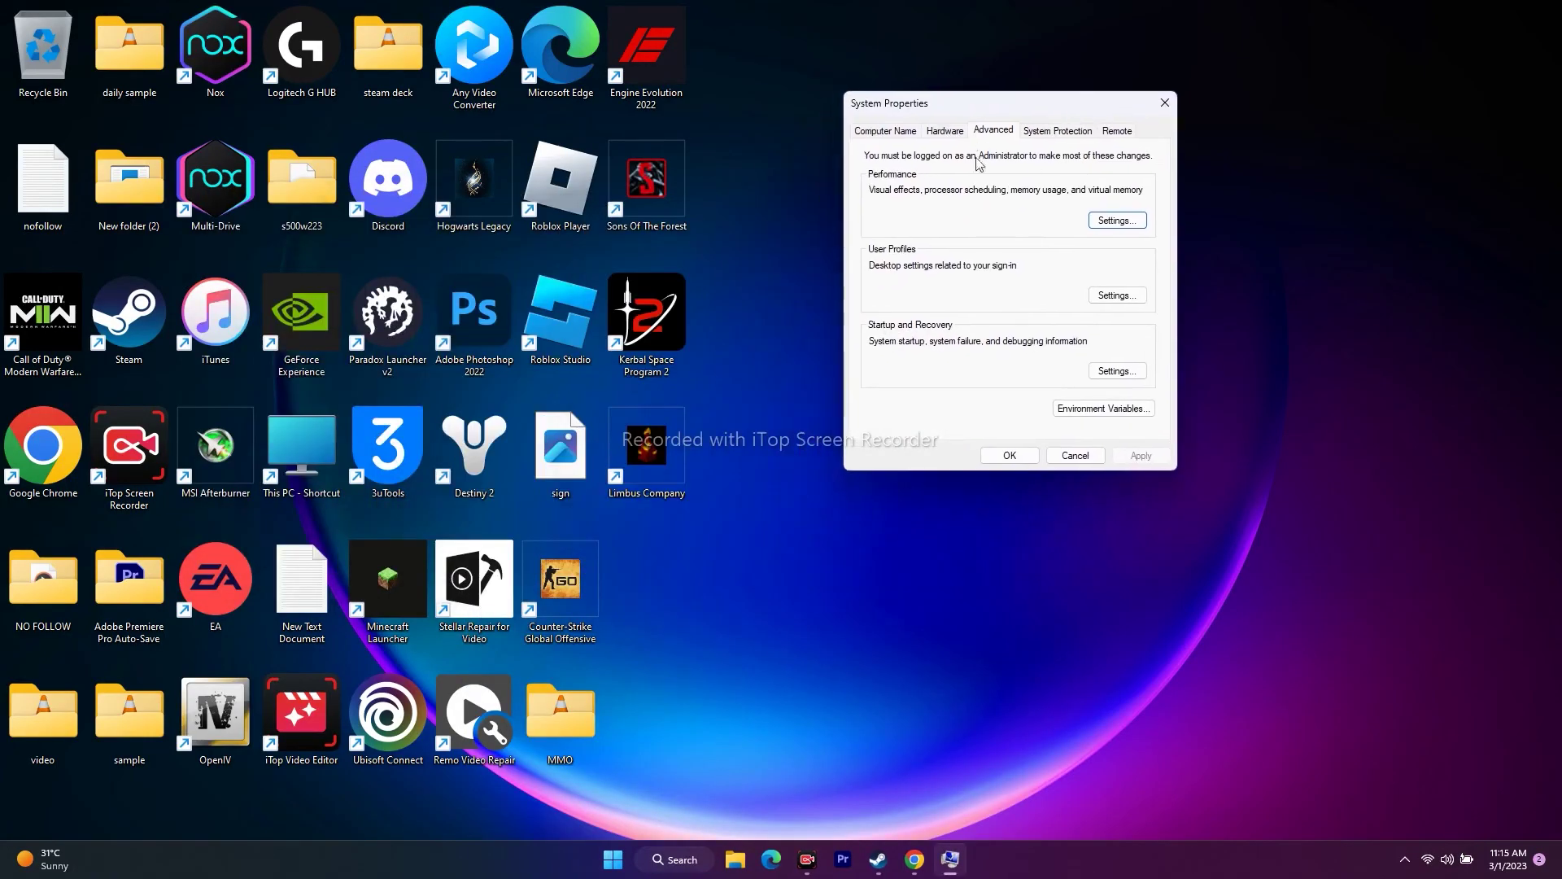
pyautogui.click(1117, 220)
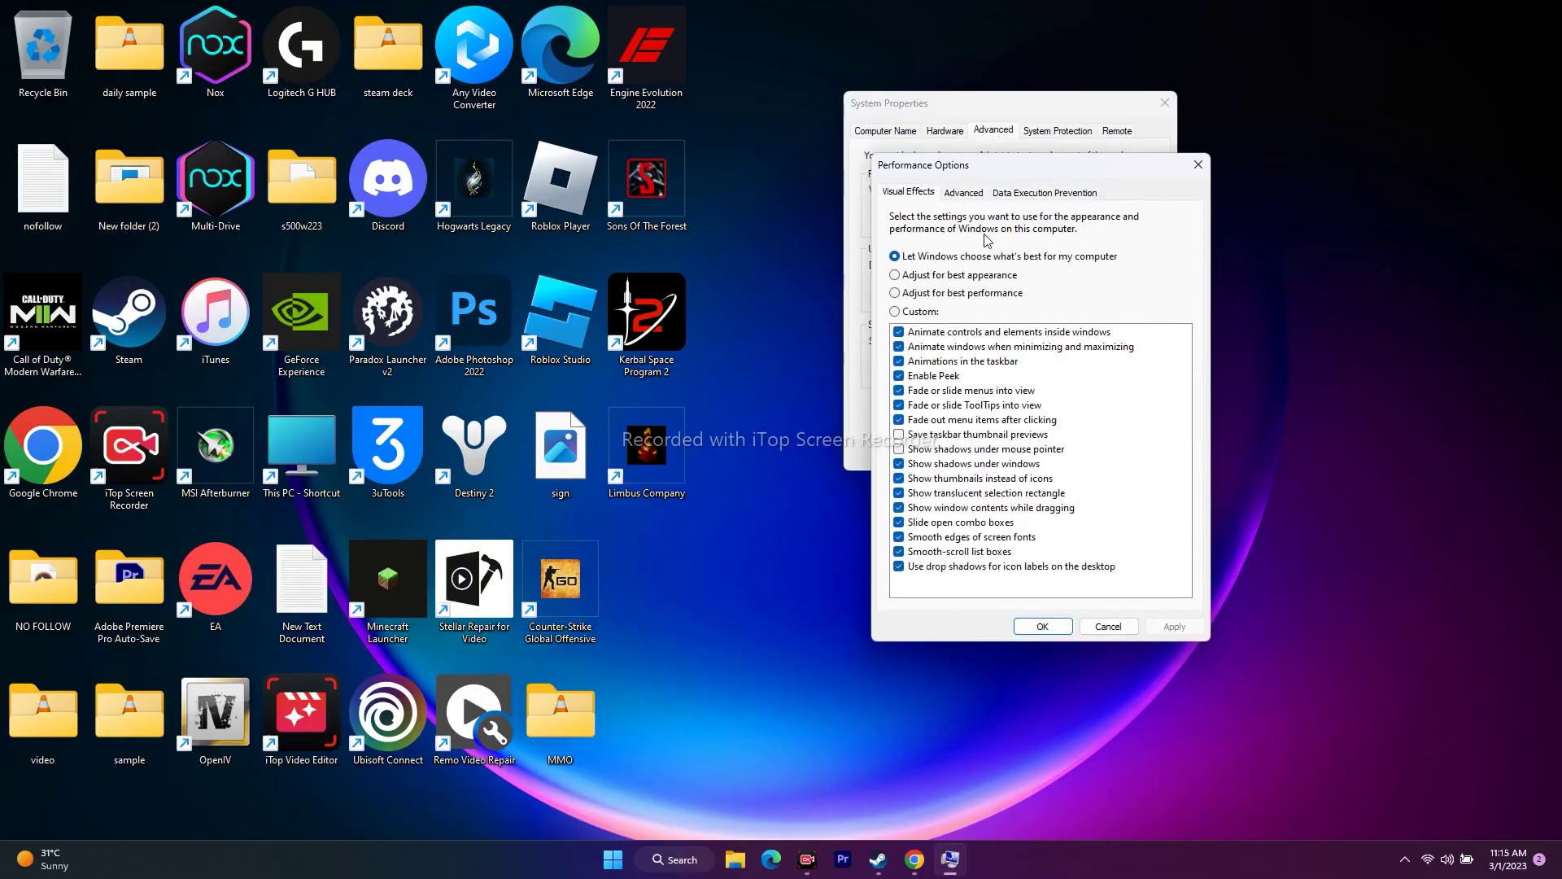
pyautogui.click(965, 195)
pyautogui.click(1144, 402)
pyautogui.moveTo(968, 218); pyautogui.dragTo(983, 161)
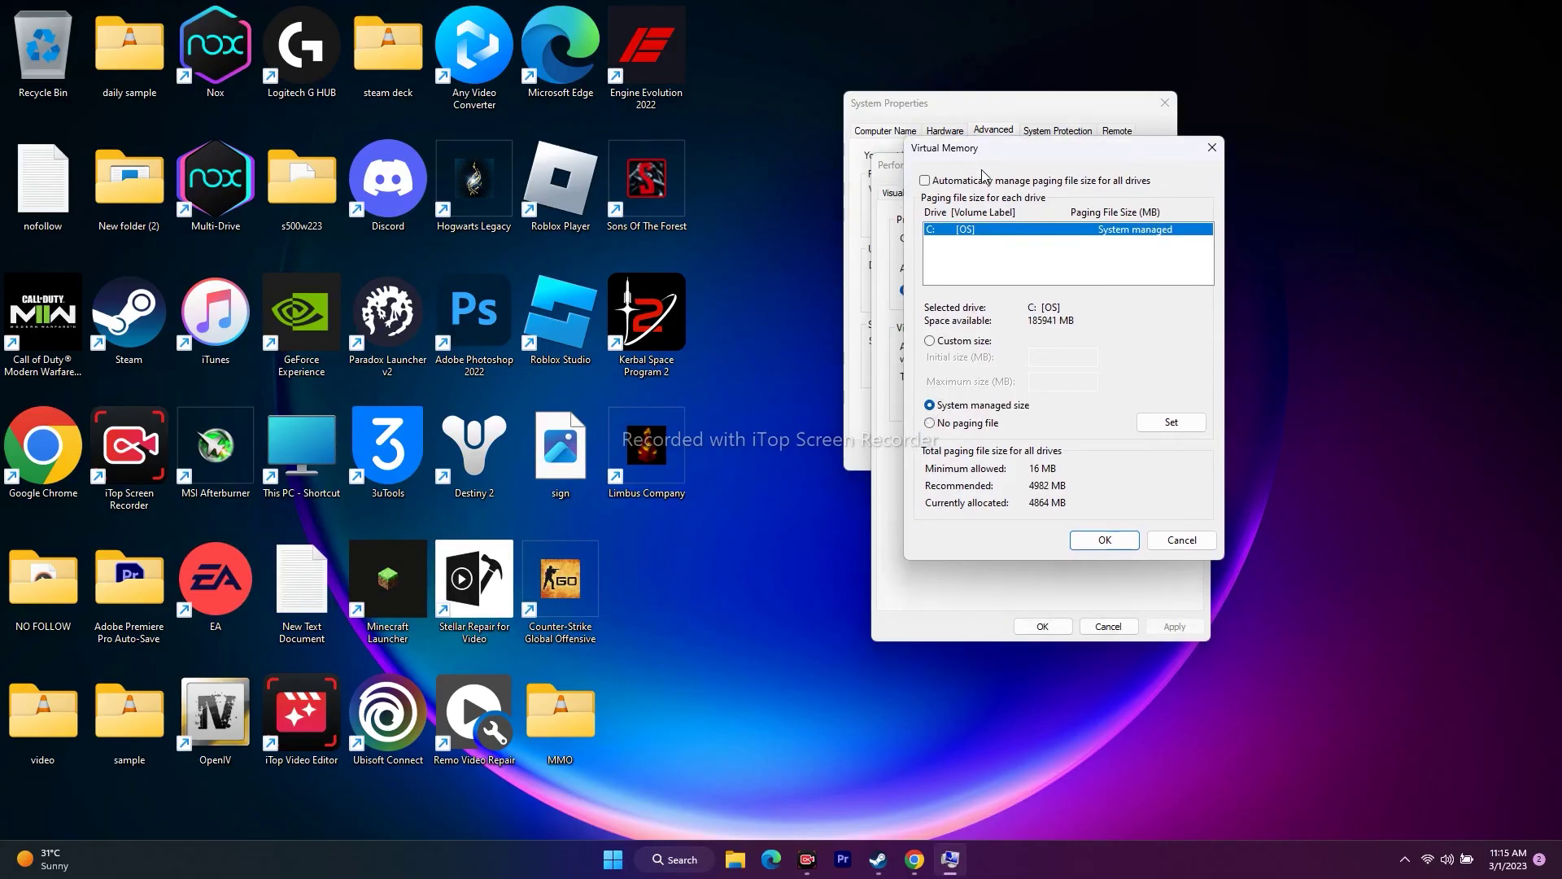
pyautogui.click(926, 181)
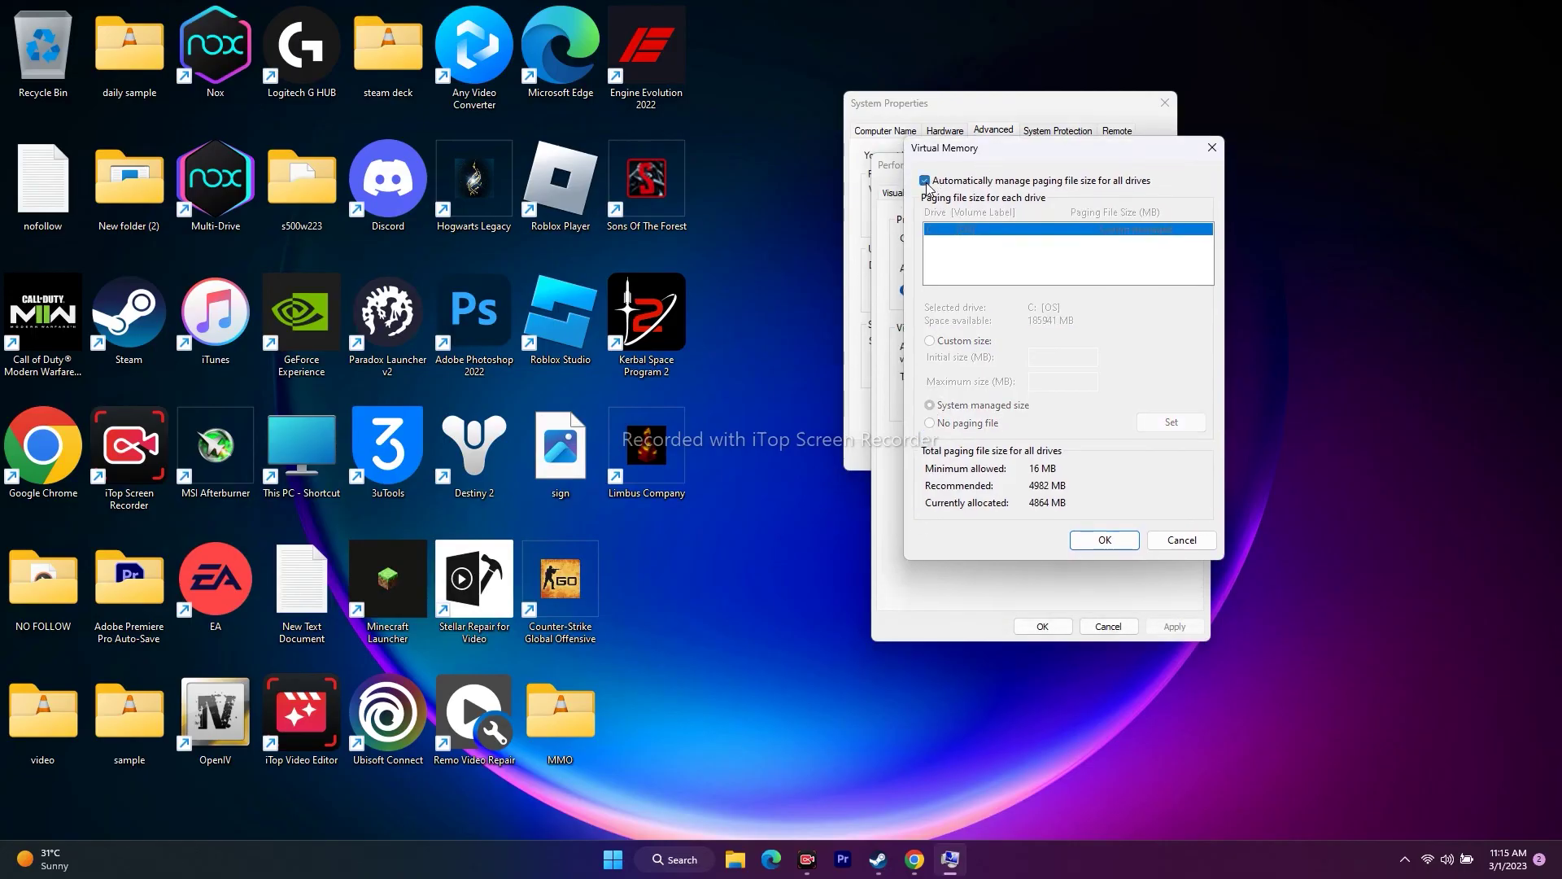
pyautogui.click(925, 181)
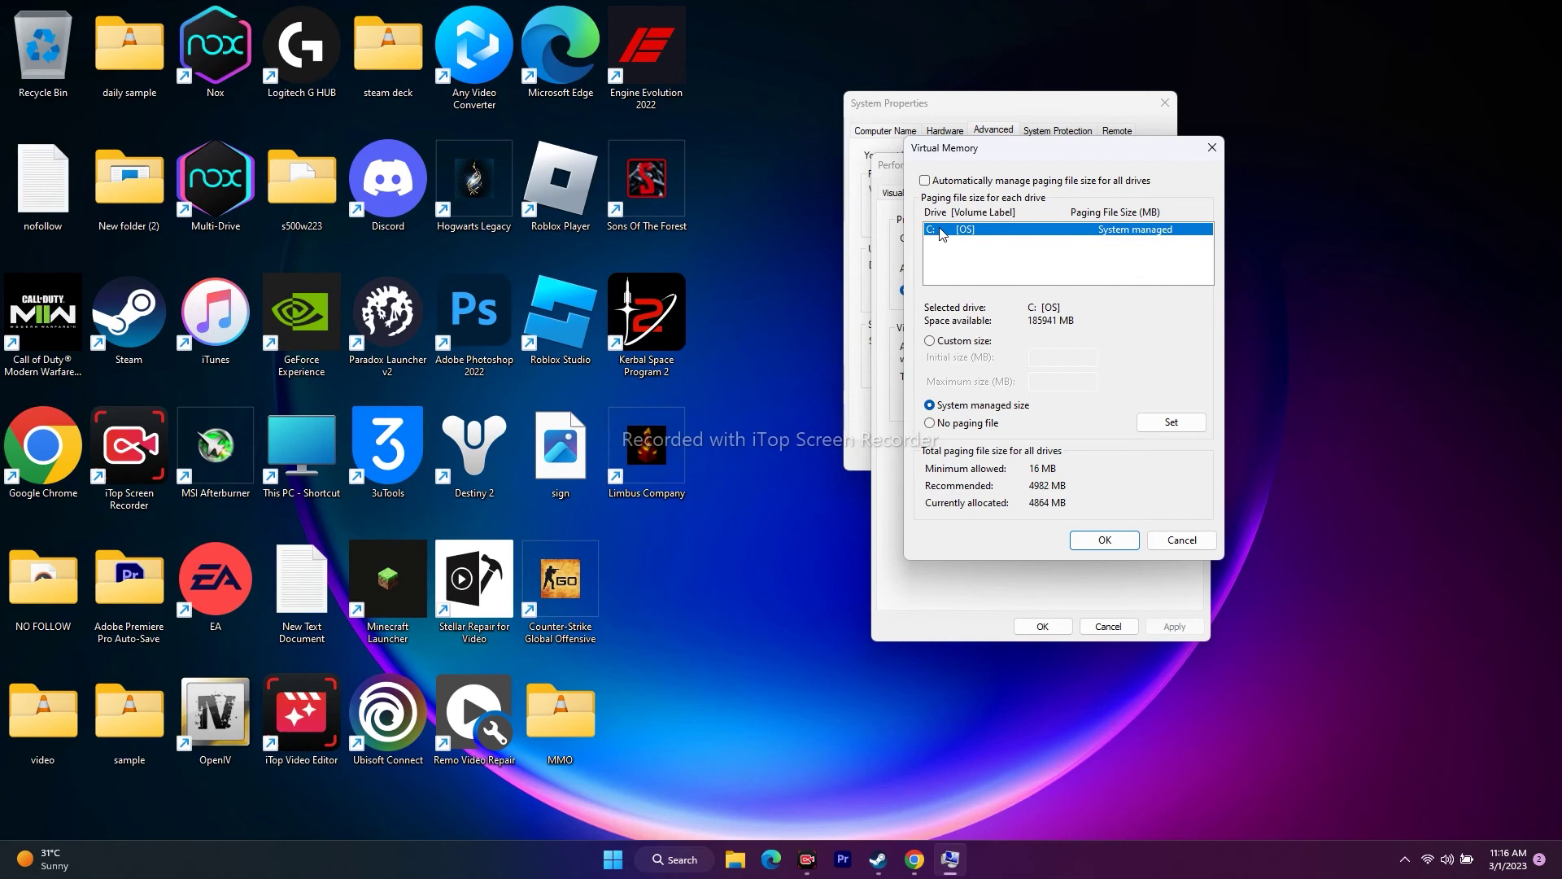
# Switch the C: drive's paging file to a custom size and go to its initial and maximum size entries
pyautogui.click(929, 341)
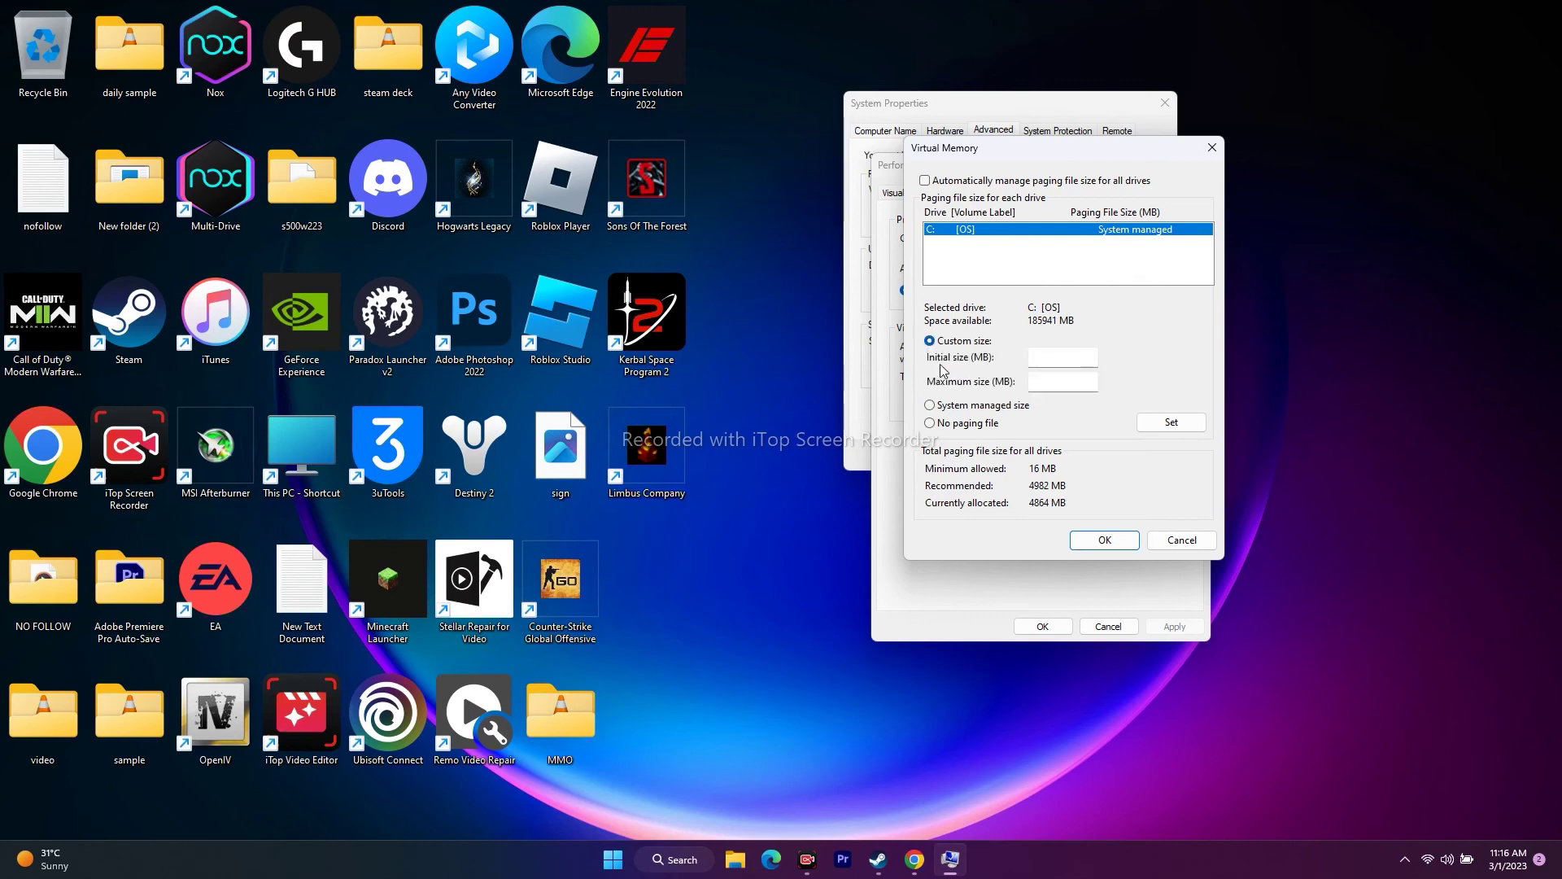
pyautogui.click(1030, 365)
pyautogui.click(1039, 381)
# Open the System About page in Windows Settings and check the installed RAM under Device specifications
pyautogui.click(683, 861)
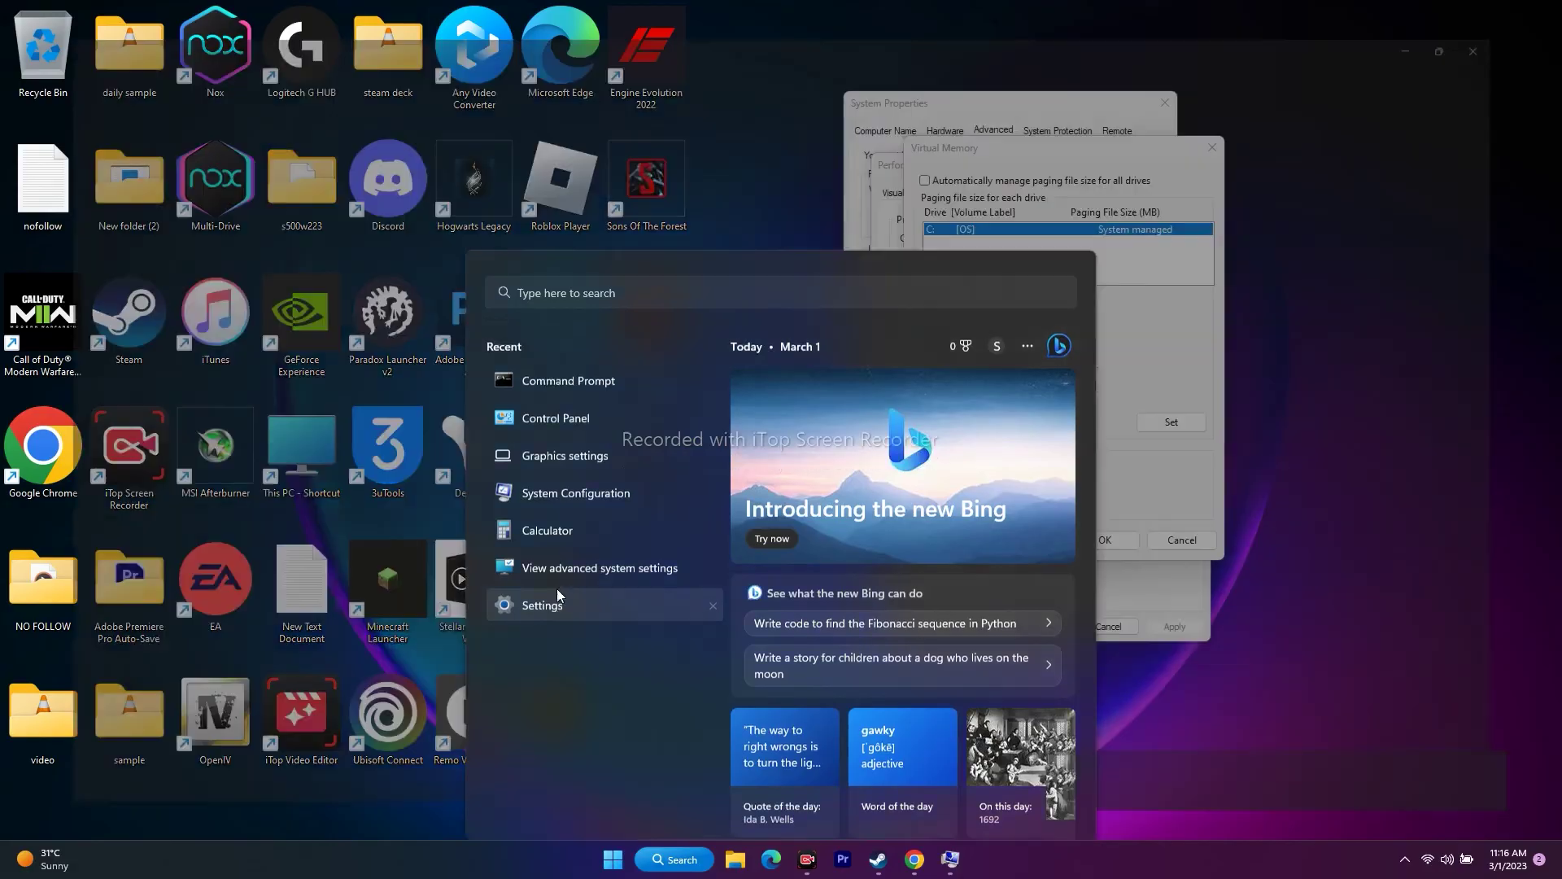
pyautogui.click(557, 588)
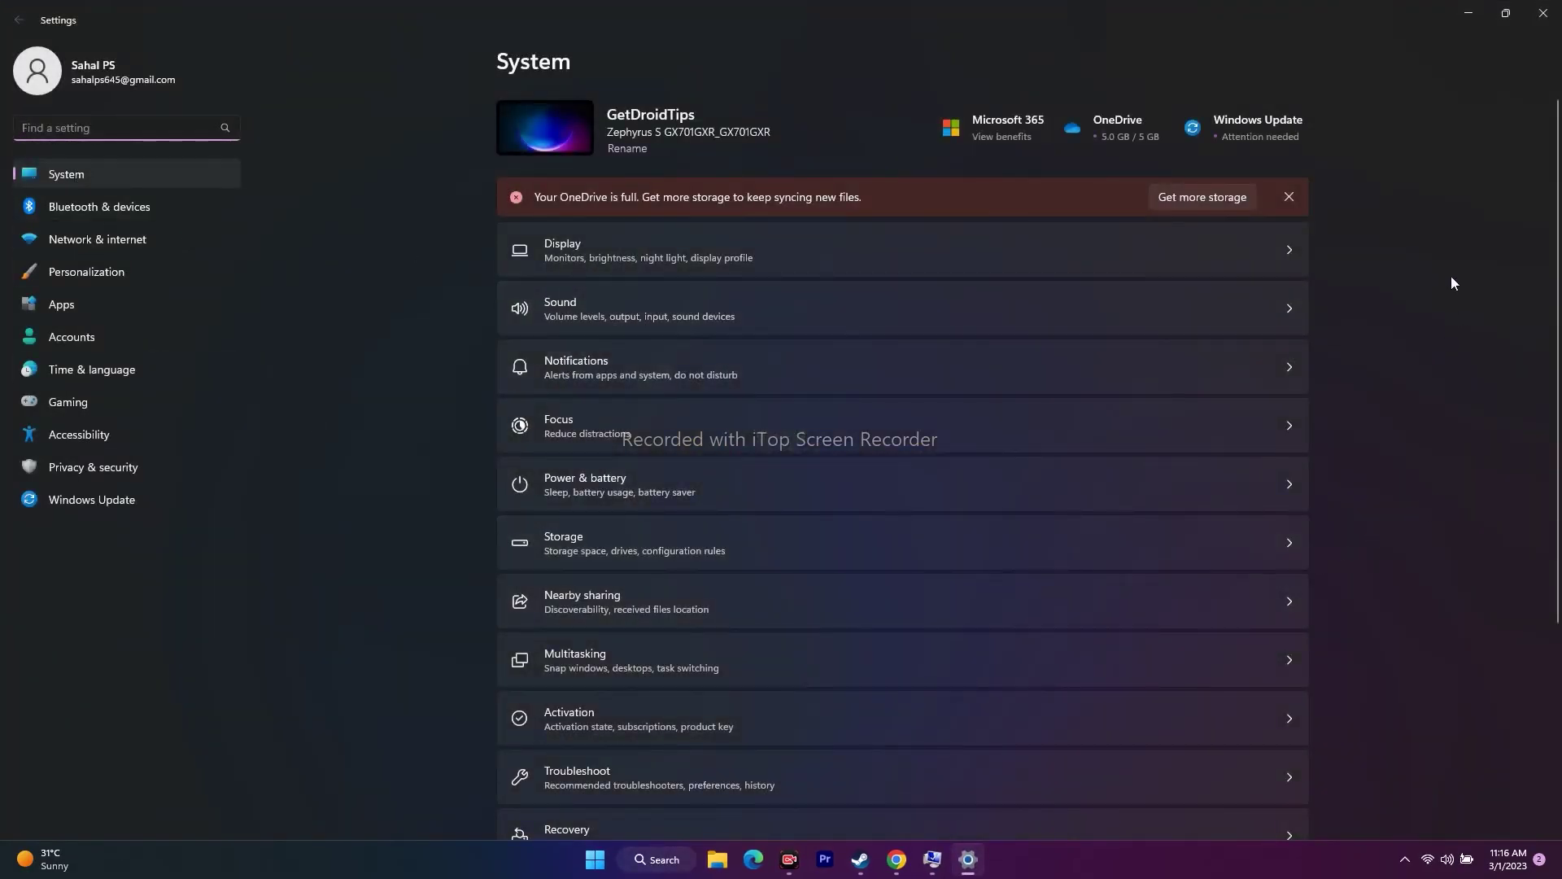
pyautogui.scroll(-5, 1452, 283)
pyautogui.click(584, 769)
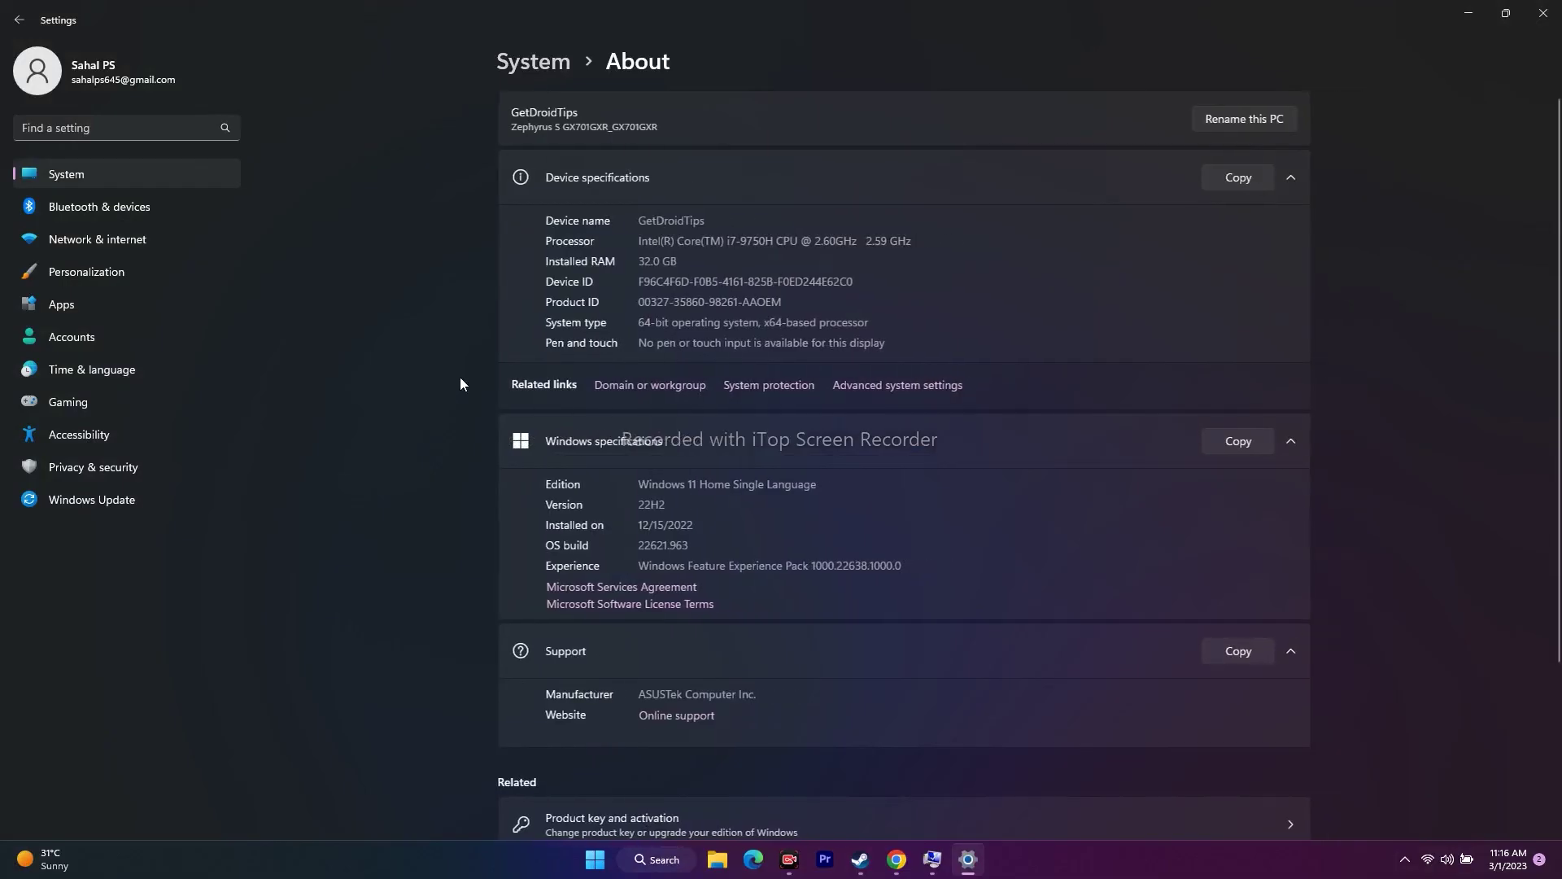
pyautogui.moveTo(637, 262); pyautogui.dragTo(691, 261)
pyautogui.click(694, 262)
pyautogui.moveTo(640, 261); pyautogui.dragTo(705, 261)
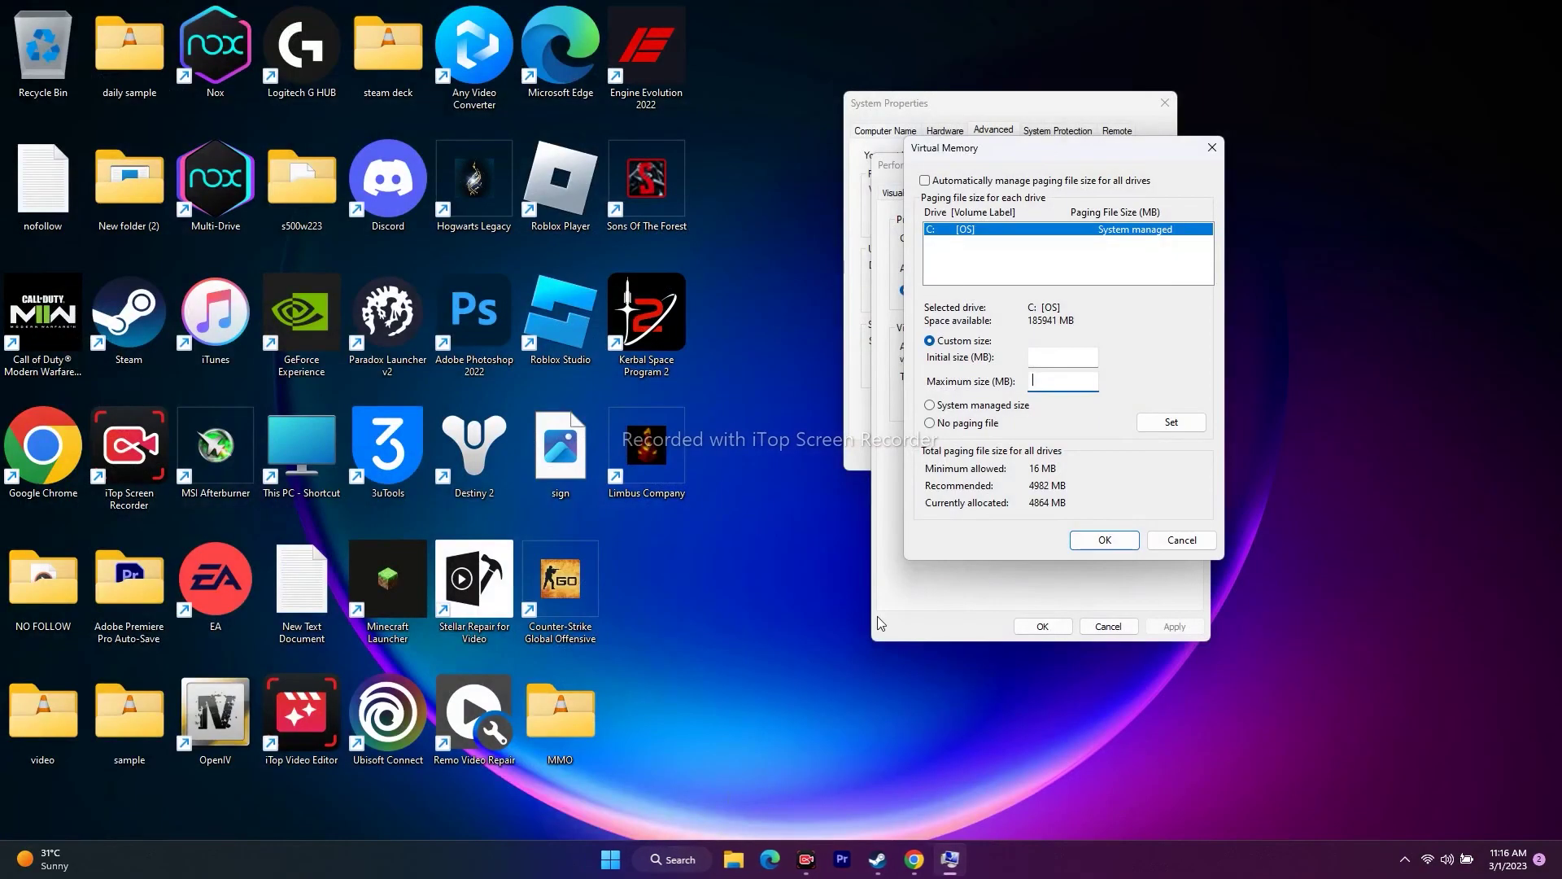
# Open Calculator and multiply 32 by 1024 to convert the installed RAM from GB to MB
pyautogui.click(668, 854)
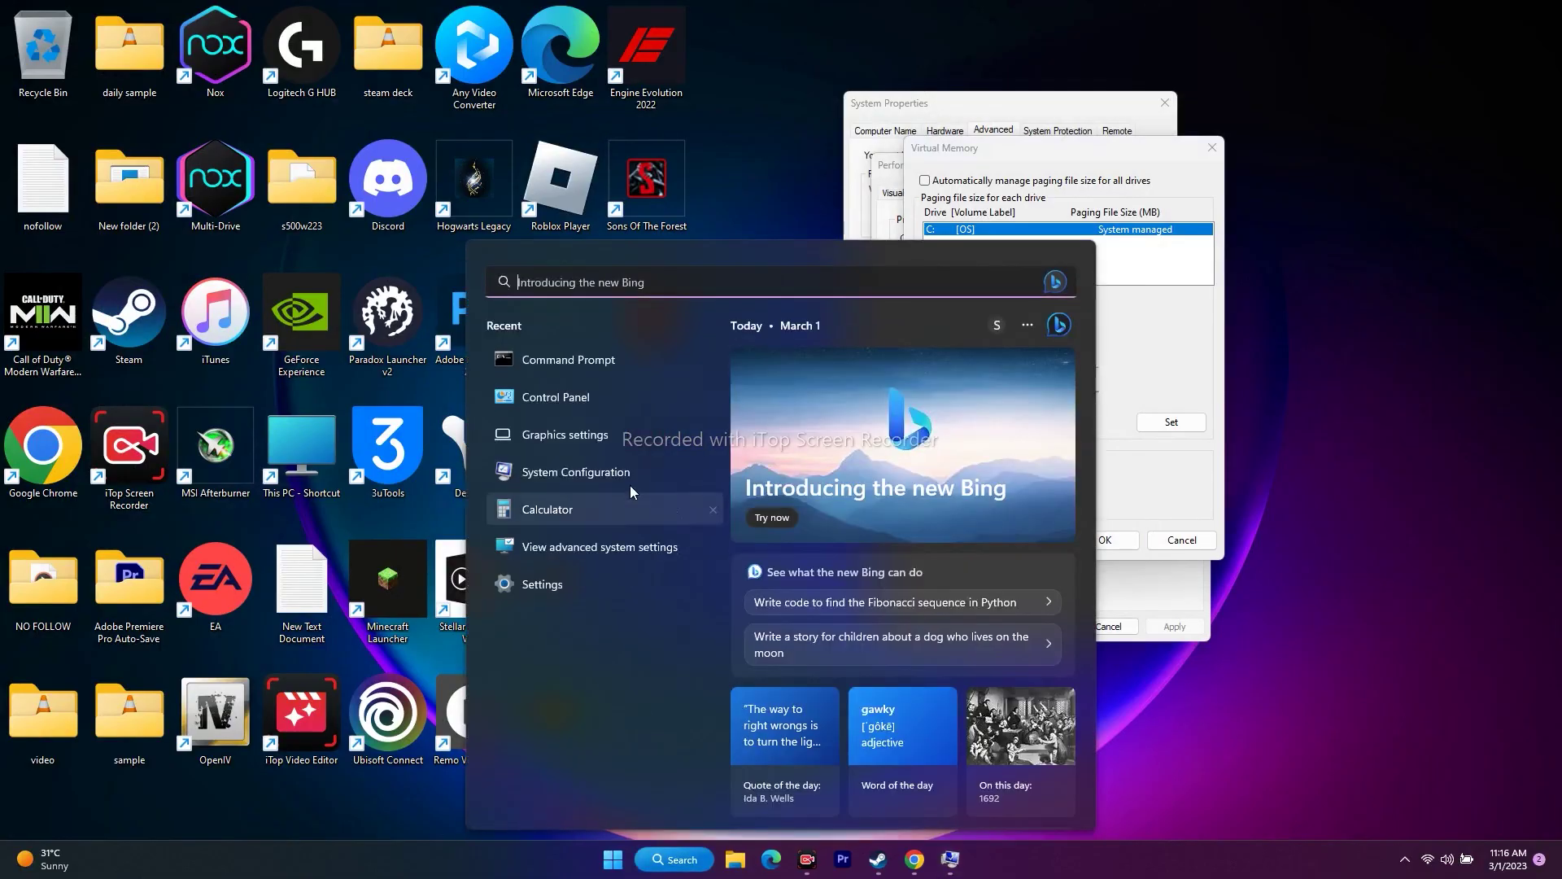
pyautogui.click(577, 513)
pyautogui.click(826, 715)
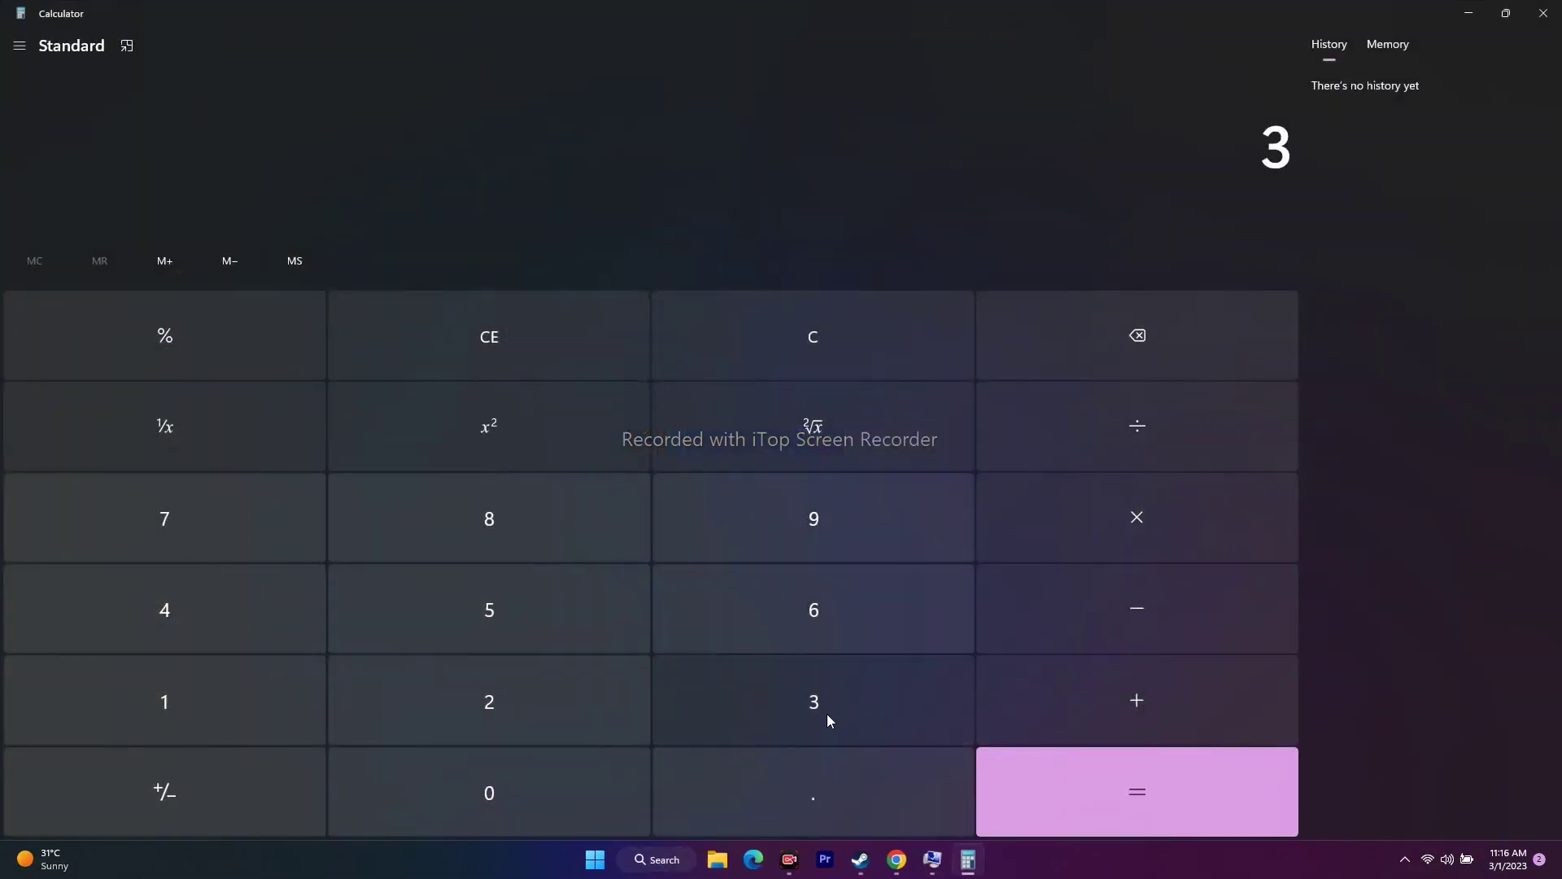
pyautogui.click(554, 704)
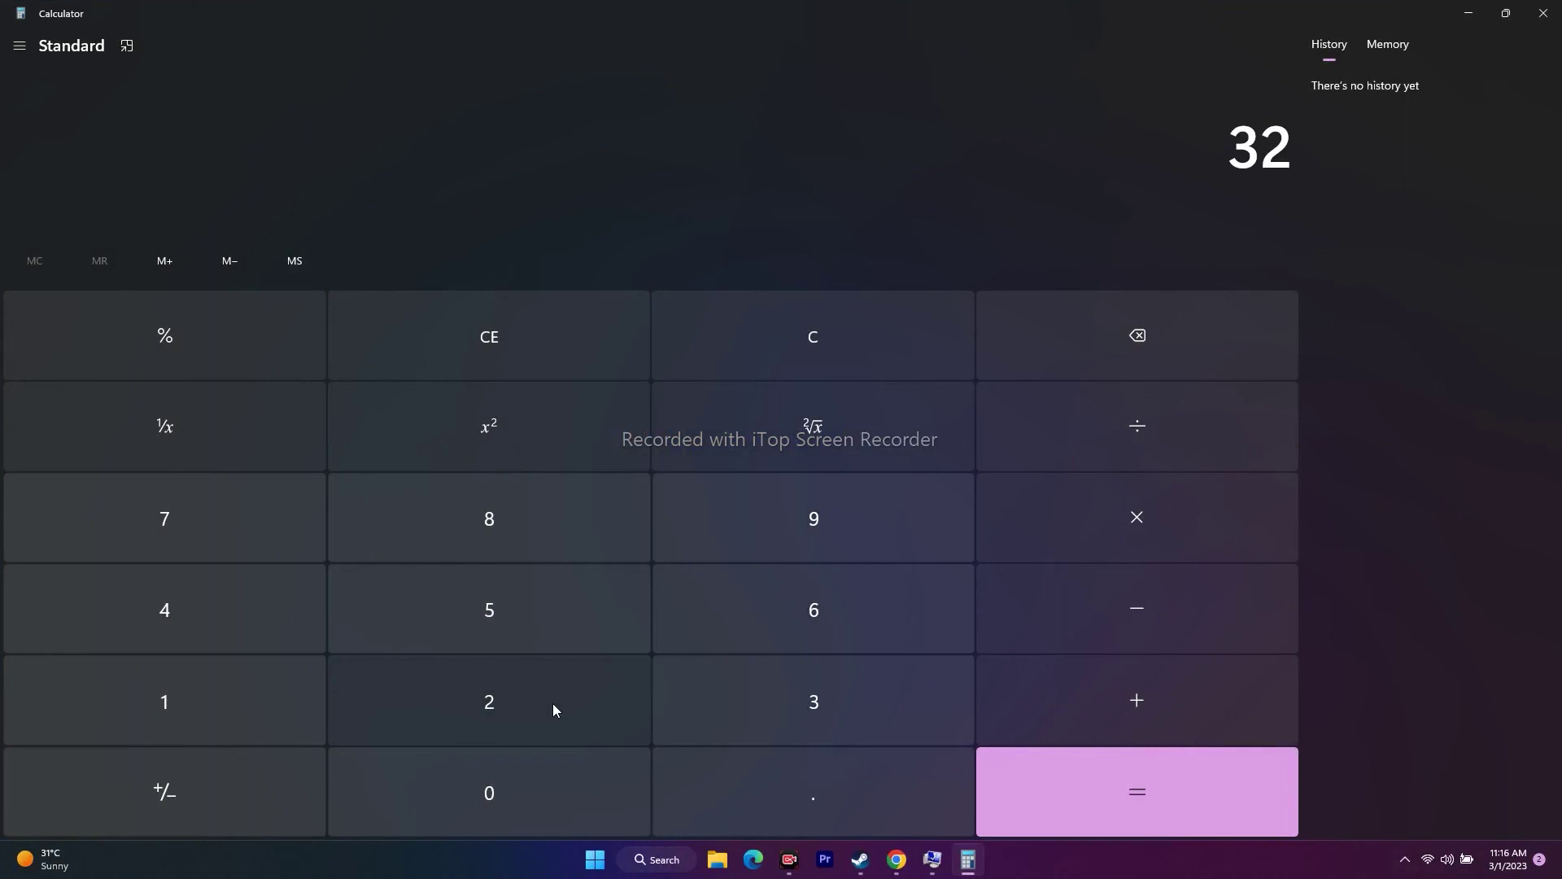
pyautogui.click(1136, 518)
pyautogui.click(293, 711)
pyautogui.click(456, 789)
pyautogui.click(478, 702)
pyautogui.click(244, 611)
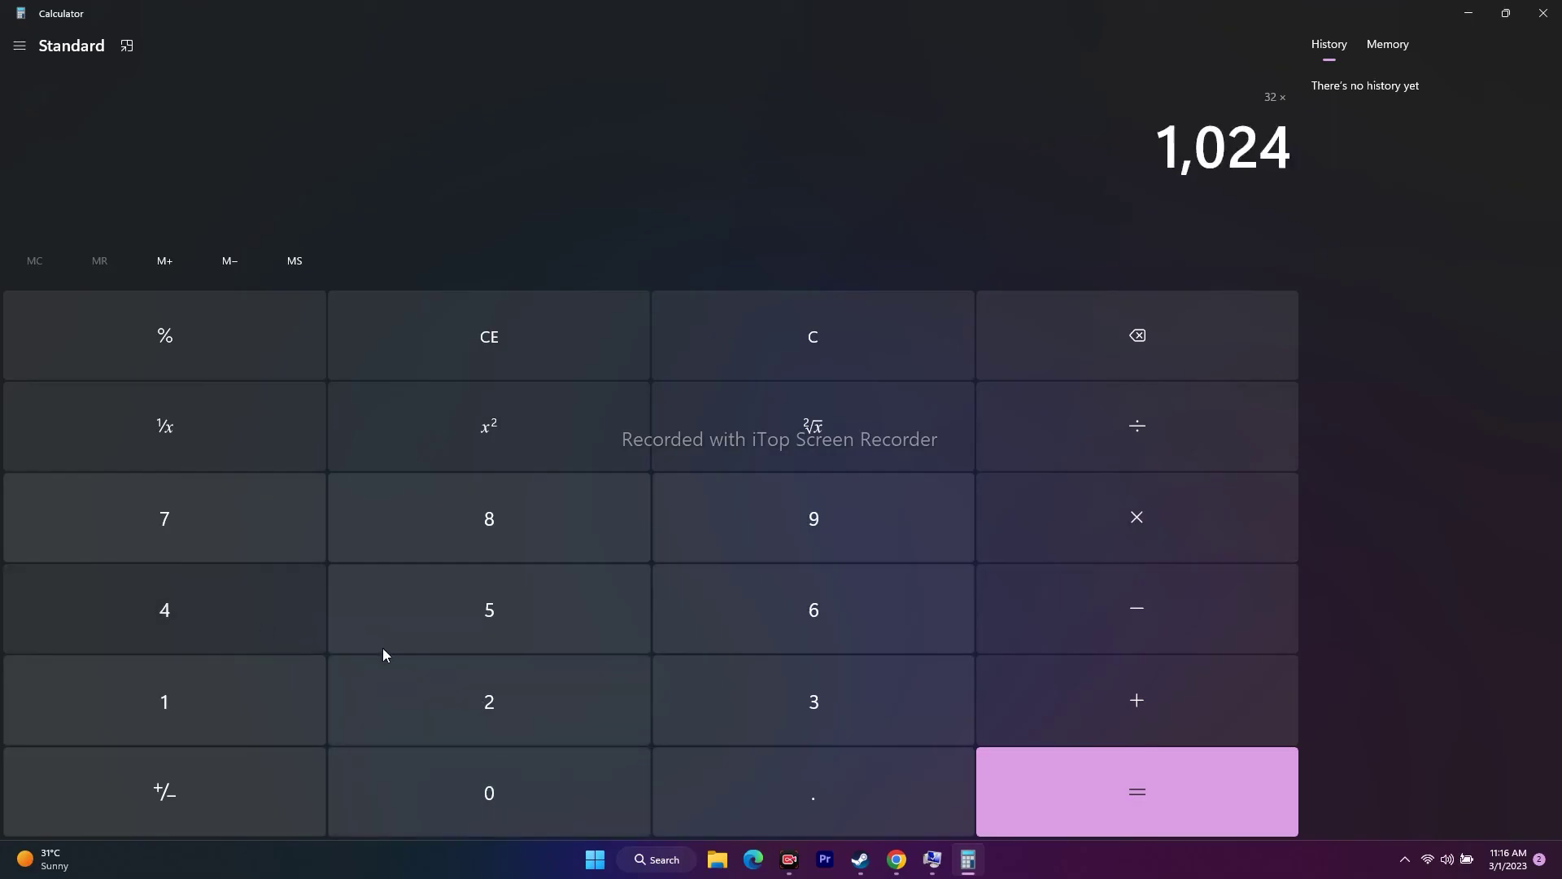
pyautogui.click(1134, 795)
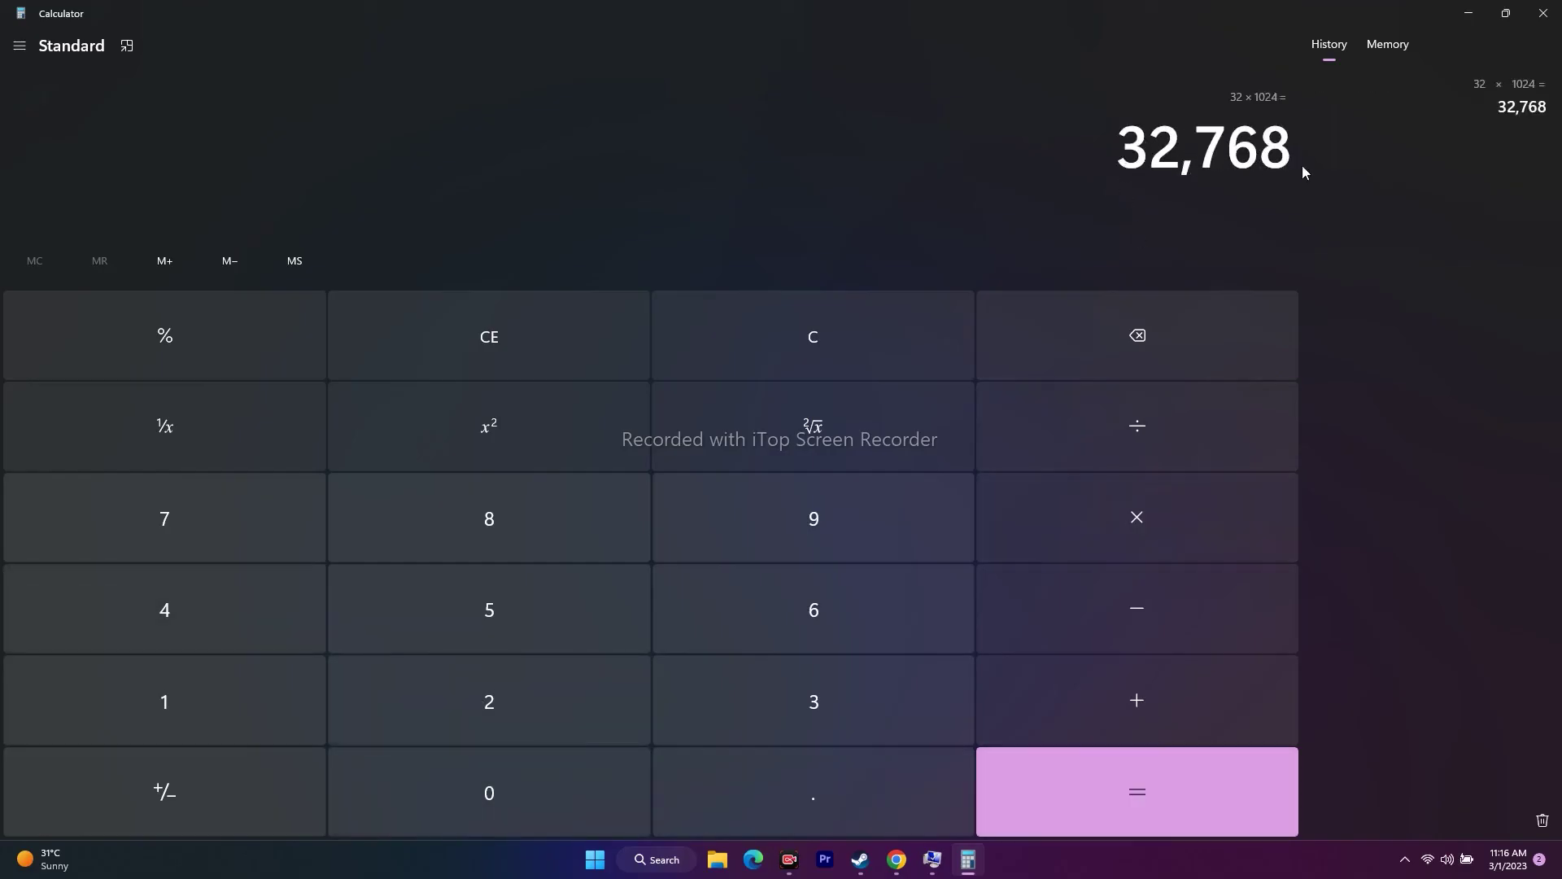
# Multiply the RAM size in MB by 1.5 to work out the paging file's initial size
pyautogui.click(1153, 521)
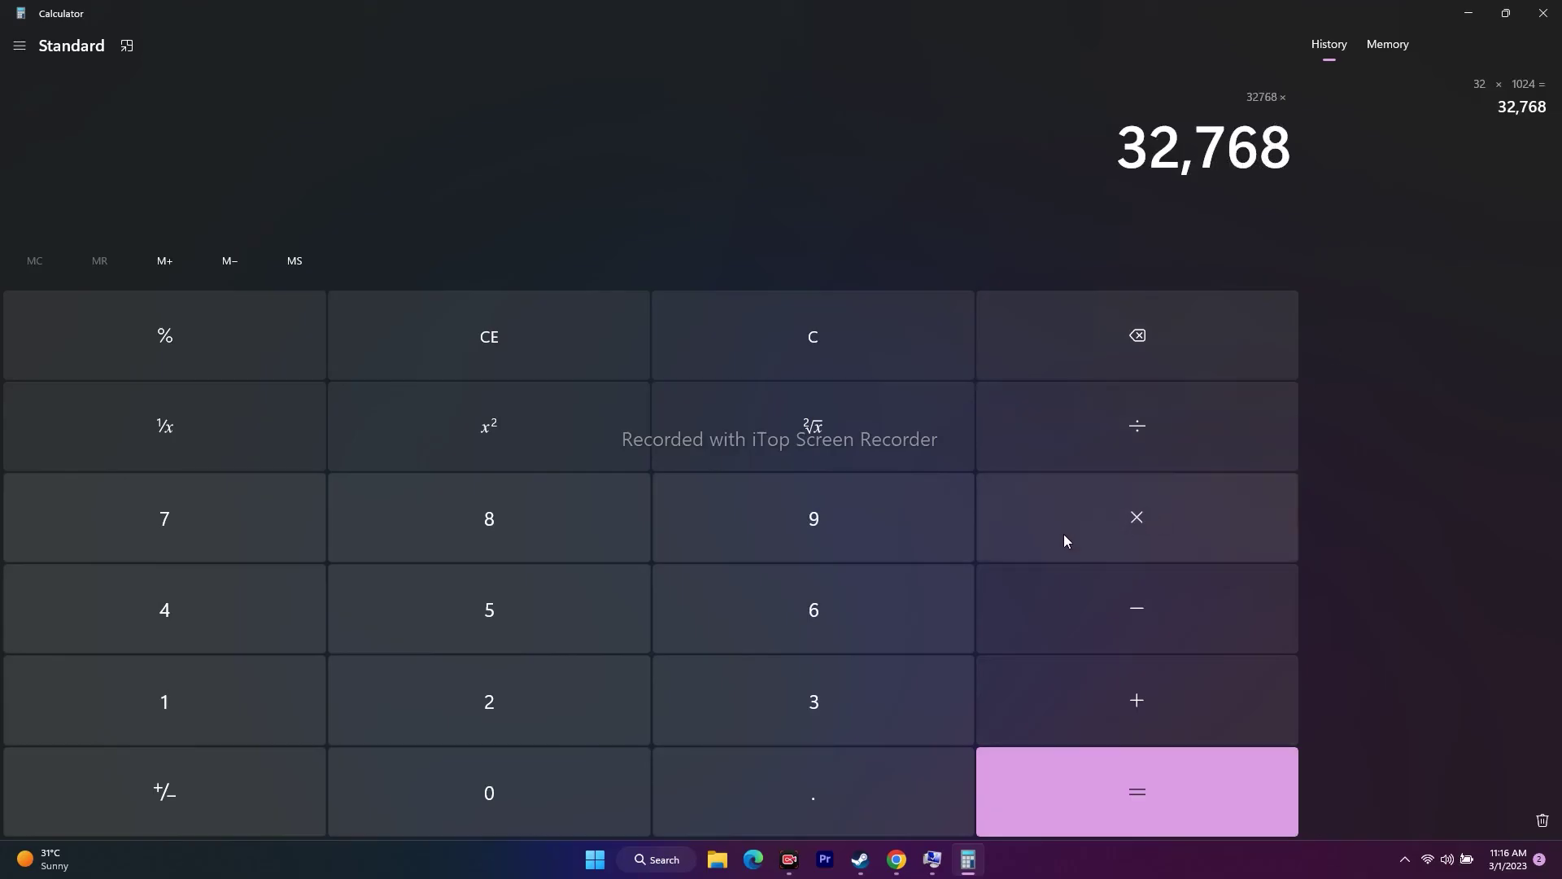
pyautogui.click(209, 715)
pyautogui.click(755, 832)
pyautogui.click(602, 611)
pyautogui.click(1155, 765)
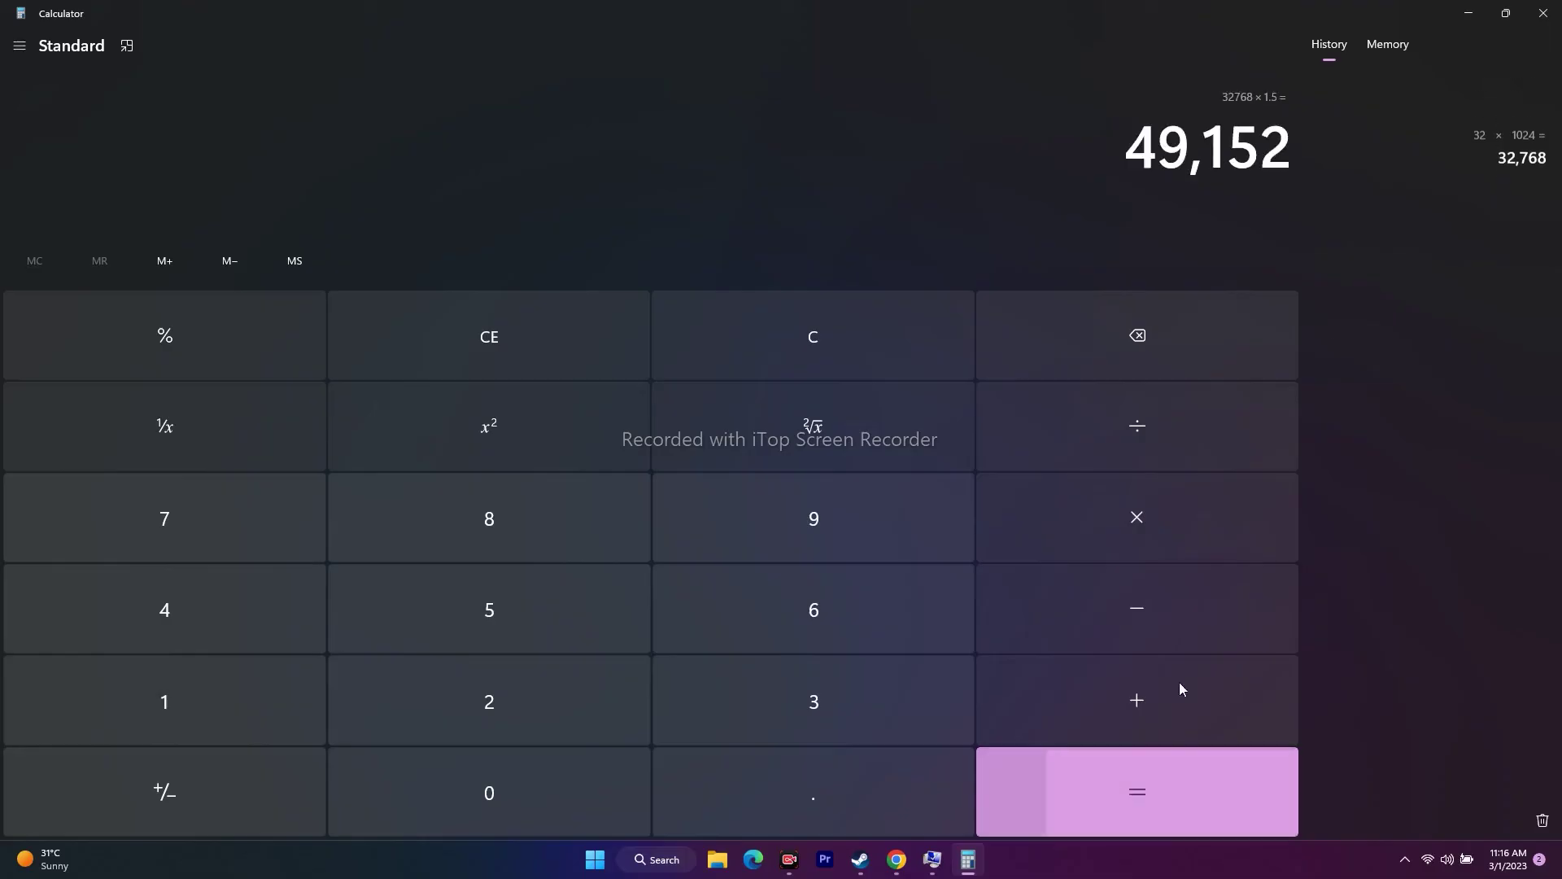
# Copy the Calculator result and paste 49,152 as the paging file's initial size in the Virtual Memory settings
pyautogui.moveTo(1127, 146); pyautogui.dragTo(1323, 166)
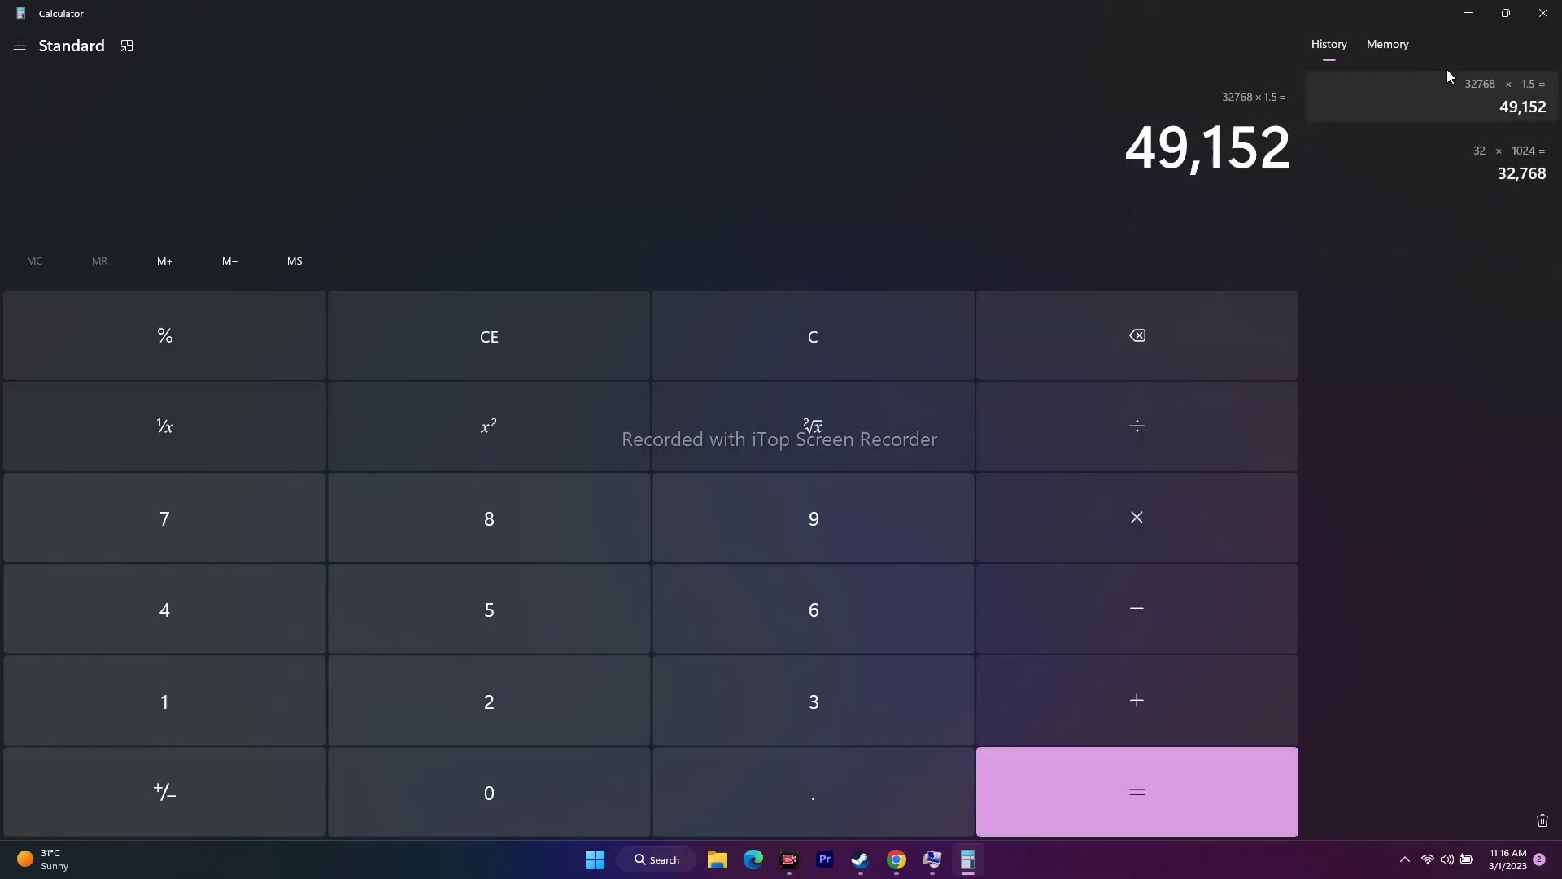
pyautogui.click(1469, 12)
pyautogui.rightClick(1063, 356)
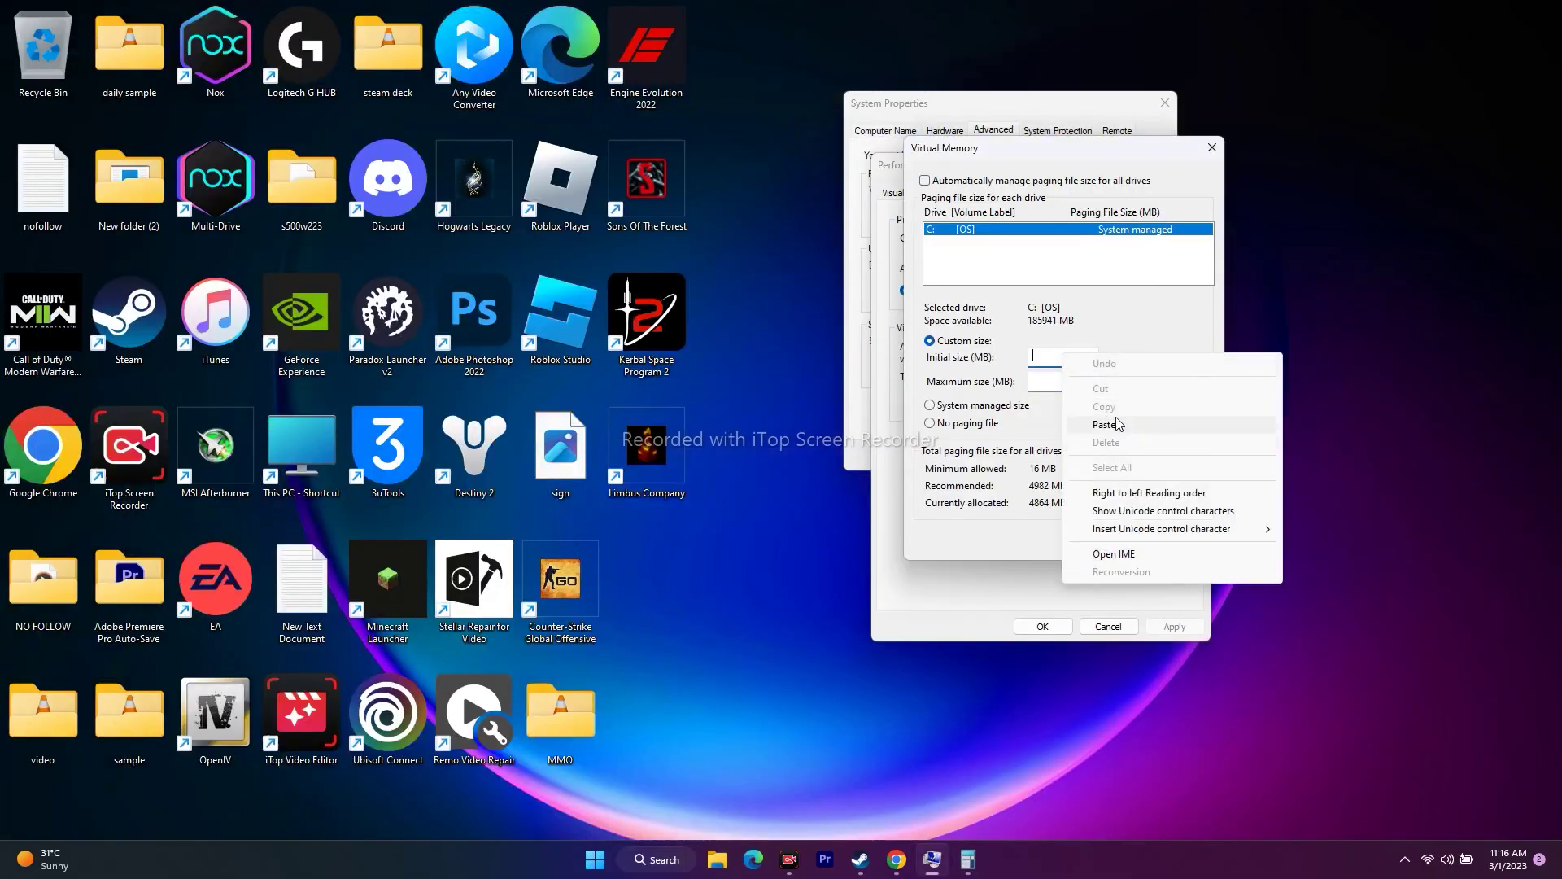
pyautogui.click(1104, 424)
# Return to Calculator, clear the entry and compute 32 × 1024 again
pyautogui.click(968, 859)
pyautogui.click(485, 342)
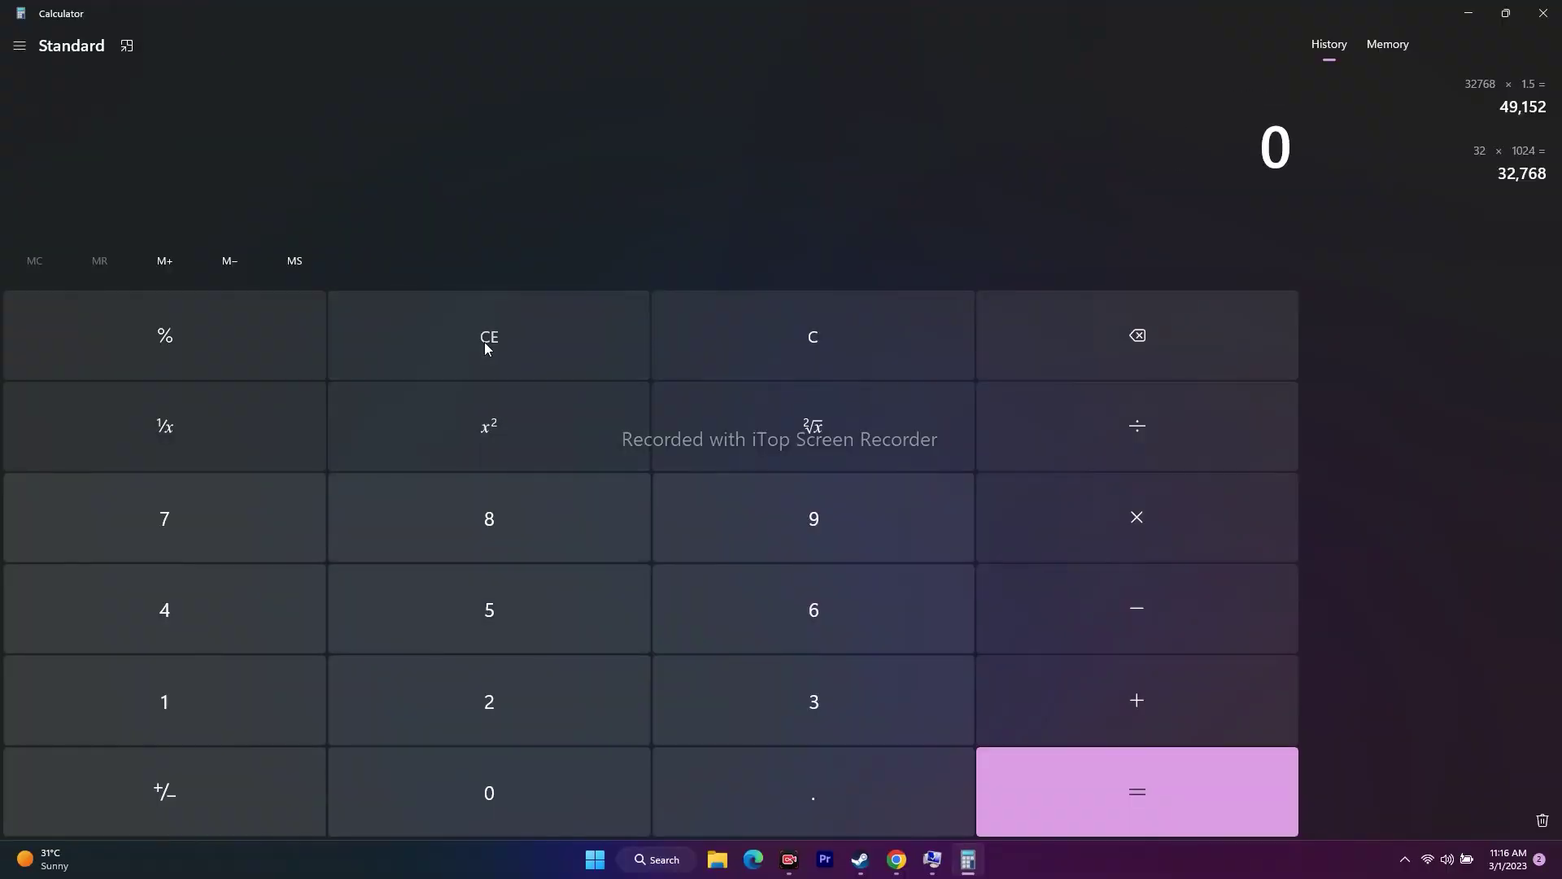
pyautogui.click(779, 725)
pyautogui.click(548, 711)
pyautogui.click(1131, 525)
pyautogui.click(261, 700)
pyautogui.click(496, 785)
pyautogui.click(471, 704)
pyautogui.click(246, 618)
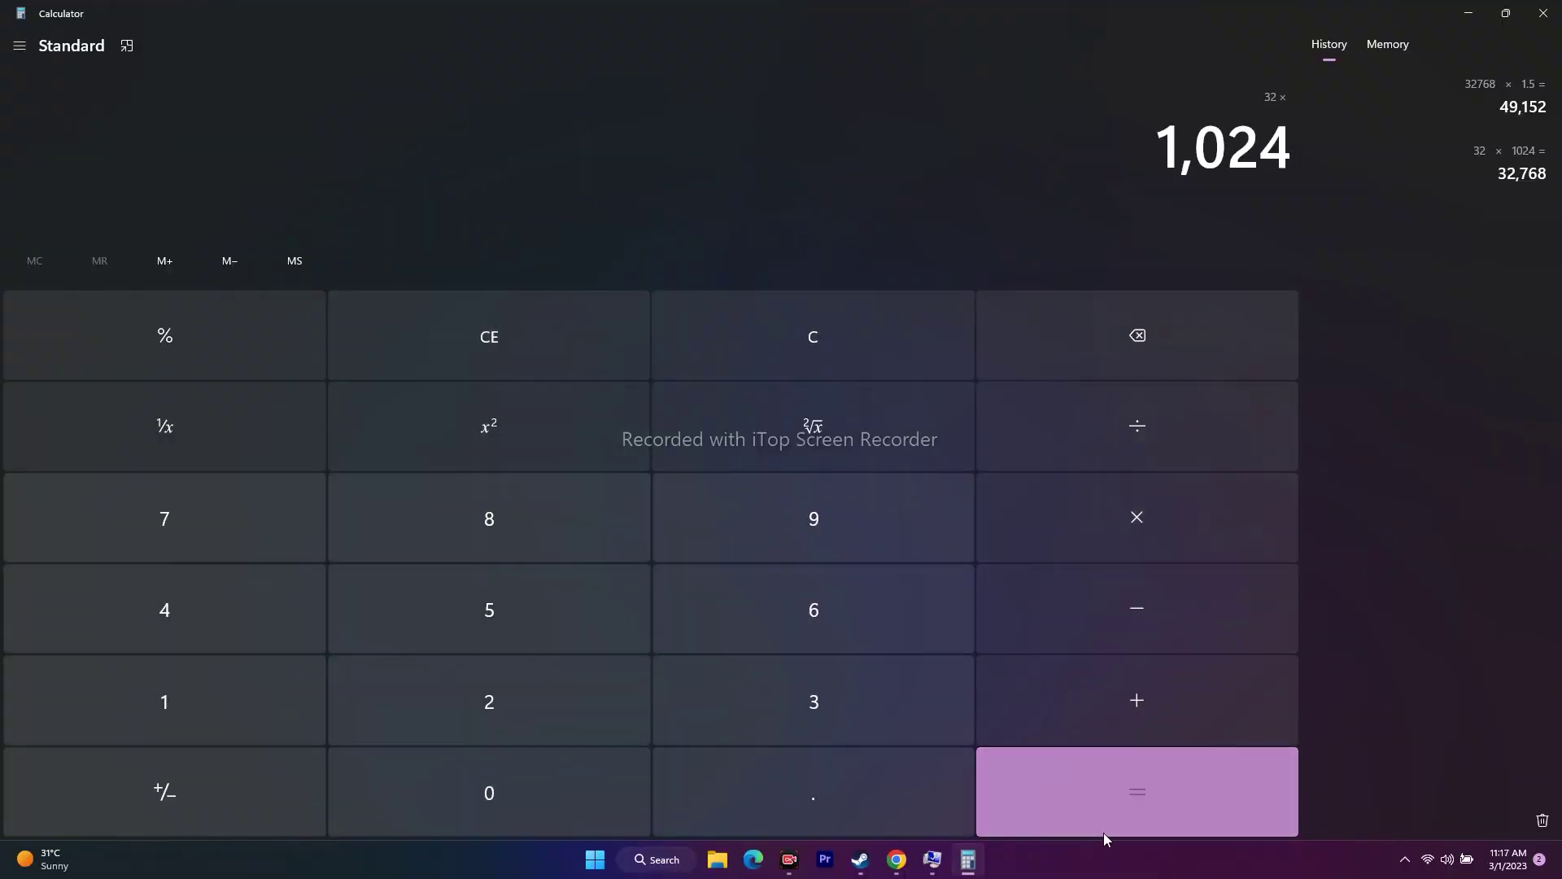
pyautogui.click(1137, 791)
# Multiply the RAM size in MB by 3 to work out the paging file's maximum size
pyautogui.click(1137, 518)
pyautogui.click(926, 698)
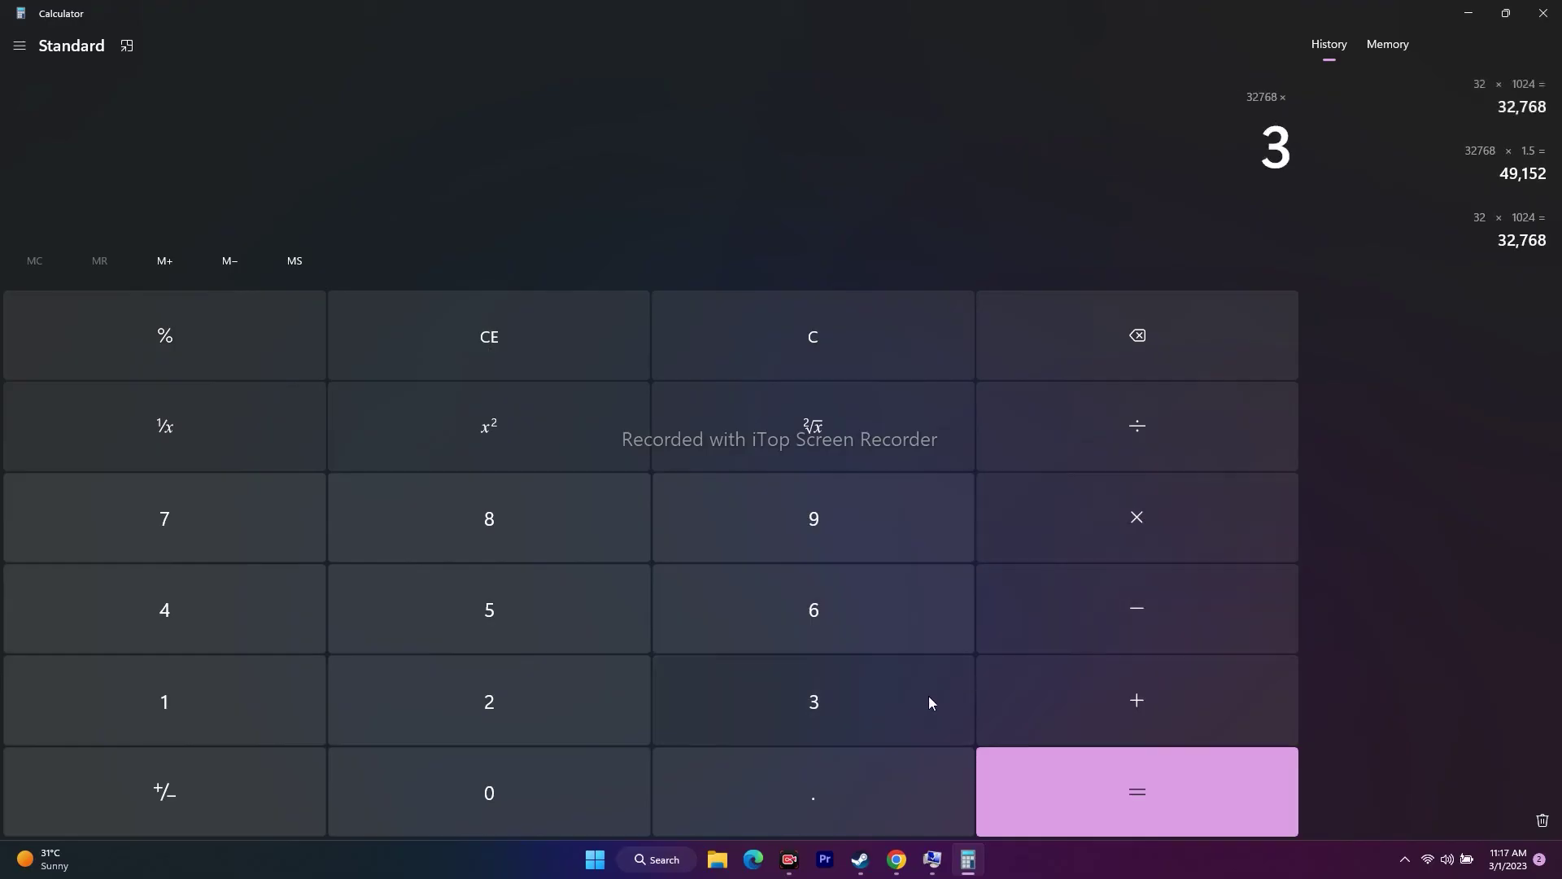
pyautogui.click(1110, 791)
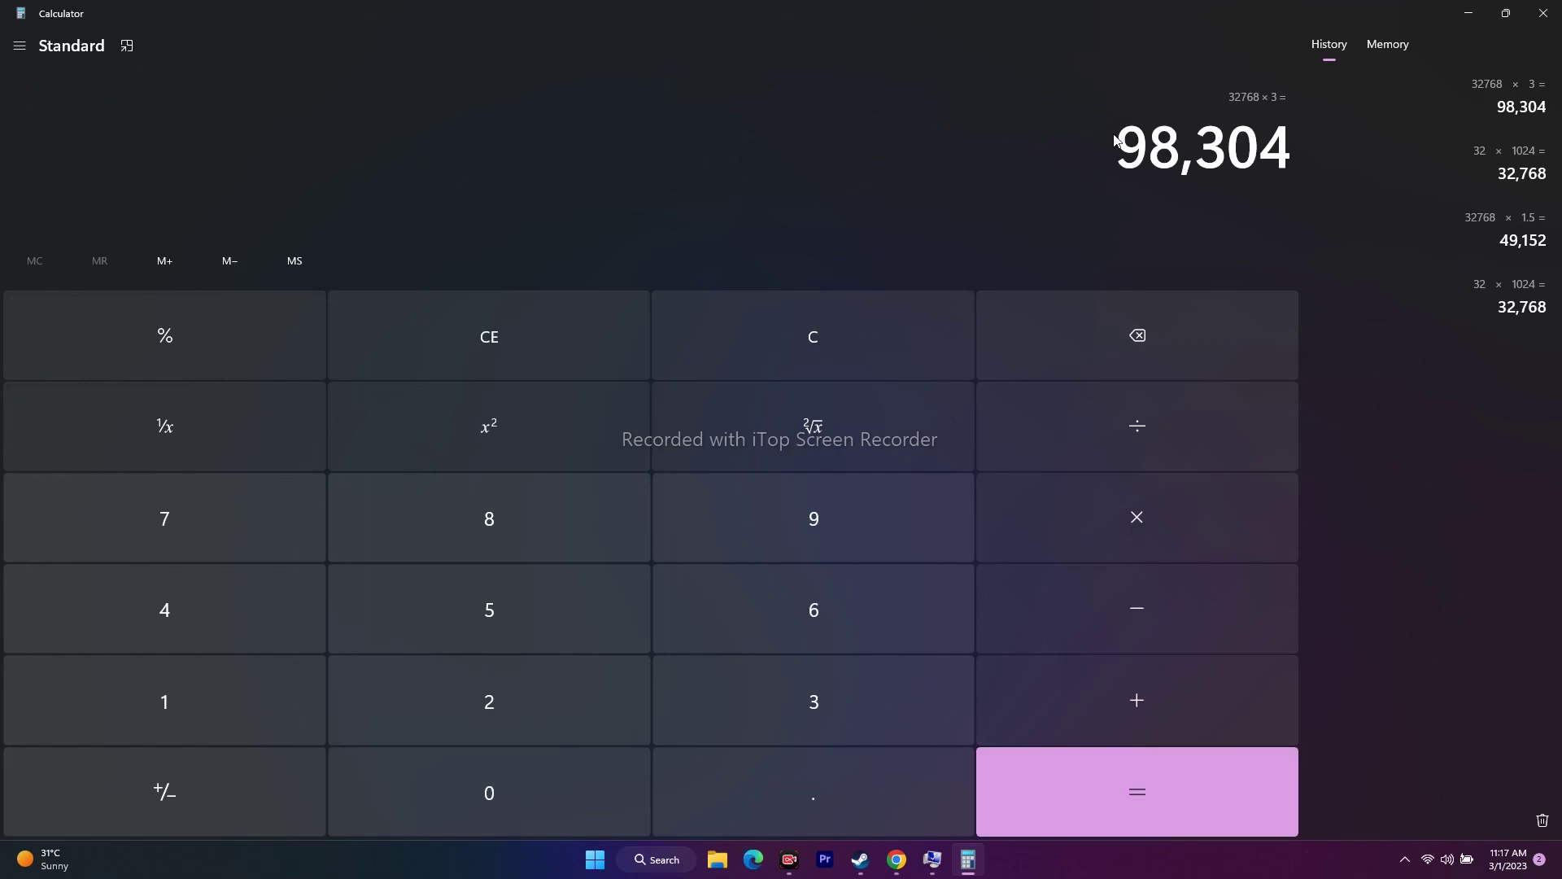
# Copy the Calculator result and paste 98,304 as the paging file's maximum size in the Virtual Memory settings
pyautogui.moveTo(1115, 156); pyautogui.dragTo(1288, 148)
pyautogui.rightClick(1284, 146)
pyautogui.click(1326, 157)
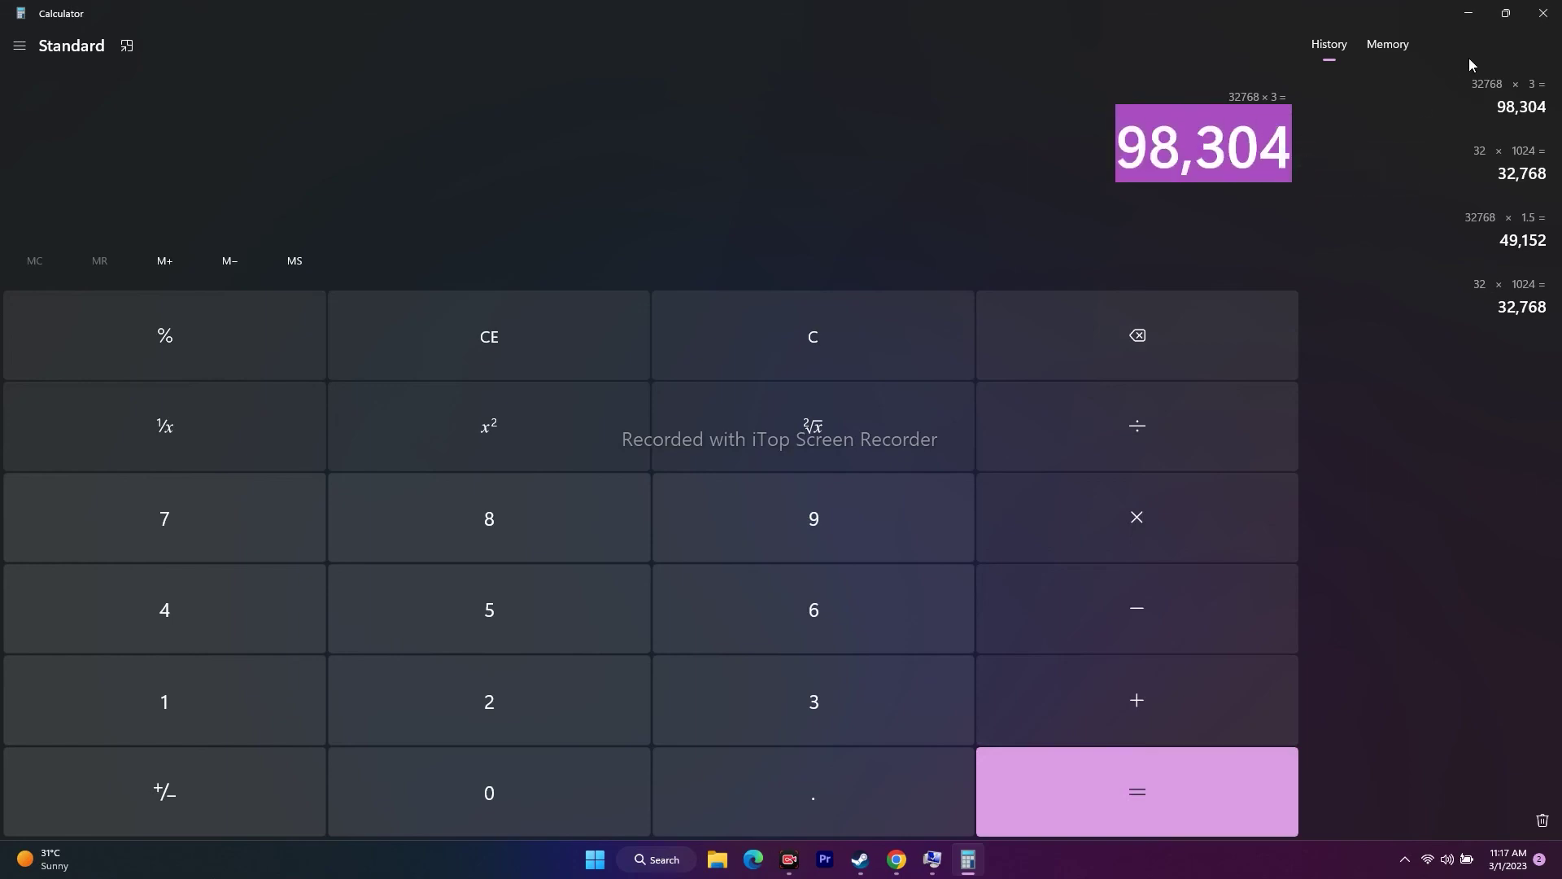
pyautogui.click(1469, 13)
pyautogui.rightClick(1066, 383)
pyautogui.click(1106, 453)
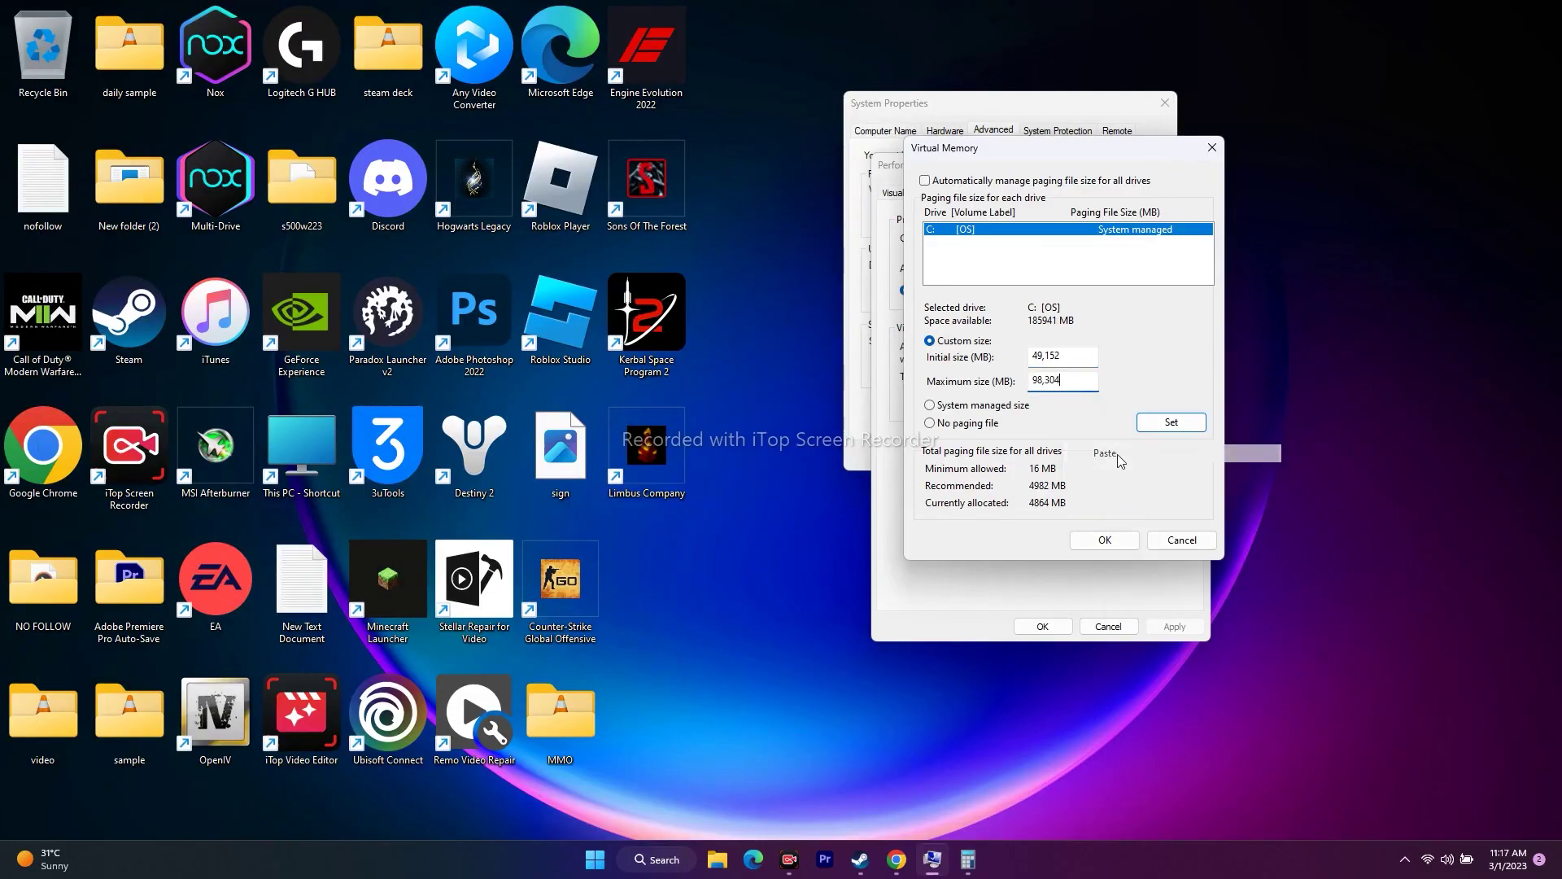
# Cancel the Virtual Memory, Performance Options and System Properties dialogs without applying changes, and switch to Steam
pyautogui.click(1182, 539)
pyautogui.click(1108, 626)
pyautogui.click(1075, 455)
pyautogui.click(878, 859)
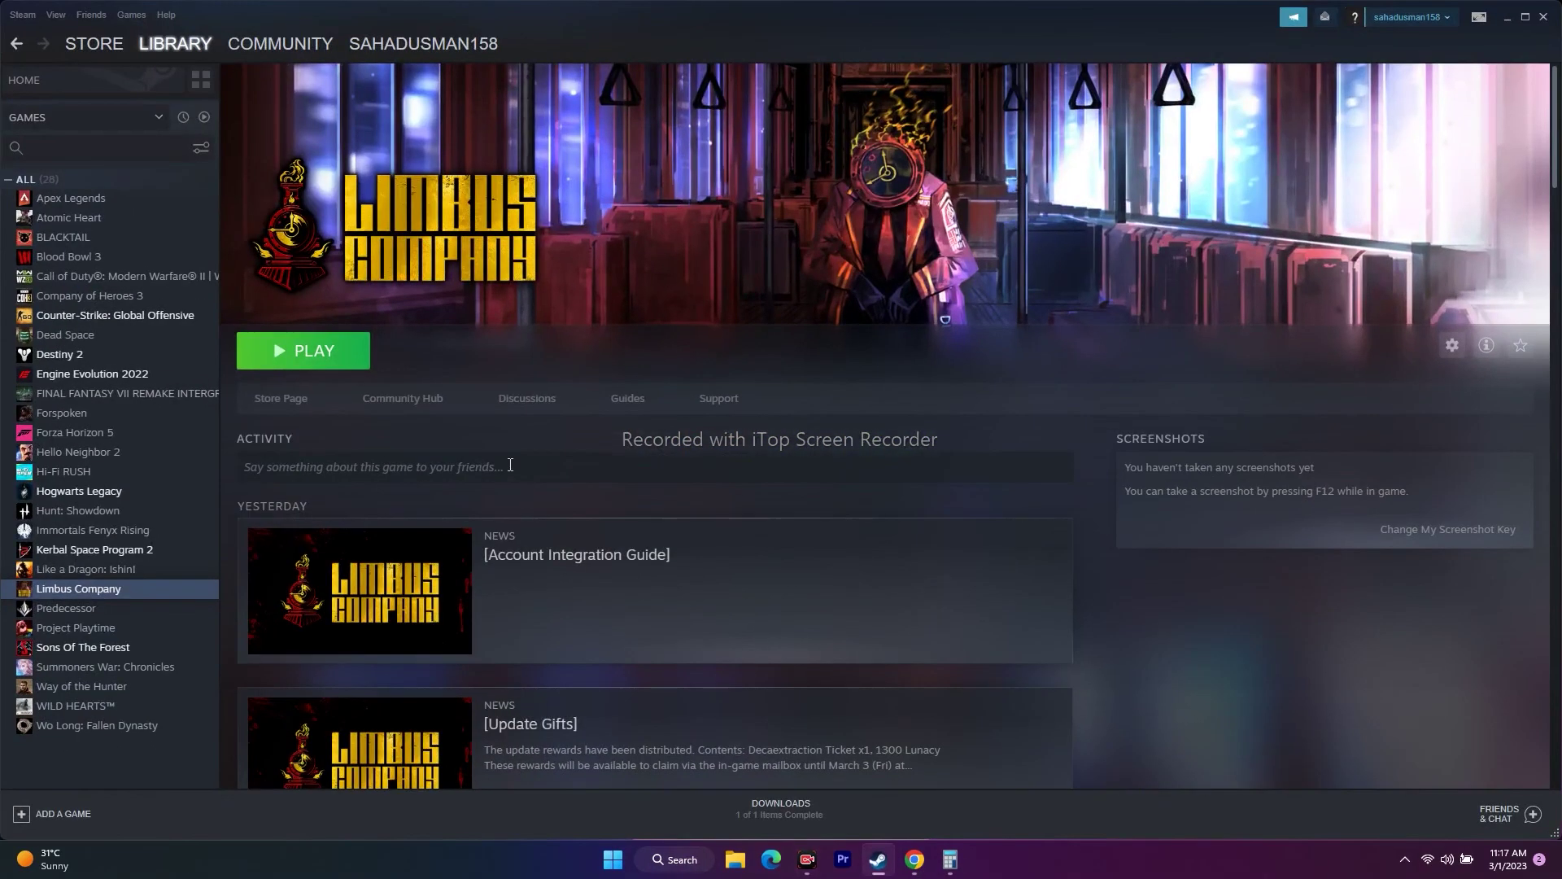